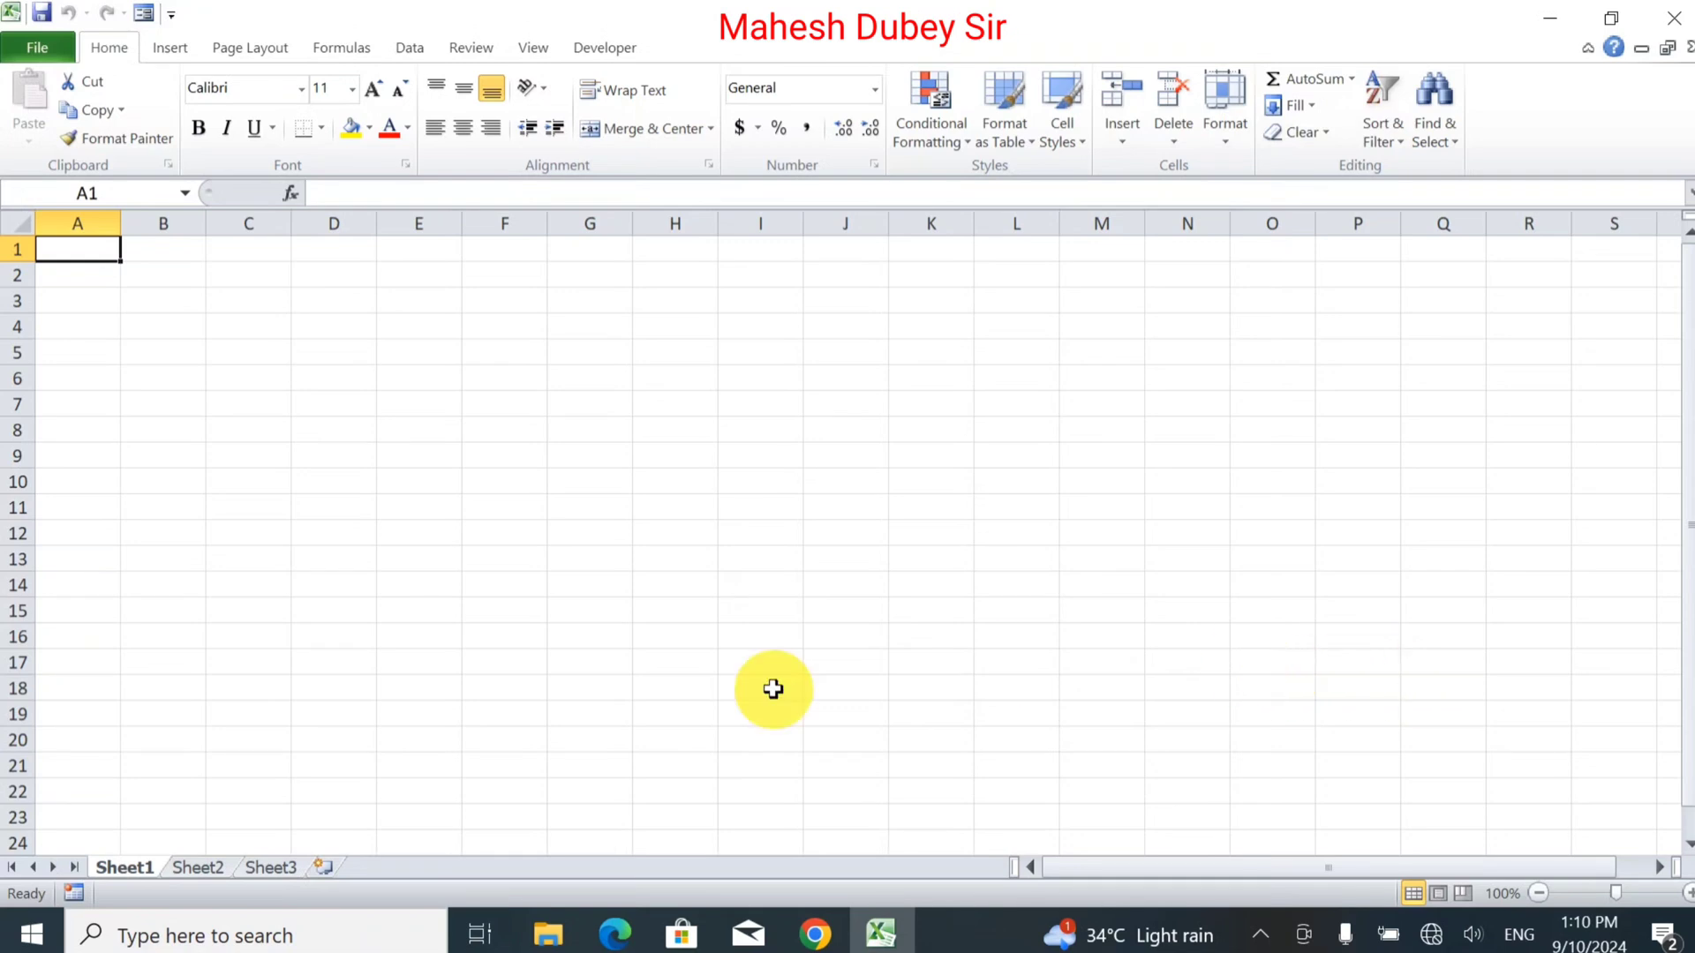
Step: Add a fourth worksheet after Sheet3 and return to Sheet1
left_click(217, 866)
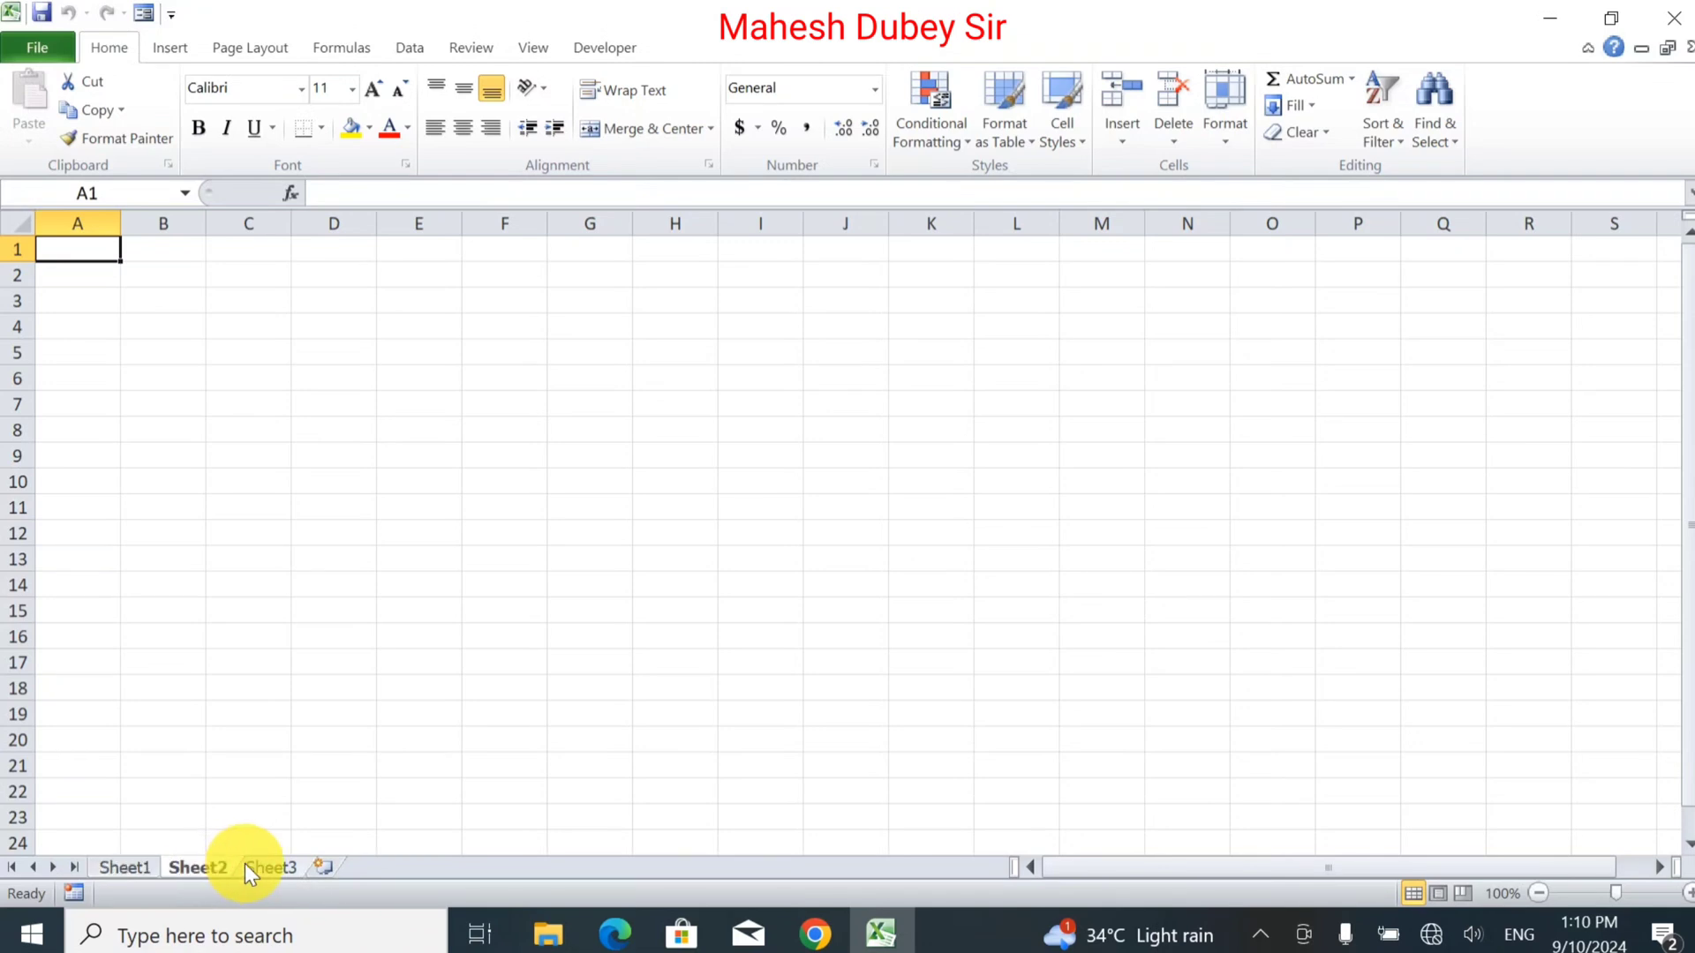
left_click(268, 870)
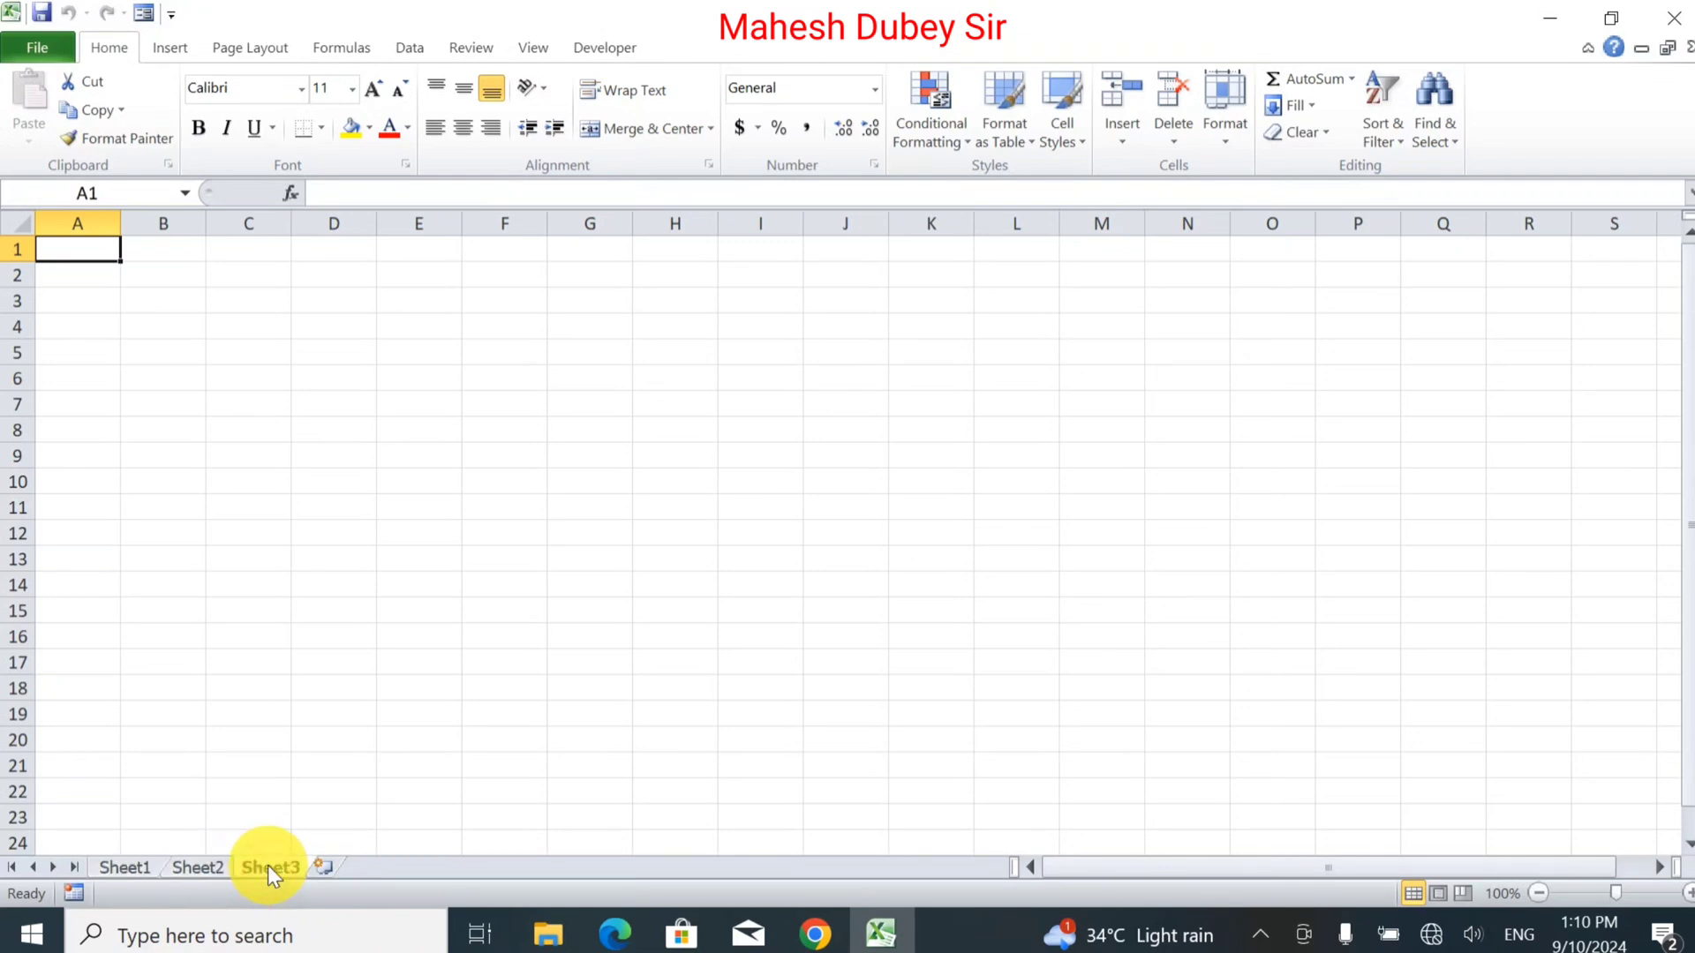
left_click(322, 868)
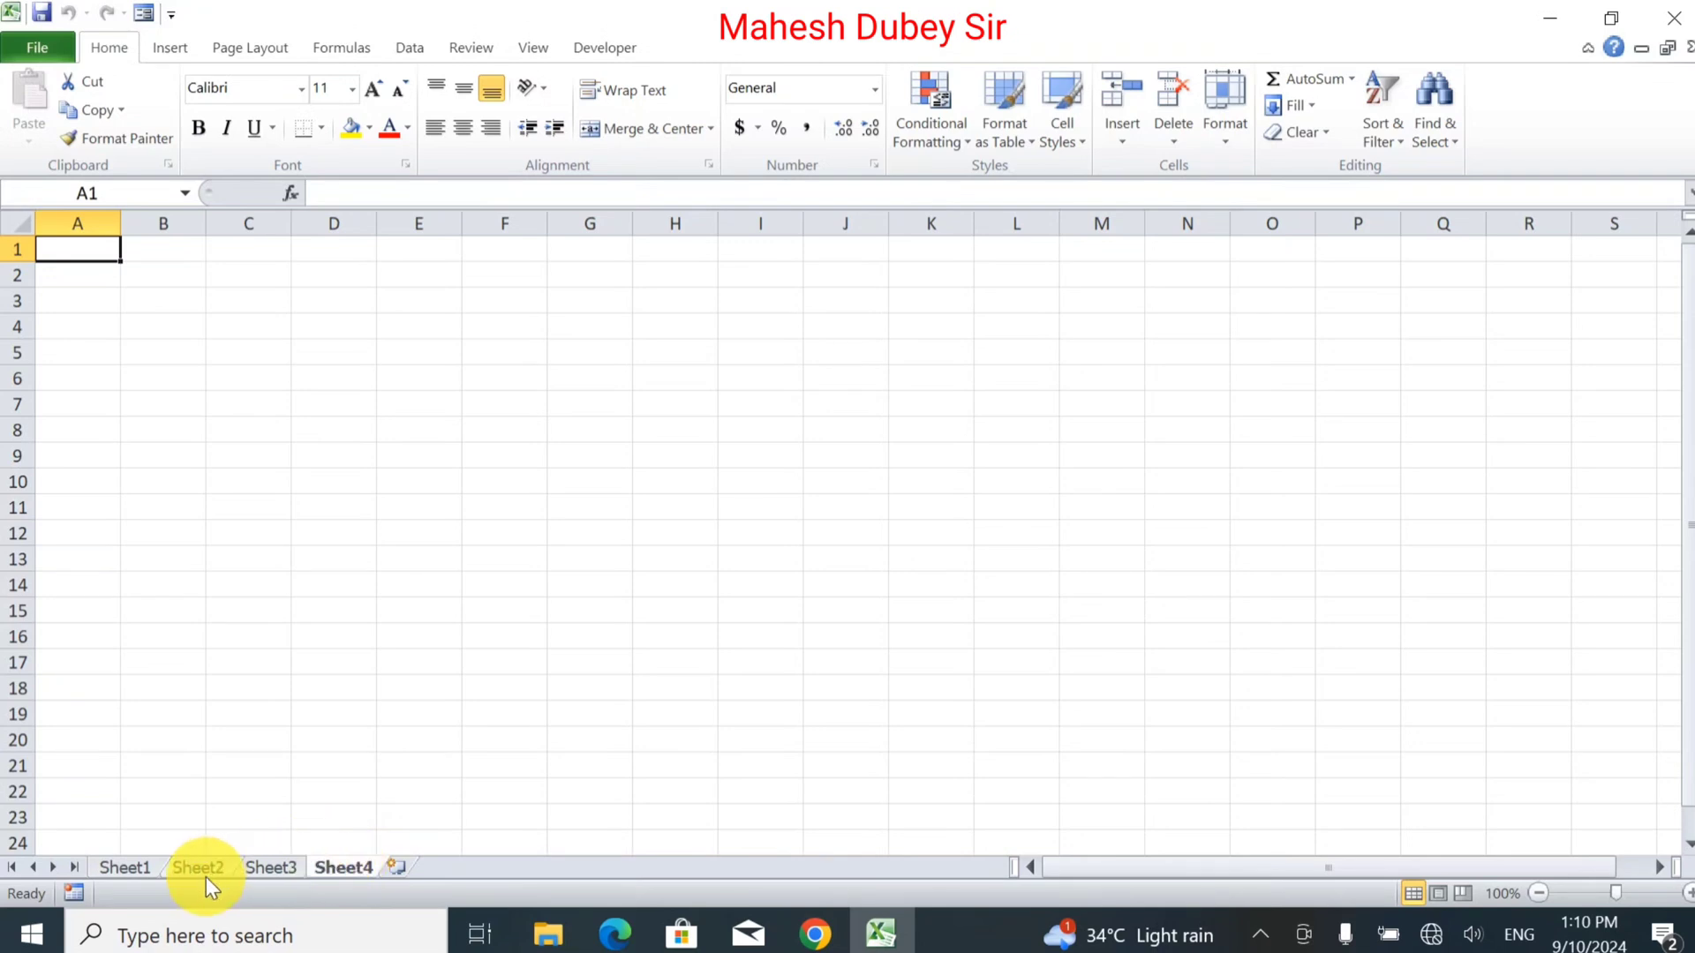
left_click(148, 867)
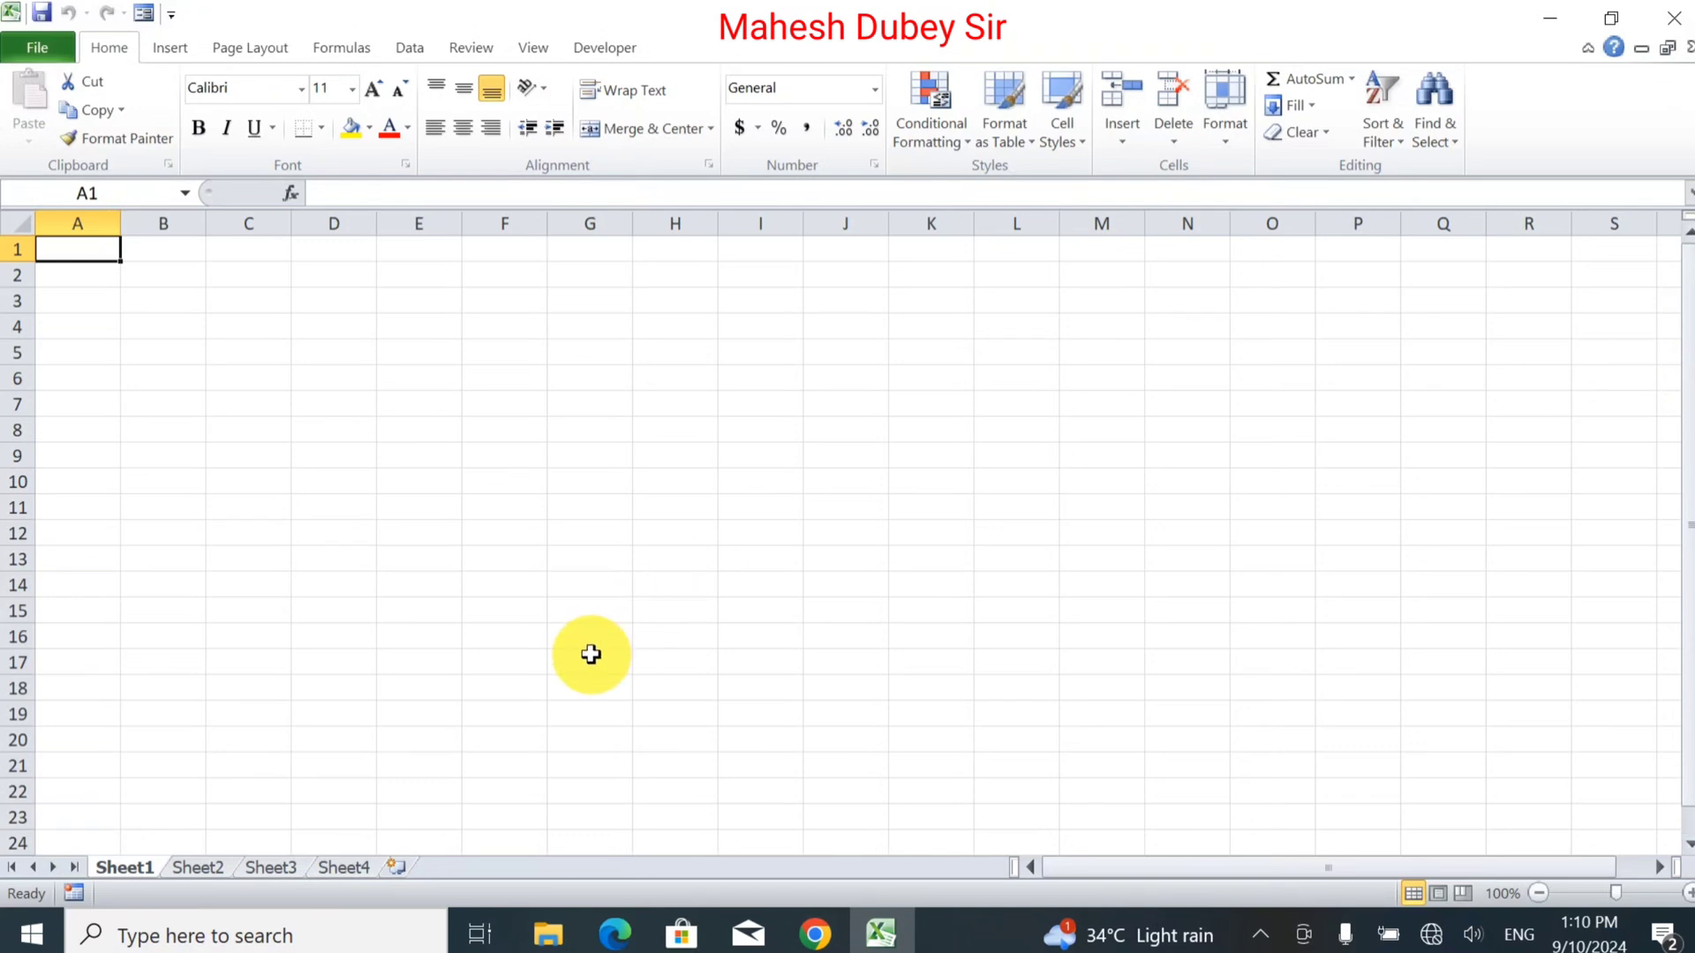
type("S")
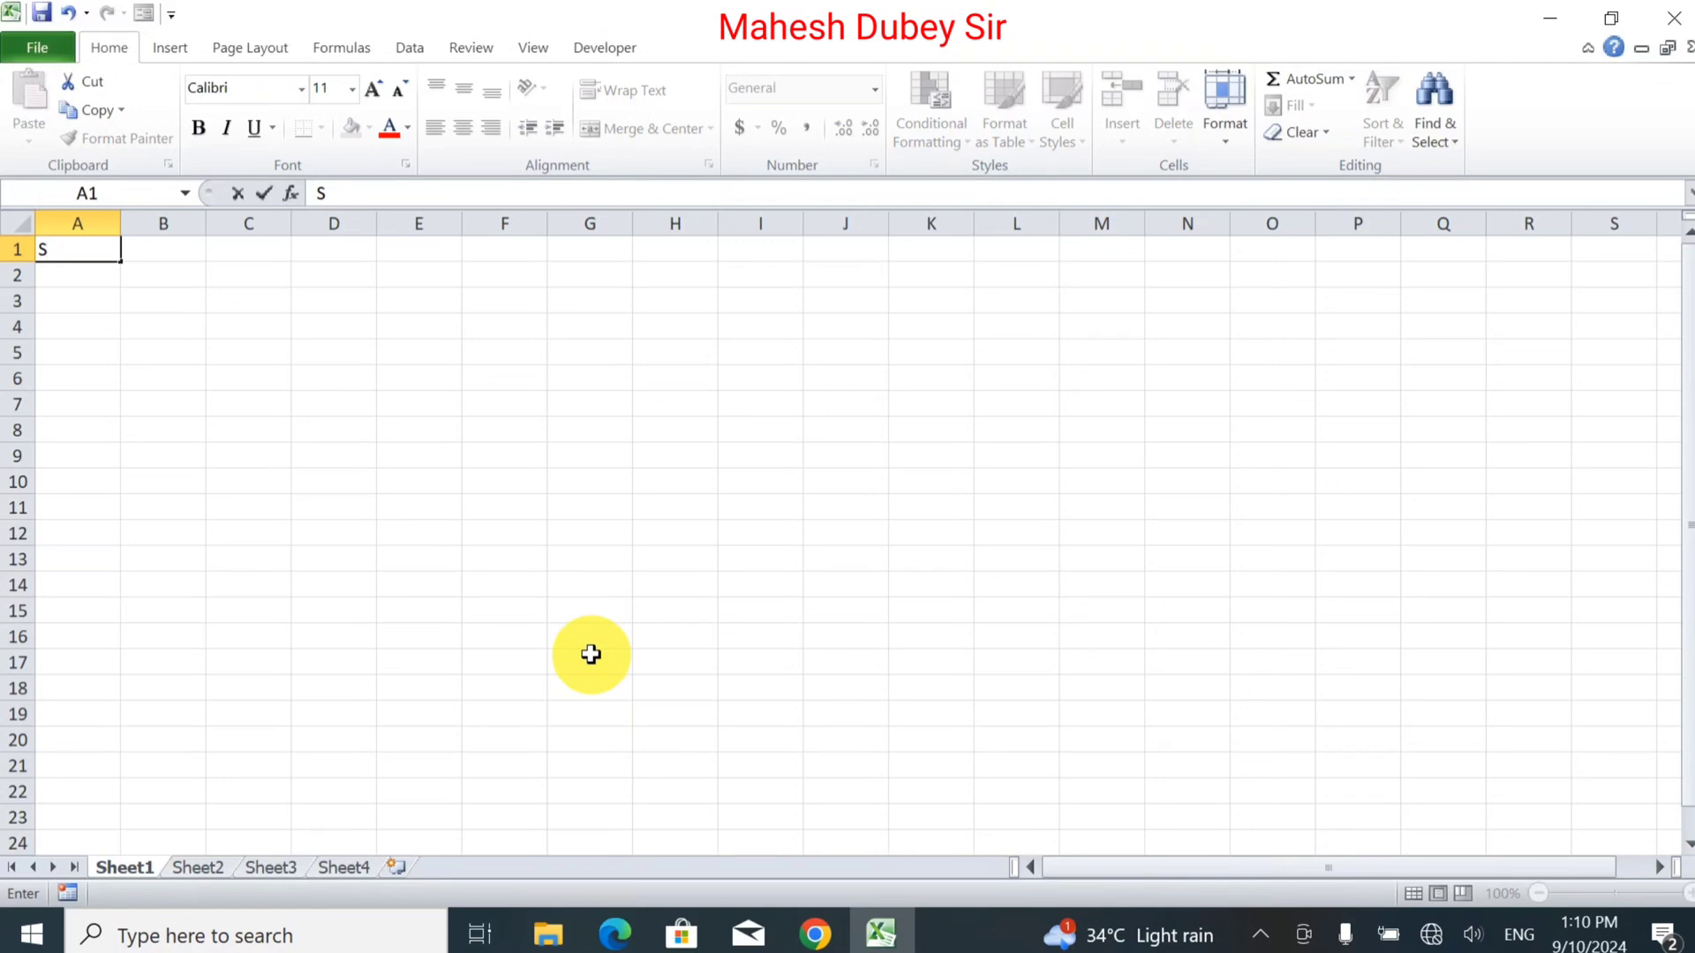
key("BackSpace")
type("St0")
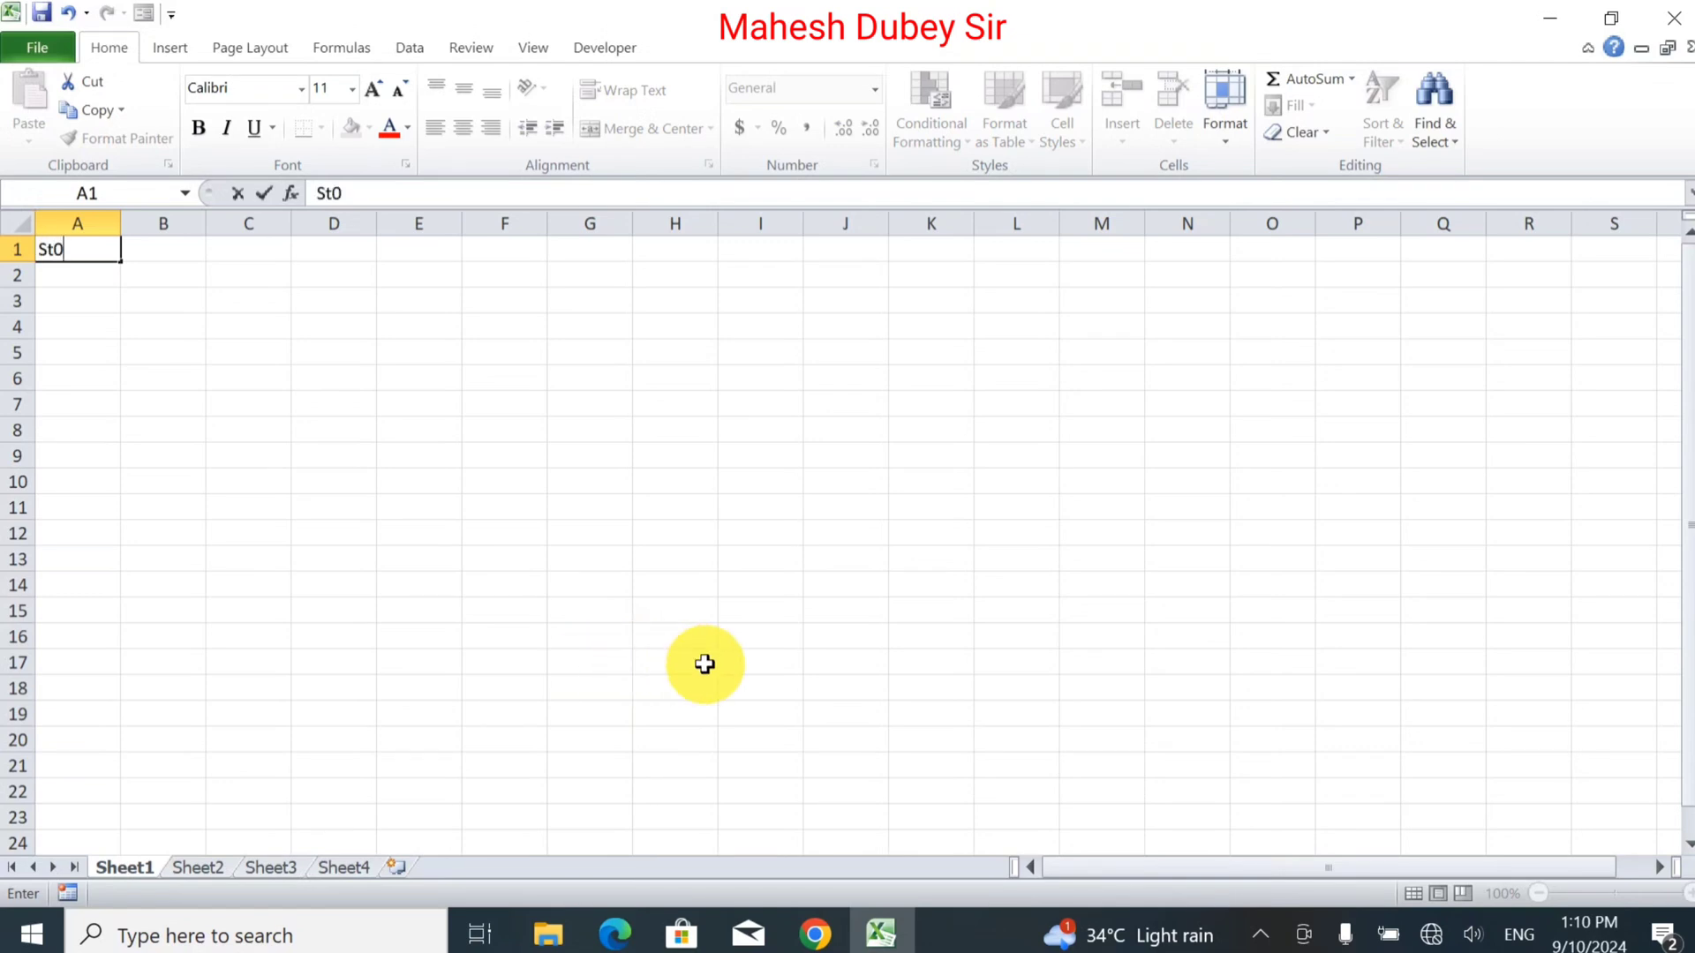
key("BackSpace")
type("ock Mana")
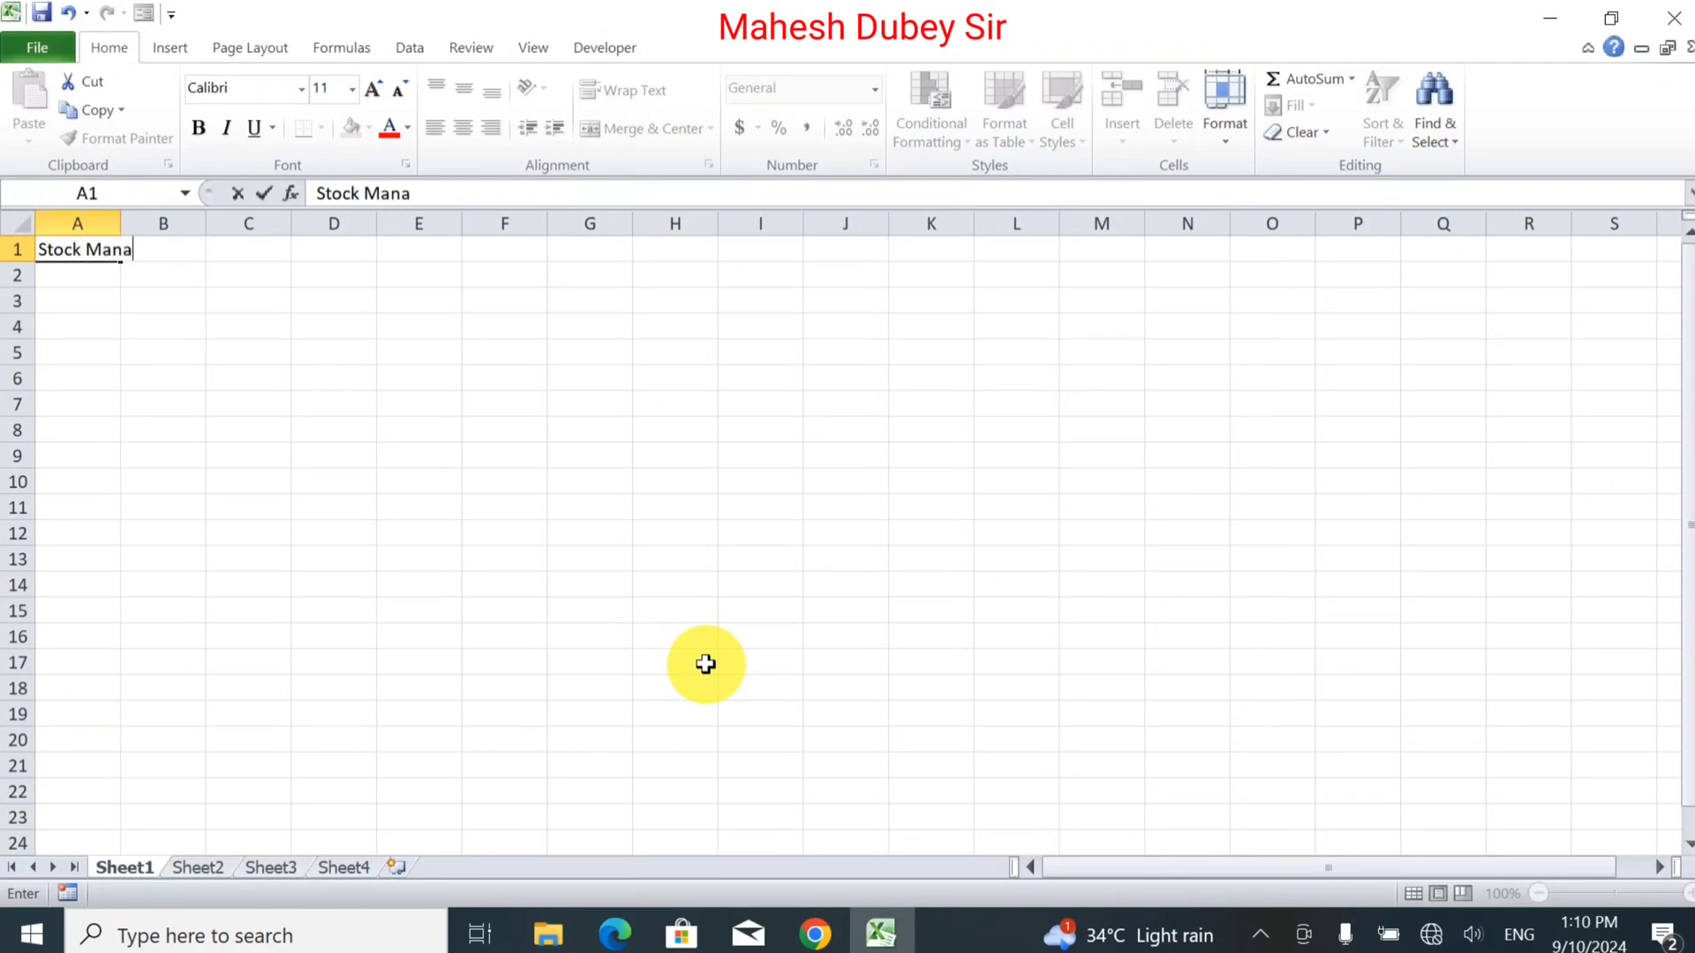
type("gement")
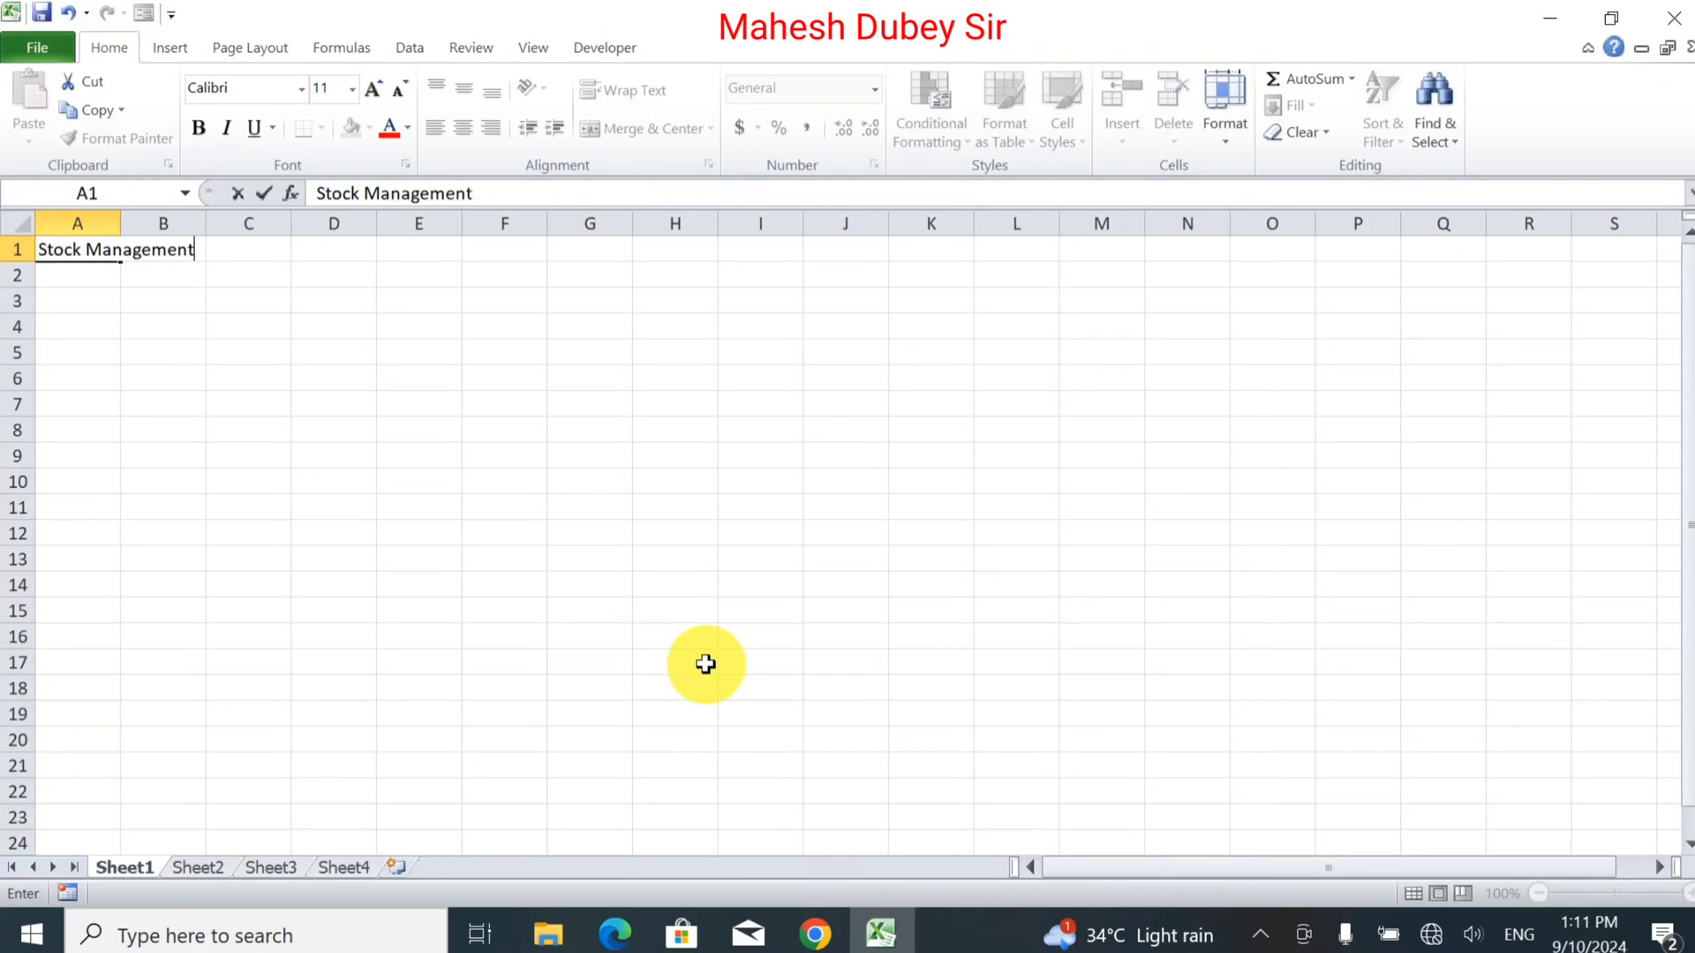
key("BackSpace")
key("BackSpace")
key("BackSpace")
key("BackSpace")
key("BackSpace")
key("BackSpace")
key("BackSpace")
key("BackSpace")
key("BackSpace")
key("BackSpace")
key("BackSpace")
key("BackSpace")
key("BackSpace")
key("BackSpace")
key("BackSpace")
key("BackSpace")
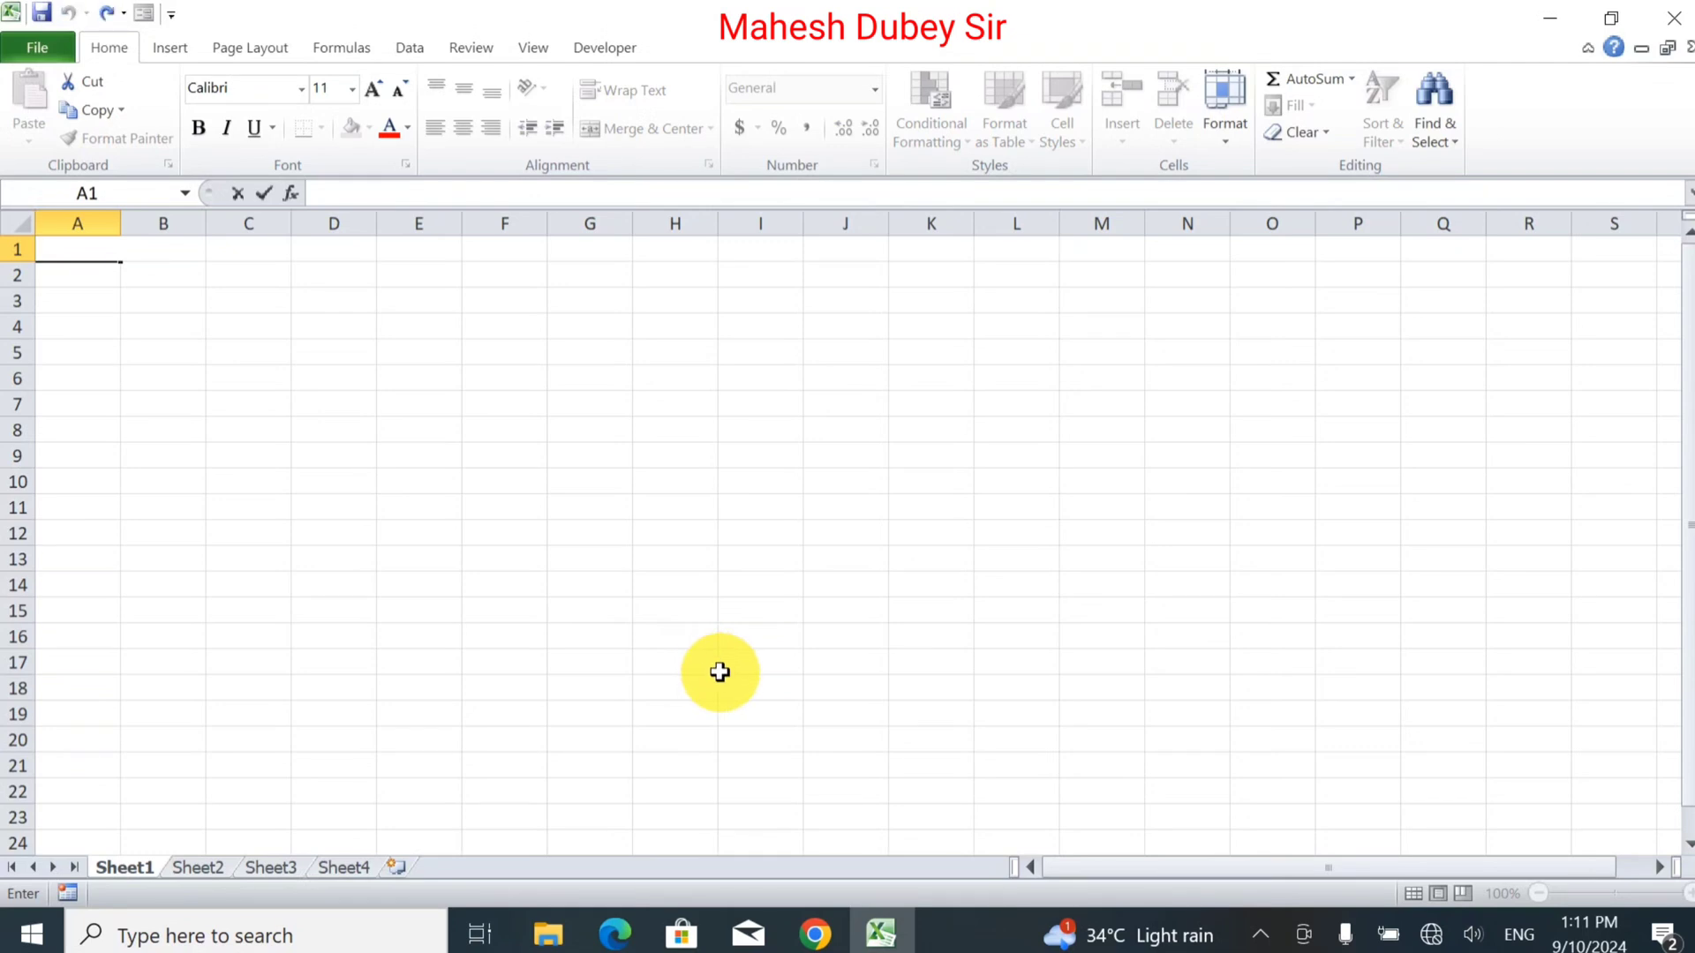
Step: Enter "Stock Management" in cell A1 and "Sheet 1" in cell A2
type("Stock Management")
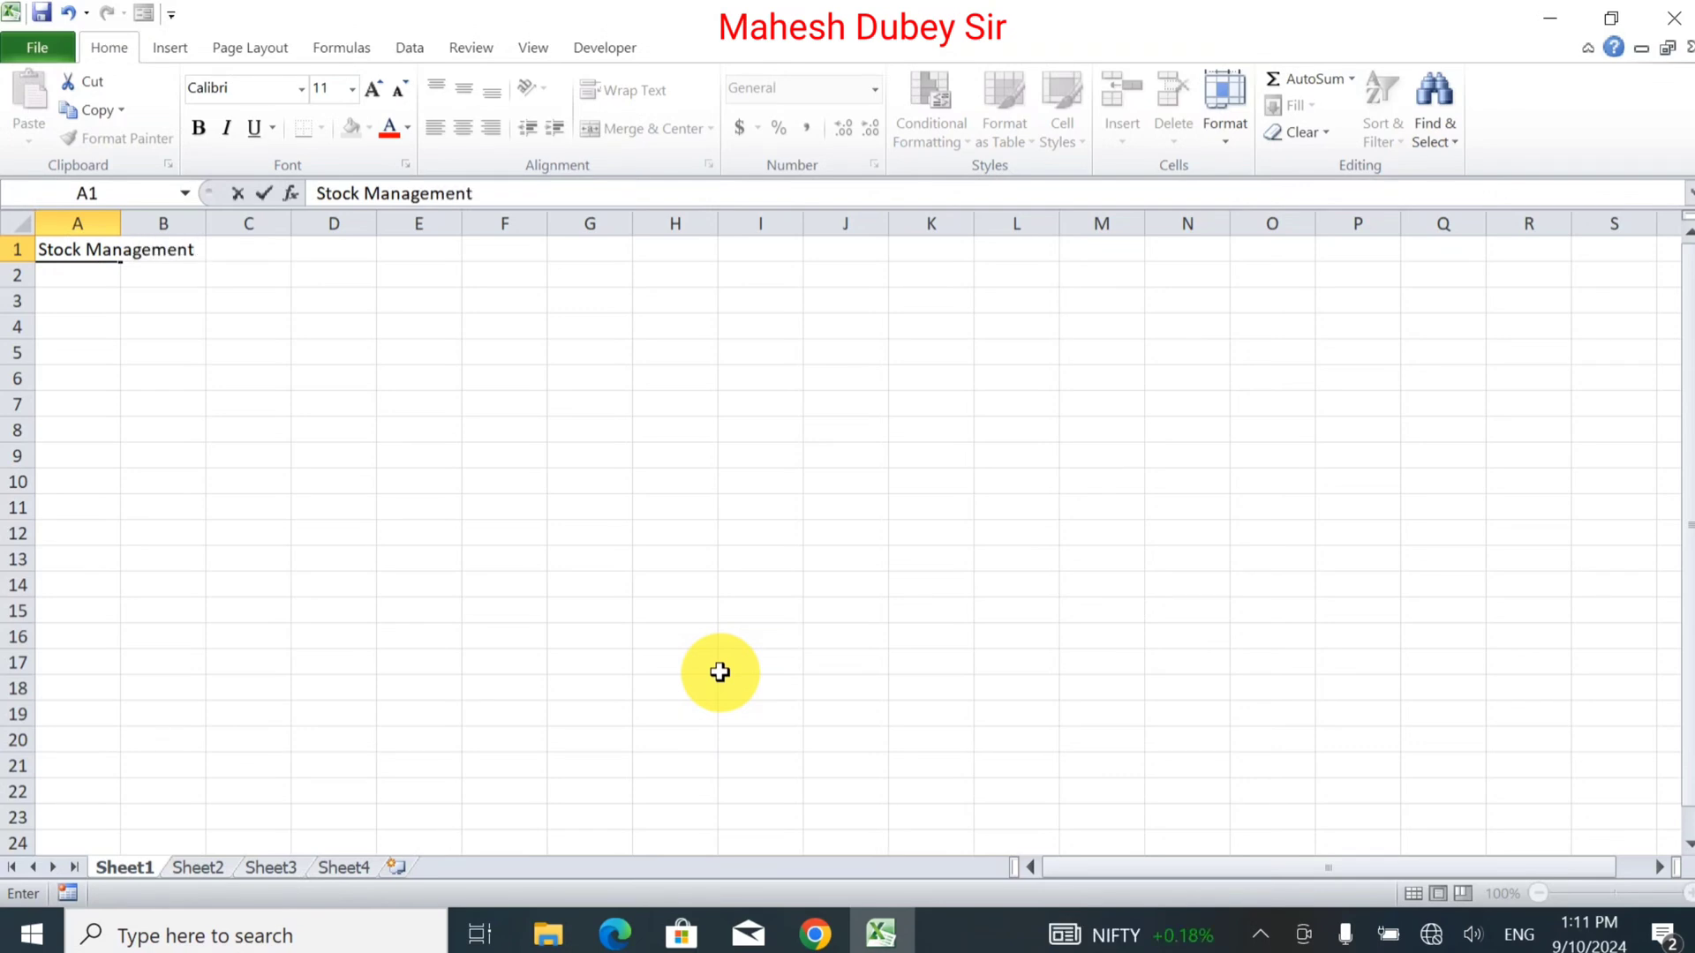
key("Return")
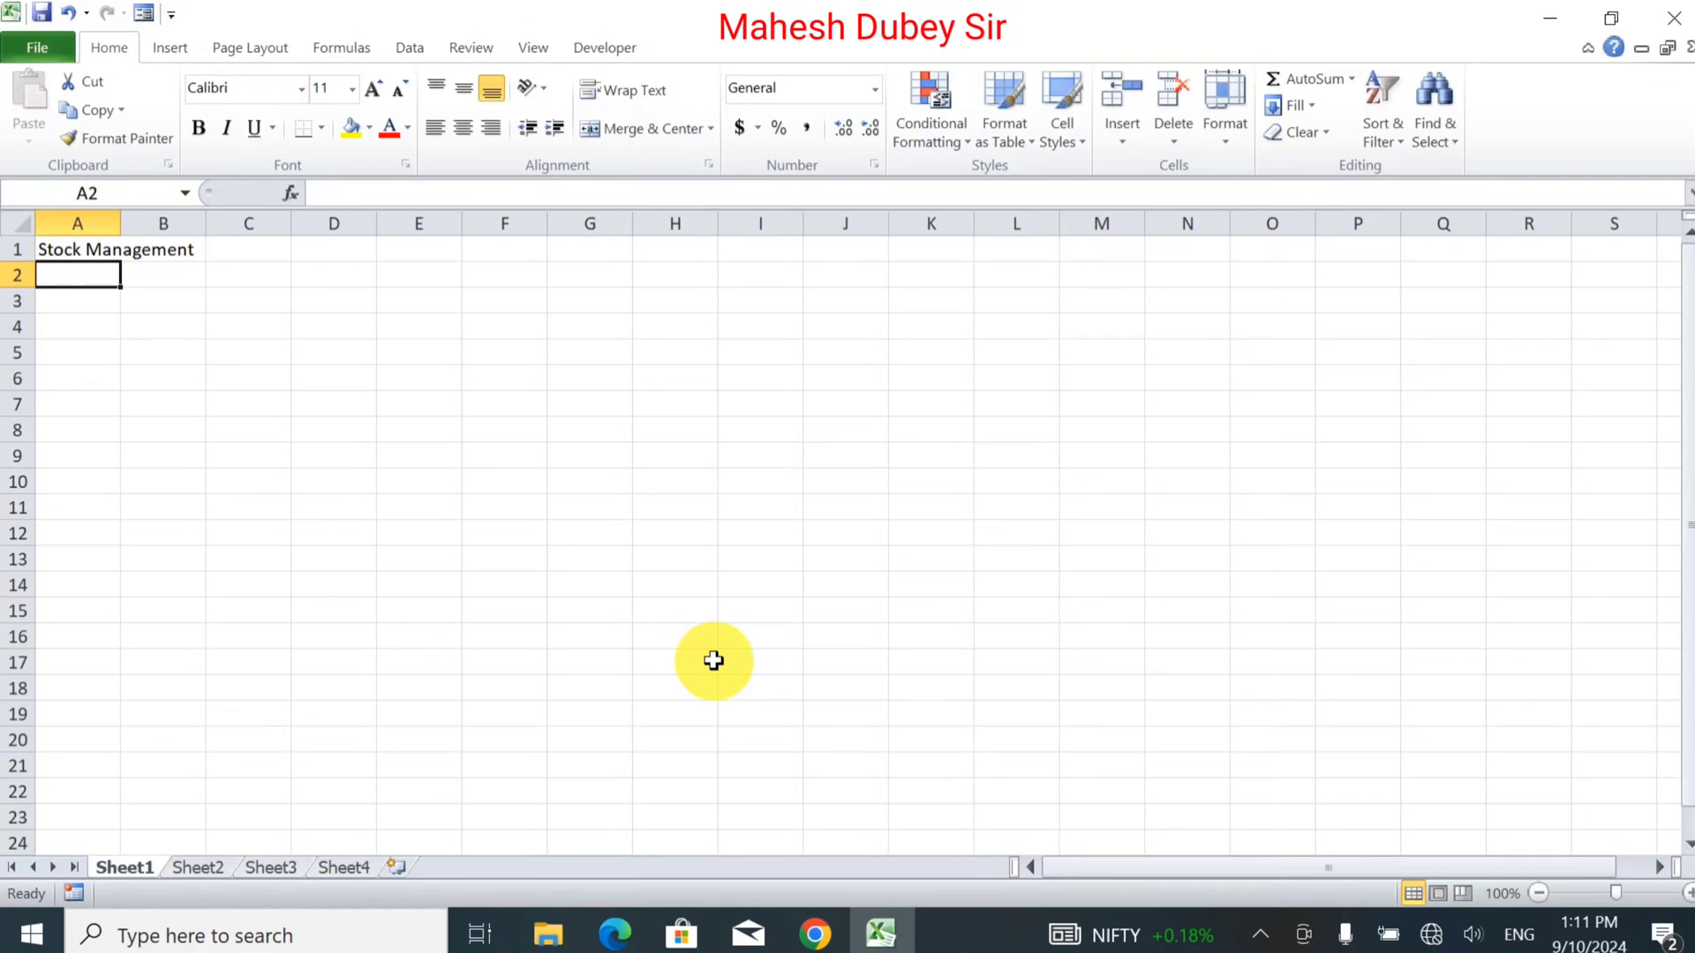
type("Sheet")
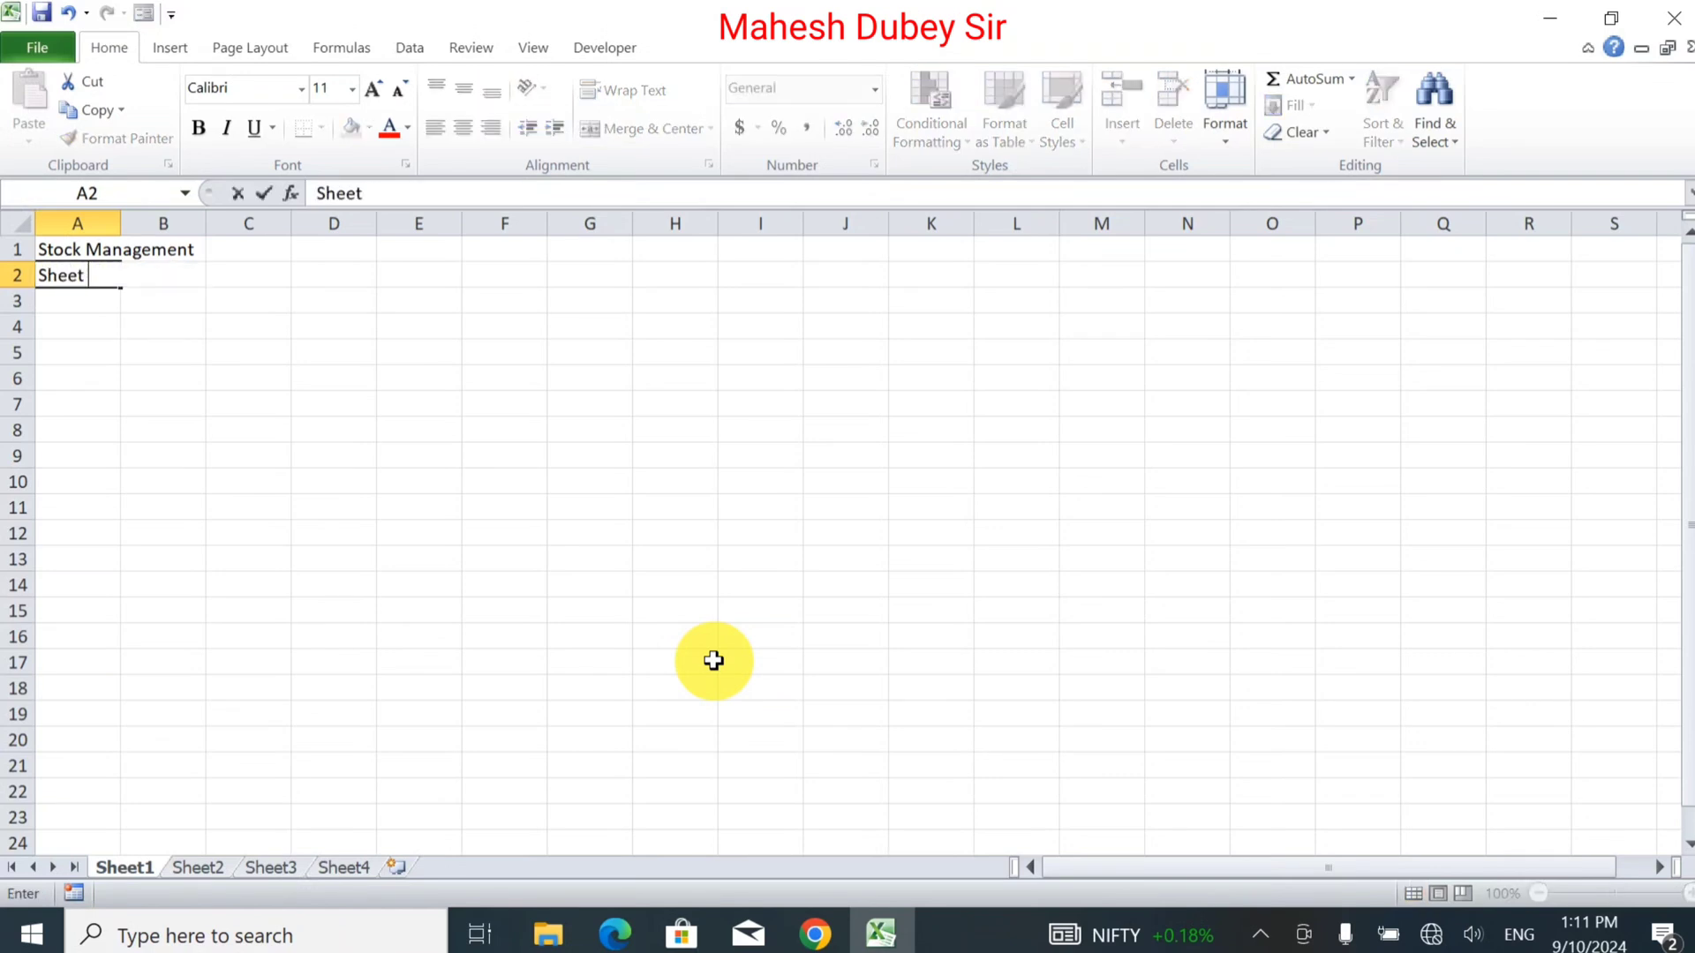
type(" 1")
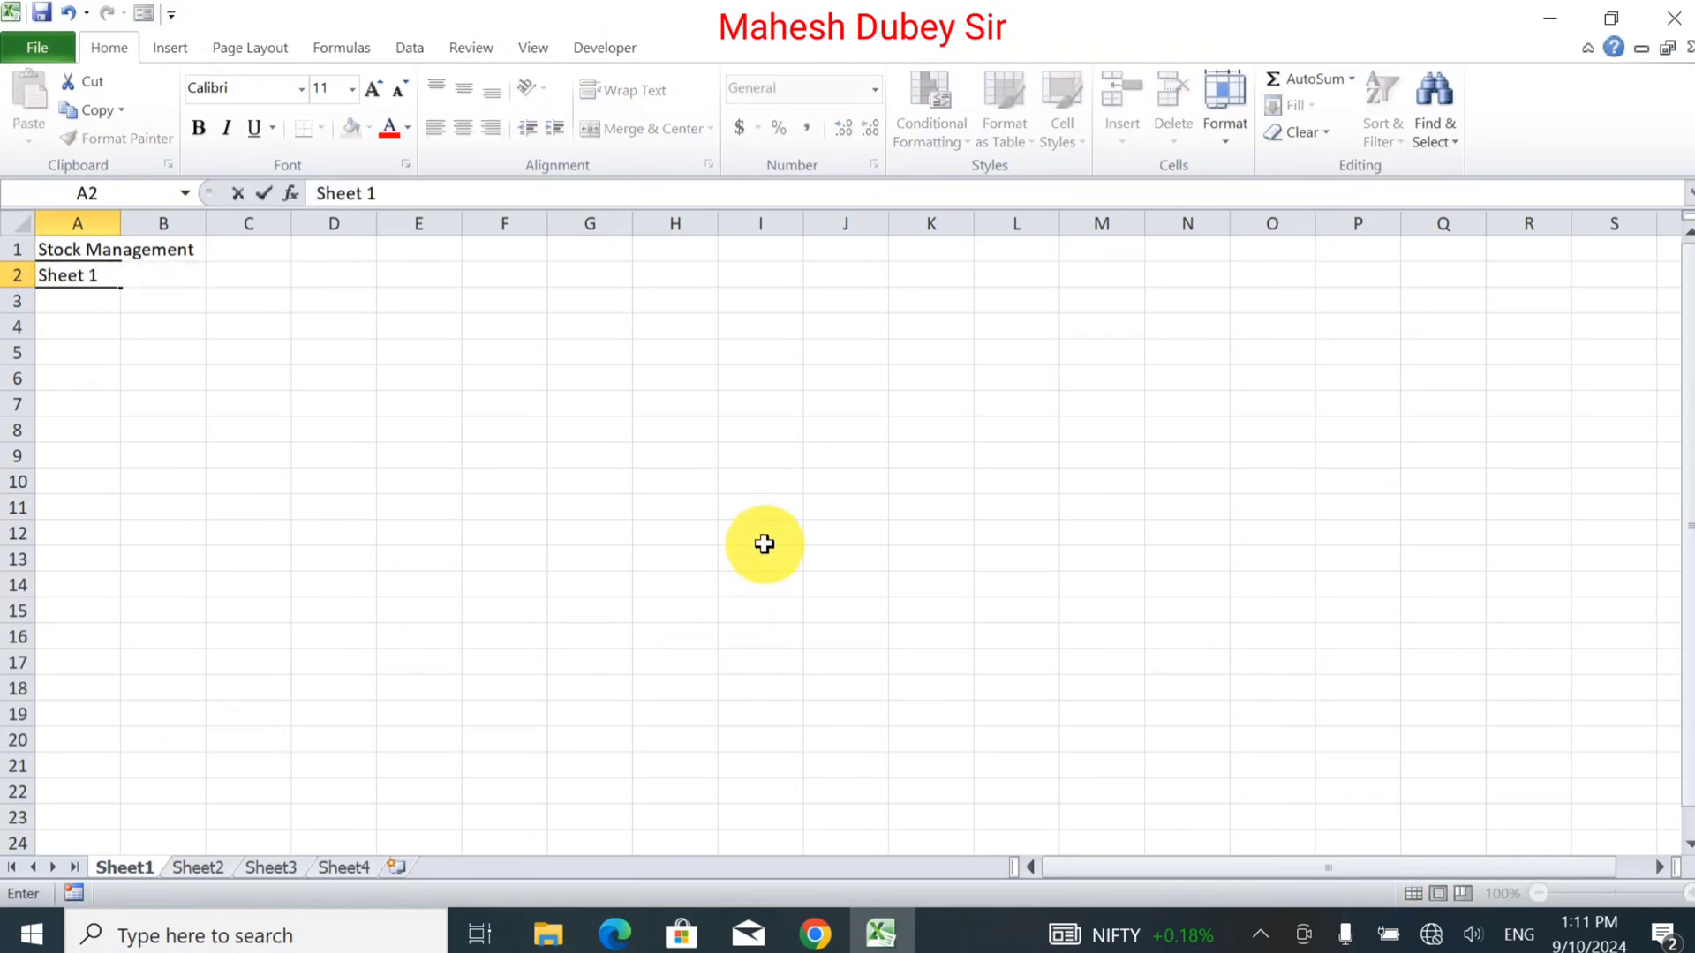
key("Return")
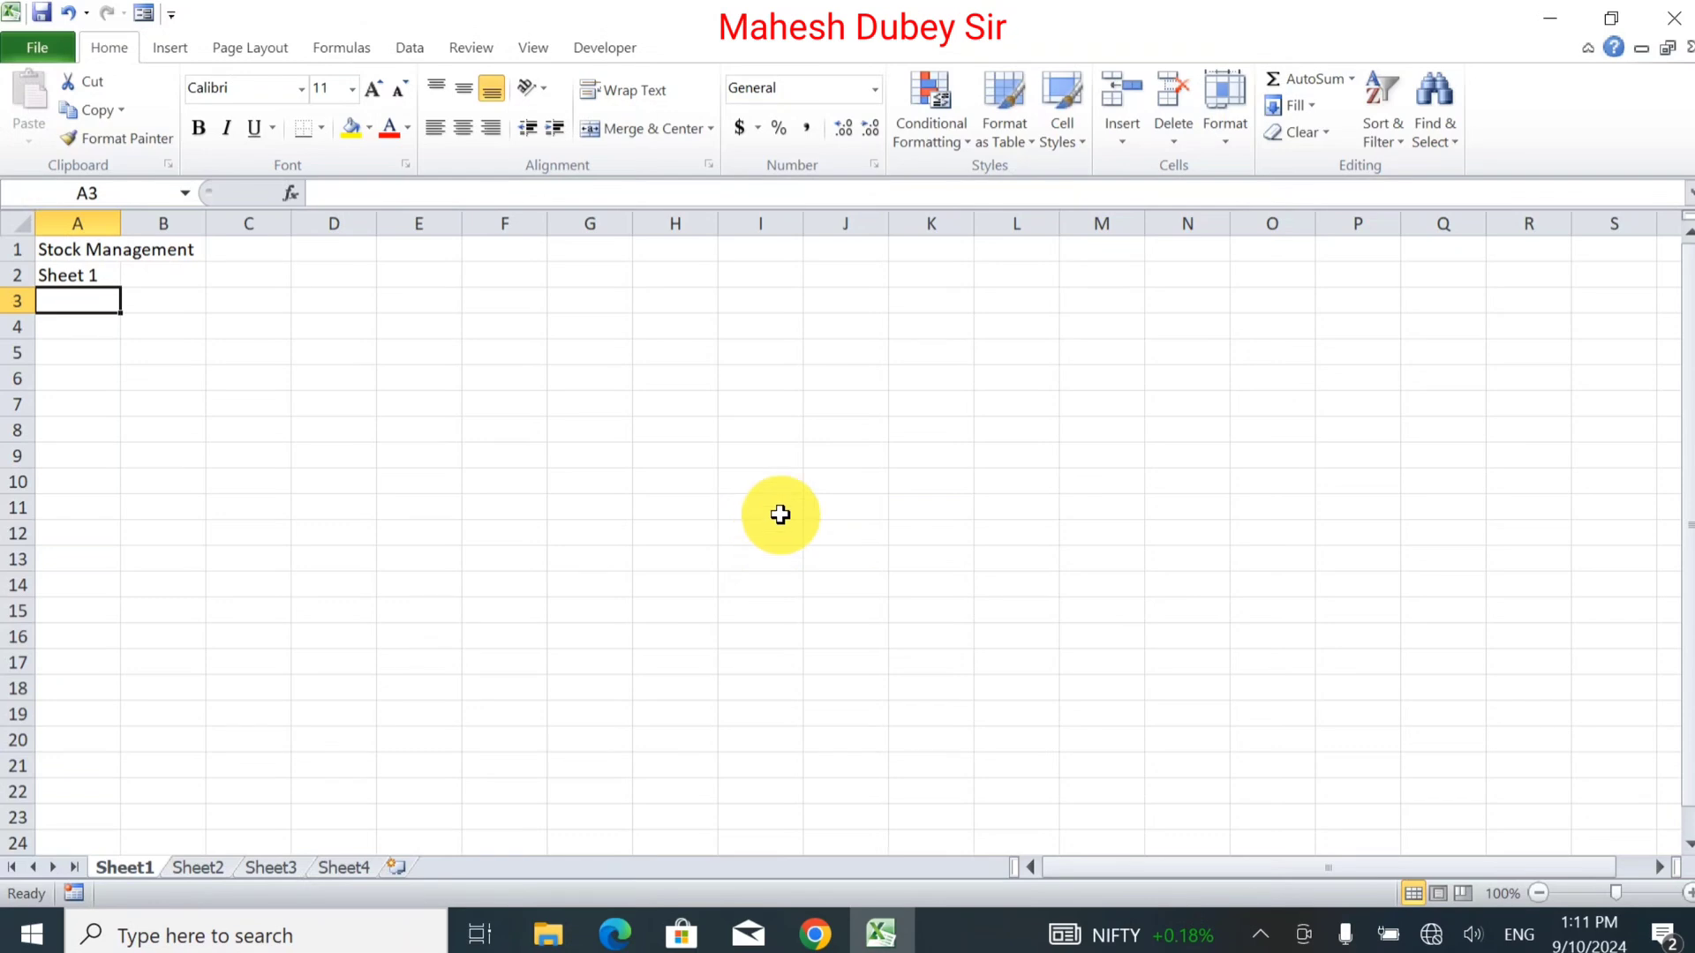
Step: Insert a rounded rectangle shape over cells B4:C5, reduced to 0.3" high and 1" wide
left_click(573, 49)
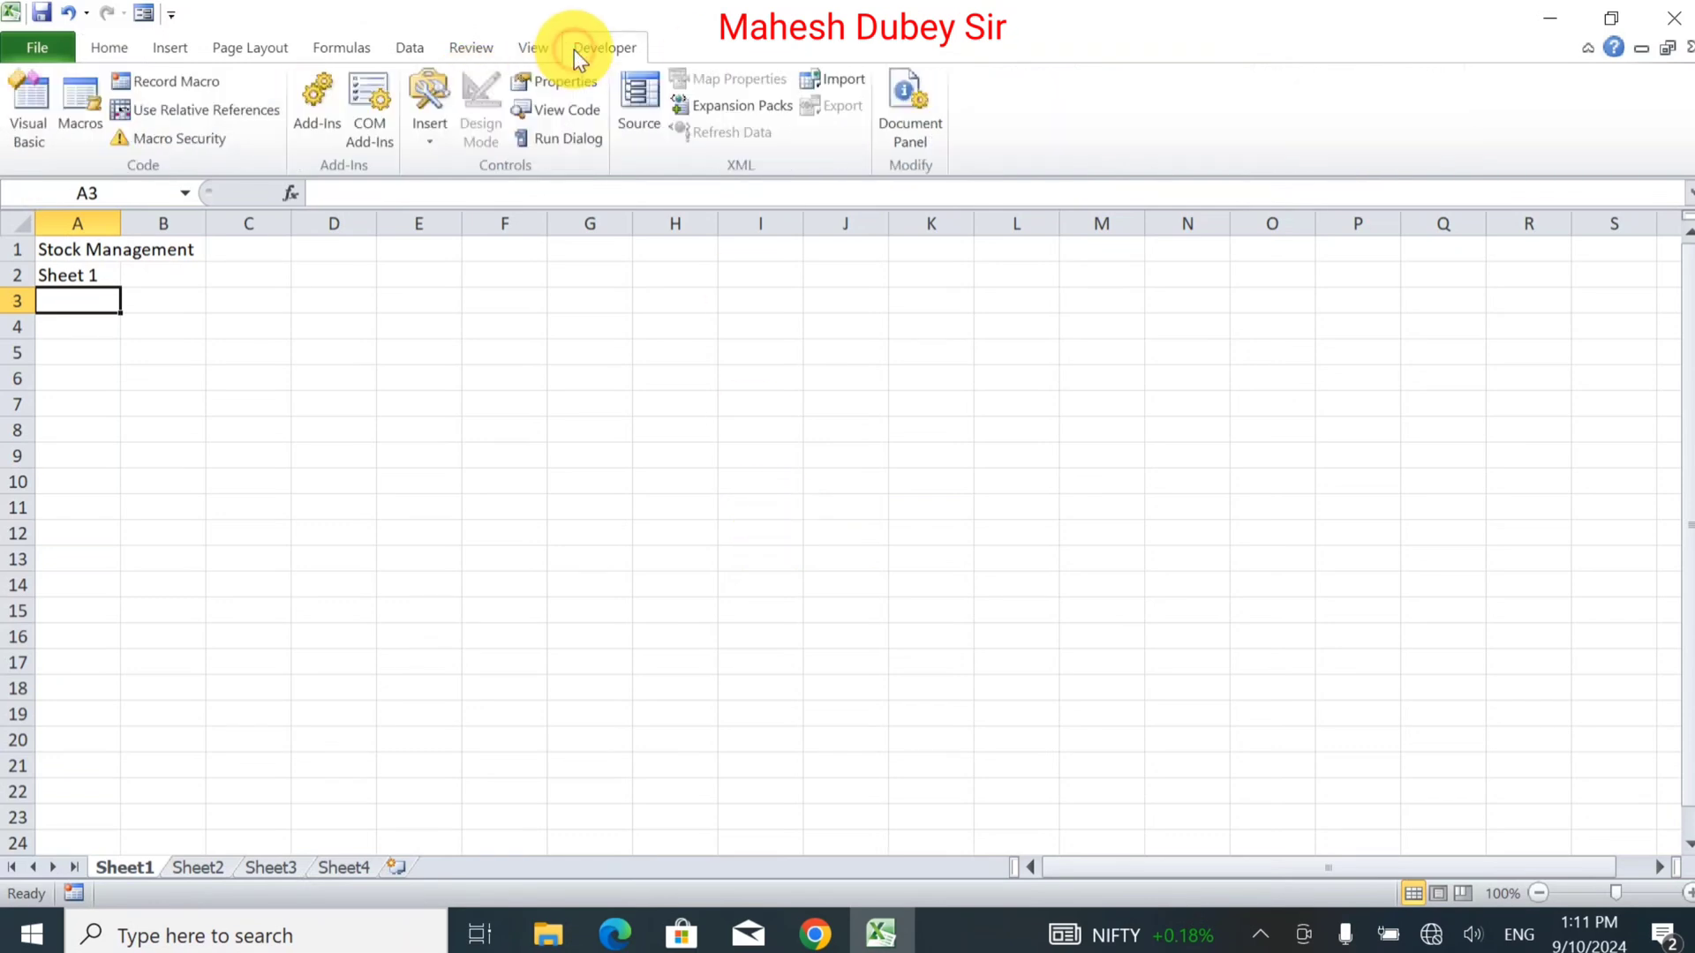
left_click(427, 133)
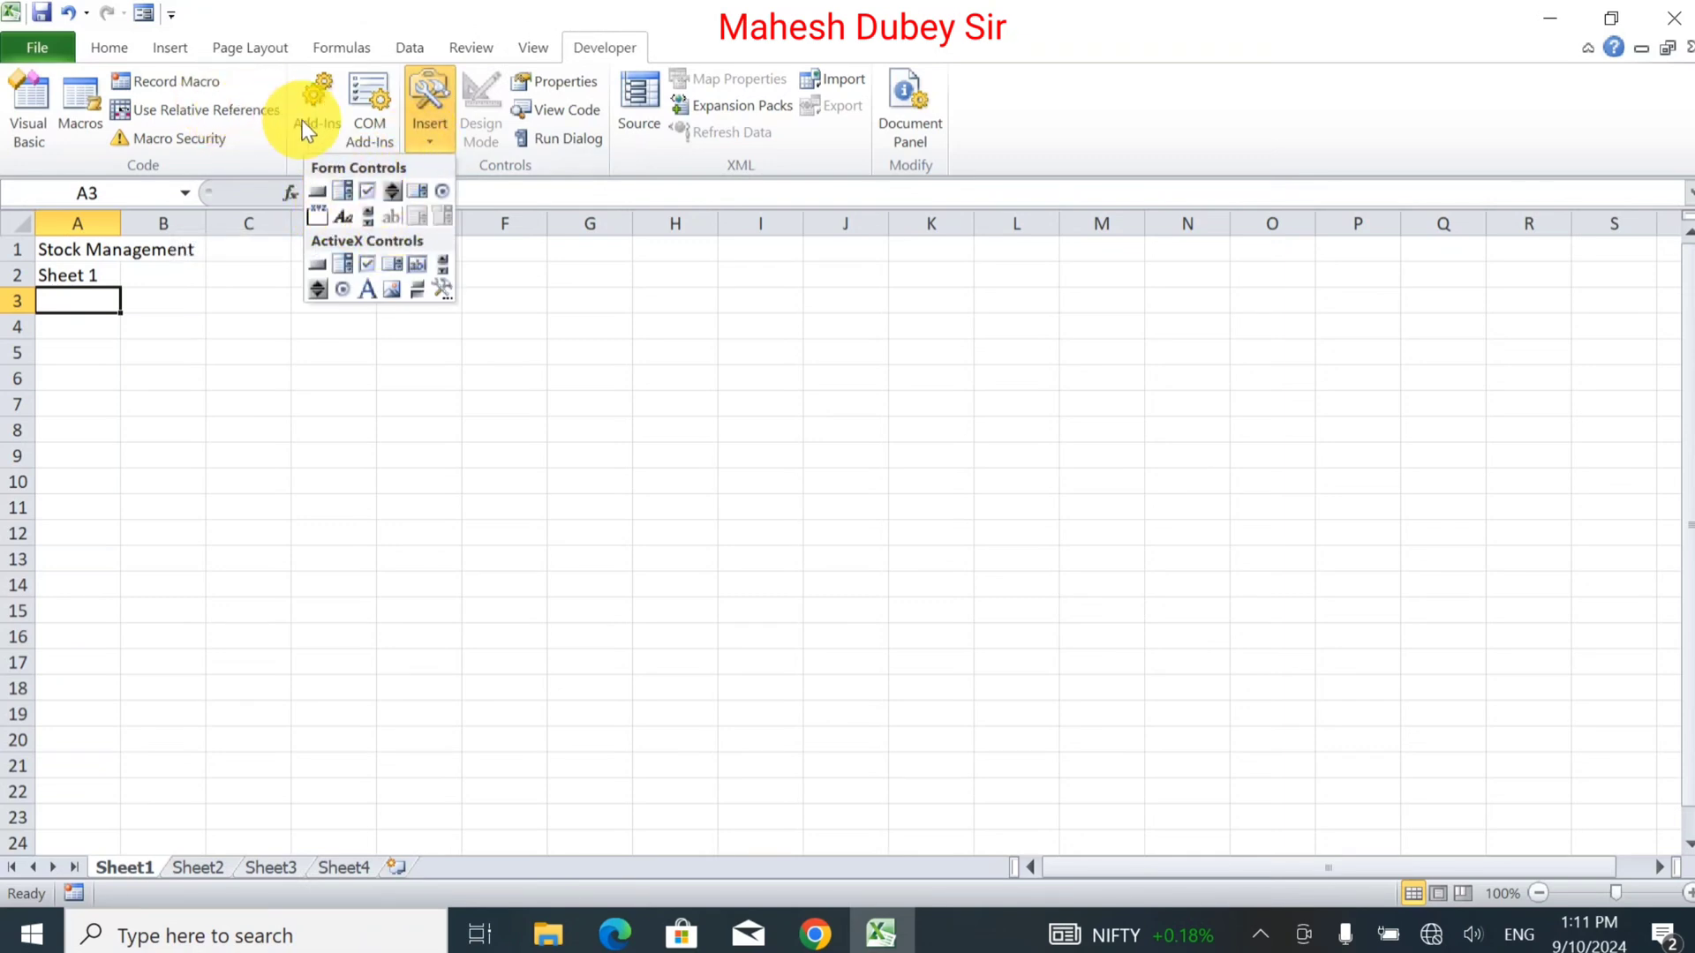
left_click(170, 50)
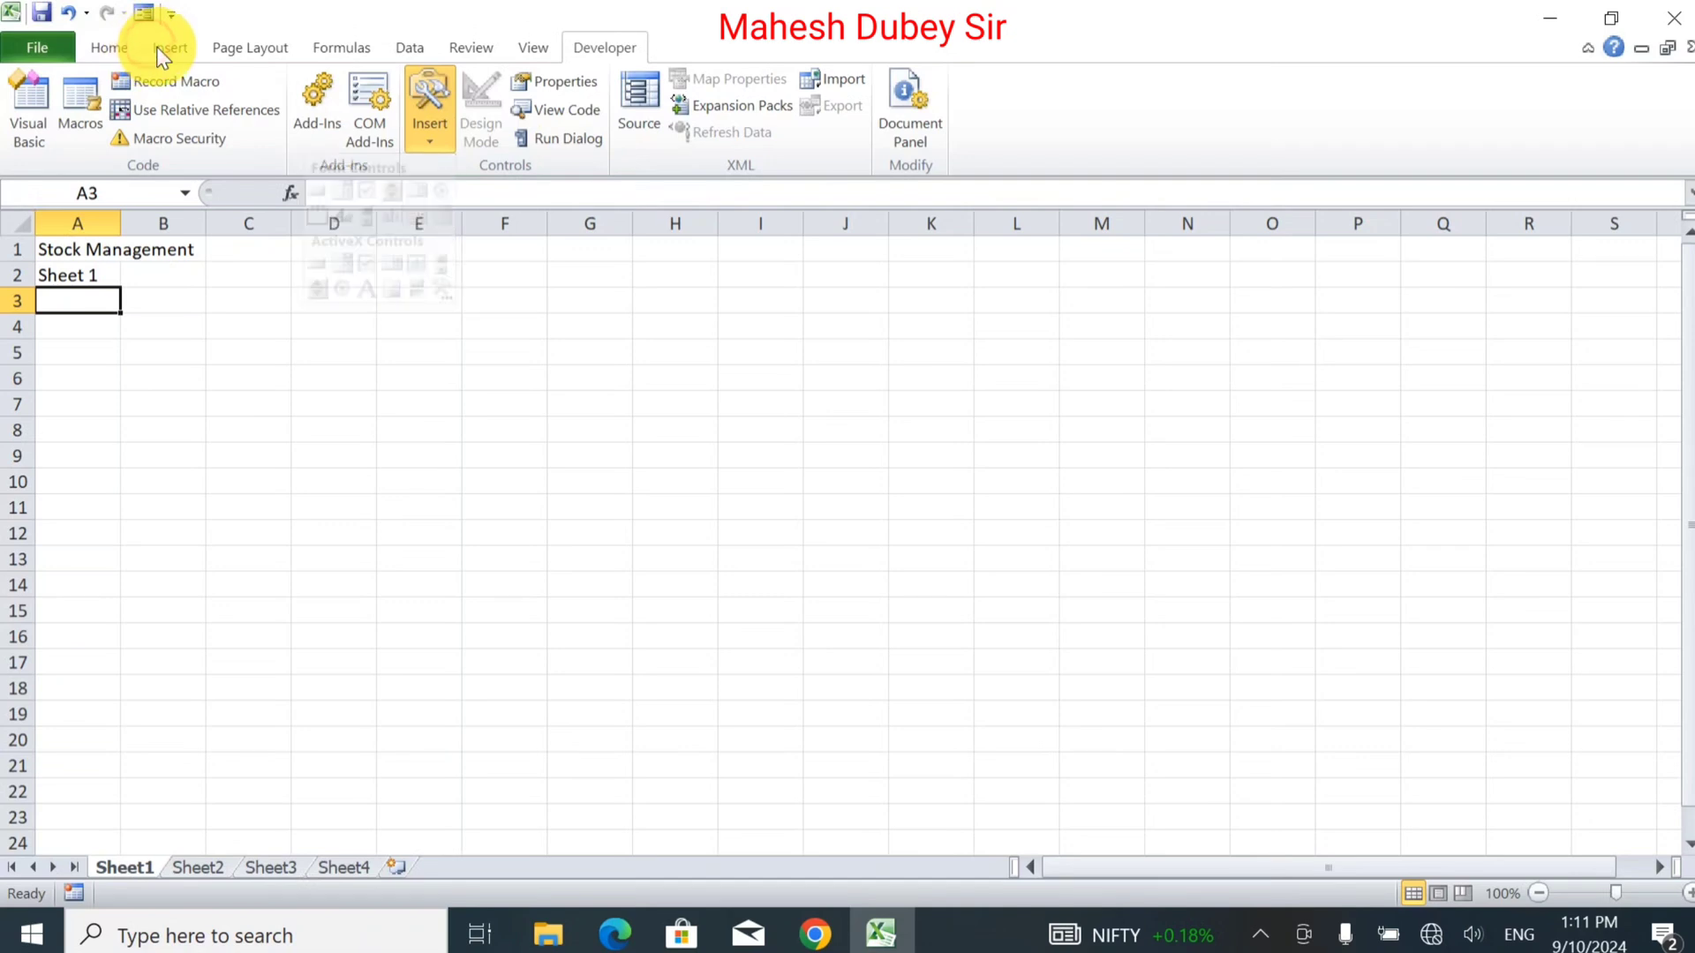
left_click(265, 124)
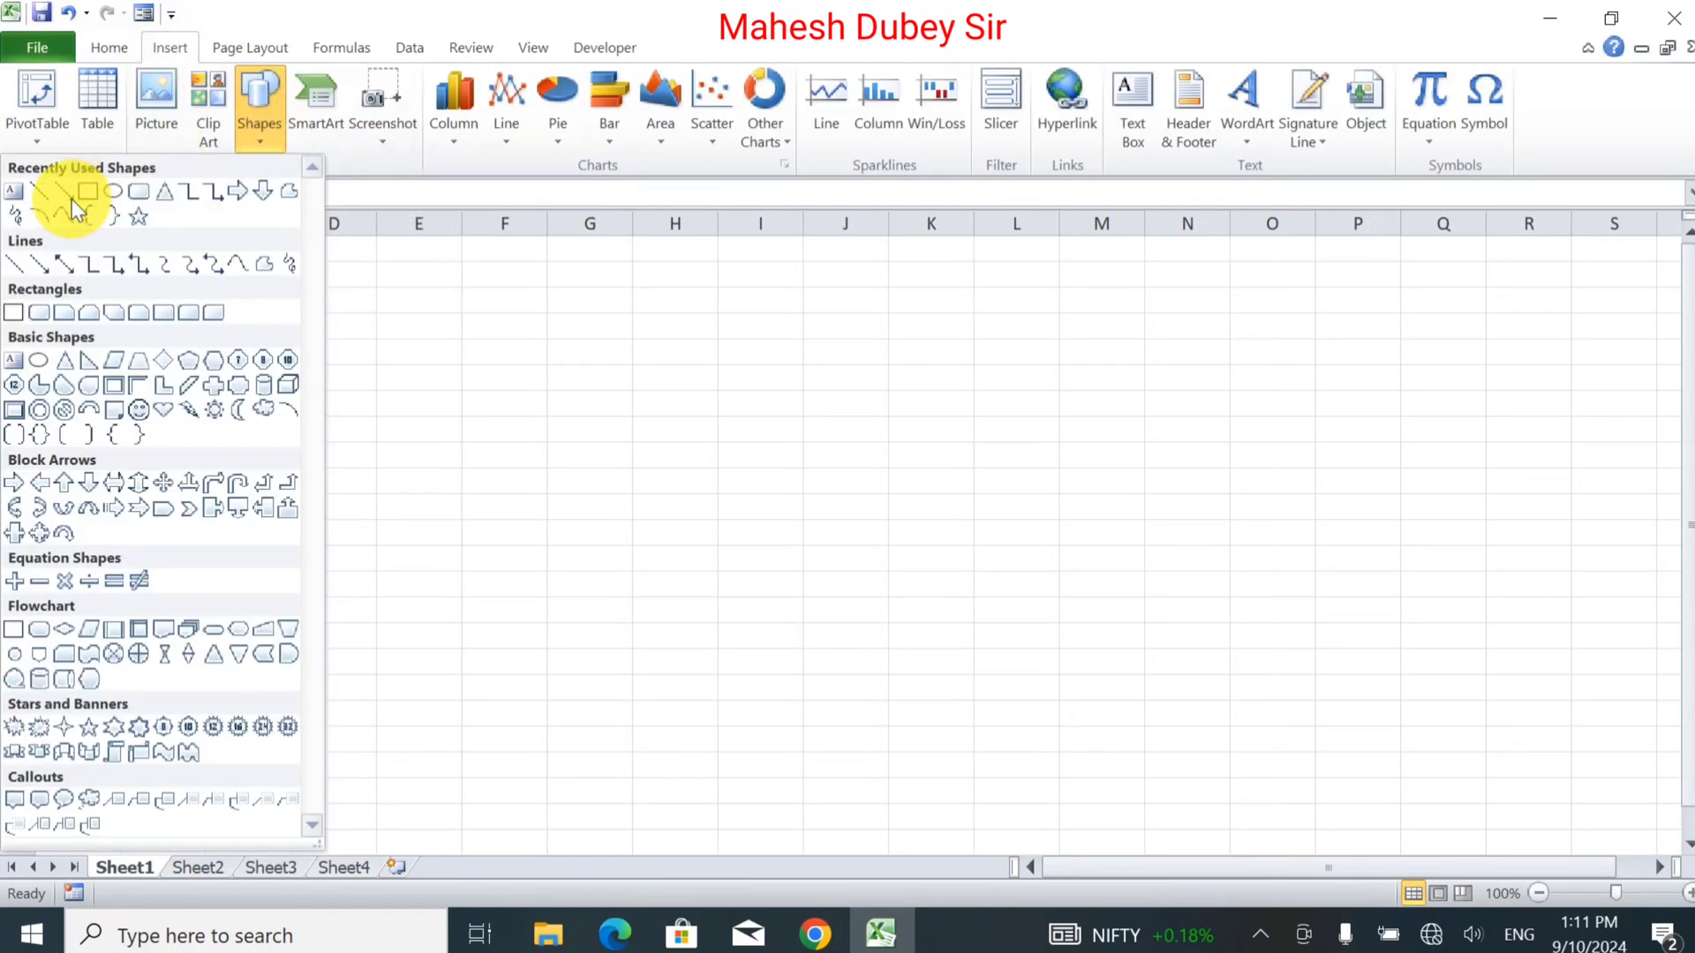
left_click(136, 191)
left_click(183, 345)
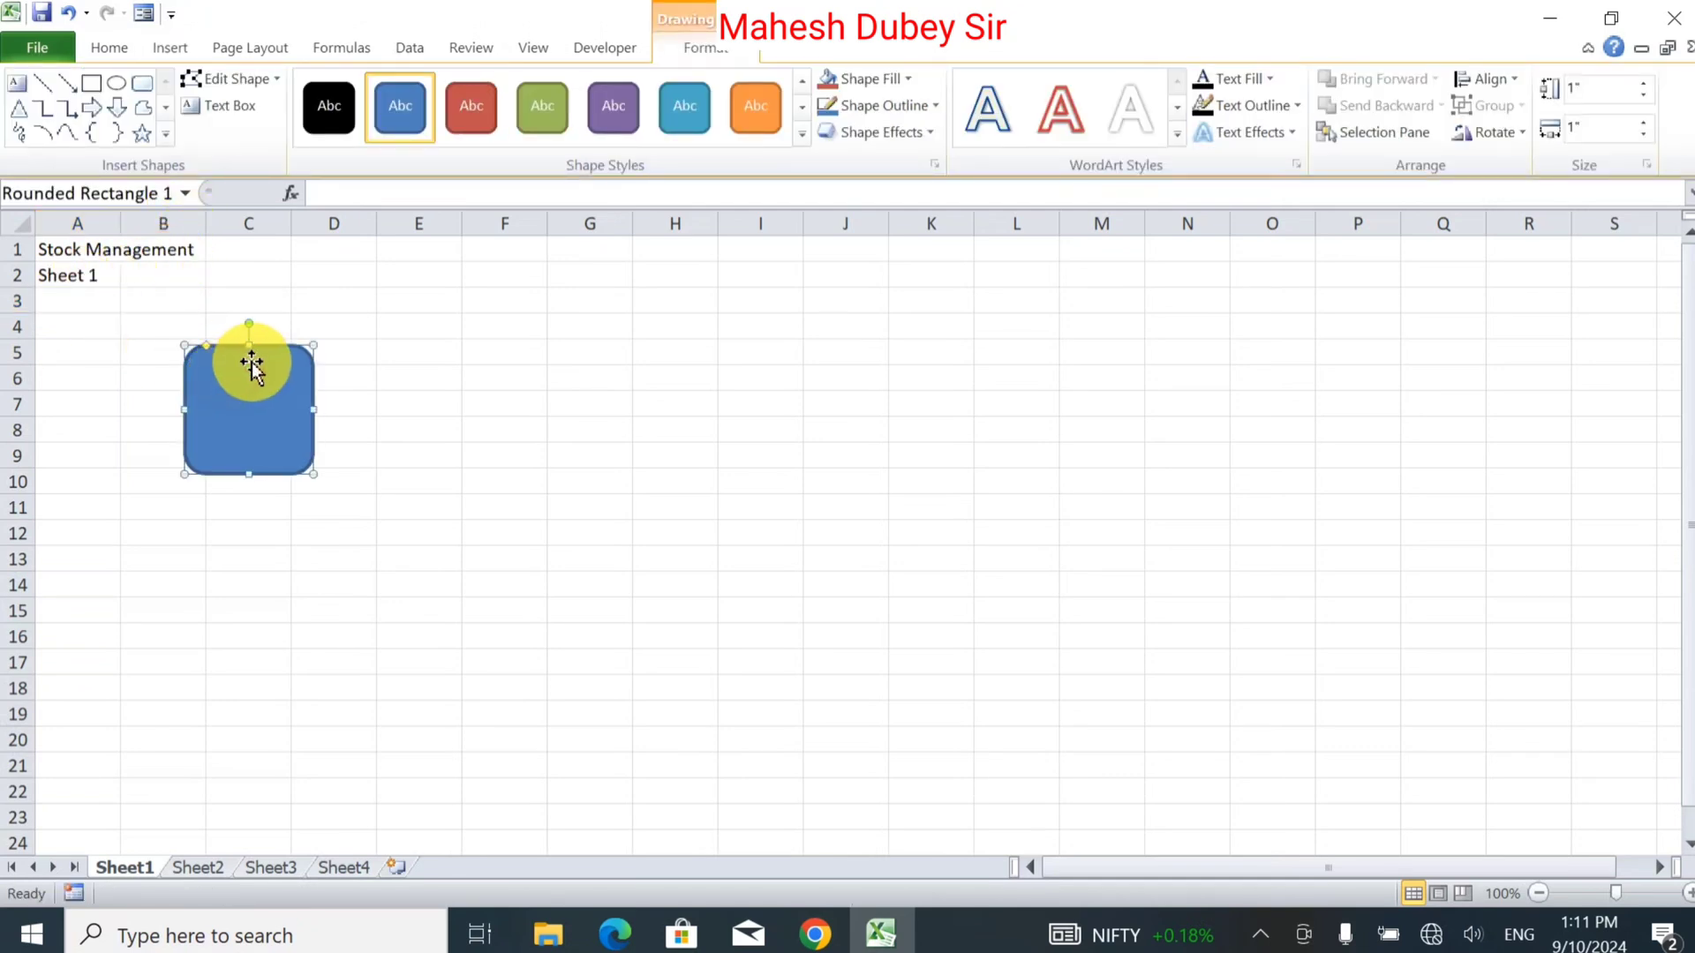
left_click_drag(249, 346, 208, 340)
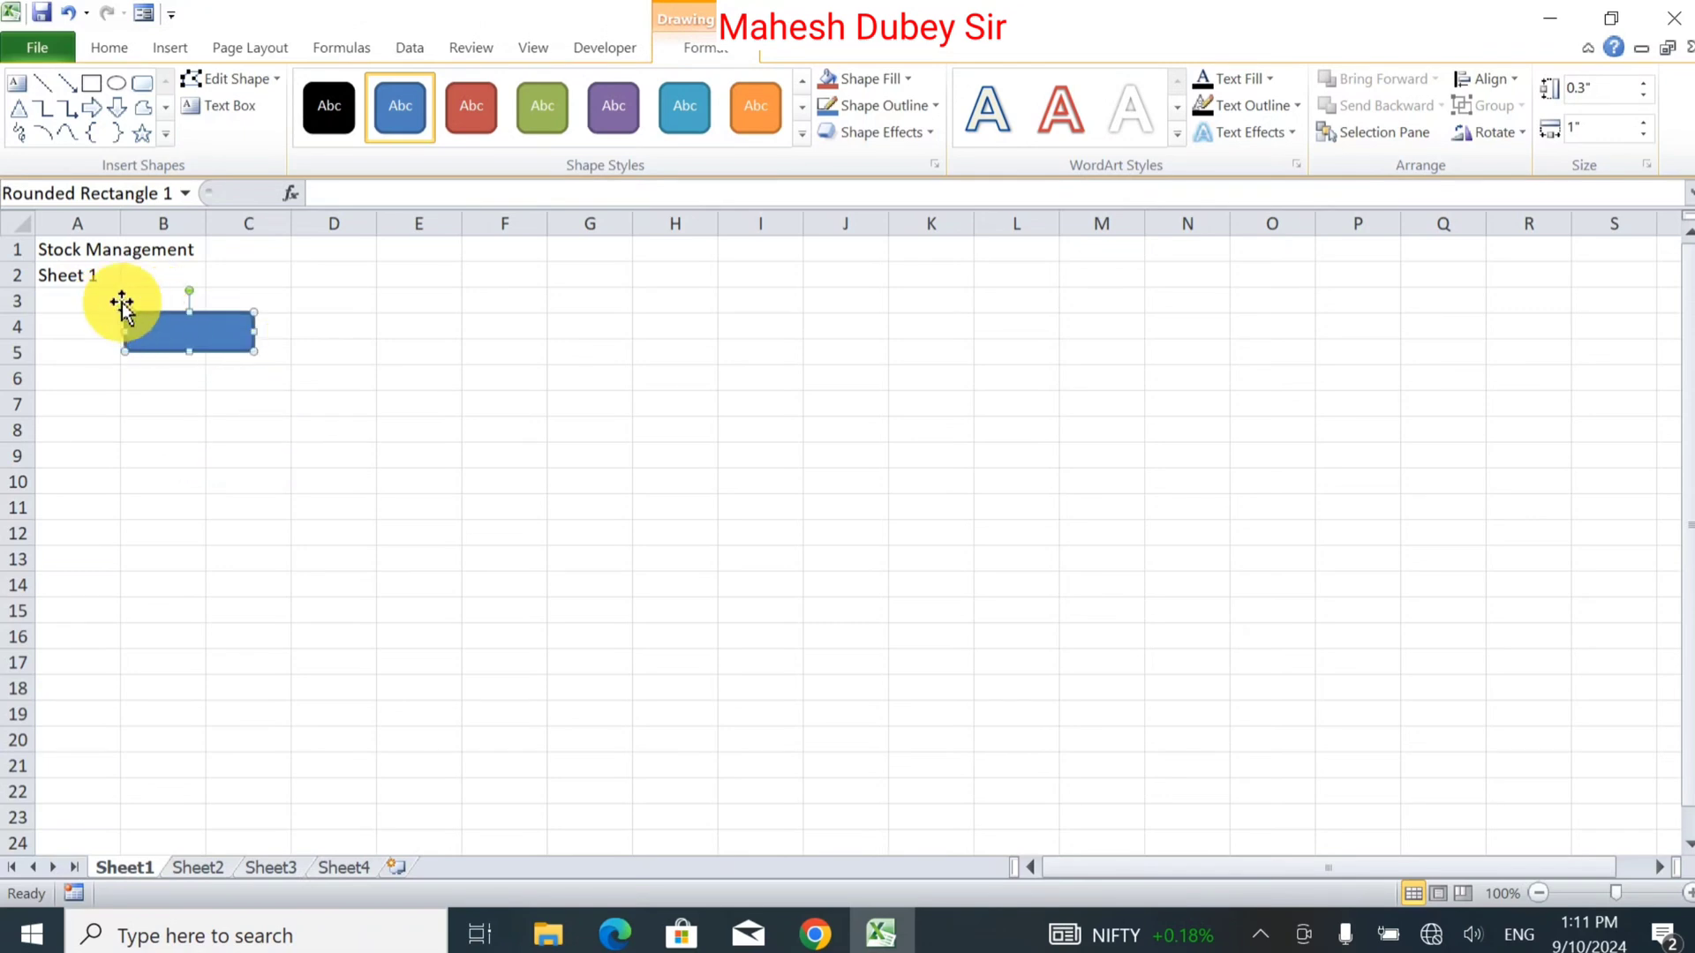
Step: Move the "Sheet 1" text from A2 to B3 and shift the rounded rectangle slightly left beneath it
left_click(68, 271)
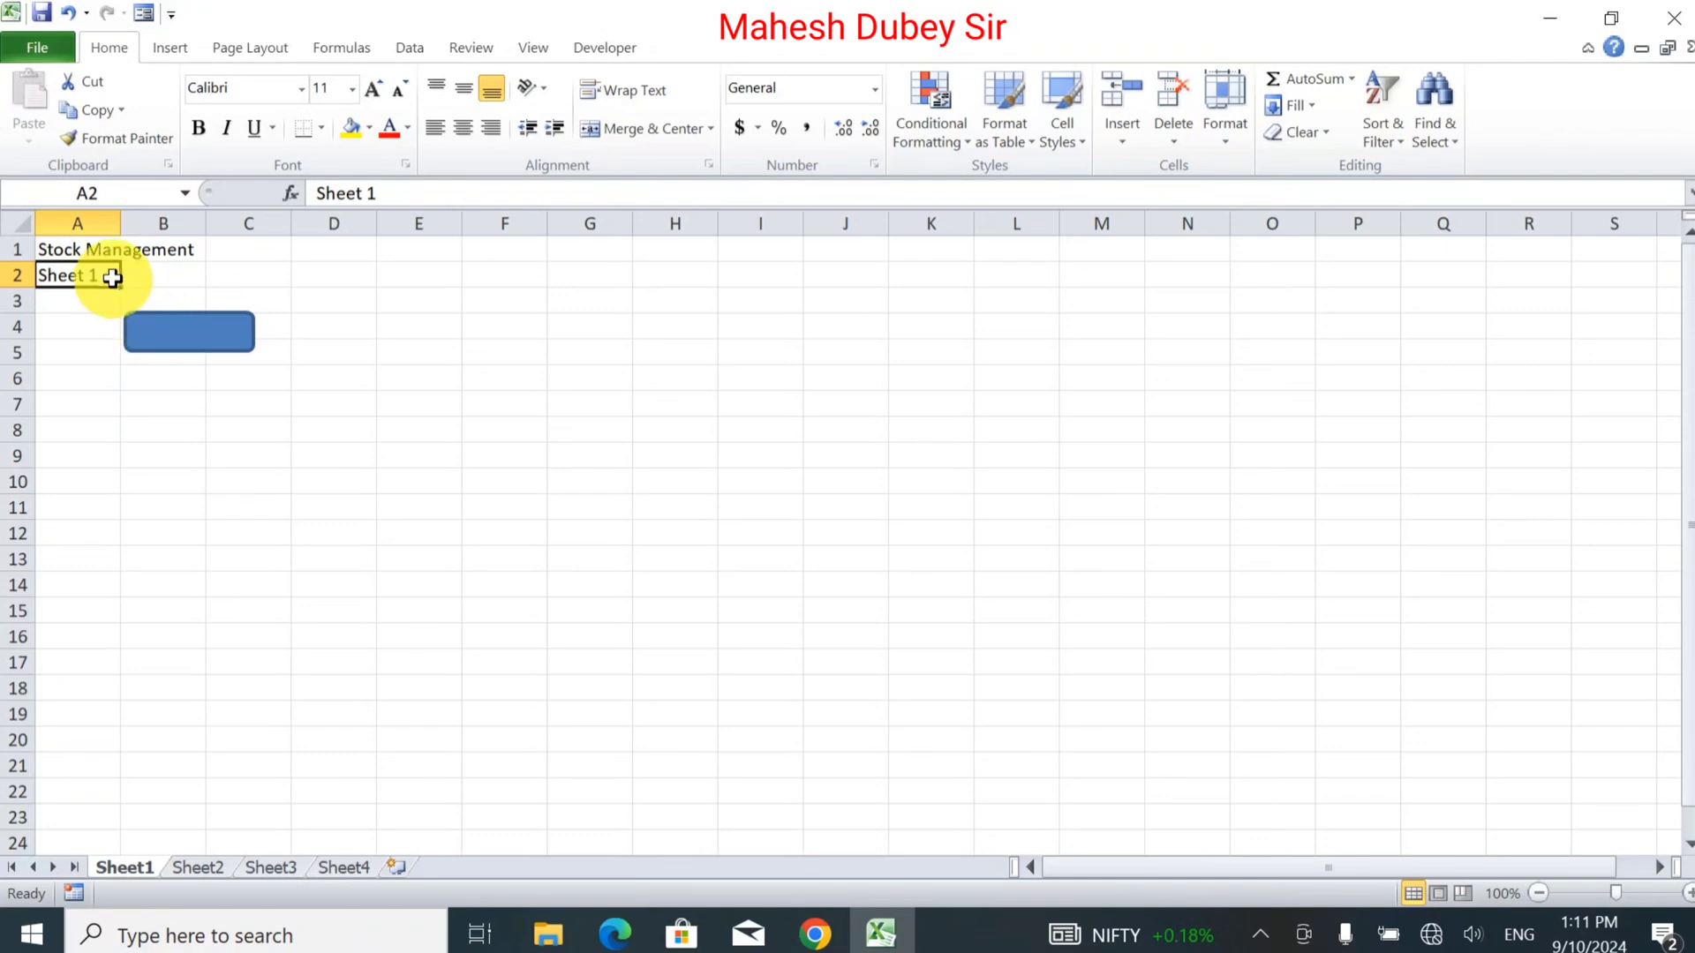
mouse_move(119, 274)
left_mouse_down()
mouse_move(193, 302)
mouse_move(182, 336)
left_mouse_up()
left_click(189, 335)
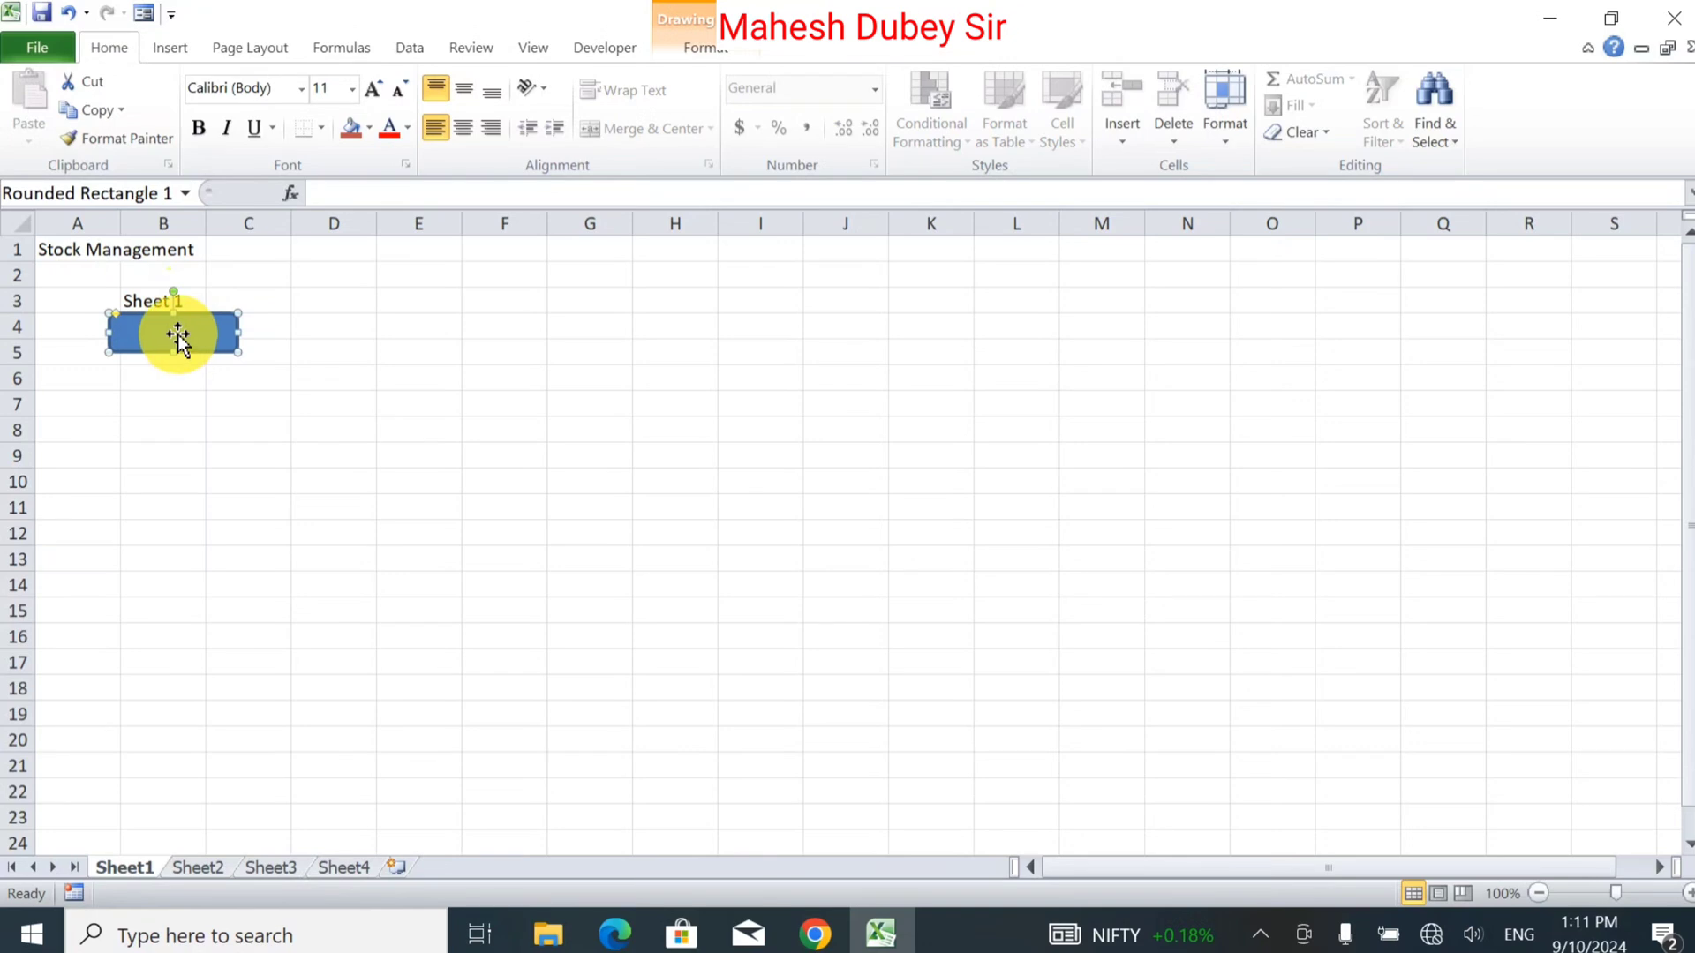
Step: Add the text "PURCHASE" to the rounded rectangle
right_click(178, 336)
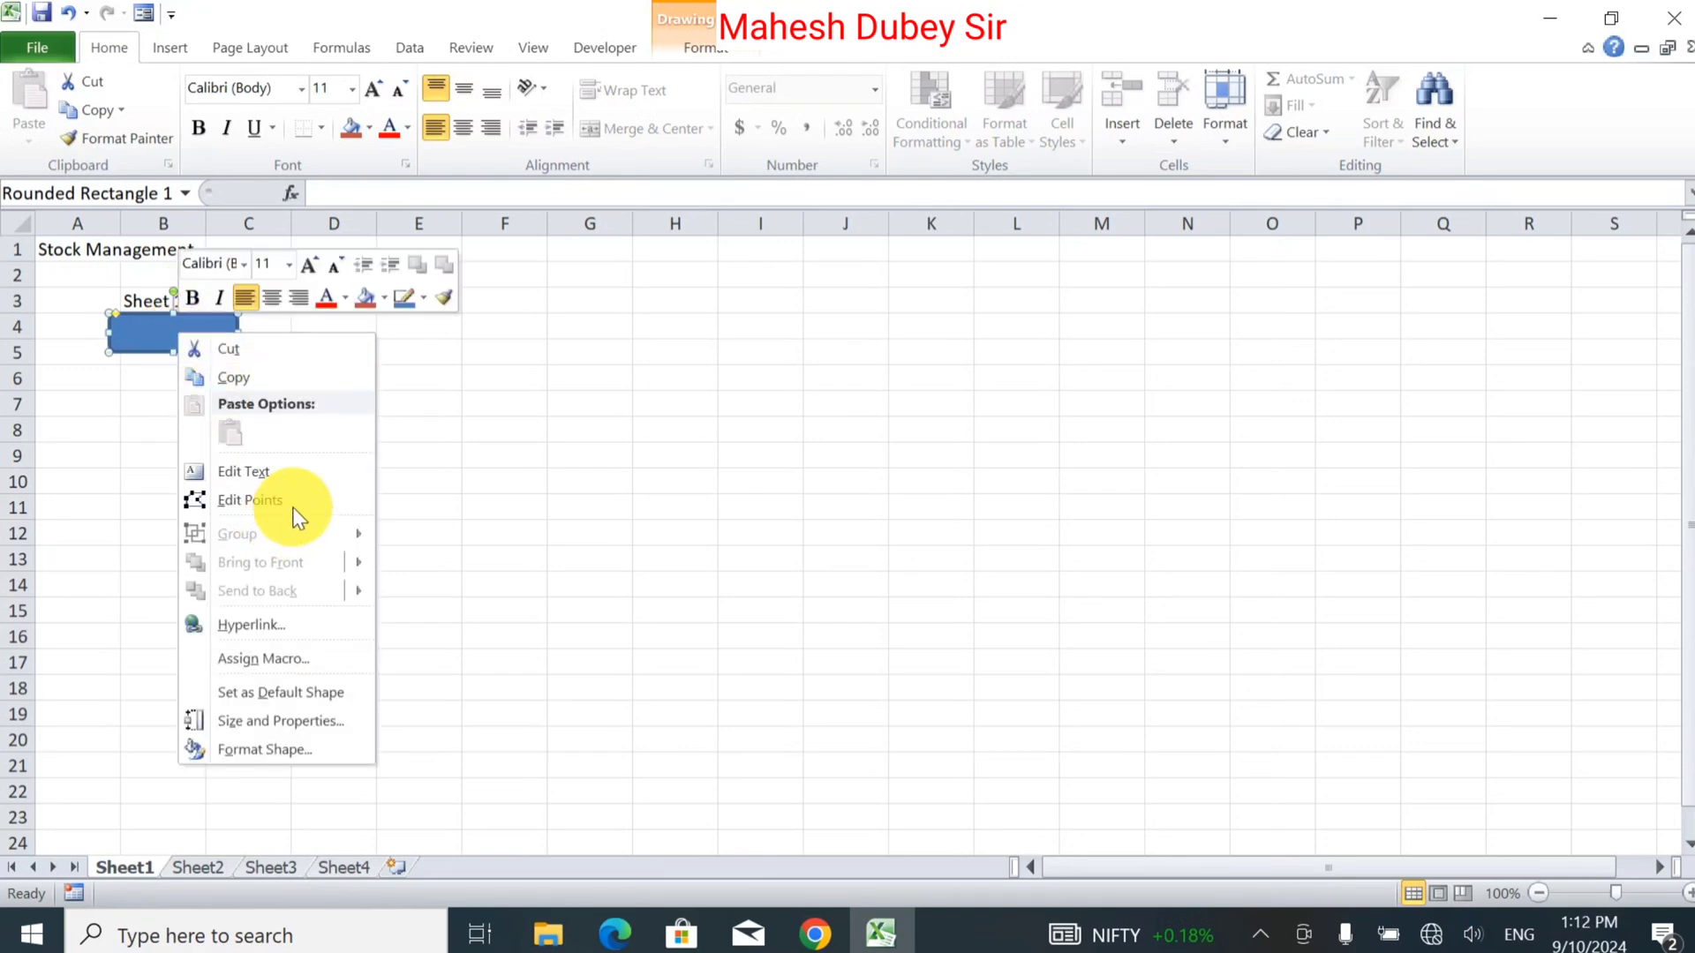
left_click(291, 475)
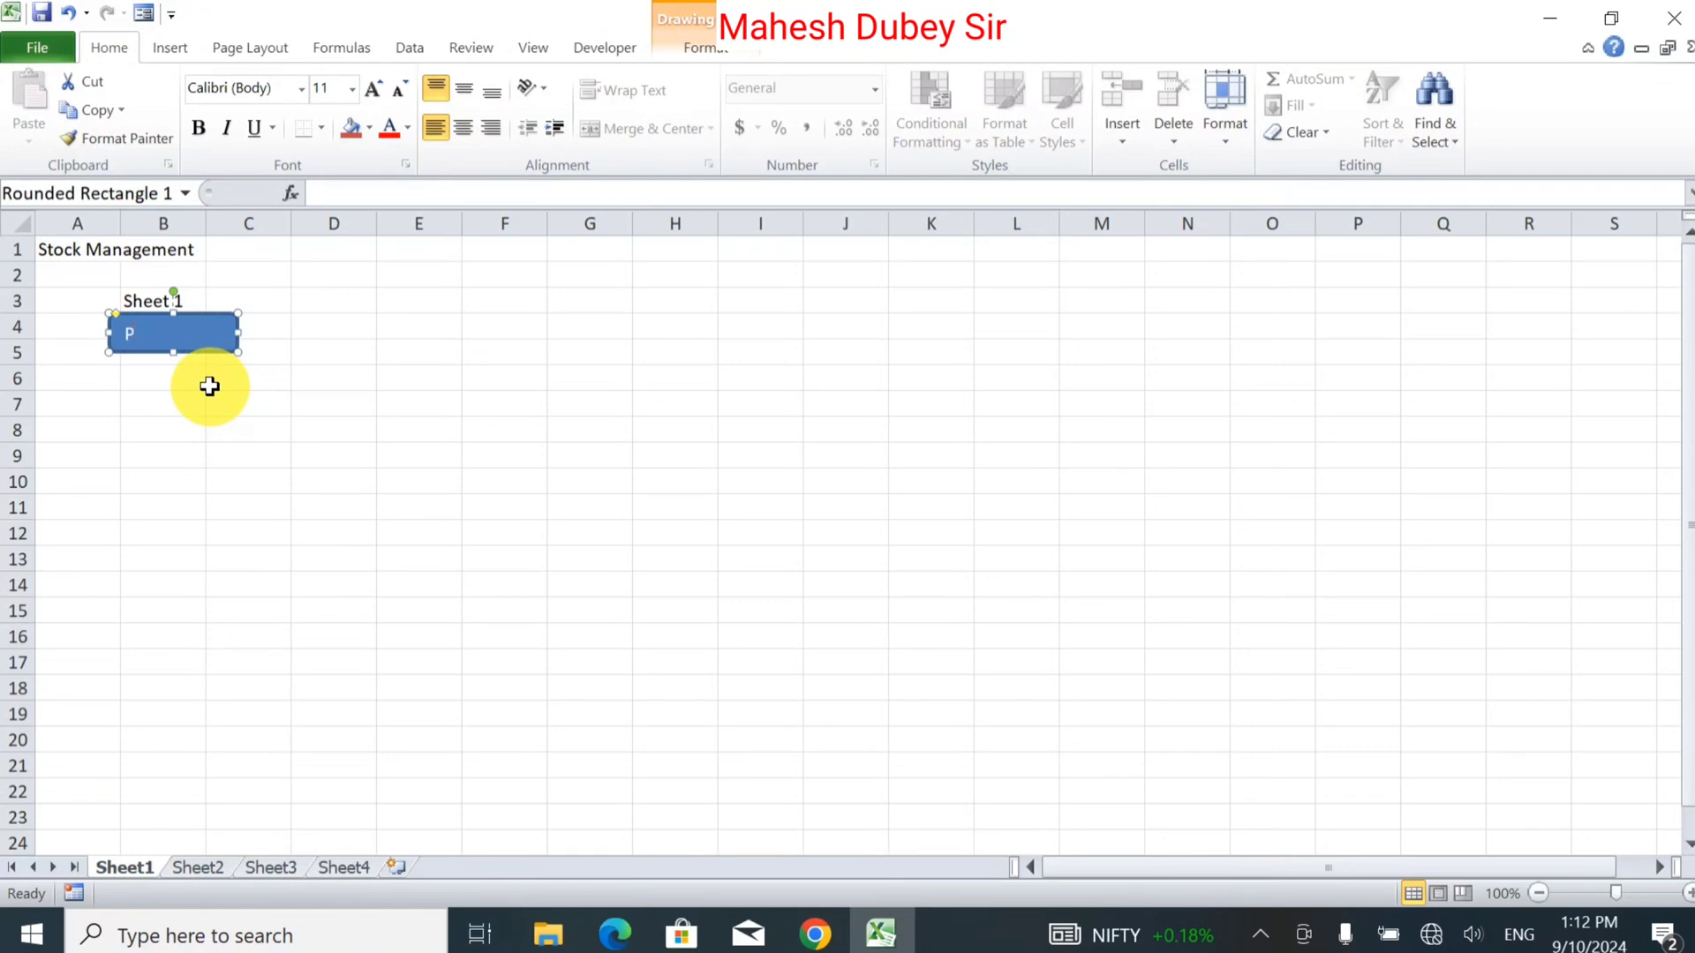
type("PURCHASE")
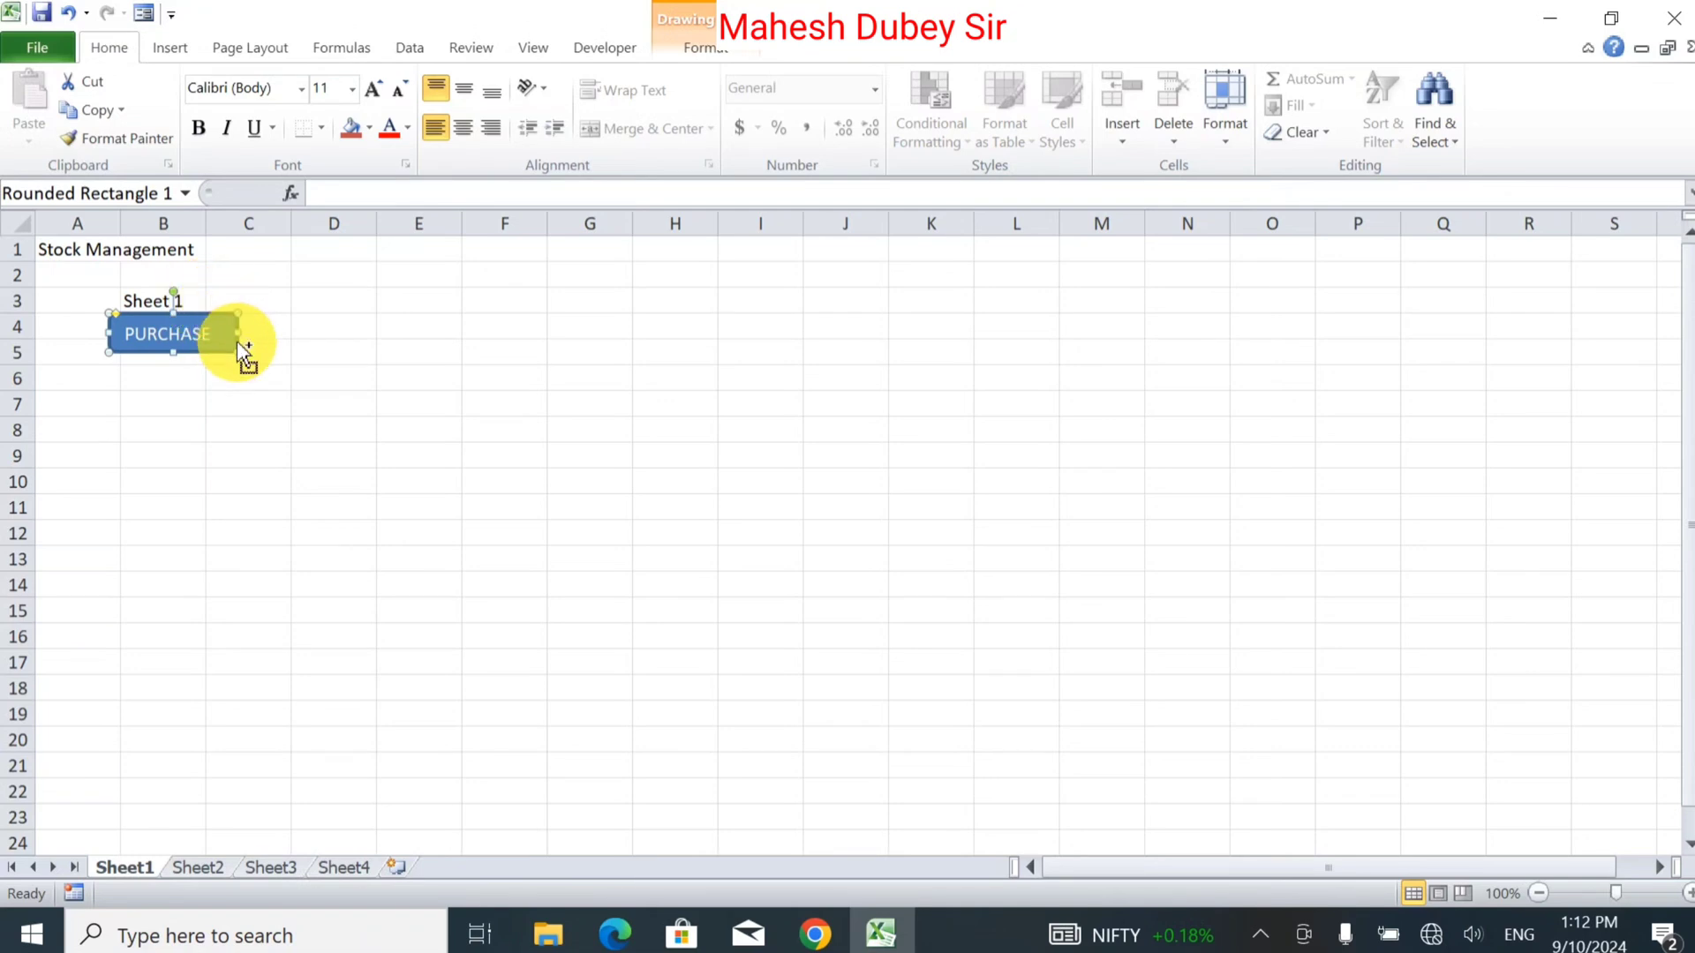
Step: Copy the PURCHASE shape three times along rows 4–5 near columns E, H and K, and relabel the copies SALE, RETURN and INVENTORY
left_click_drag(237, 341, 1015, 360)
left_click(427, 334)
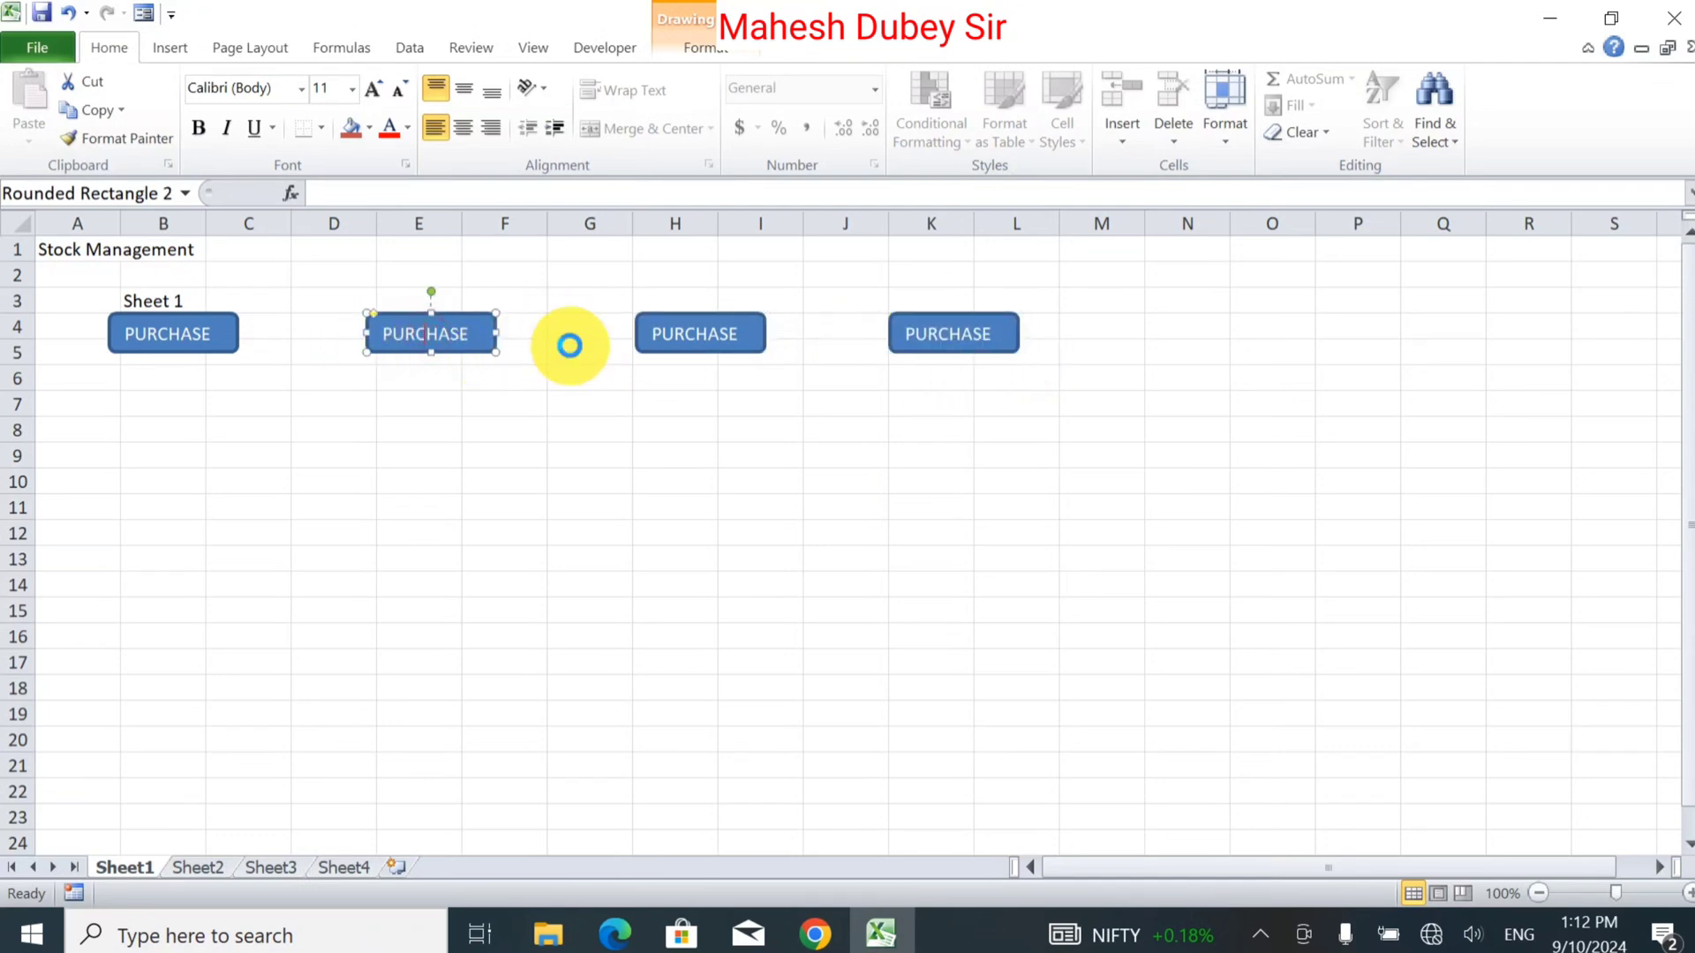
key("ctrl+a")
type("SAL")
left_click(676, 332)
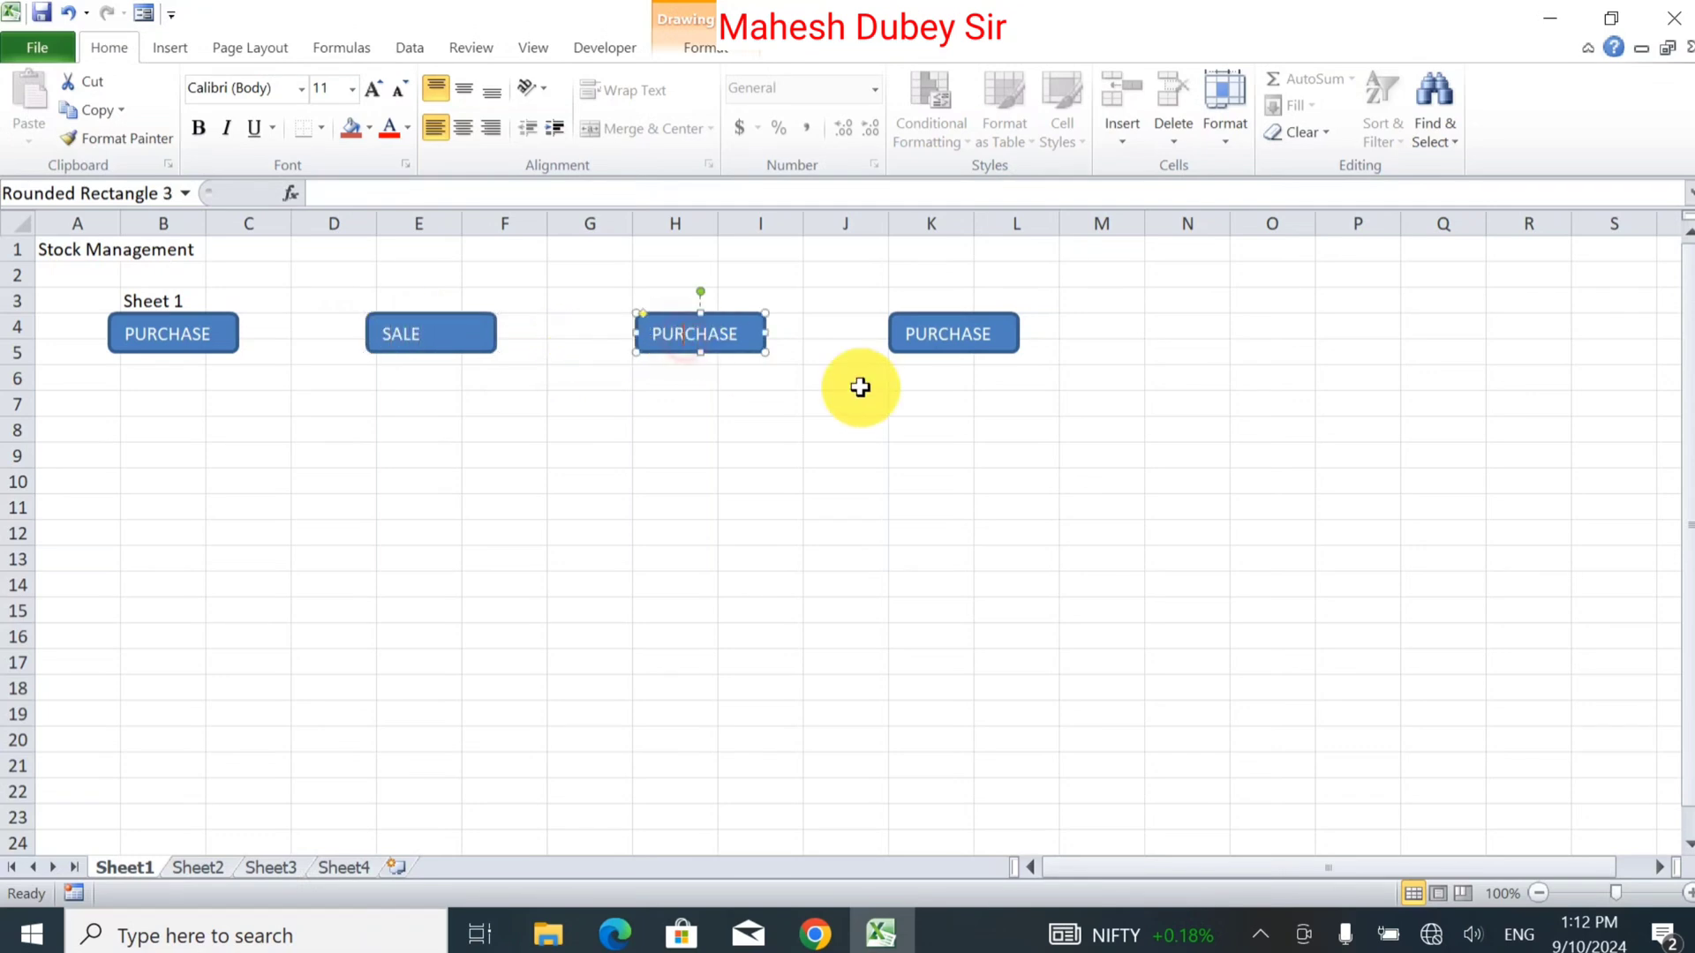
key("ctrl+a")
type("RETURN")
left_click(986, 336)
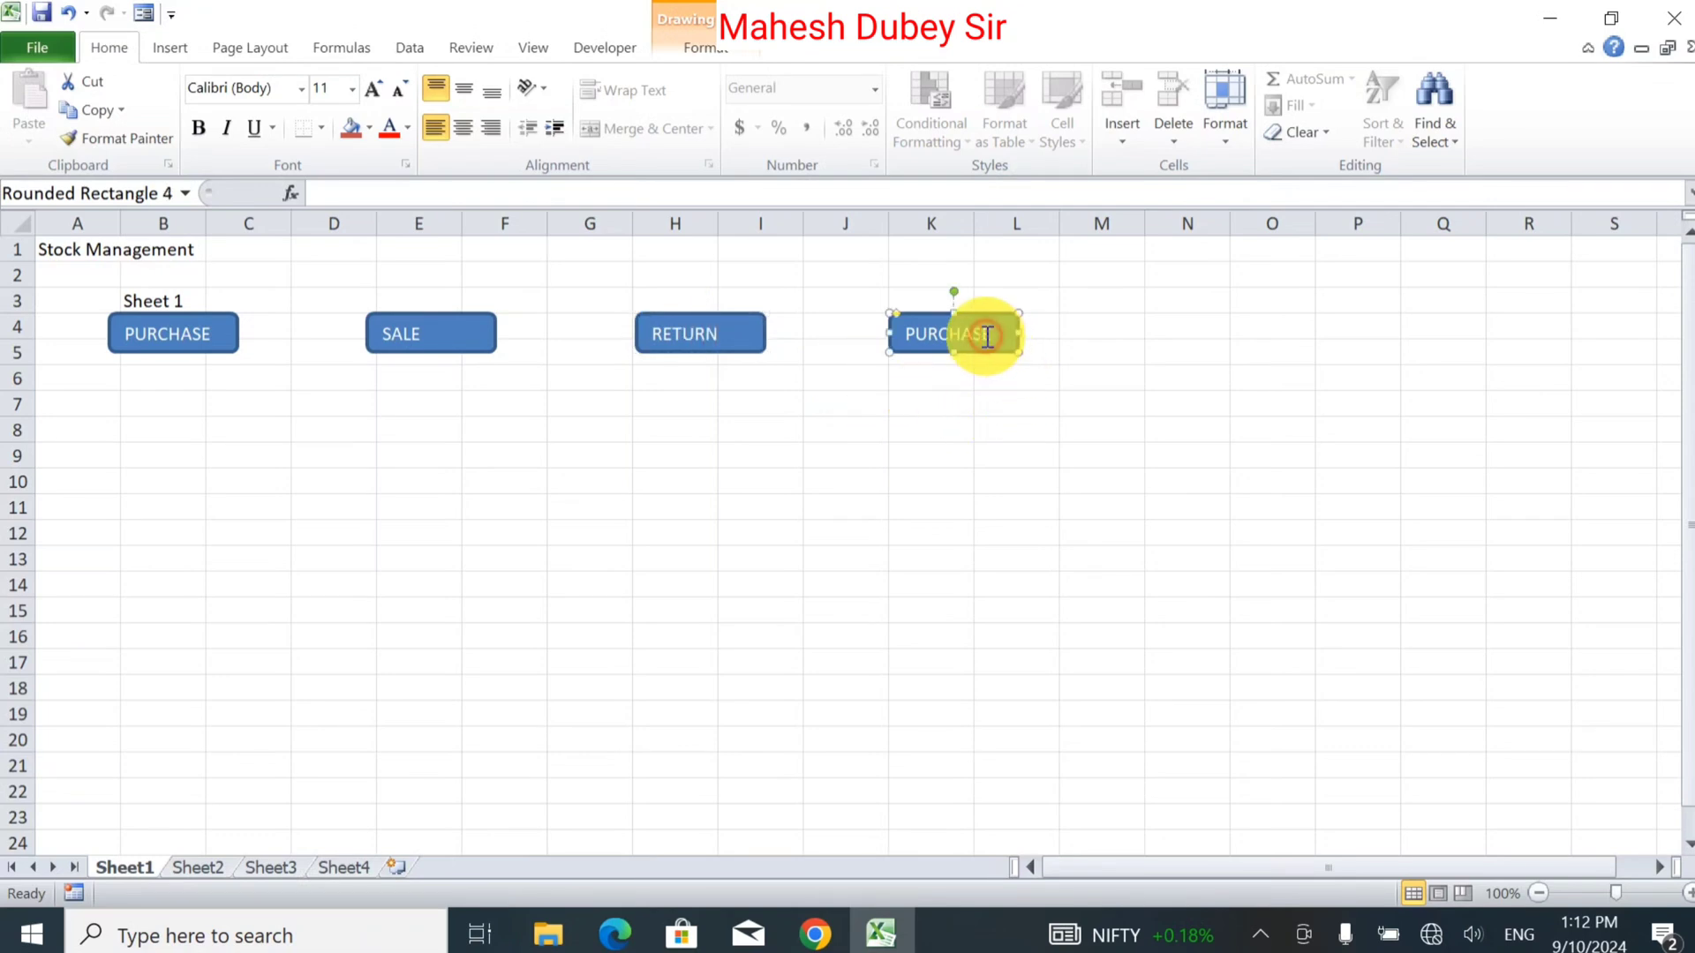
double_click(991, 339)
type("INVENTORY")
Step: Enter "Sheet 2" in cell E3 above the SALE shape
left_click(395, 310)
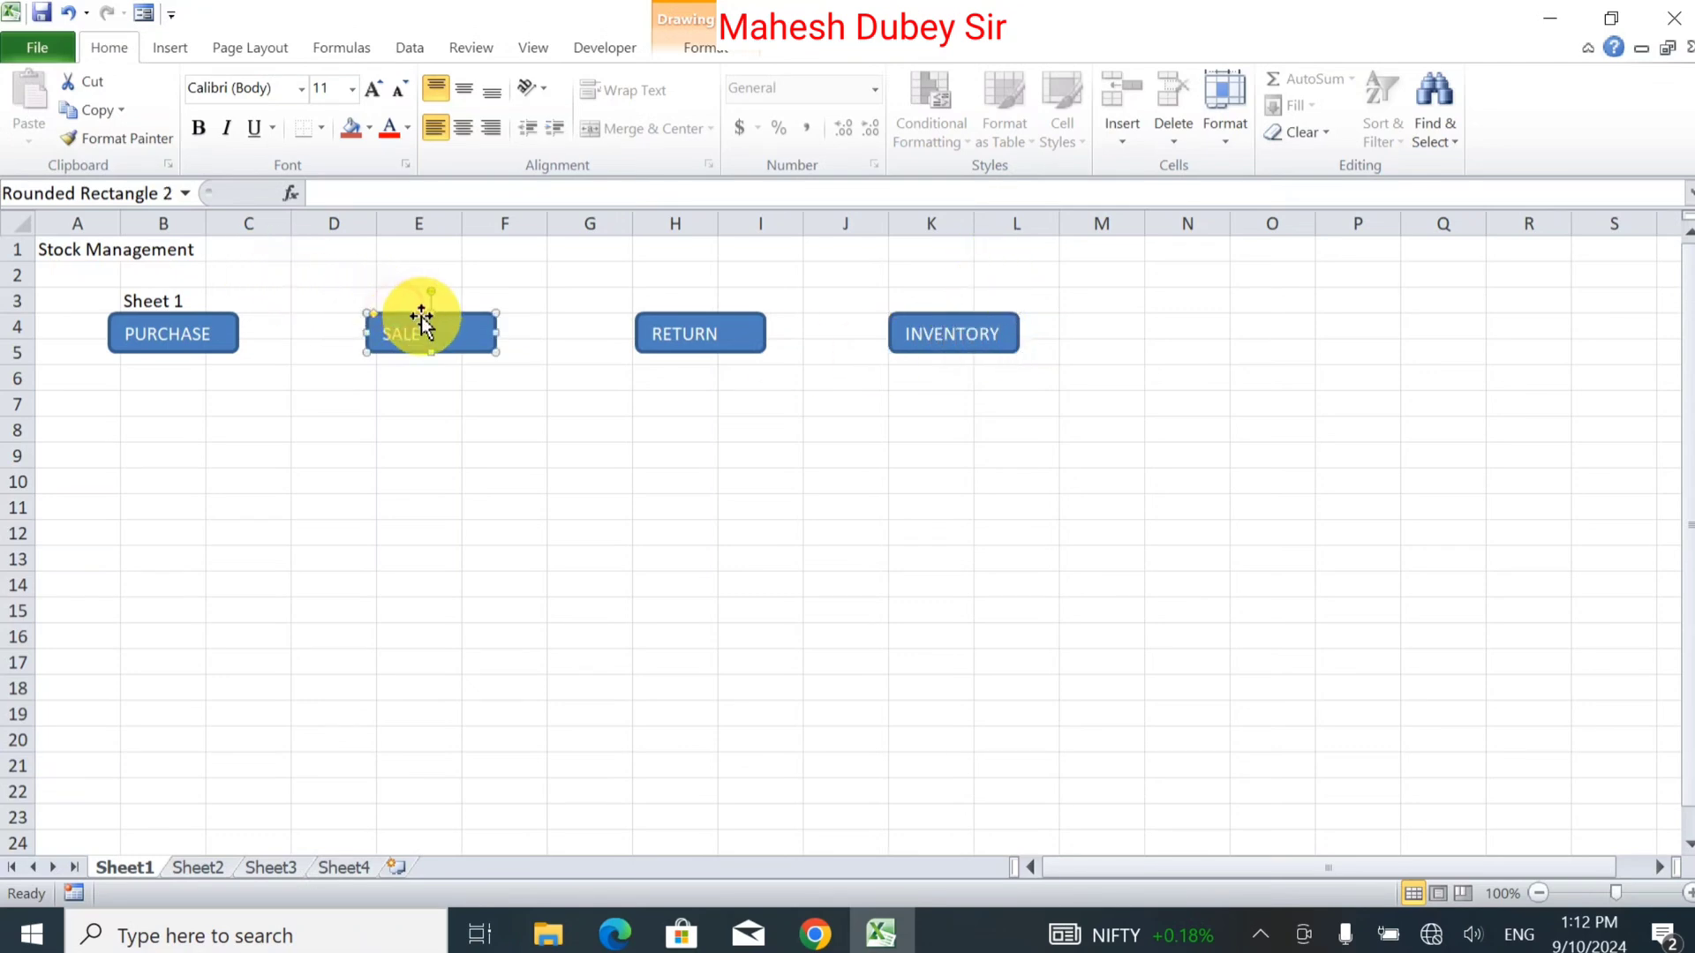
left_click(456, 302)
type("sHEET")
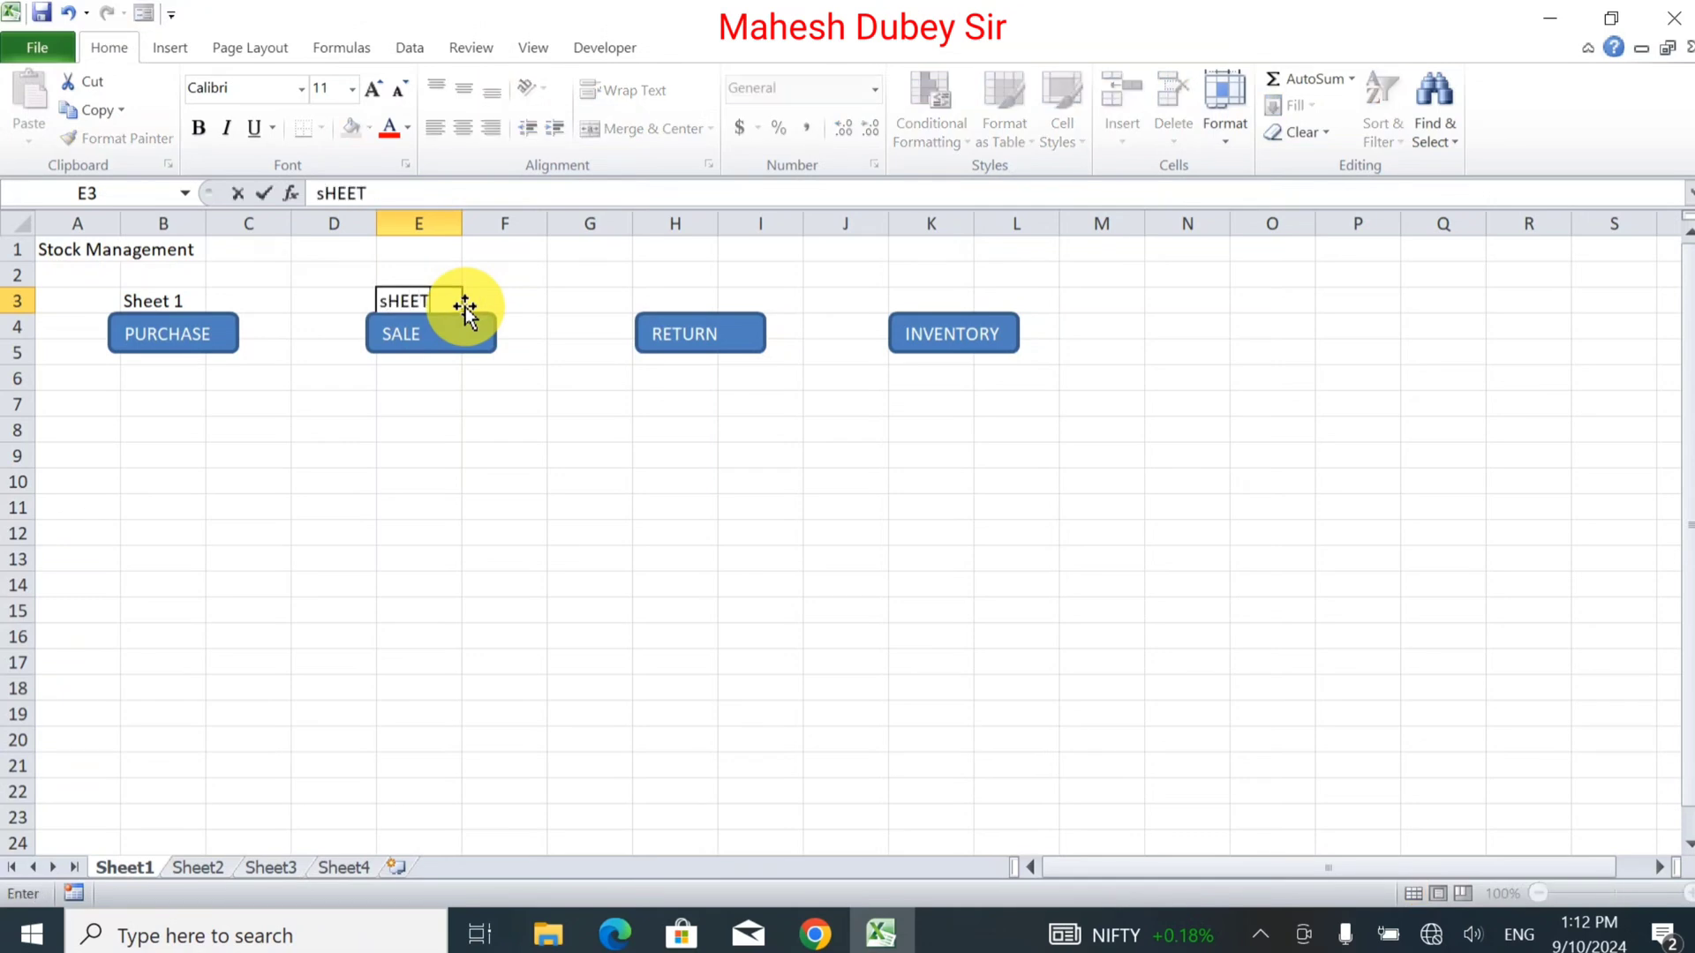
key("BackSpace")
key("BackSpace")
key("BackSpace")
key("BackSpace")
key("BackSpace")
type("Sheet 2")
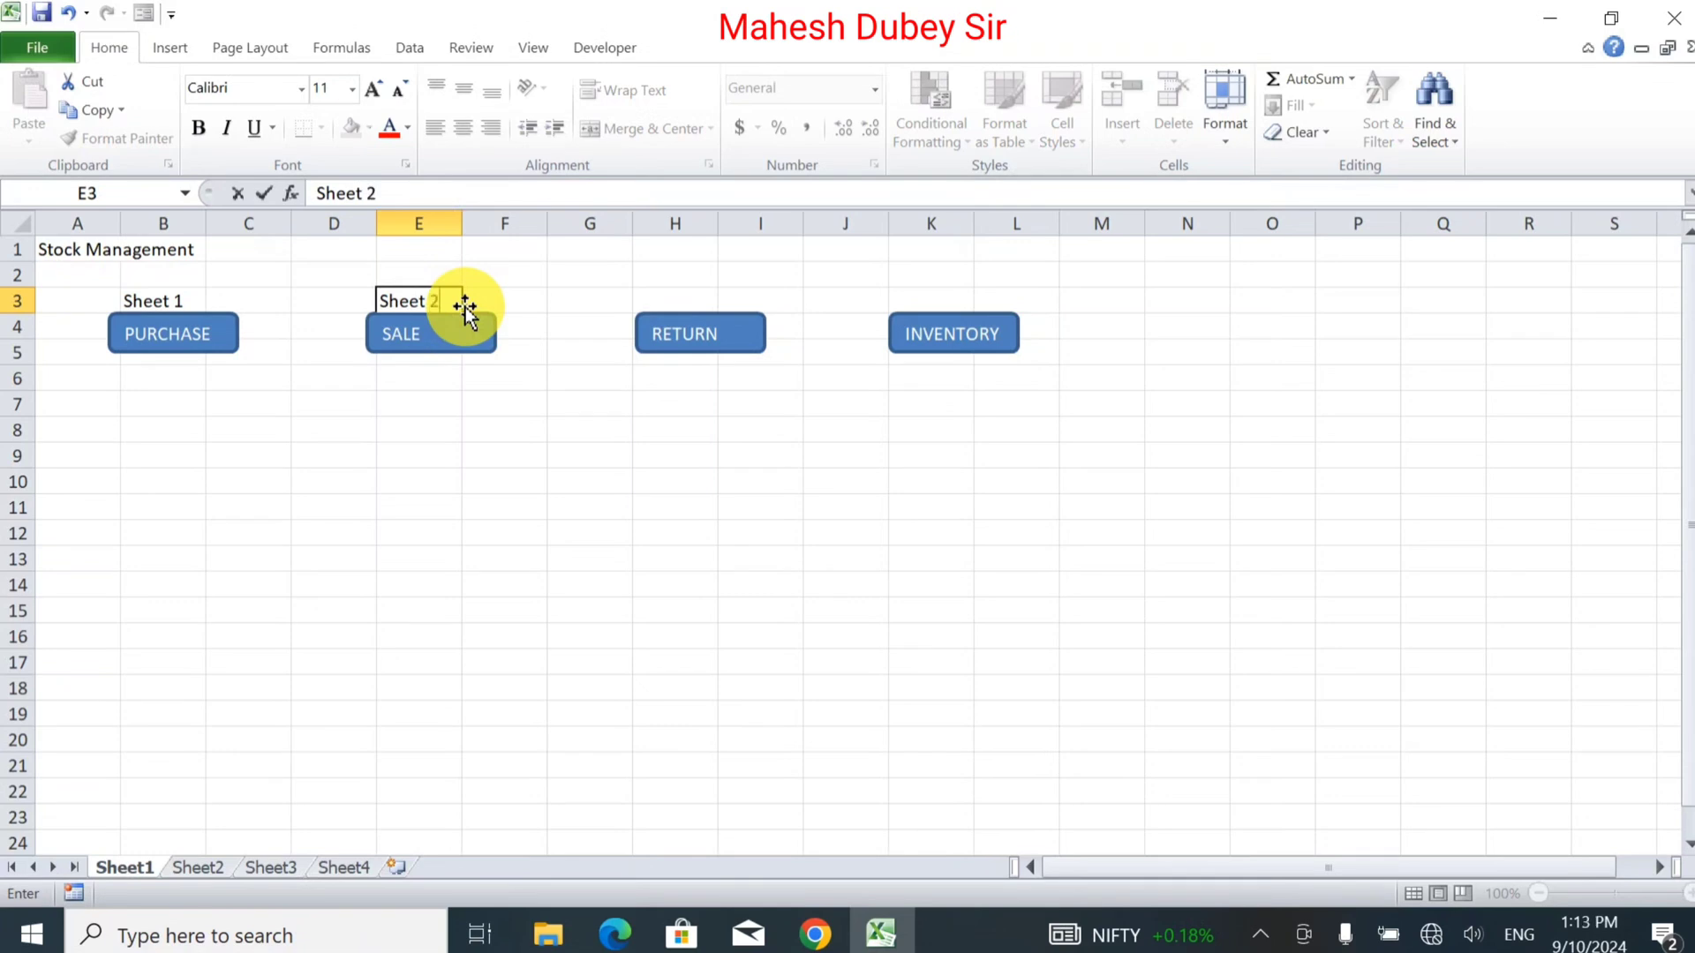
Step: Enter "Sheet 3" in H3 above the RETURN shape and "Sheet 4" in K3 above the INVENTORY shape
left_click(677, 296)
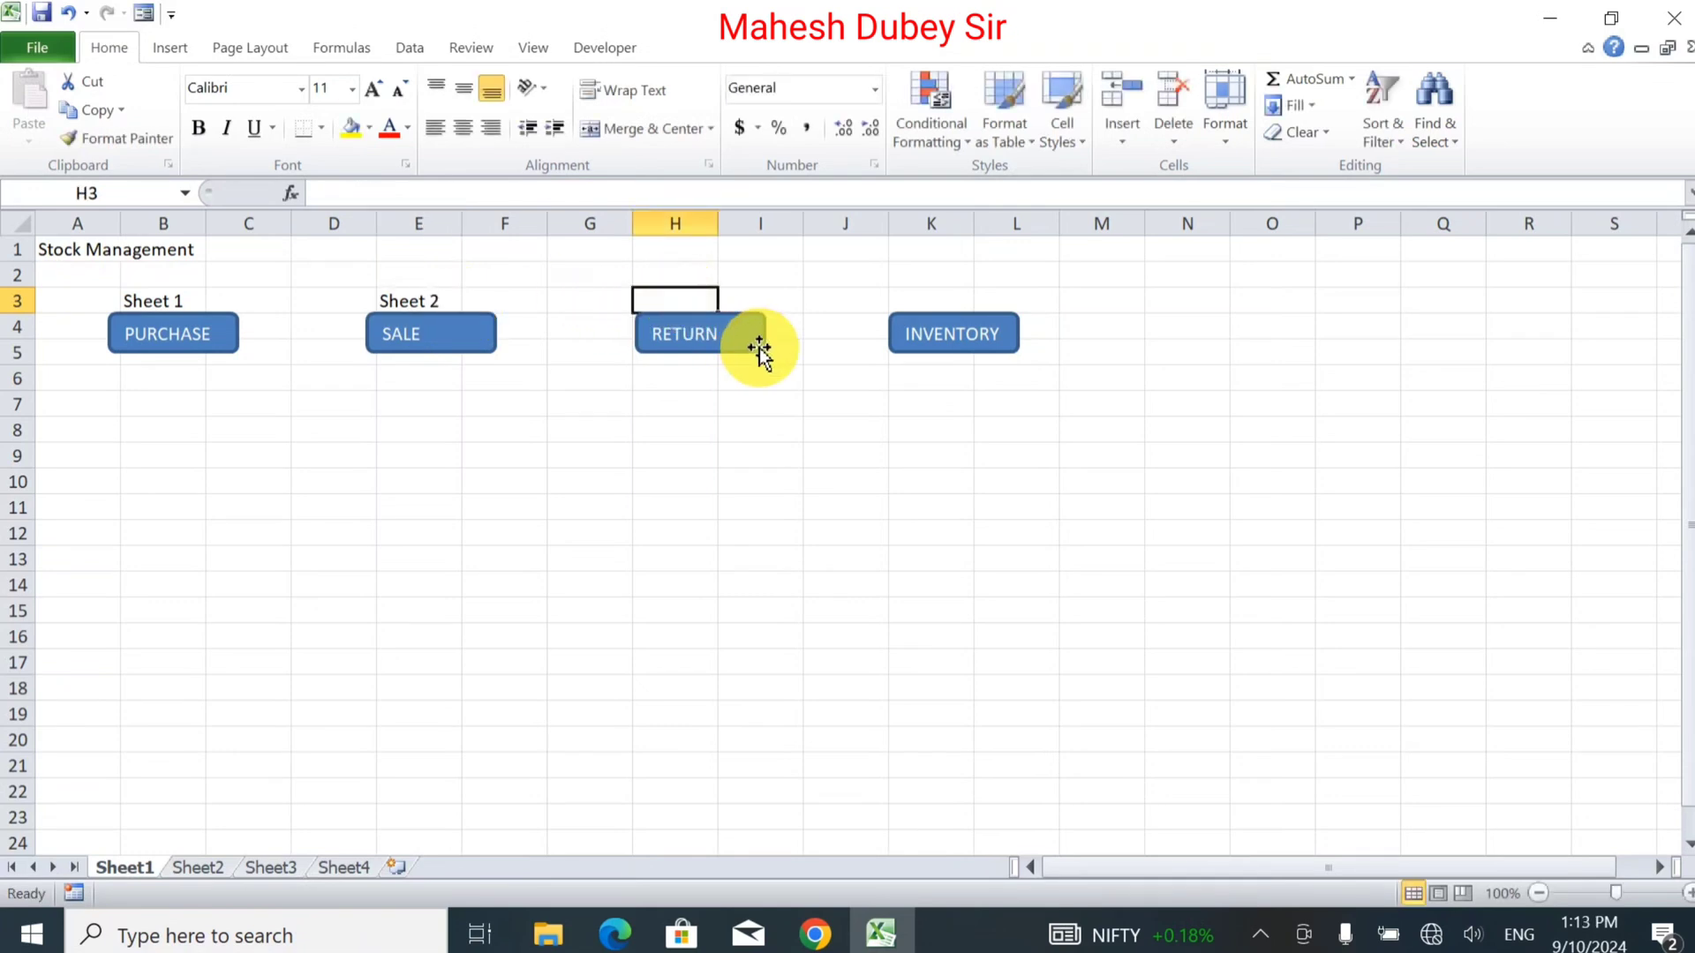
type("Sheet")
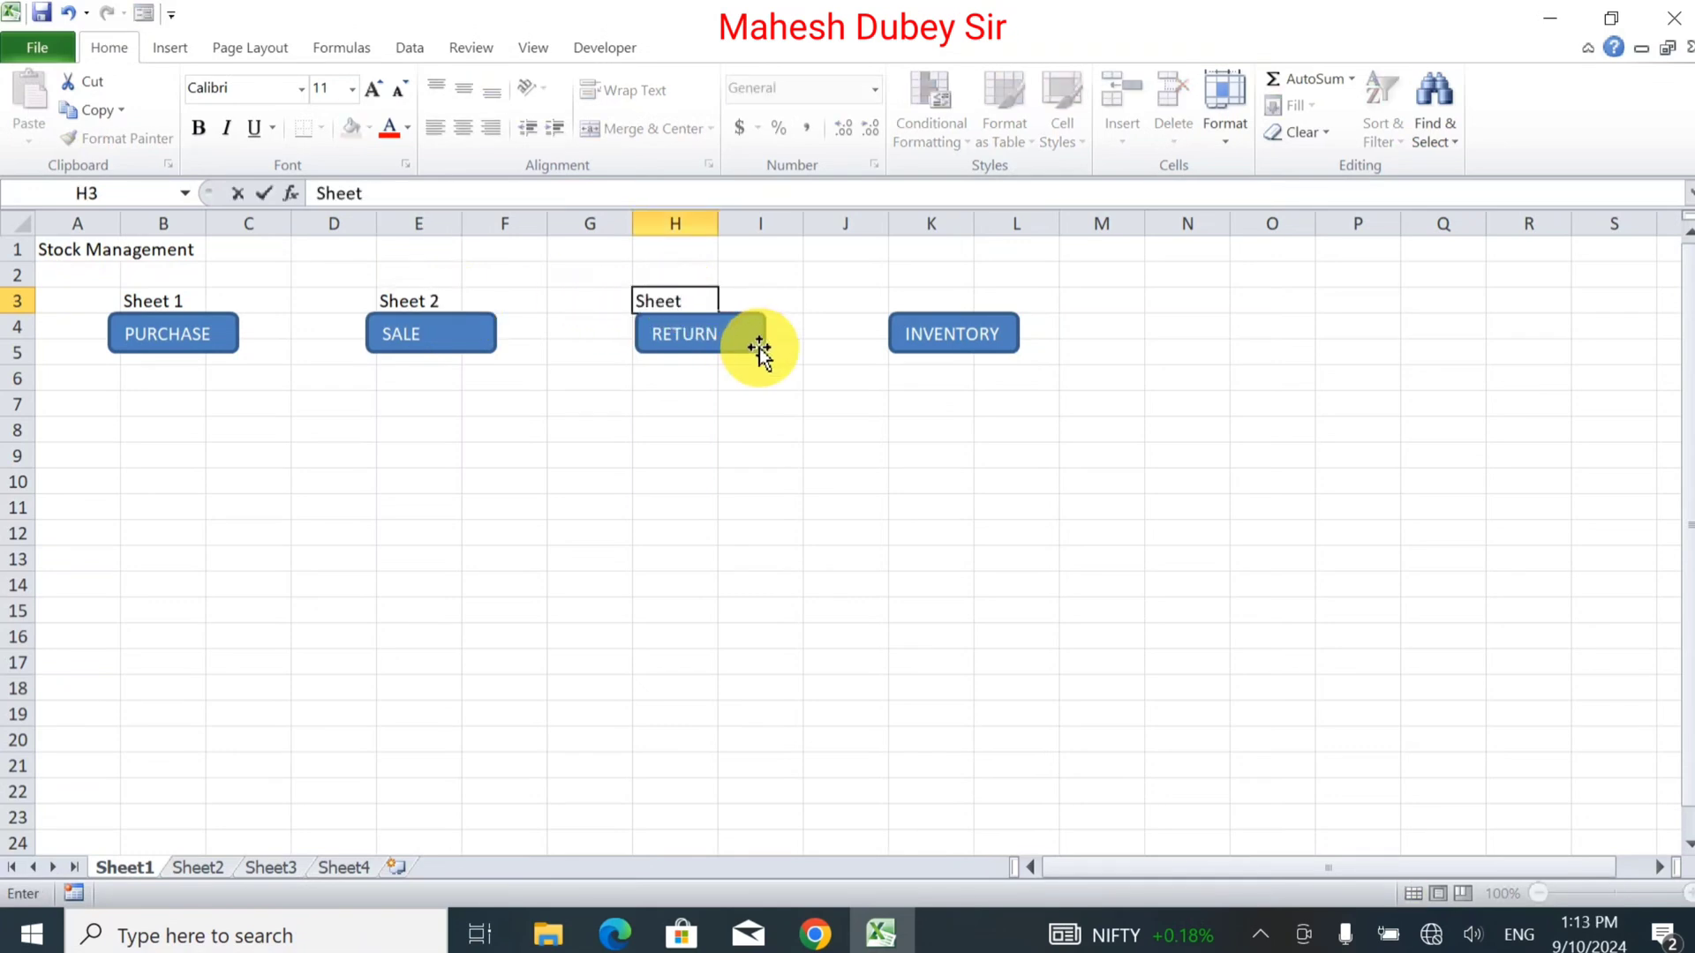
type(" 3")
key("Tab")
left_click(927, 303)
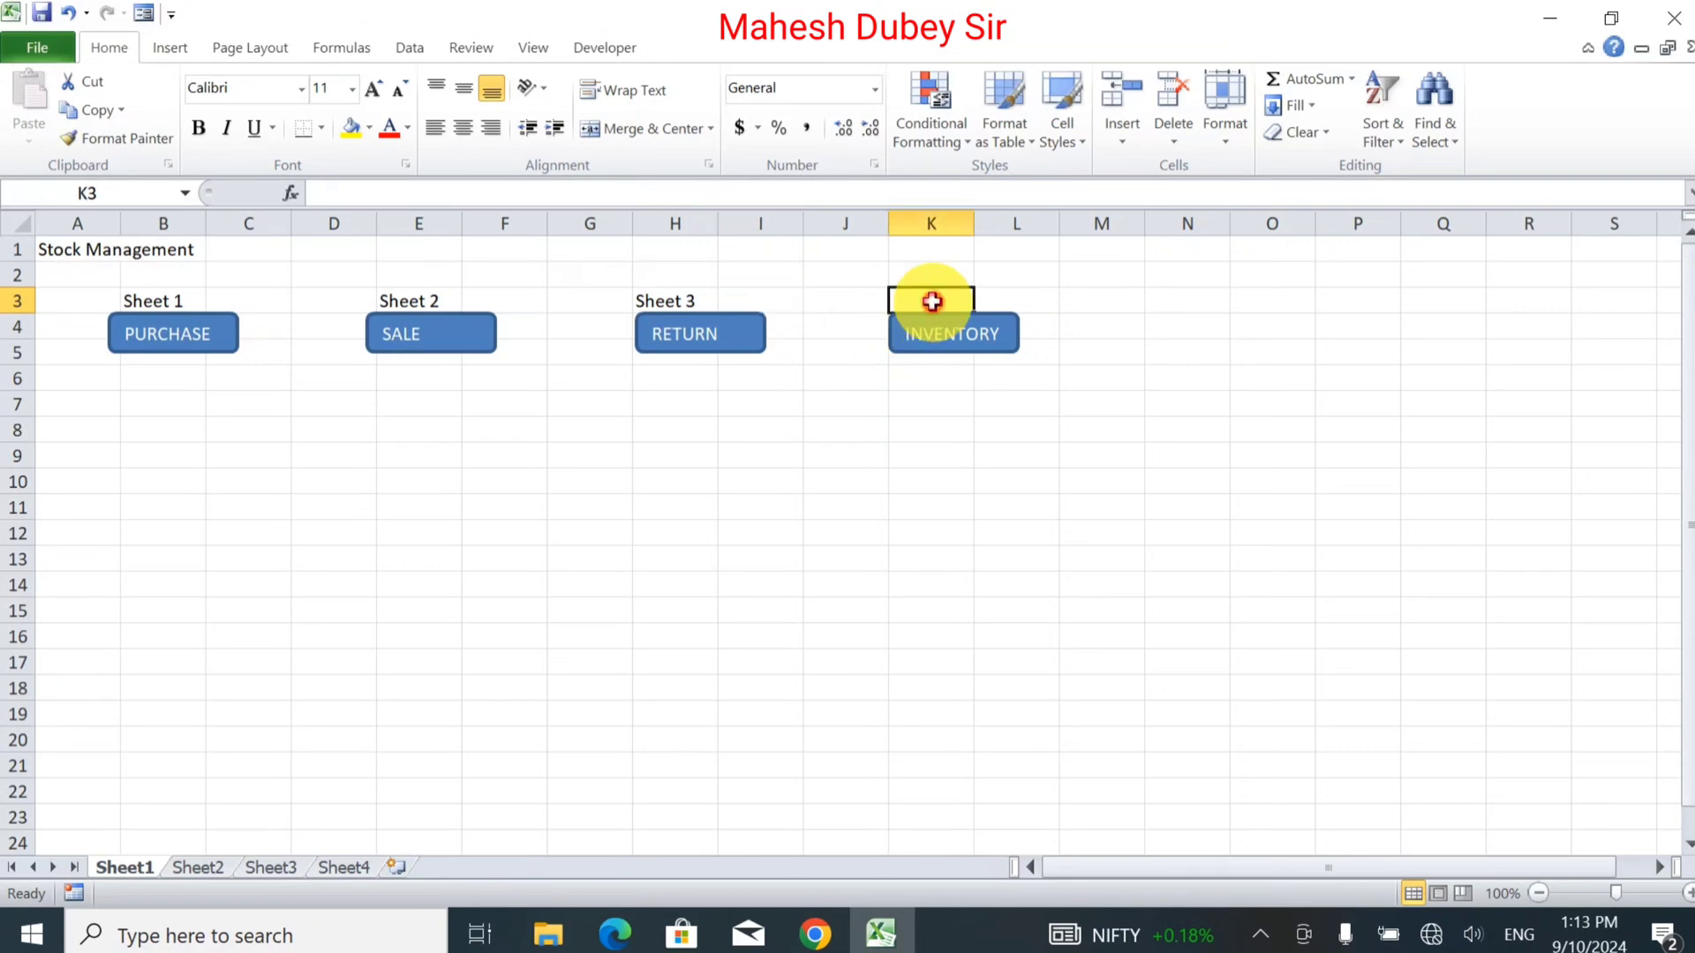
type("She")
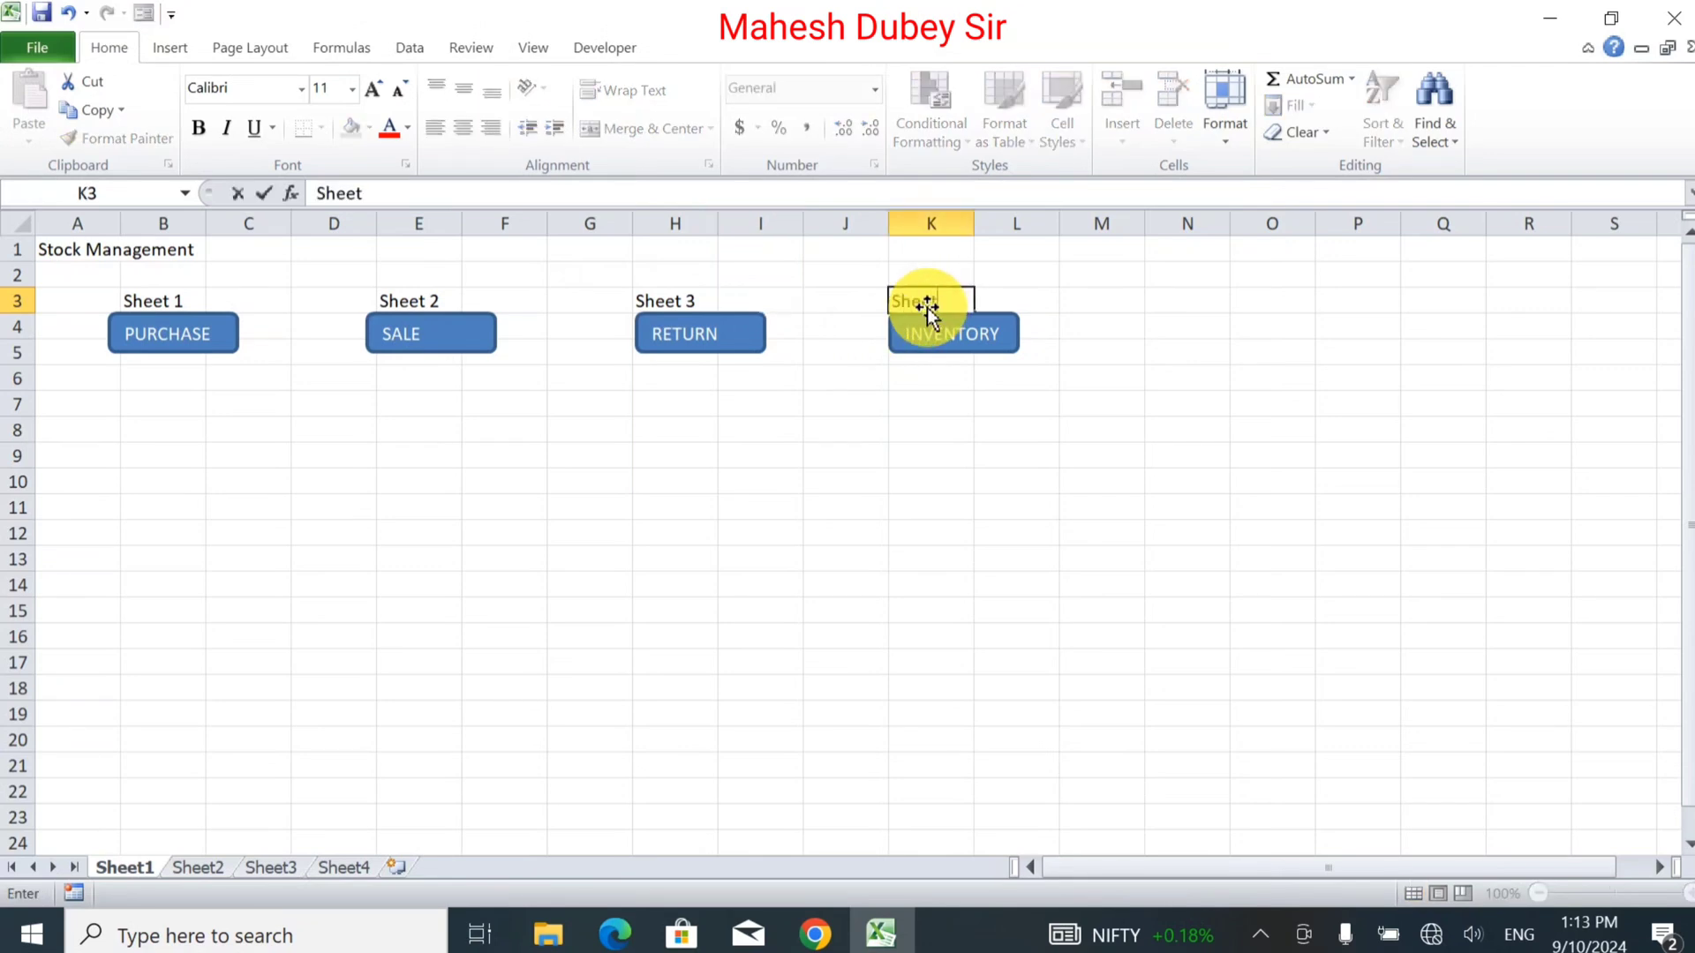
type("et ")
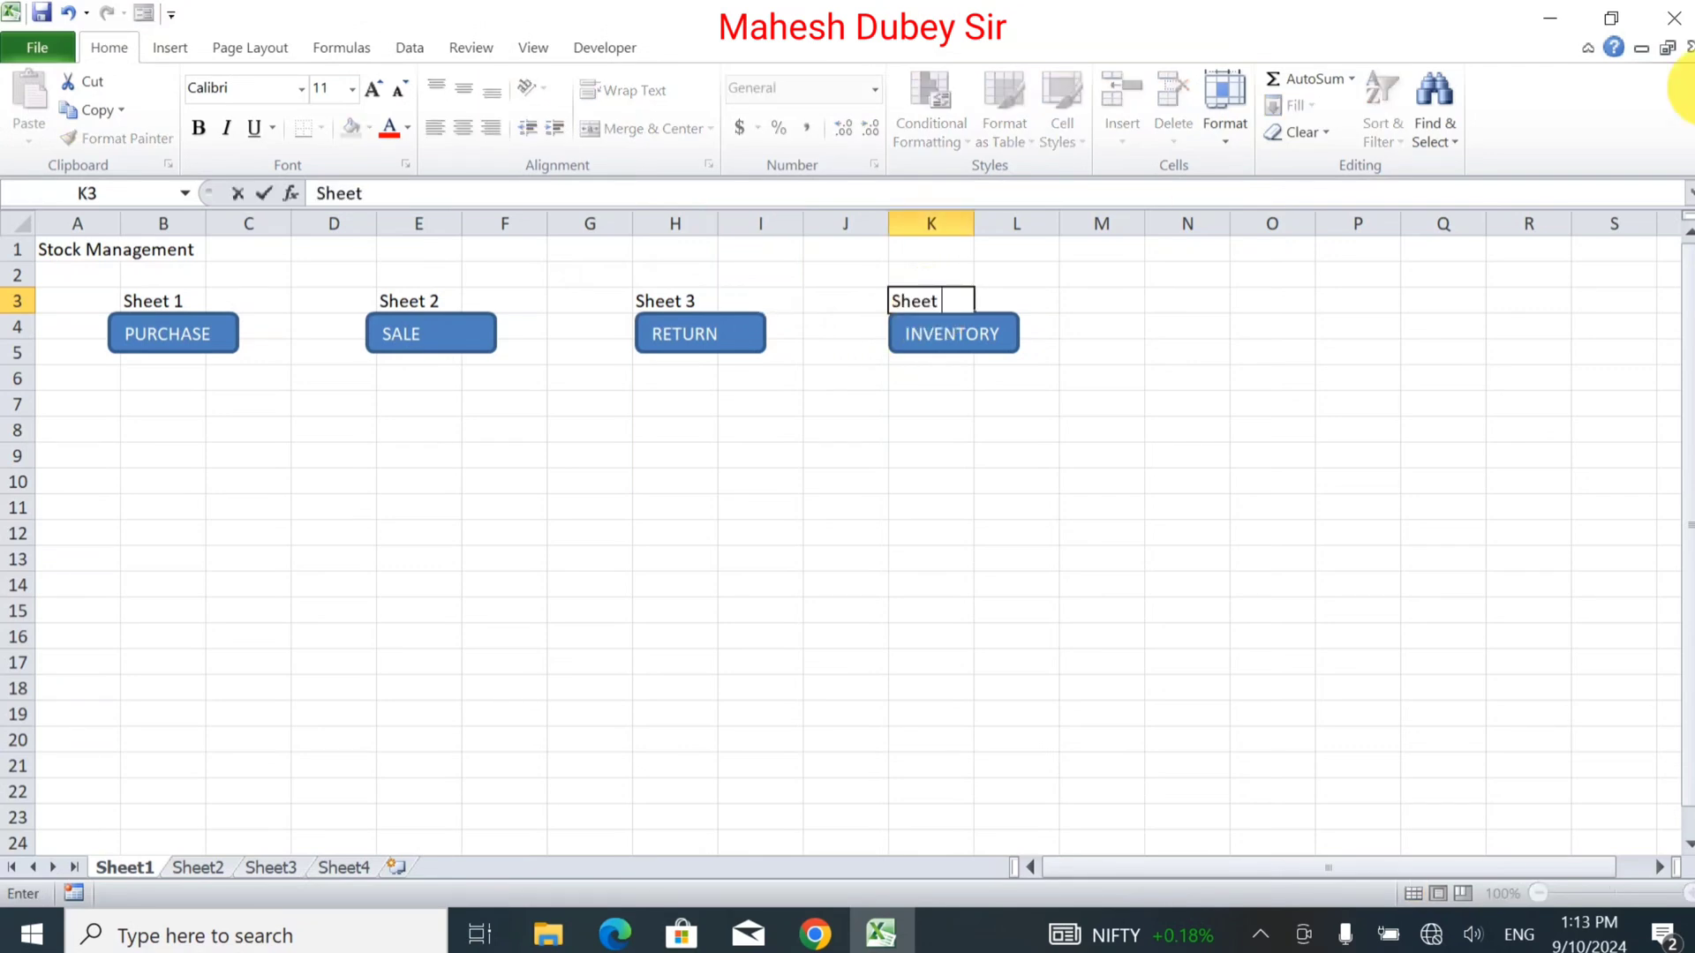
type("4")
left_click(931, 481)
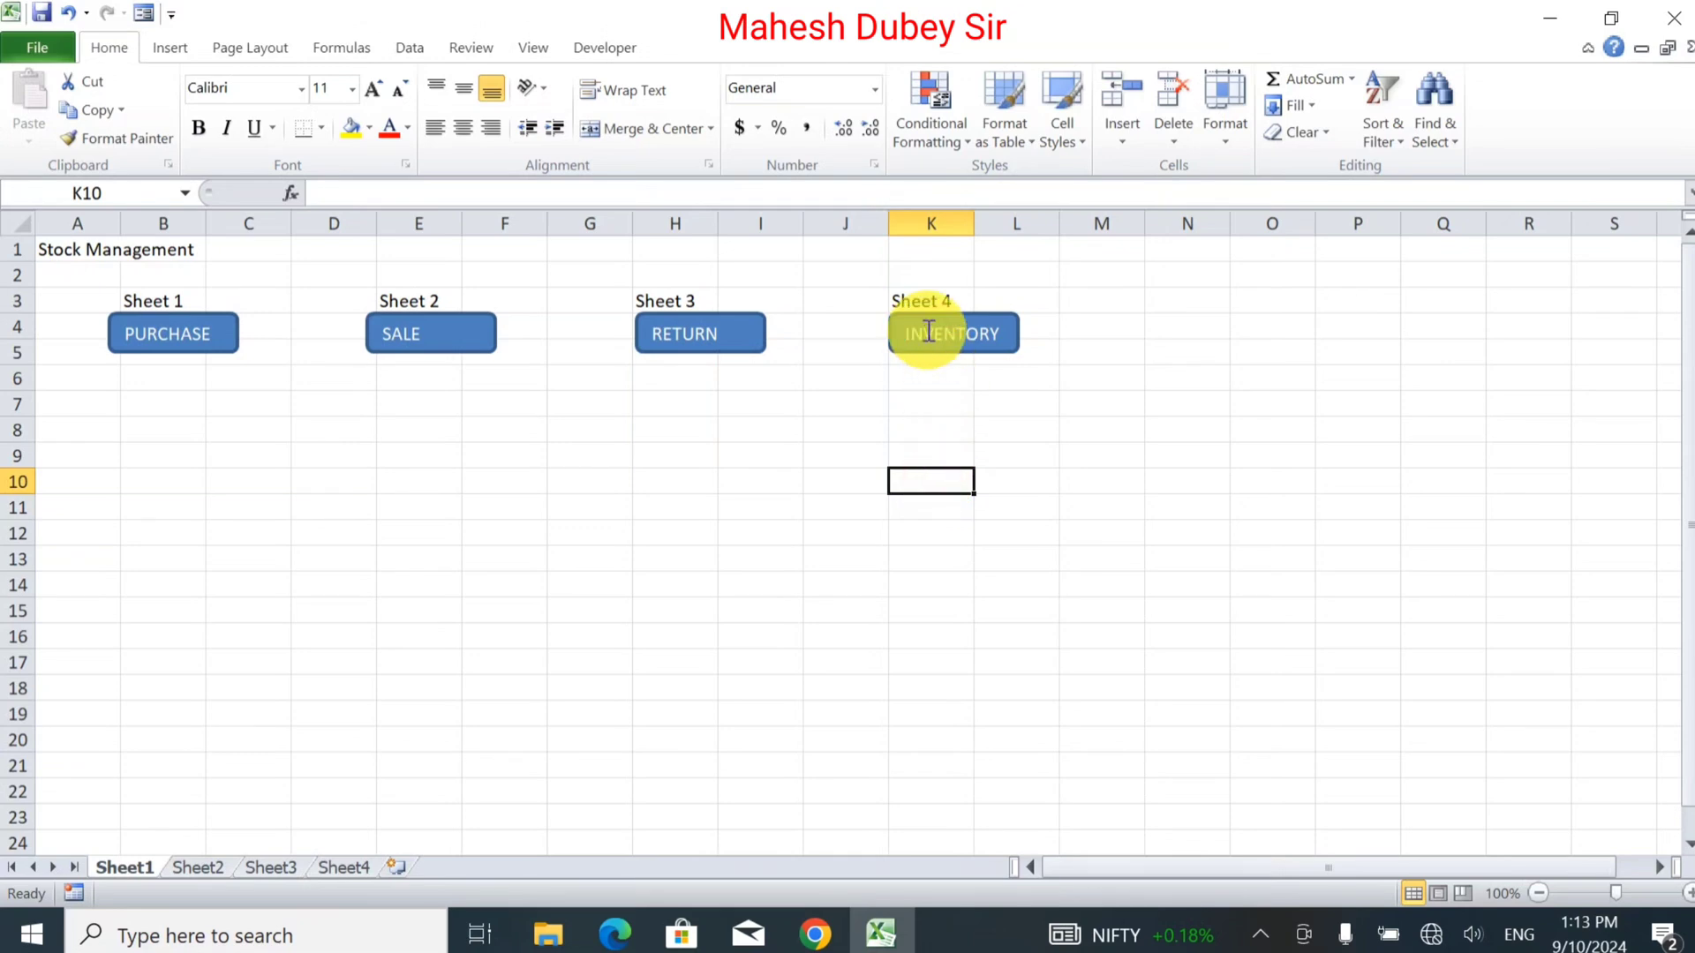
Step: Try merging and centering K3:L3 and widening the INVENTORY shape to the edge of column L, and undo both changes
left_click(909, 298)
left_click(1030, 301)
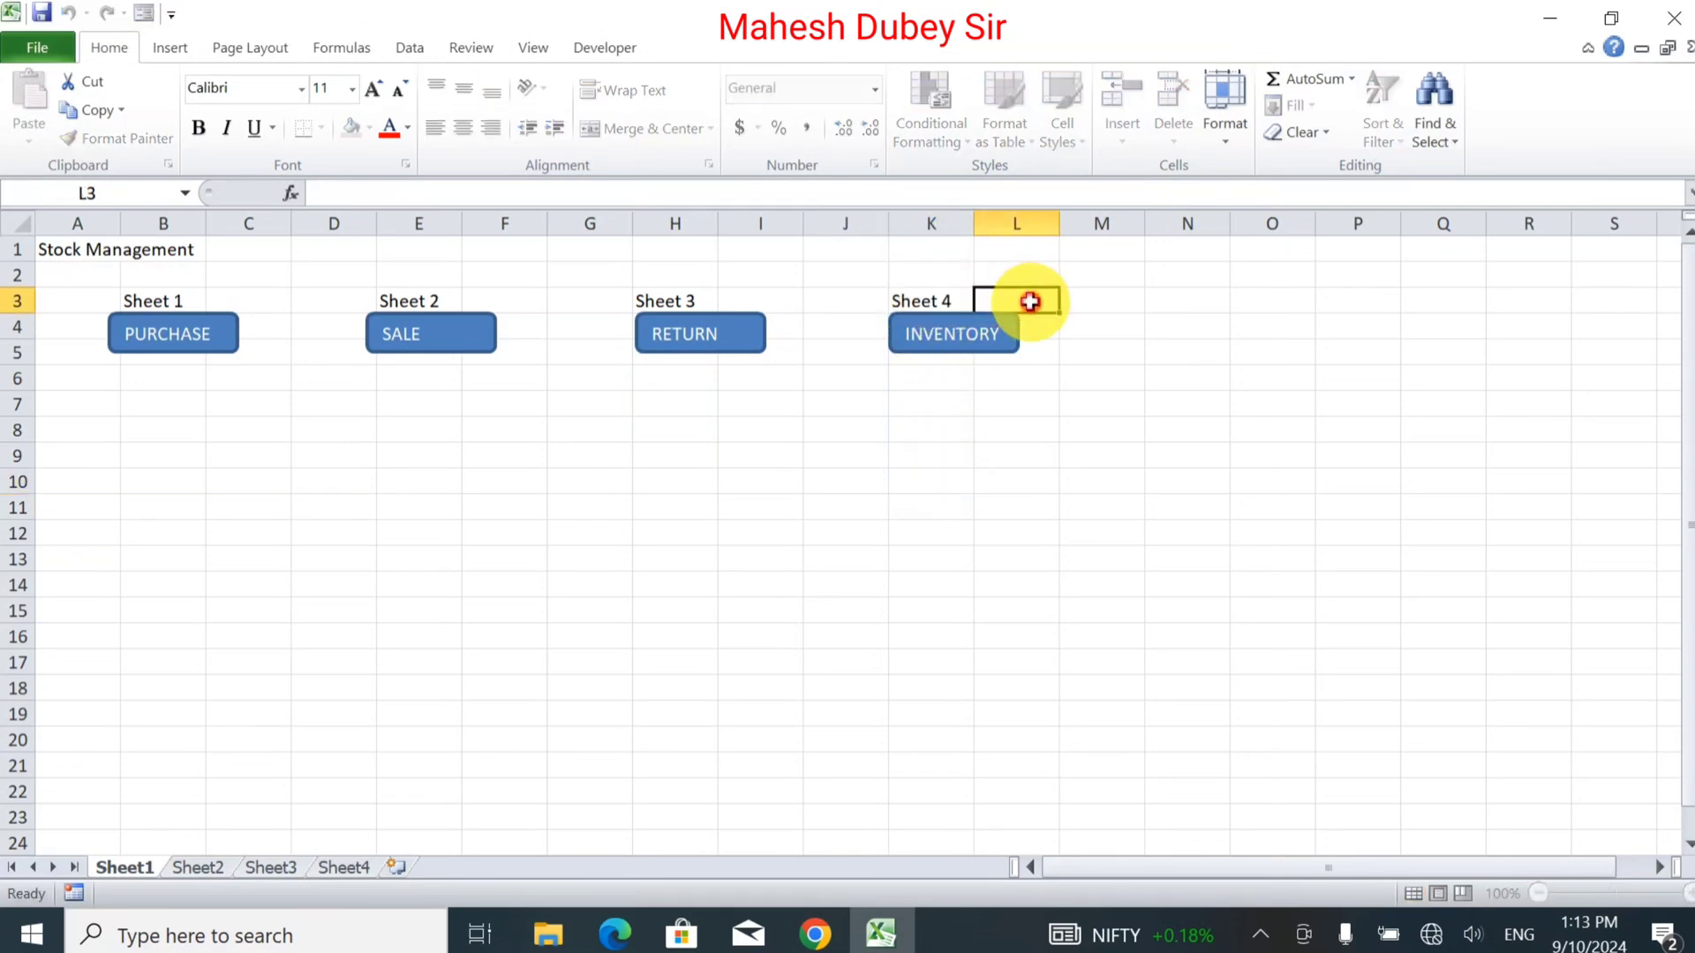
left_click_drag(965, 295, 988, 297)
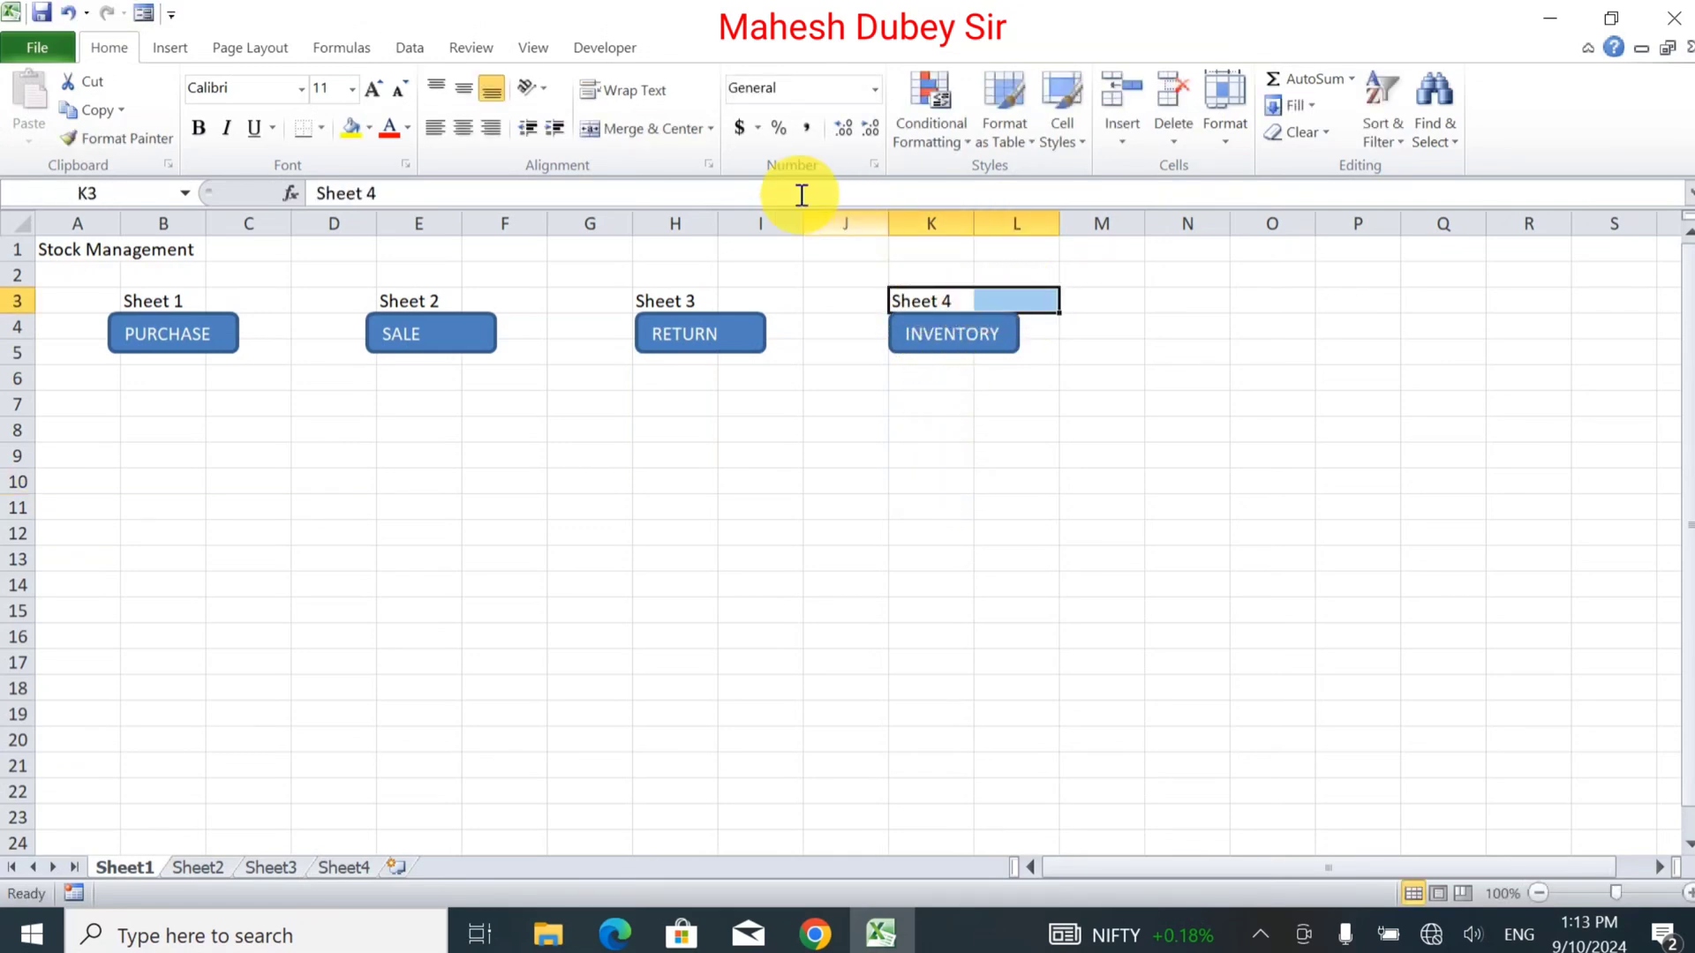
left_click(646, 128)
left_click(1003, 333)
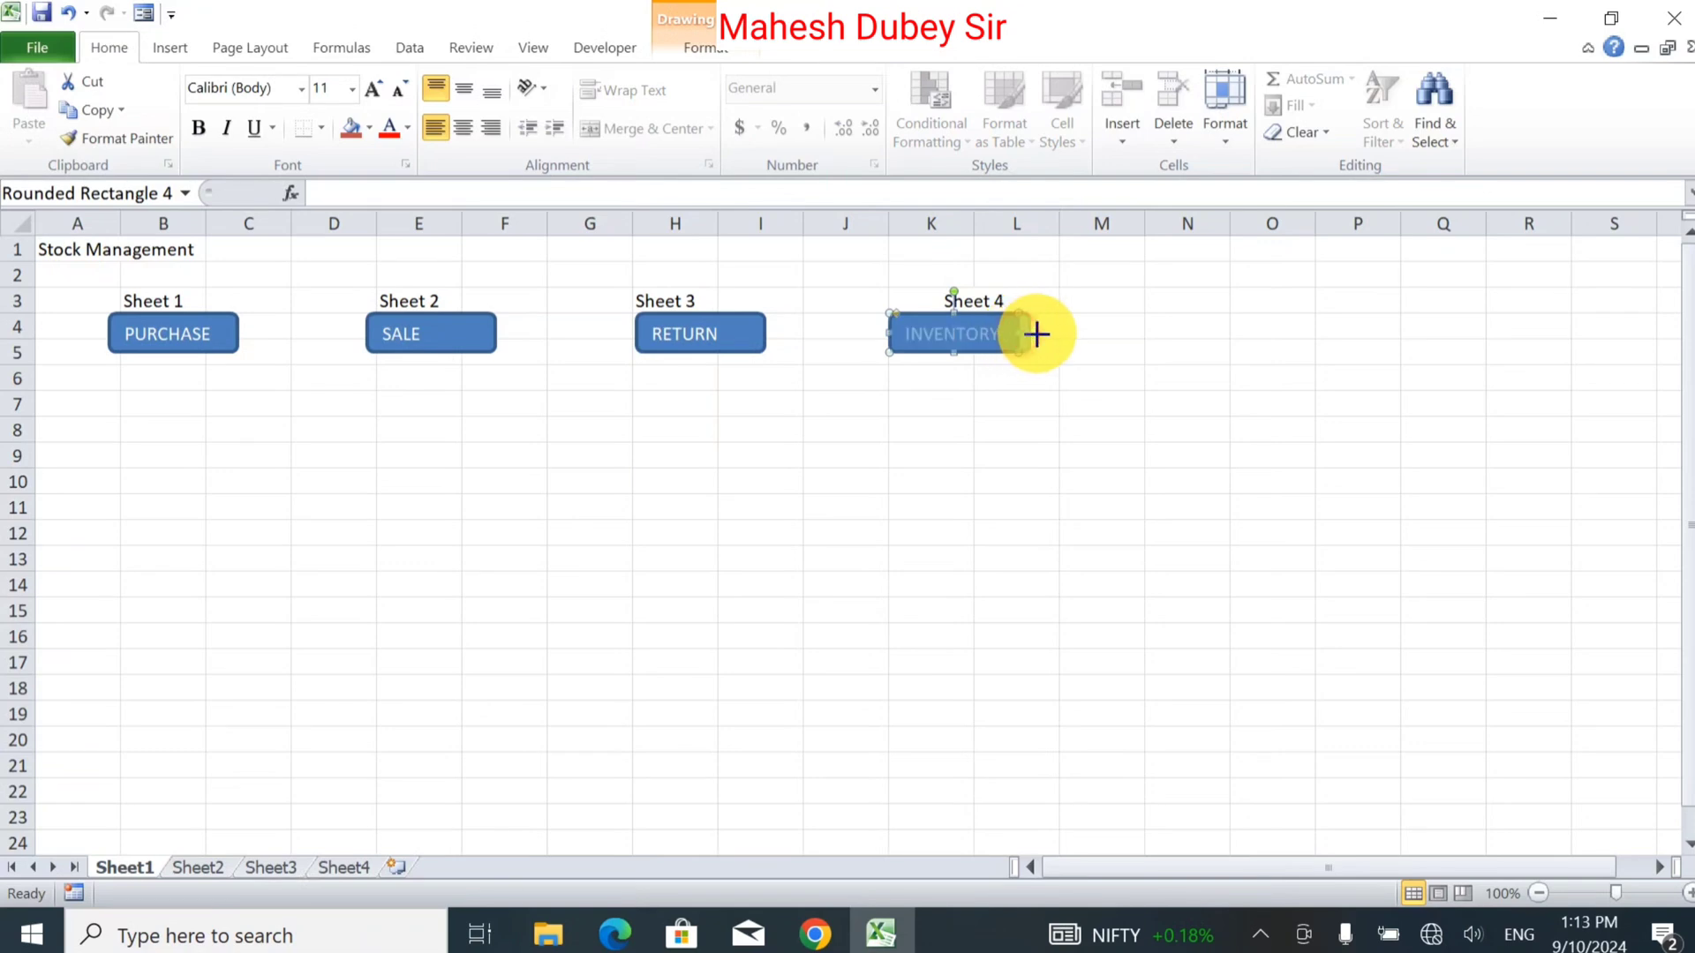
left_click_drag(1061, 332, 1062, 333)
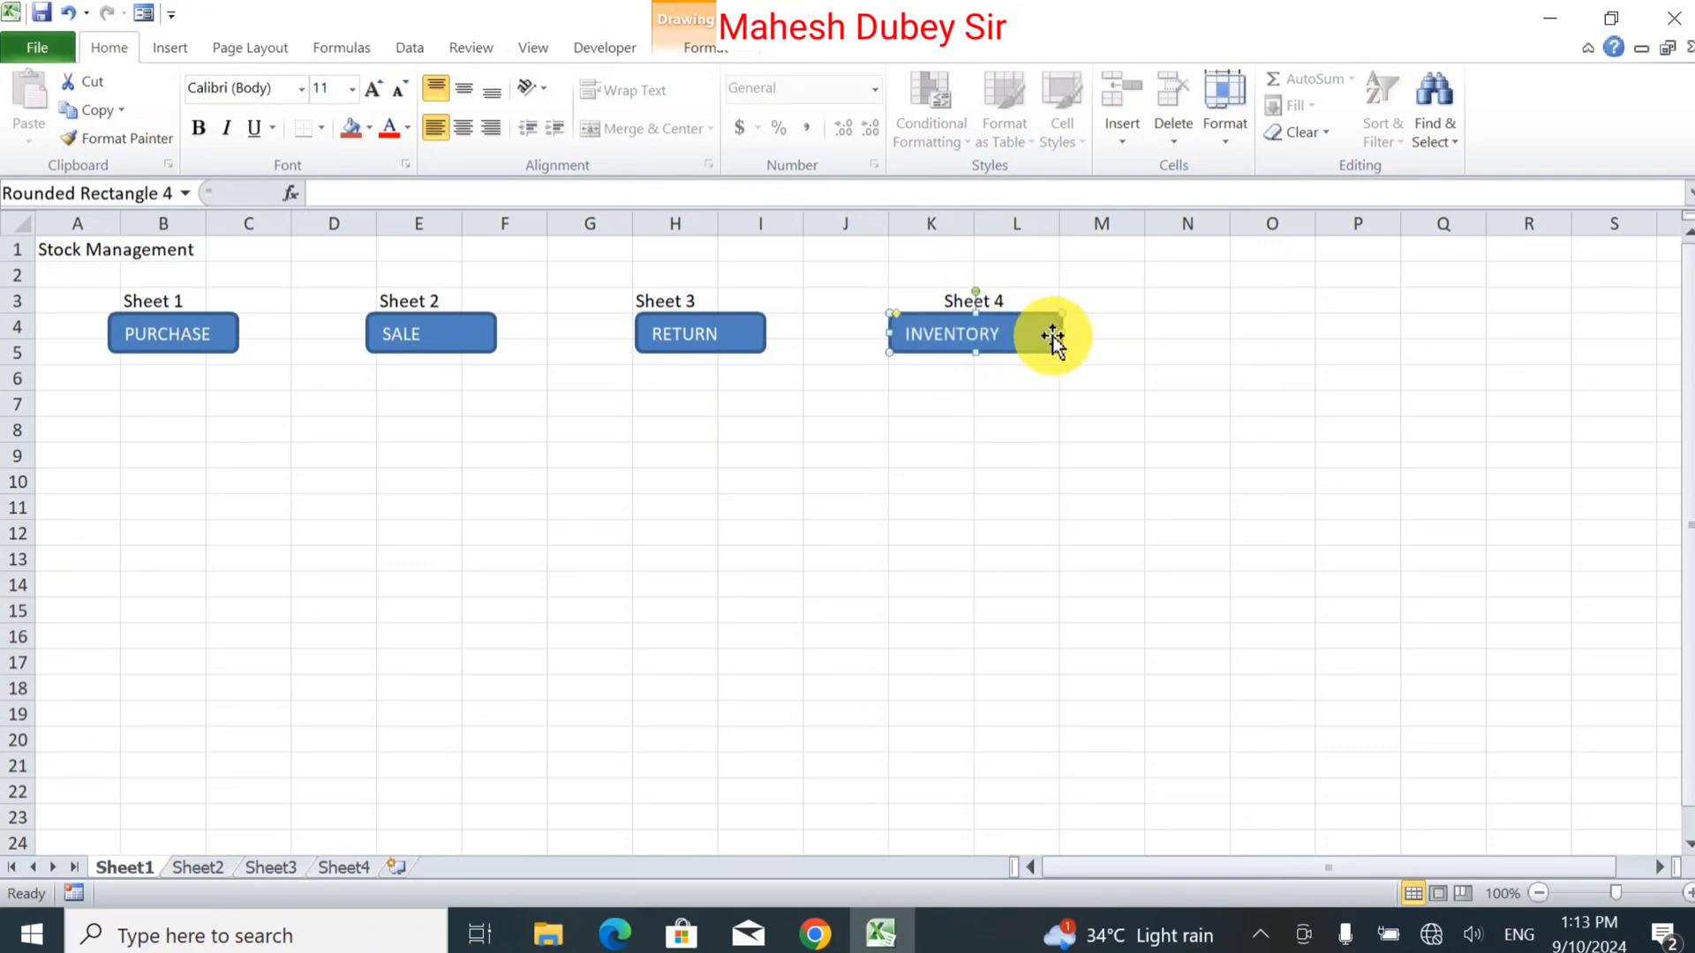
key("ctrl+z")
key("ctrl+z")
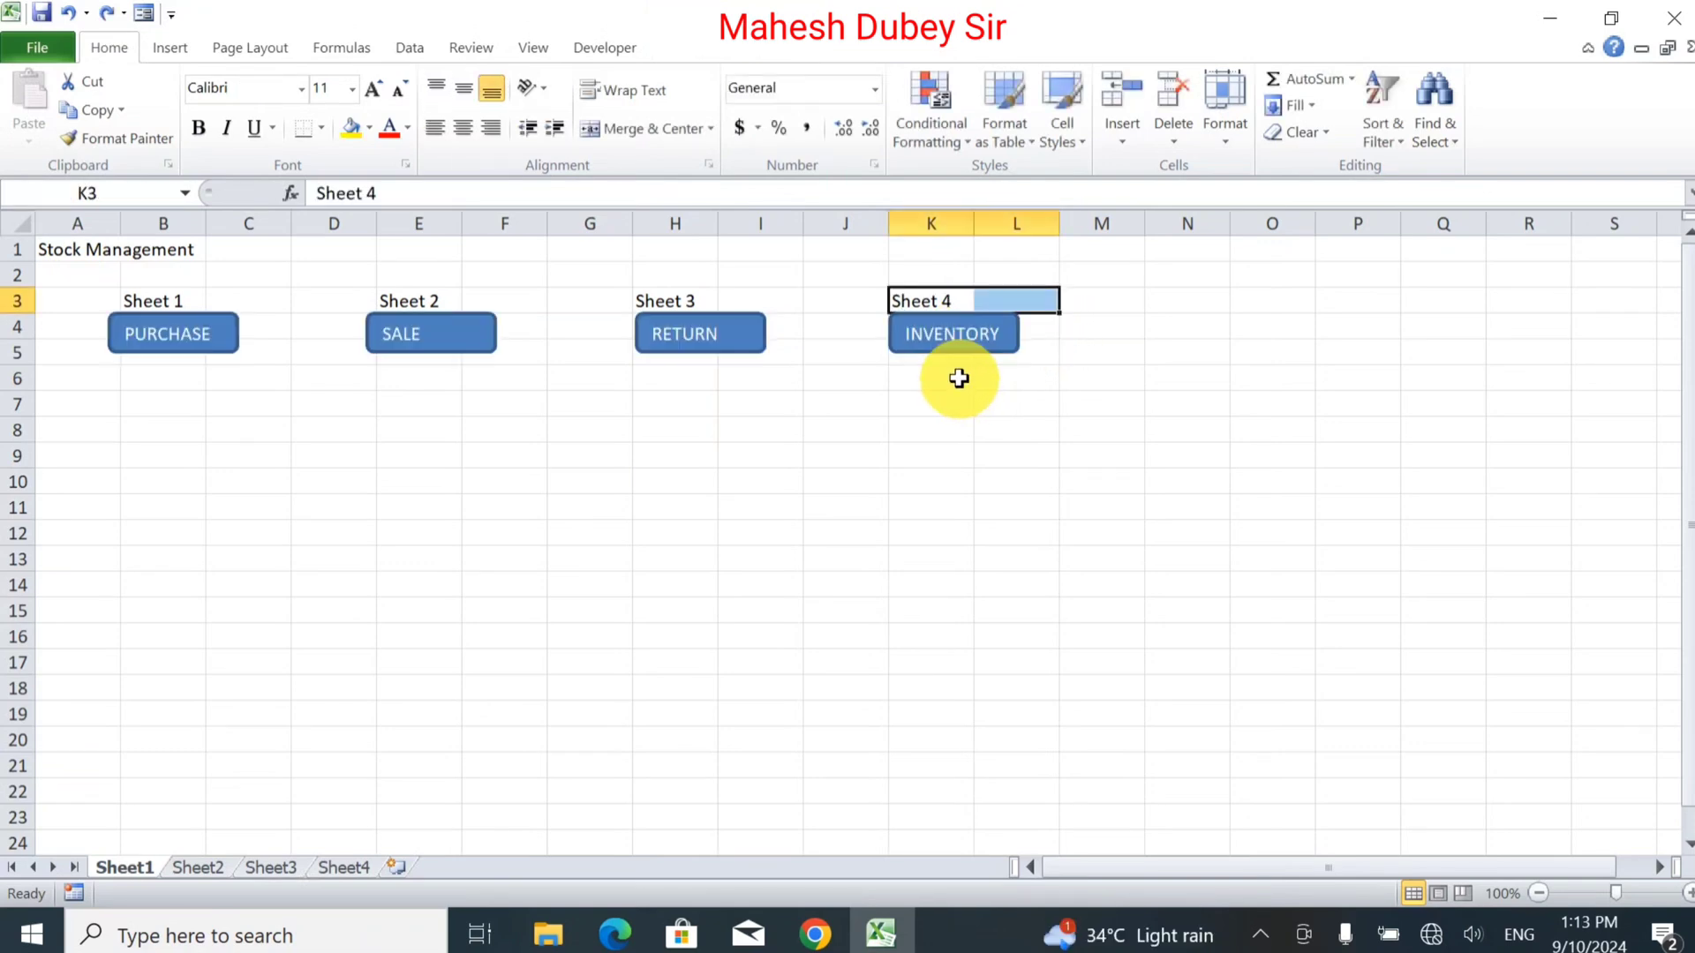
left_click(688, 401)
Step: Enter the headers Product ID, Product Name and Amount in cells A6 to C6
left_click(78, 389)
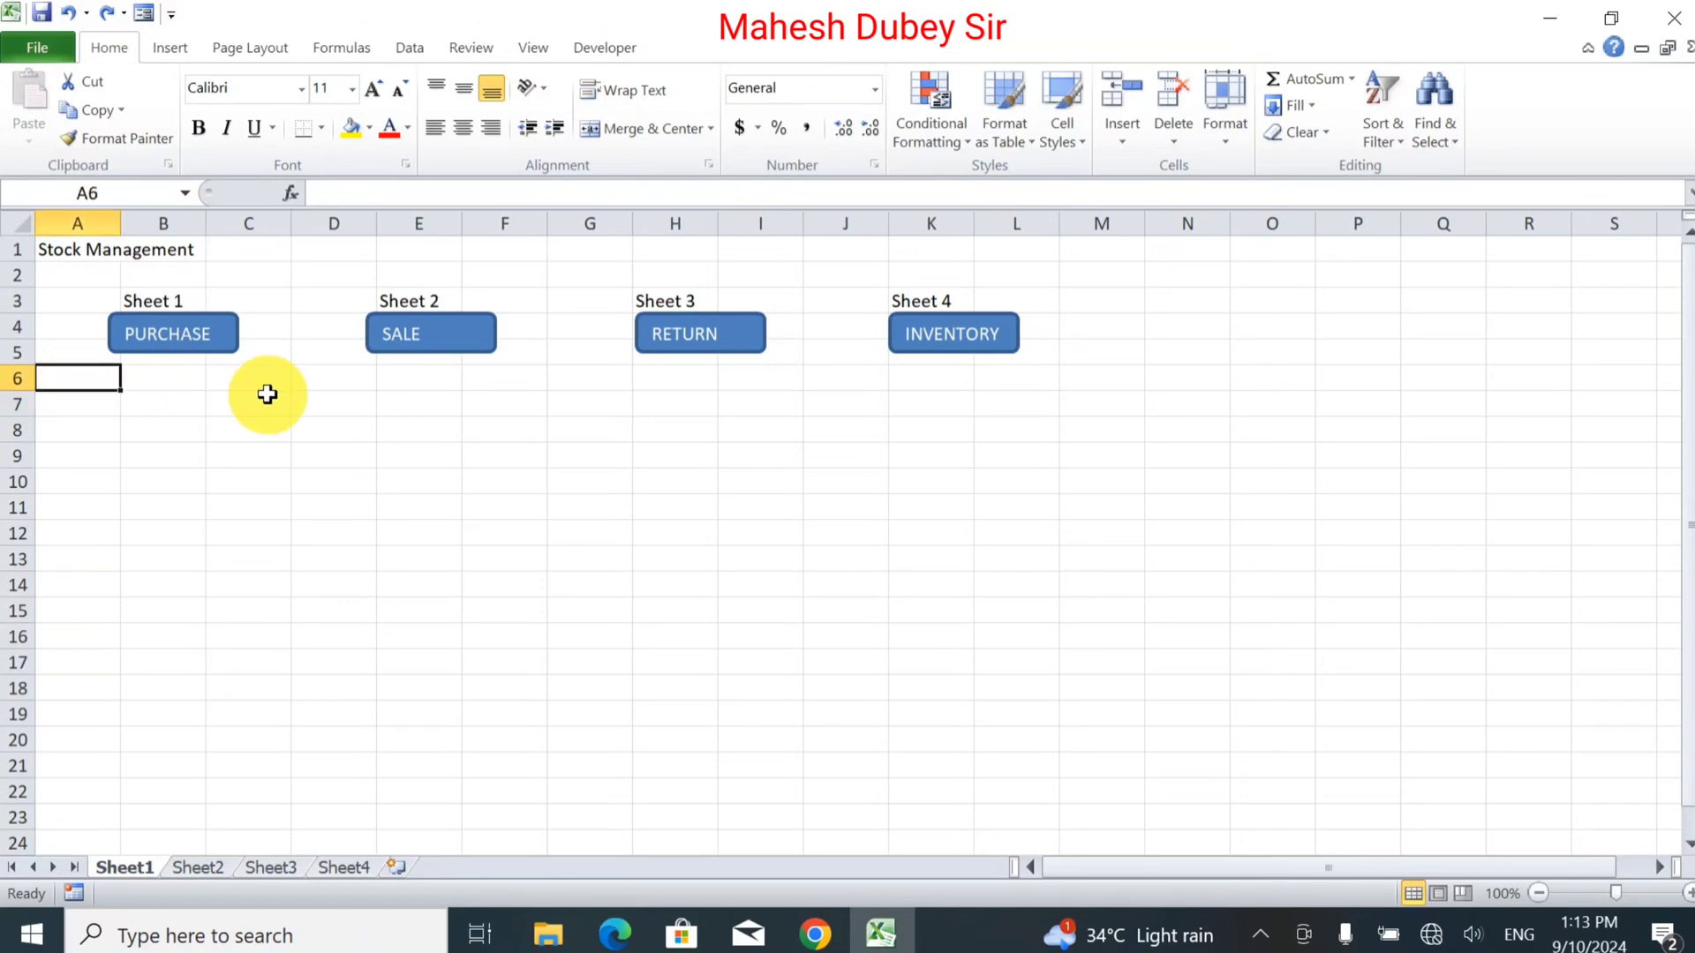
type("Produ")
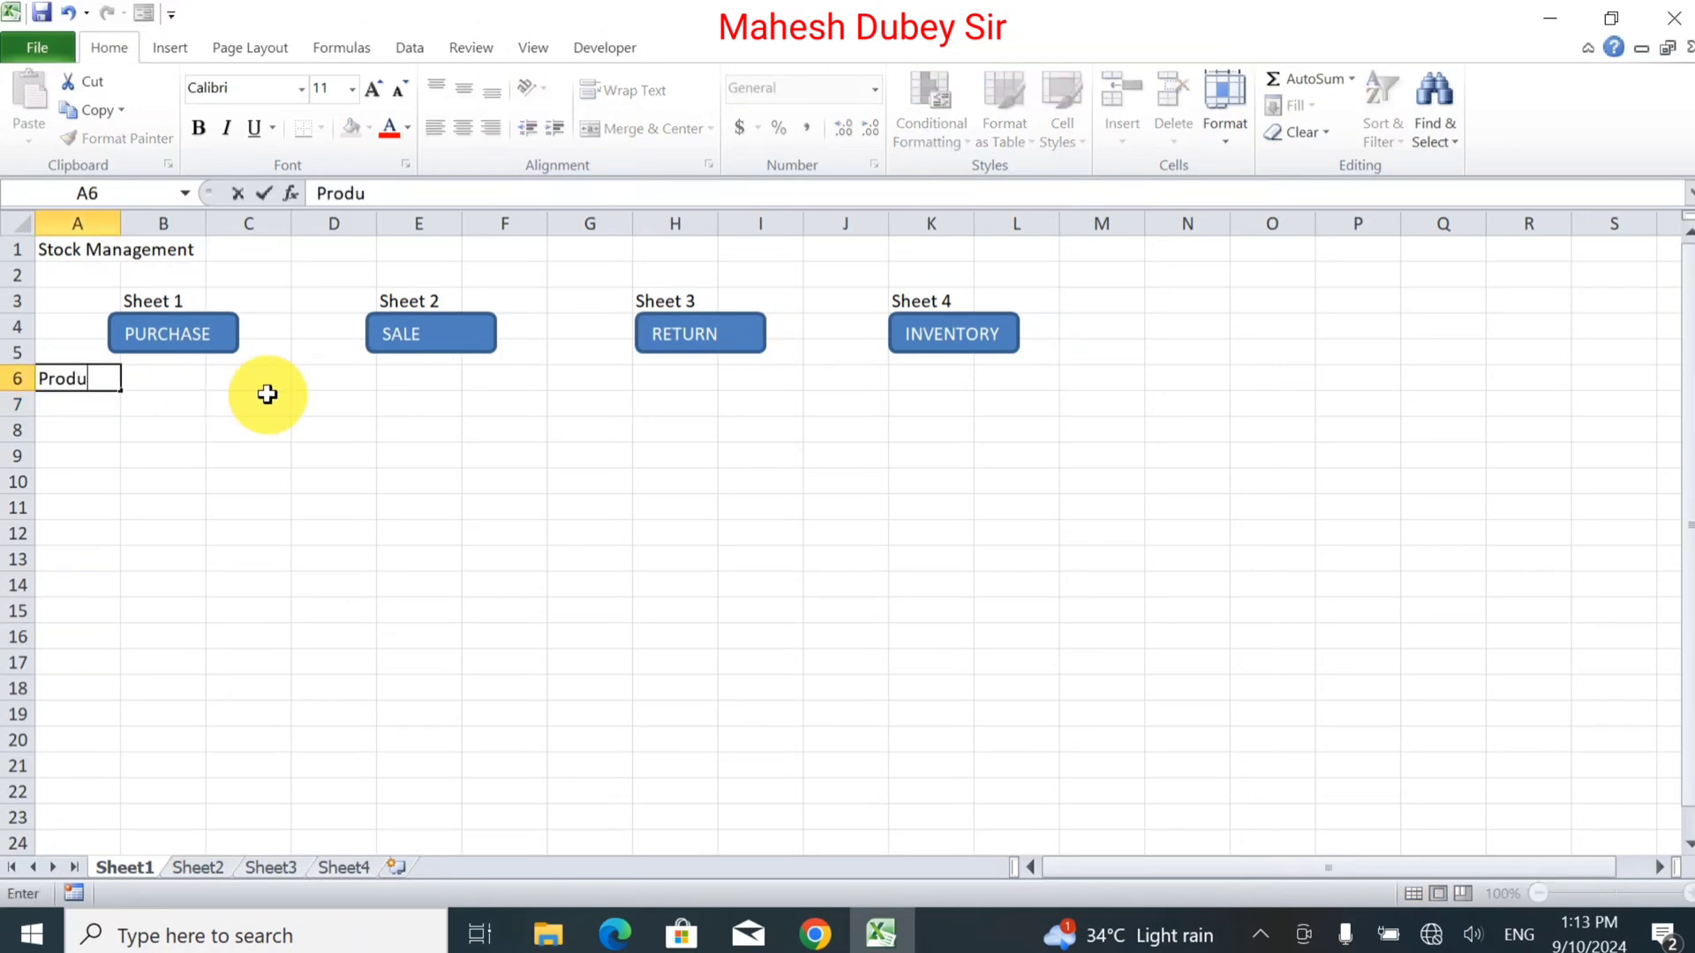
type("ct ID")
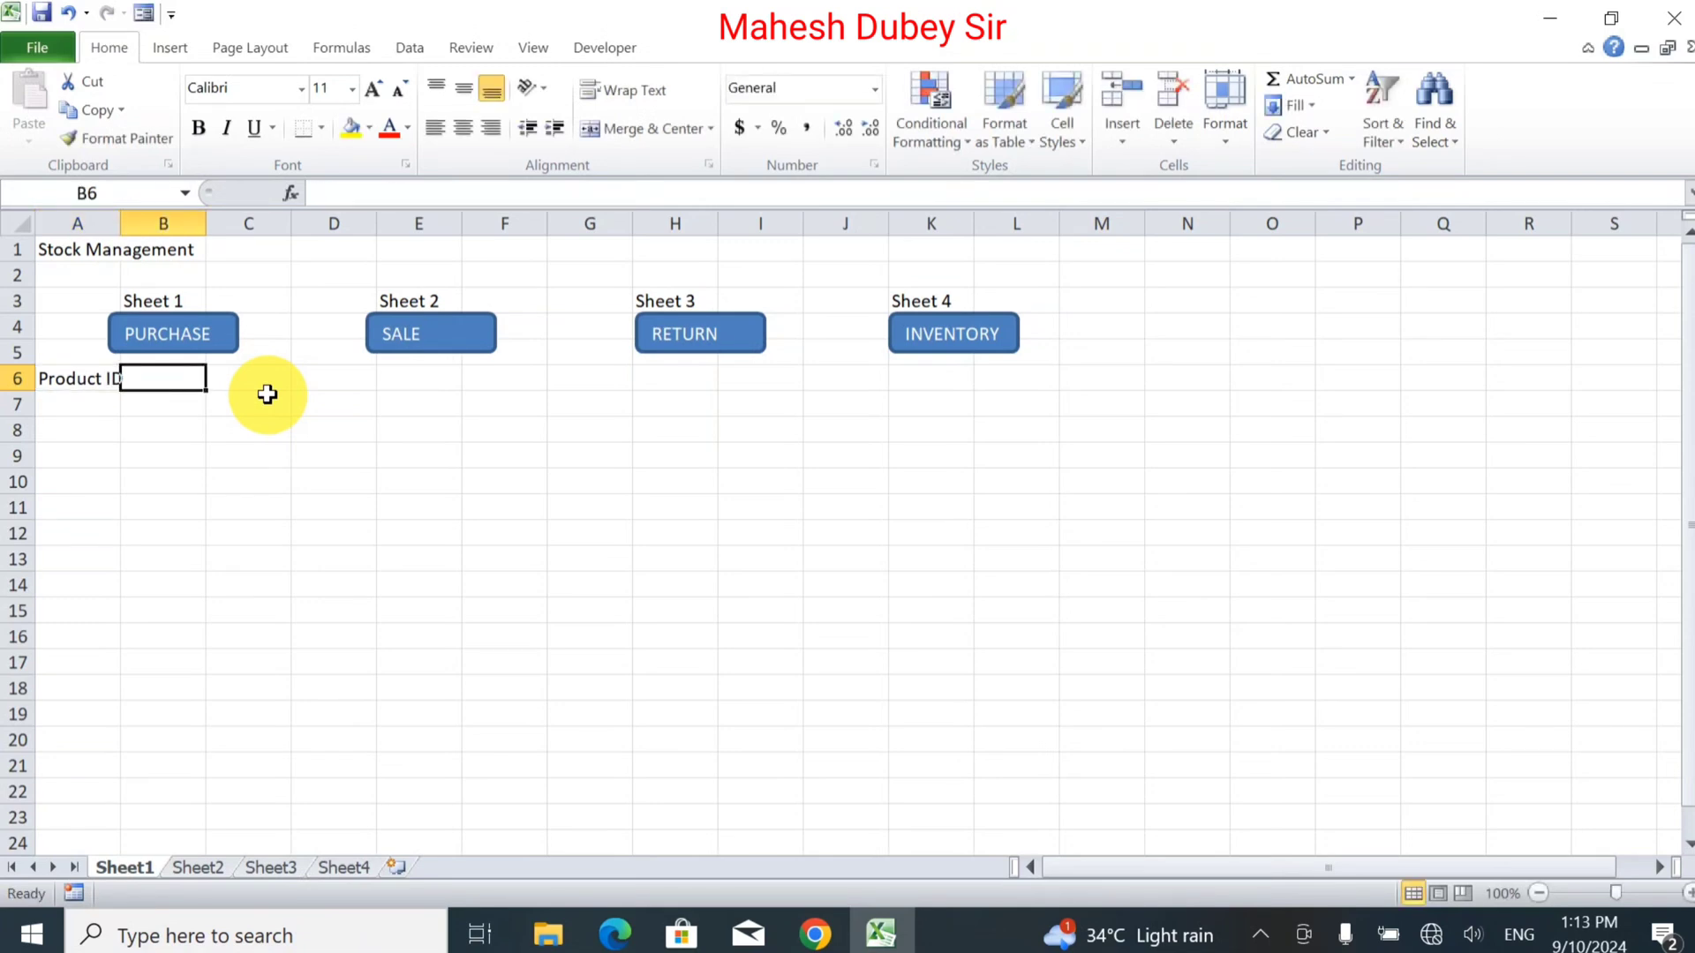
type("Produ")
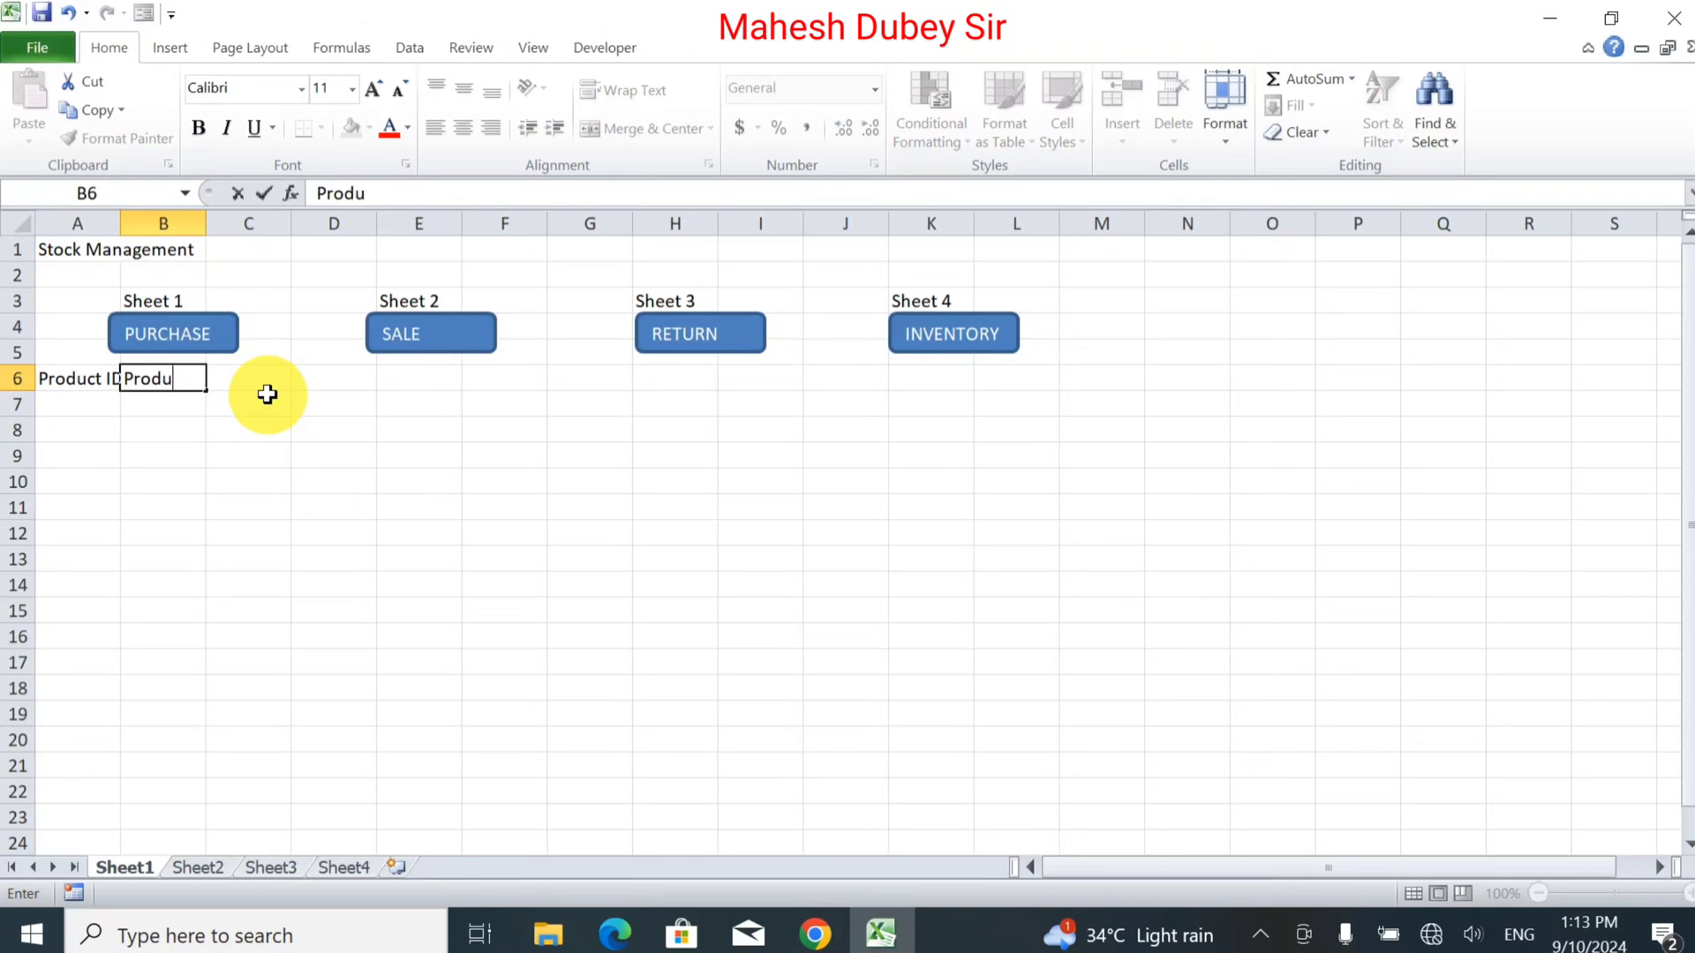
type("ct Name")
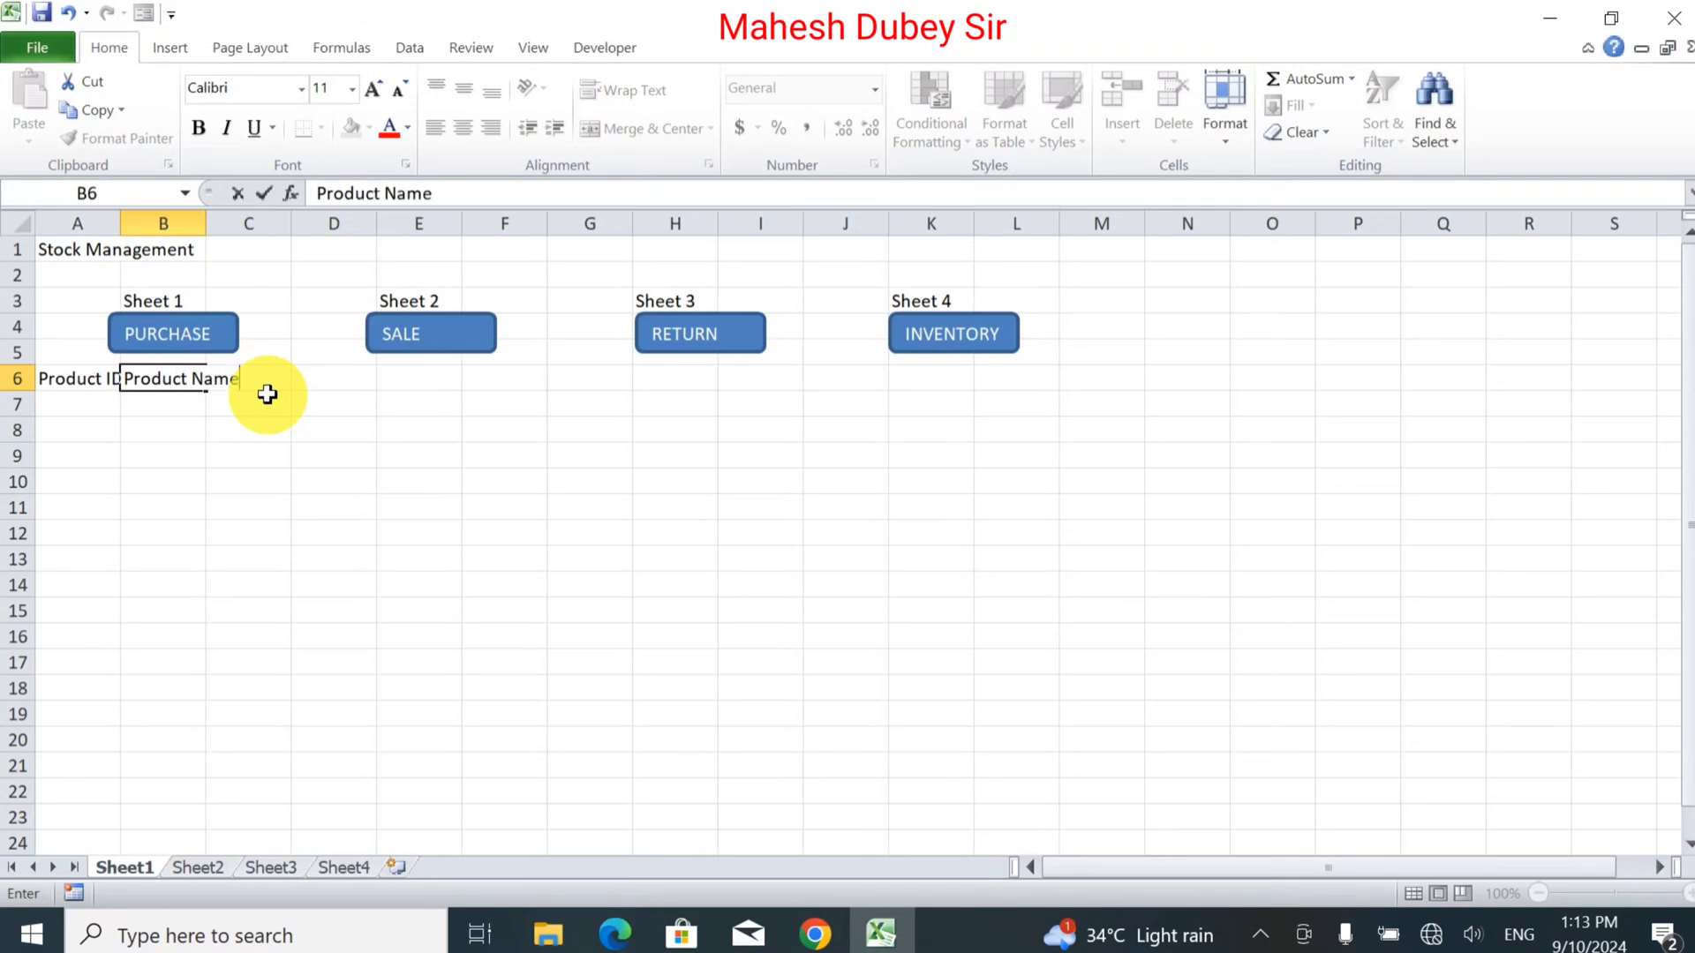
key("Tab")
type("Amoun")
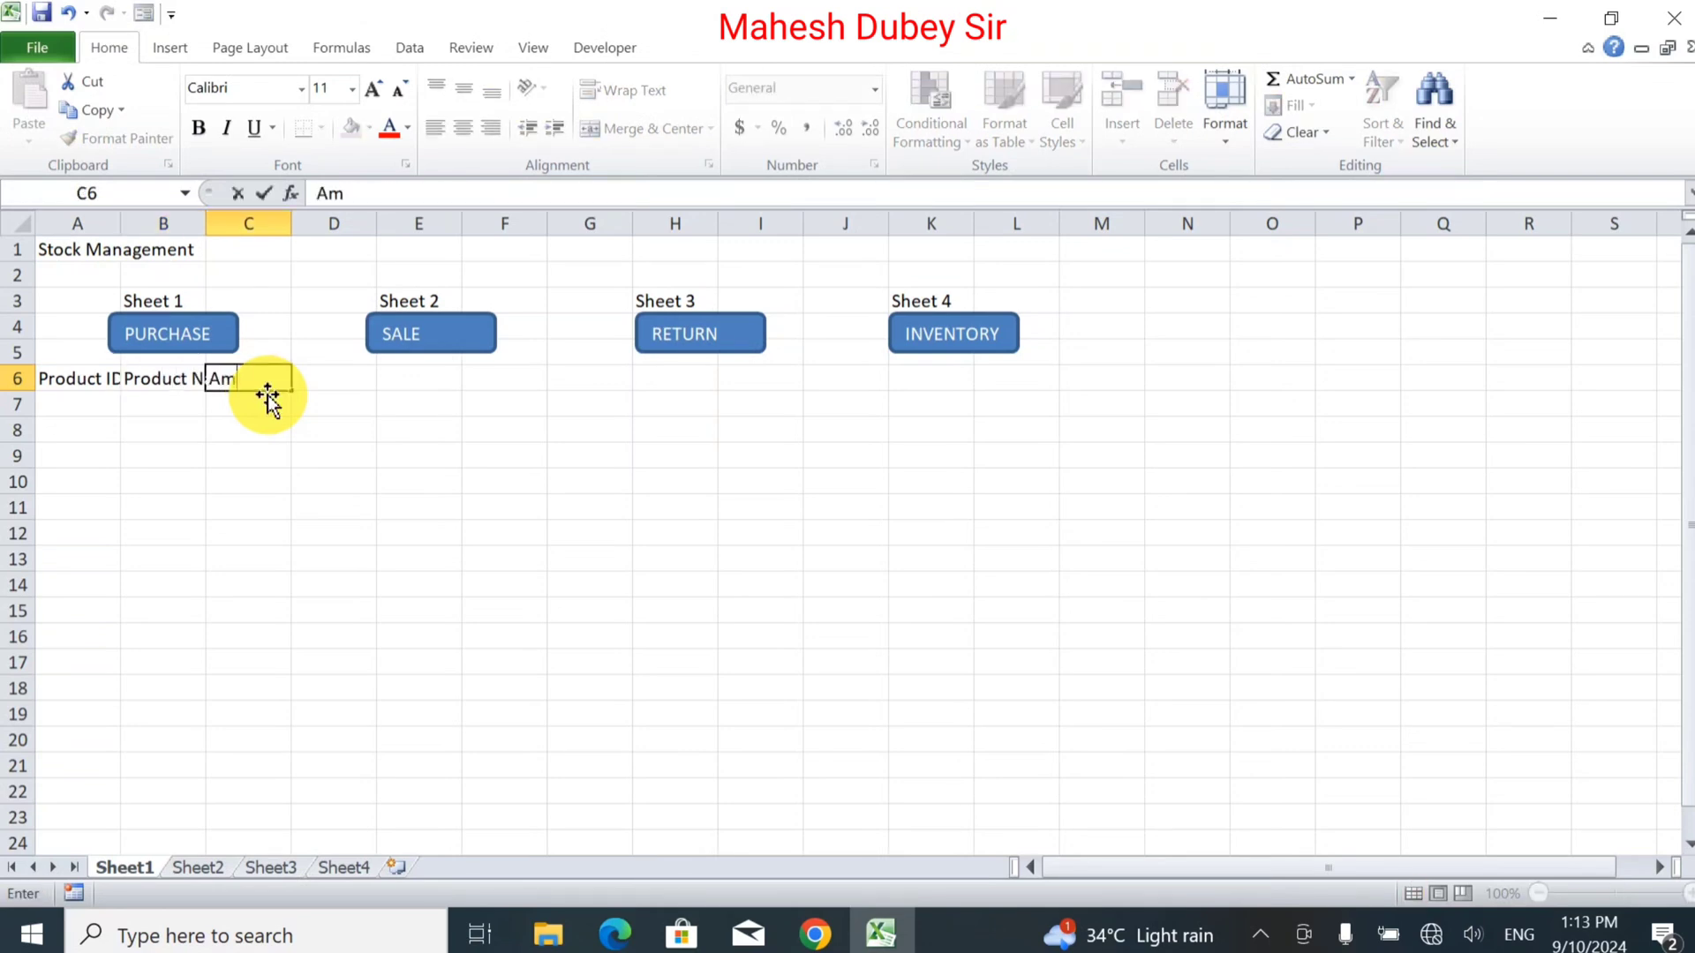
key("Tab")
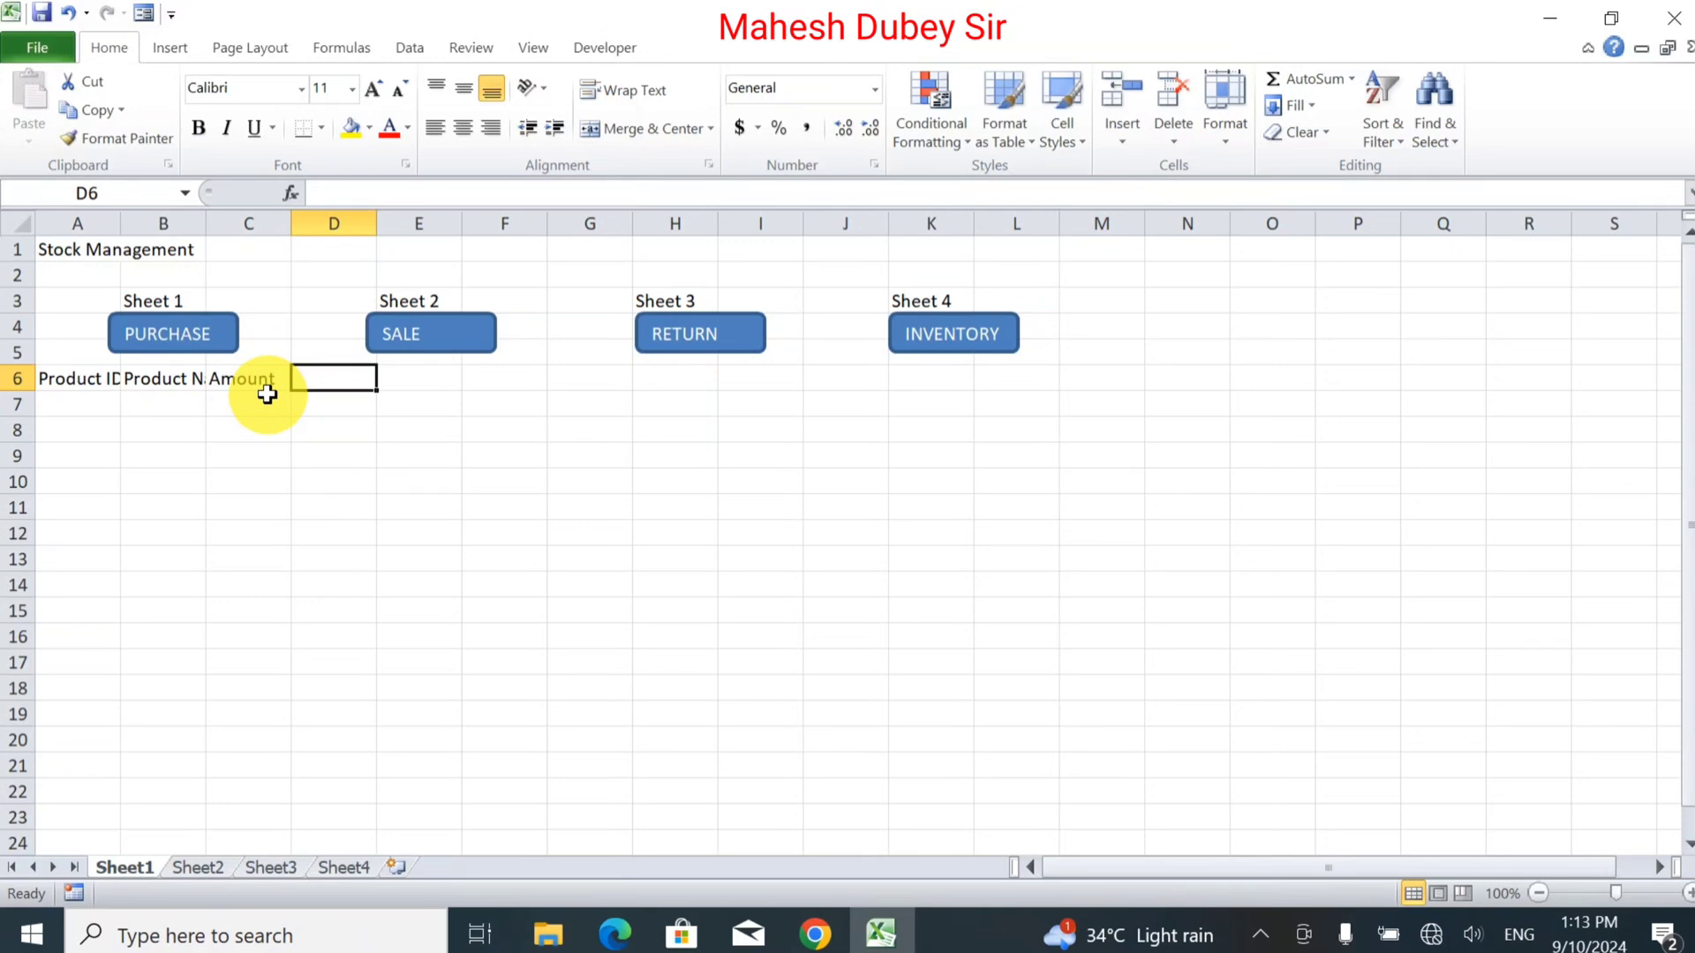
Step: Add the headers Received QTY in D6 and Received Amount in E6
type("Rec")
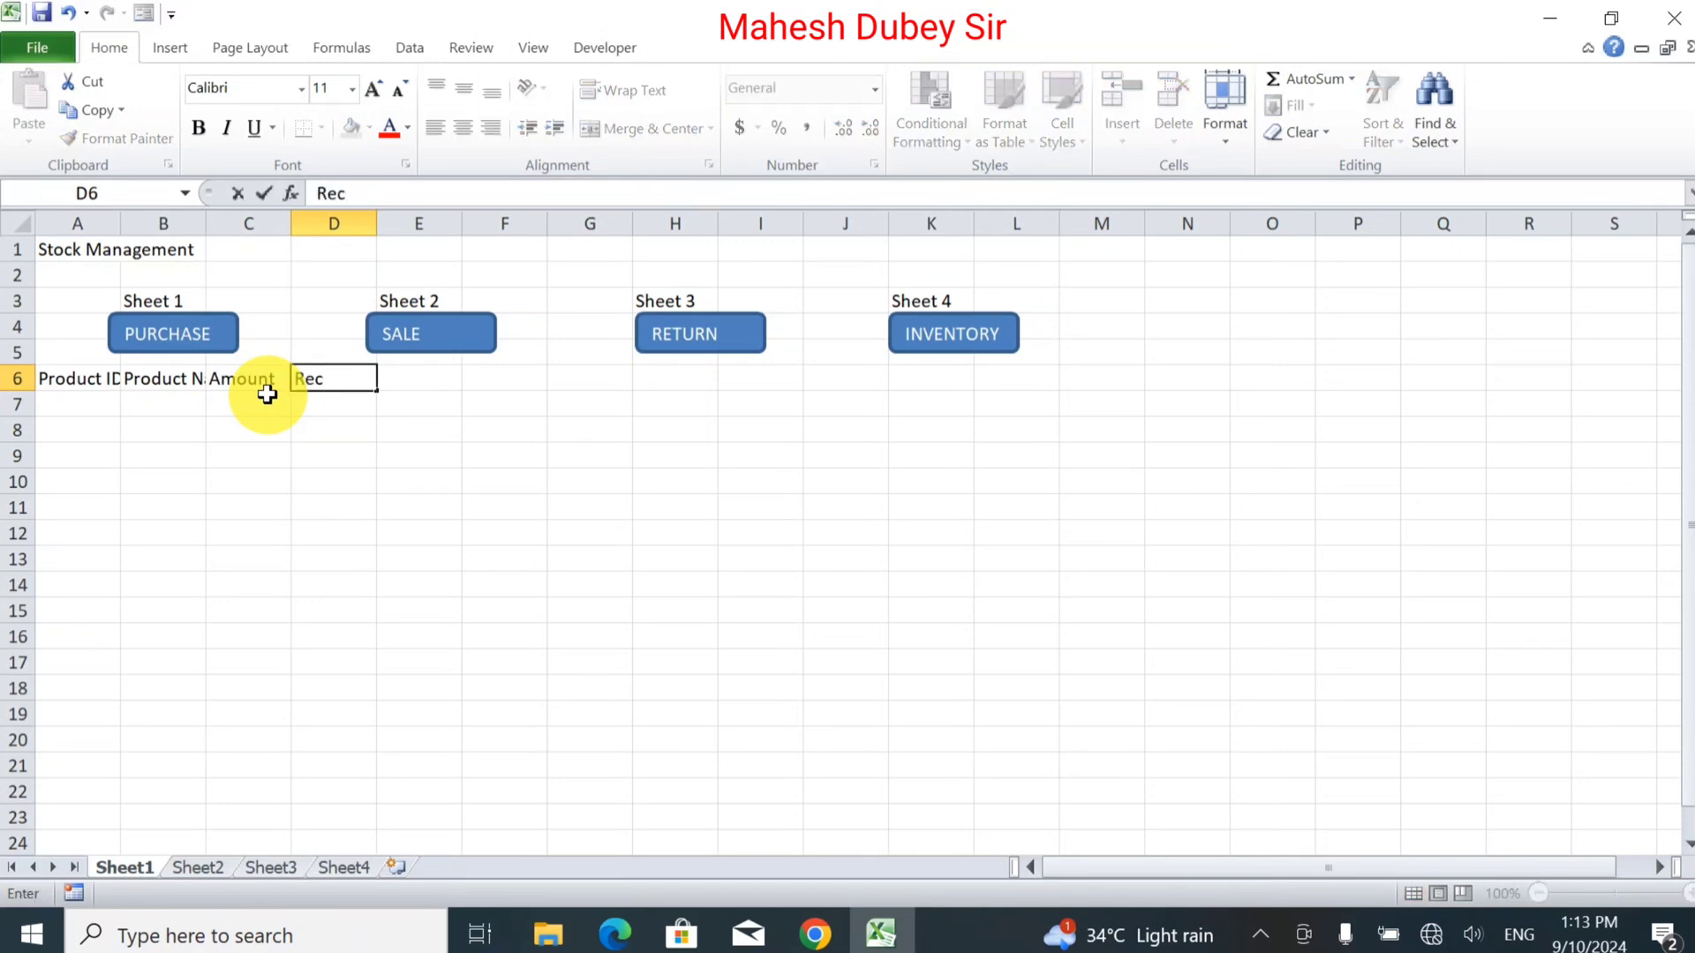
type("e")
type("ived CQTY")
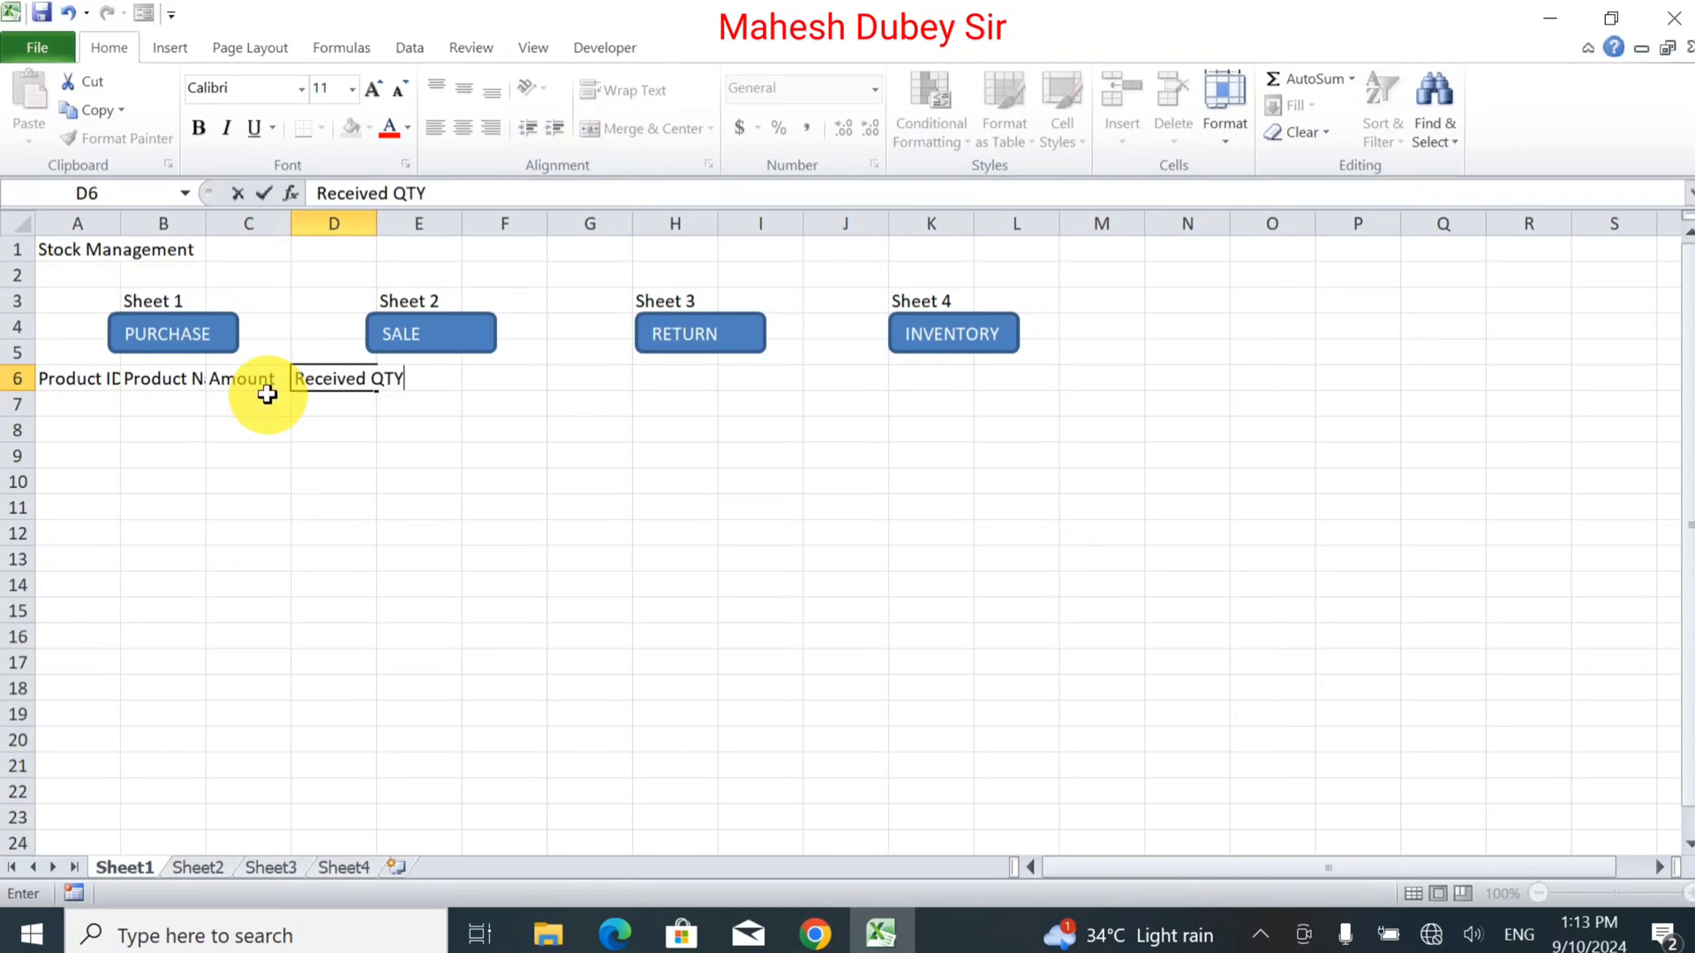
key("Tab")
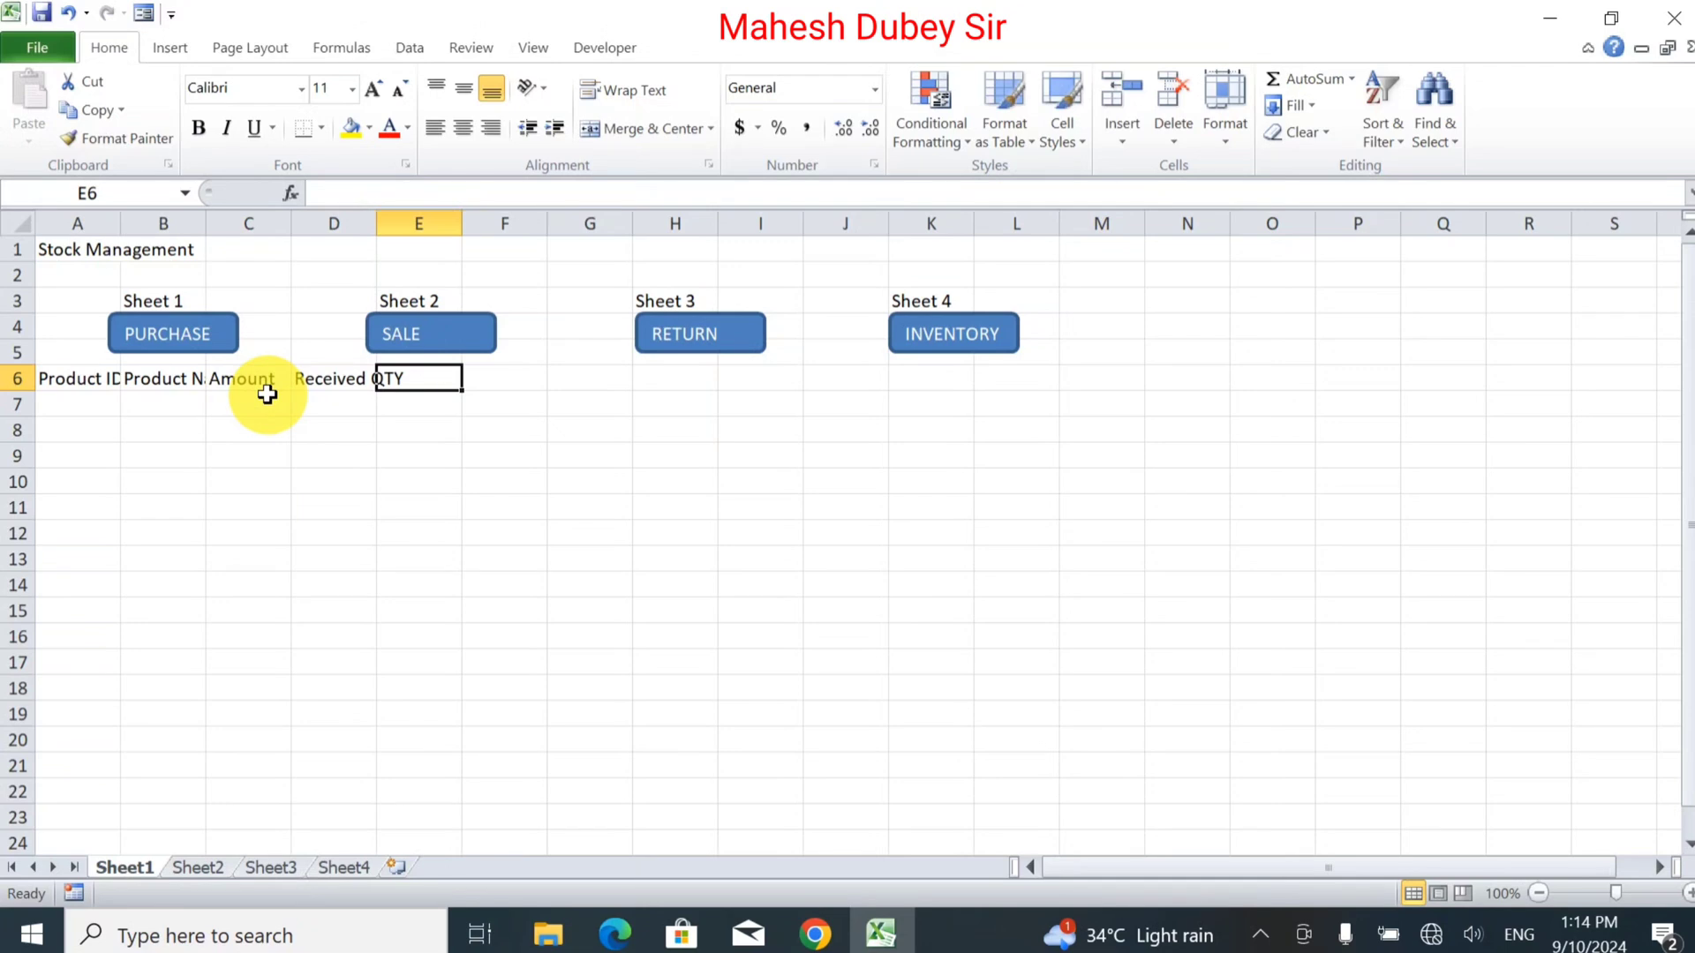
type("Re")
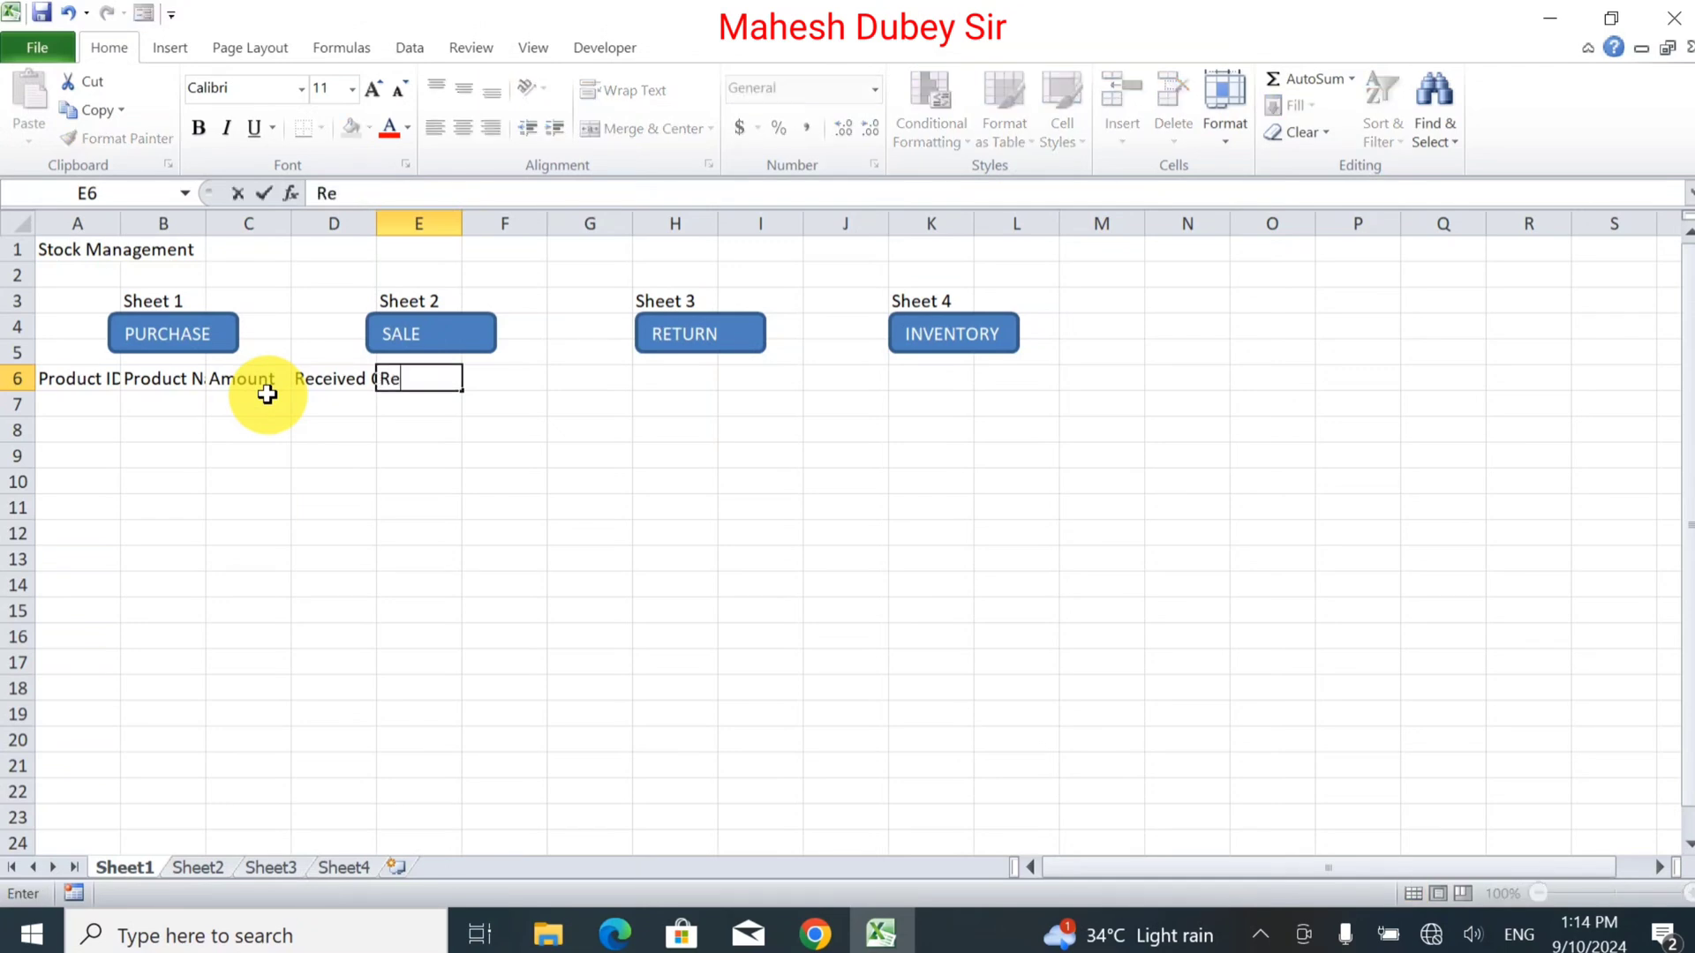
type("ceived A")
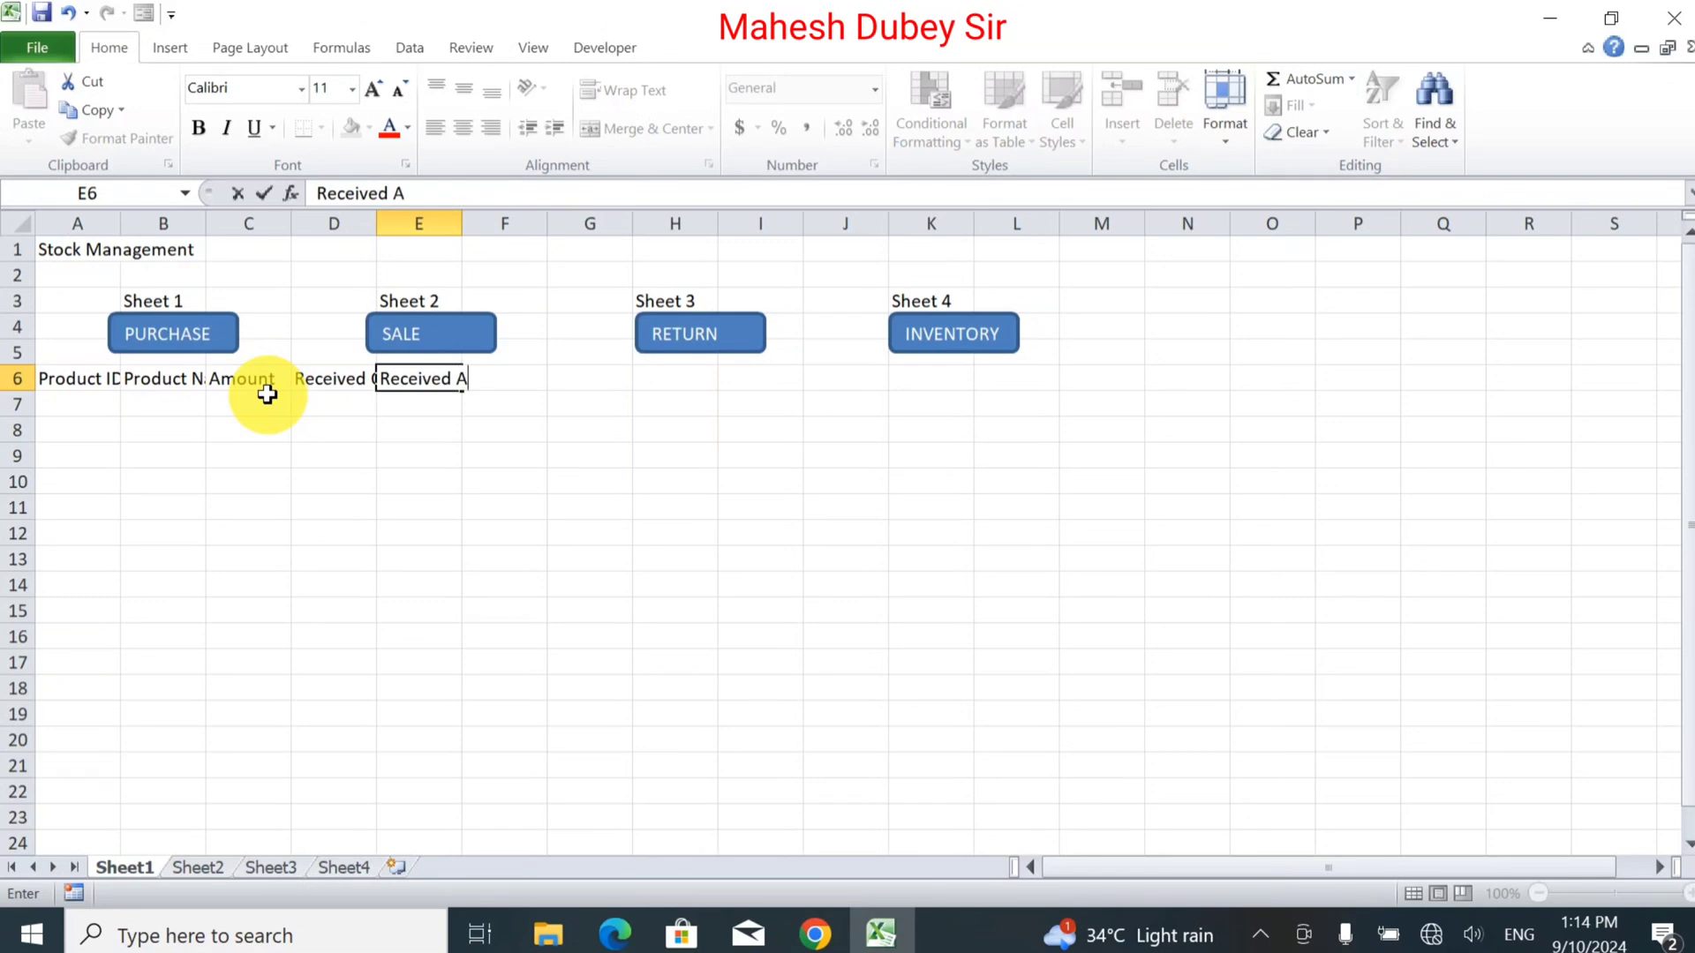
type("mount")
key("Tab")
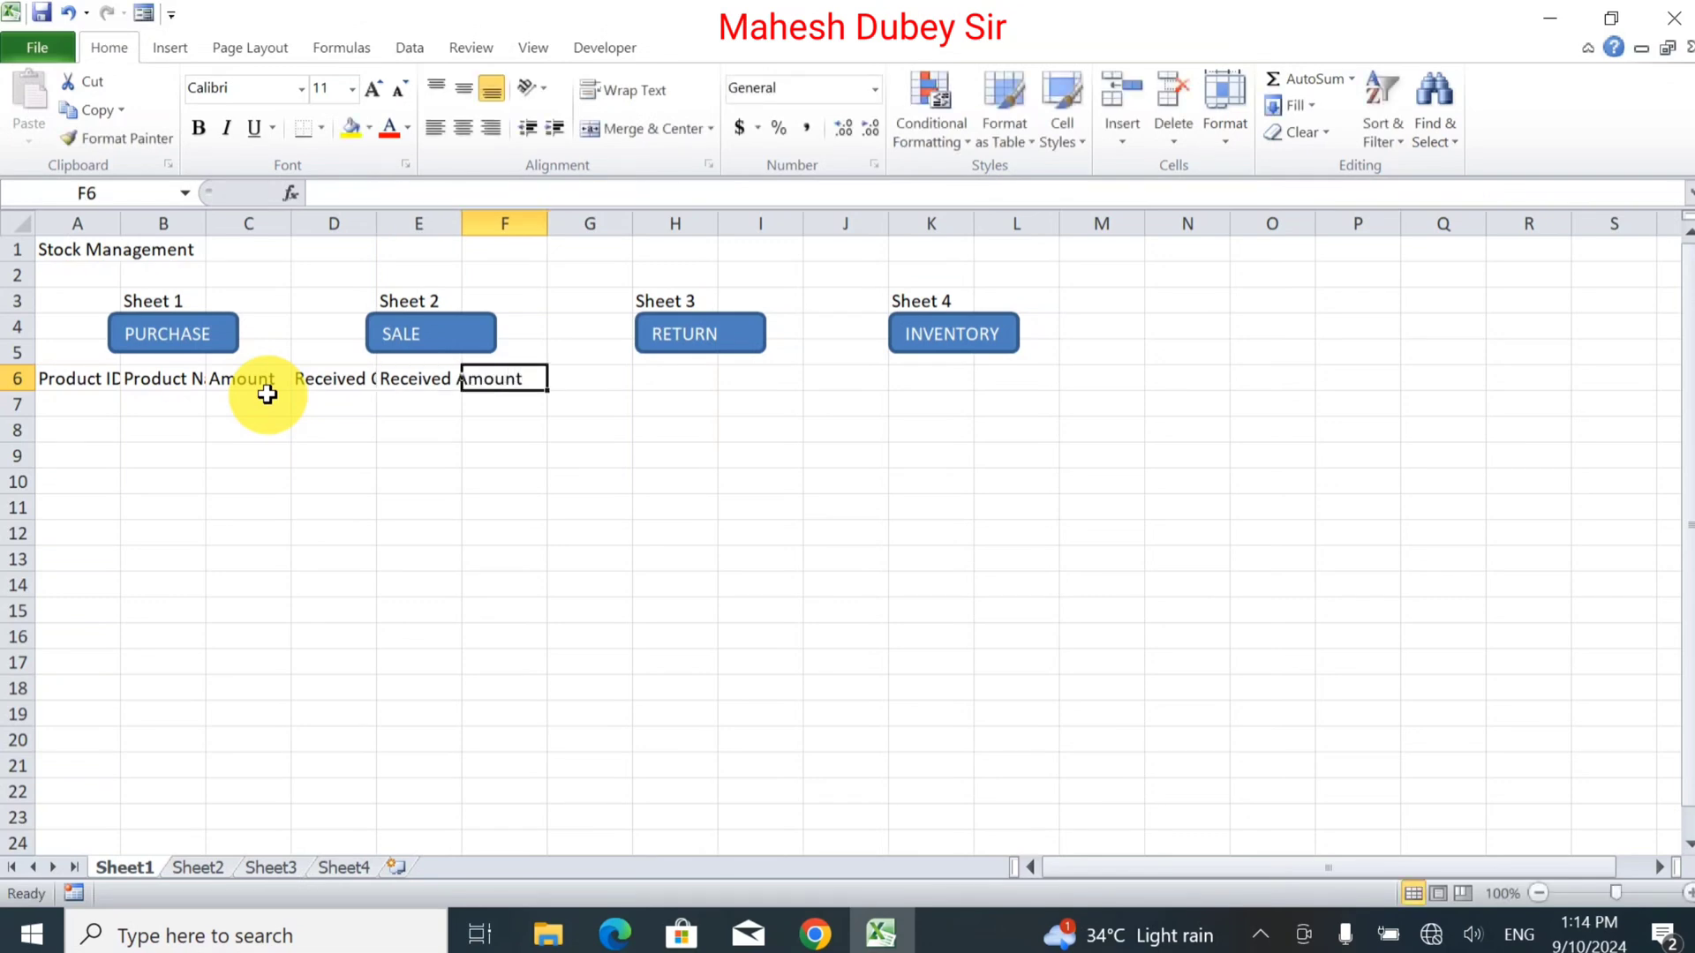
Step: Add the headers Issued QTY in F6 and Issued Amount in G6
type("Issu")
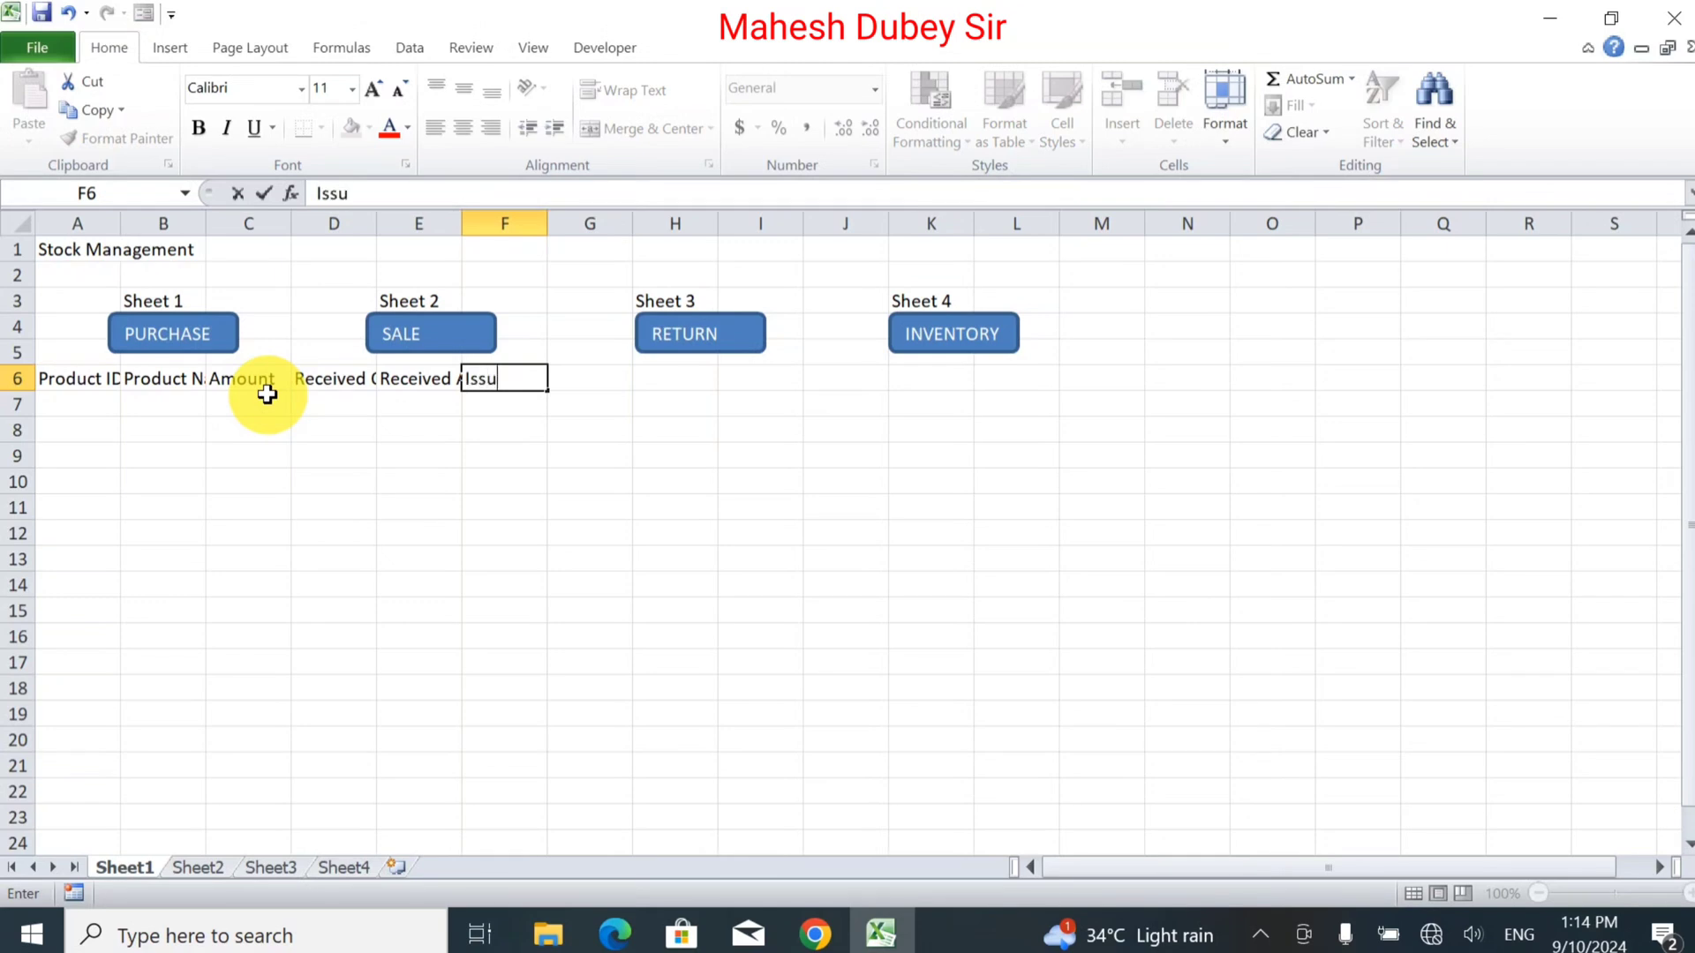
type("ed QTY")
key("Tab")
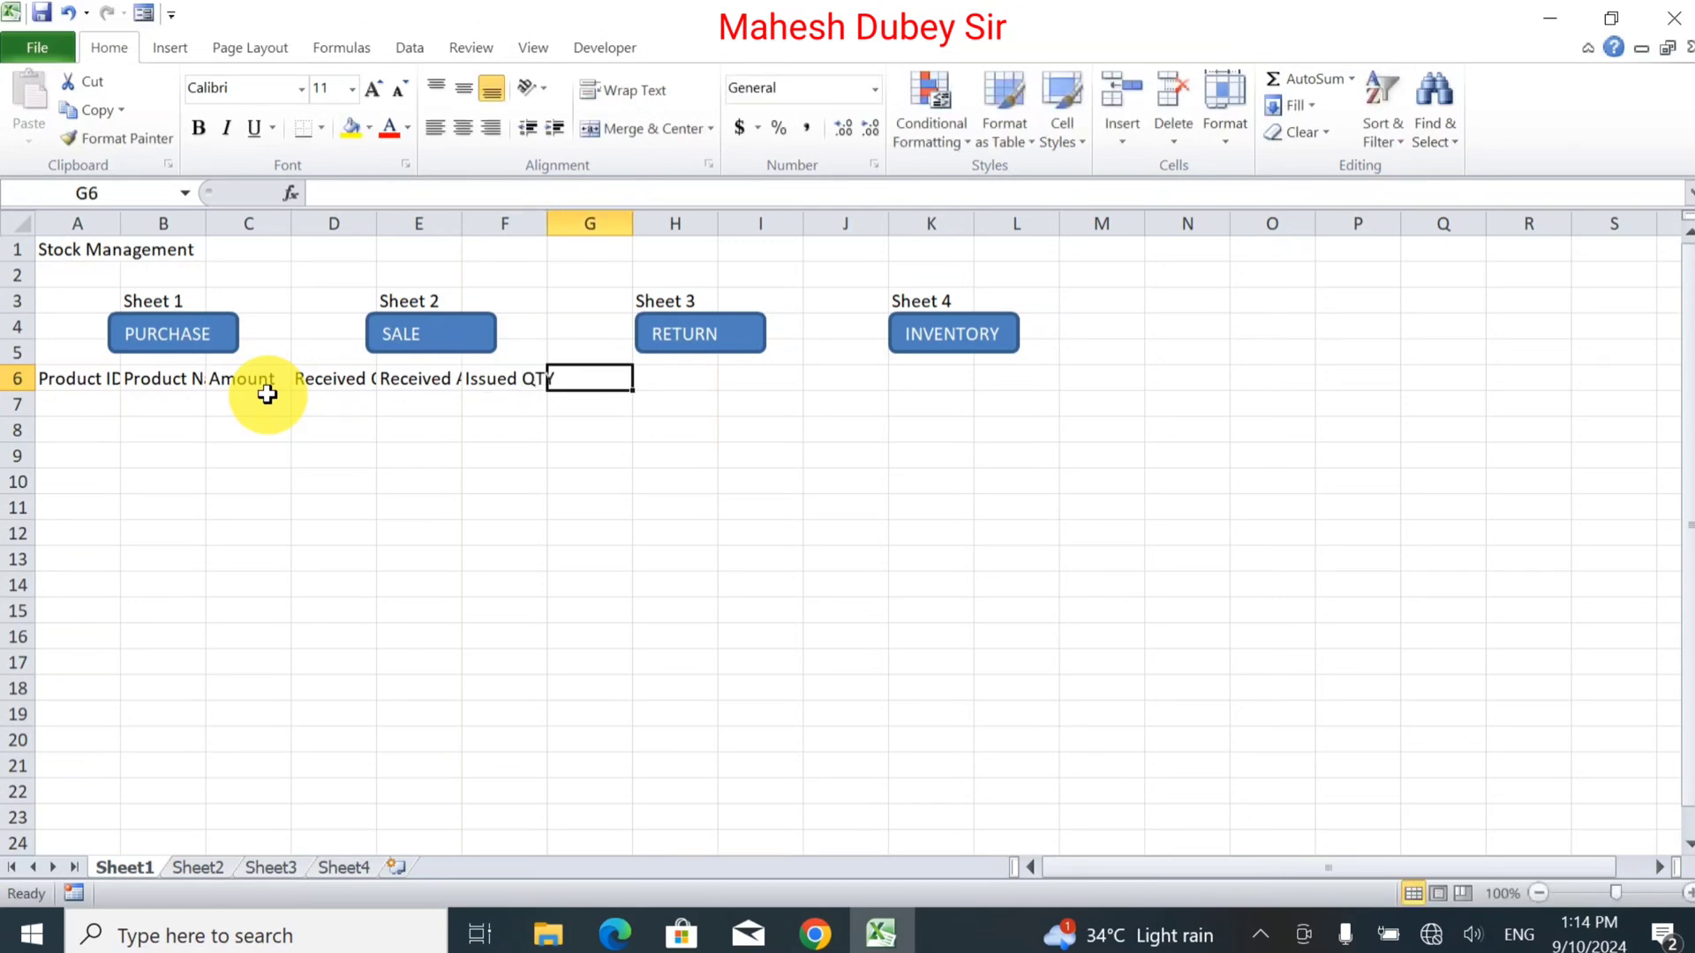
type("Iss")
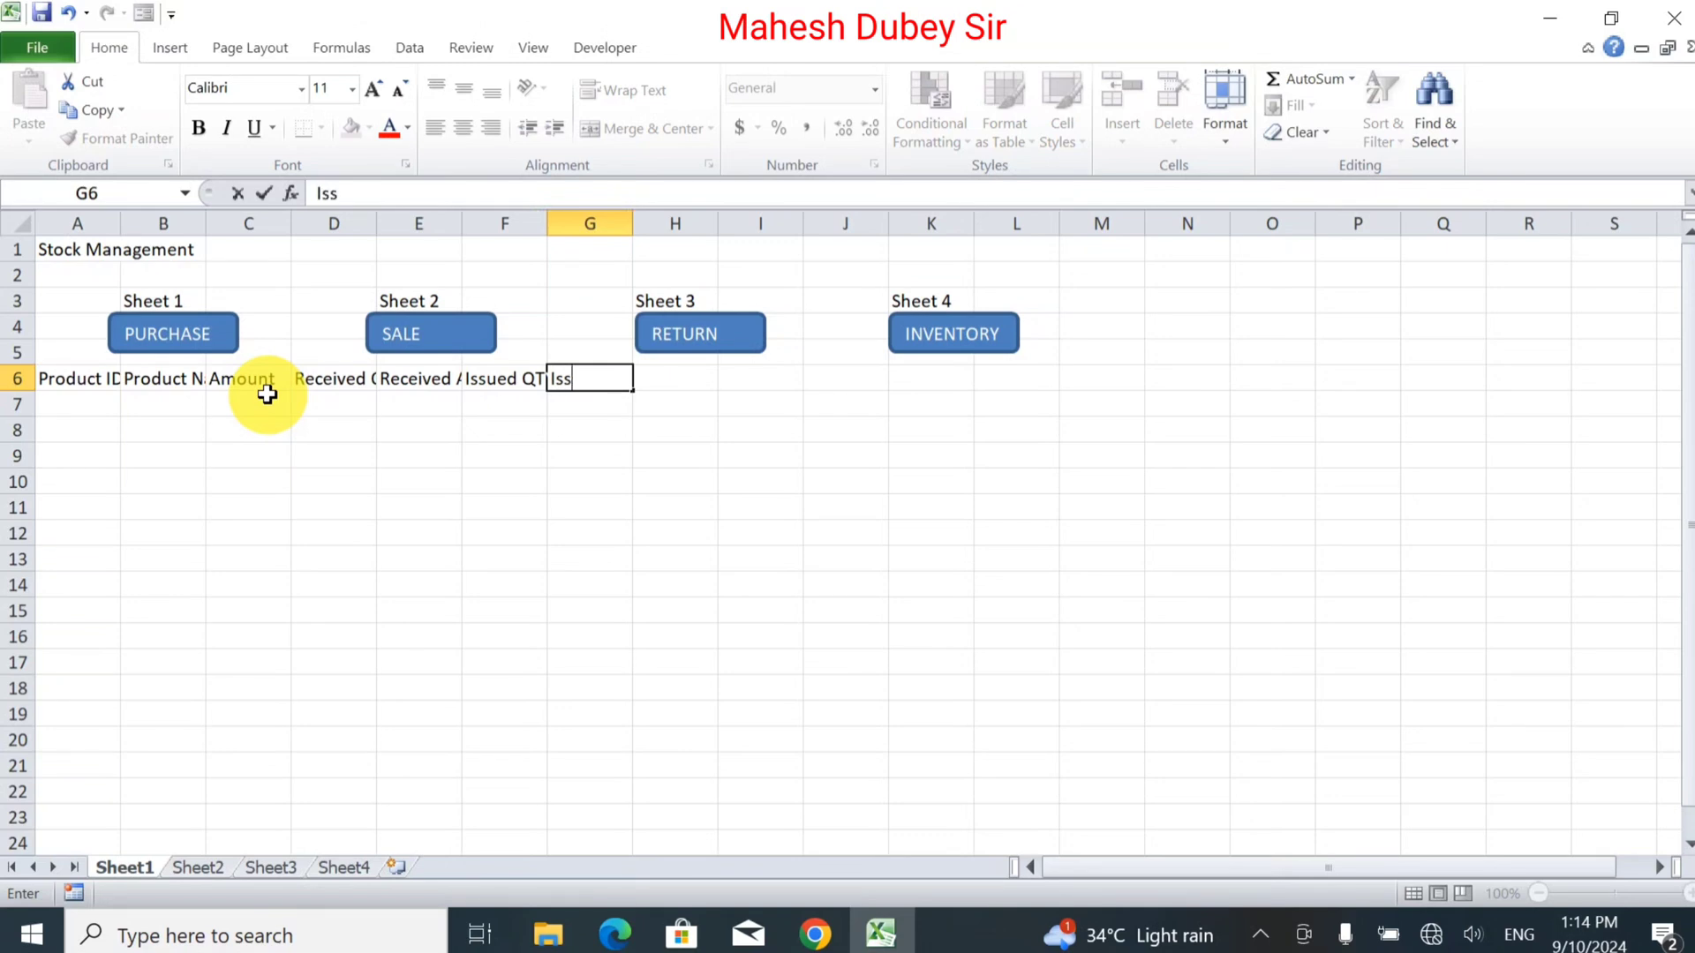
type("ued Amount")
key("Tab")
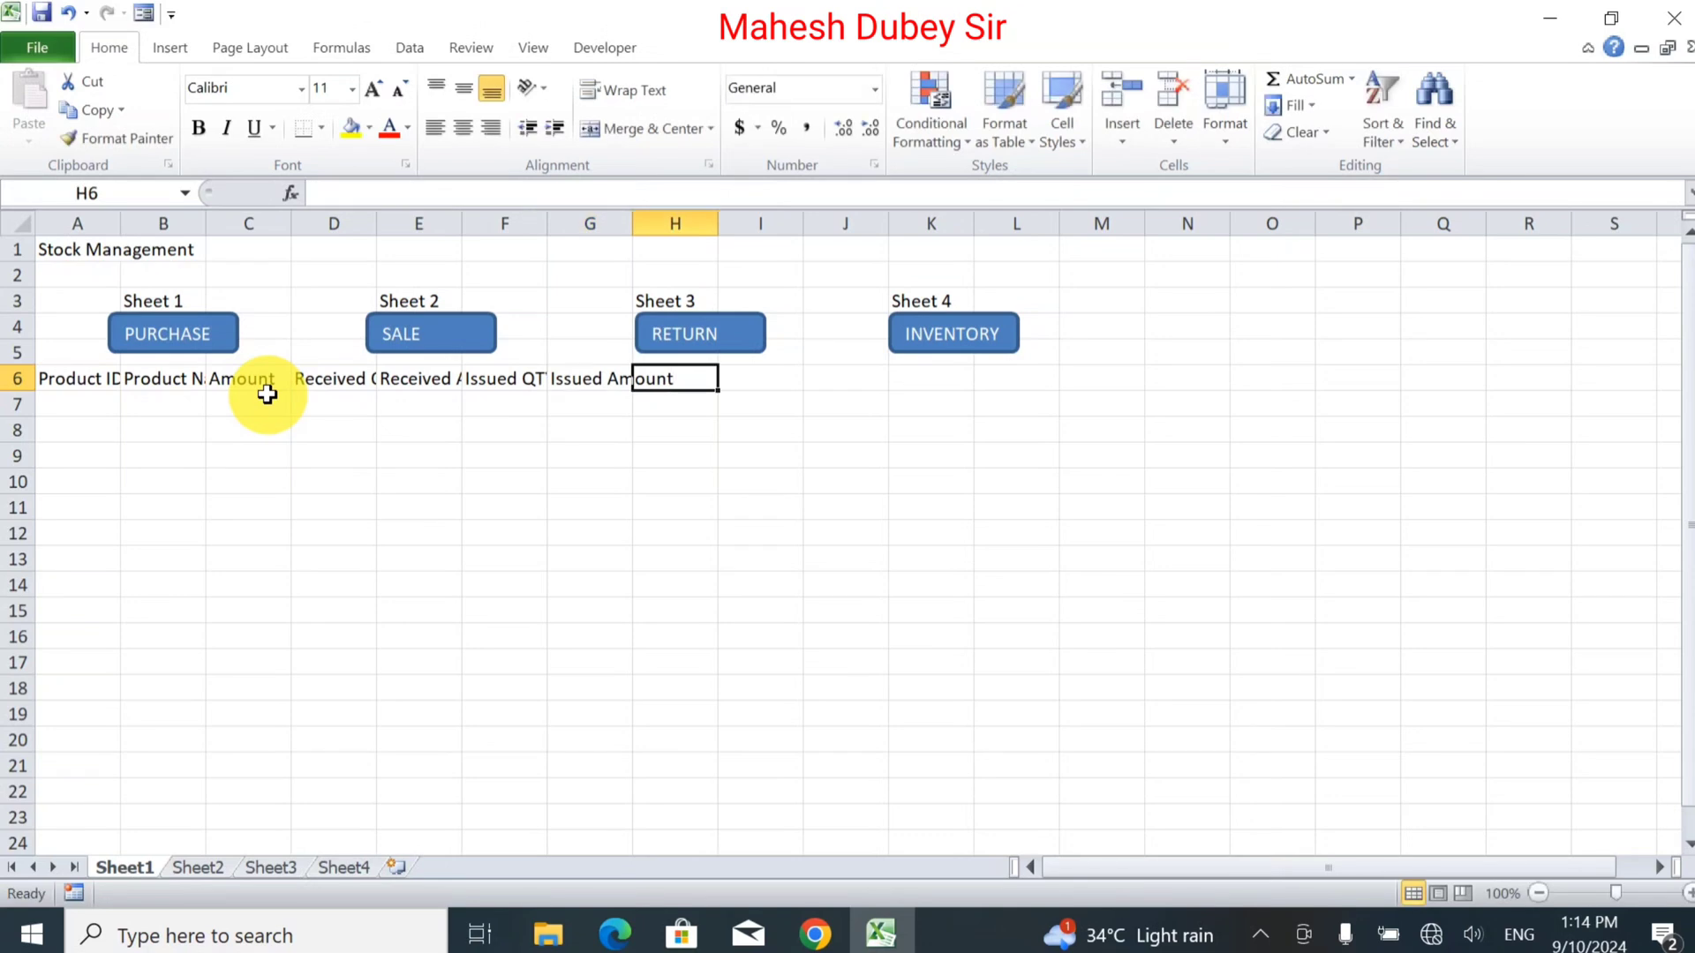
Step: Add the headers Return QTY in H6 and Return Amount in I6
type("Retu")
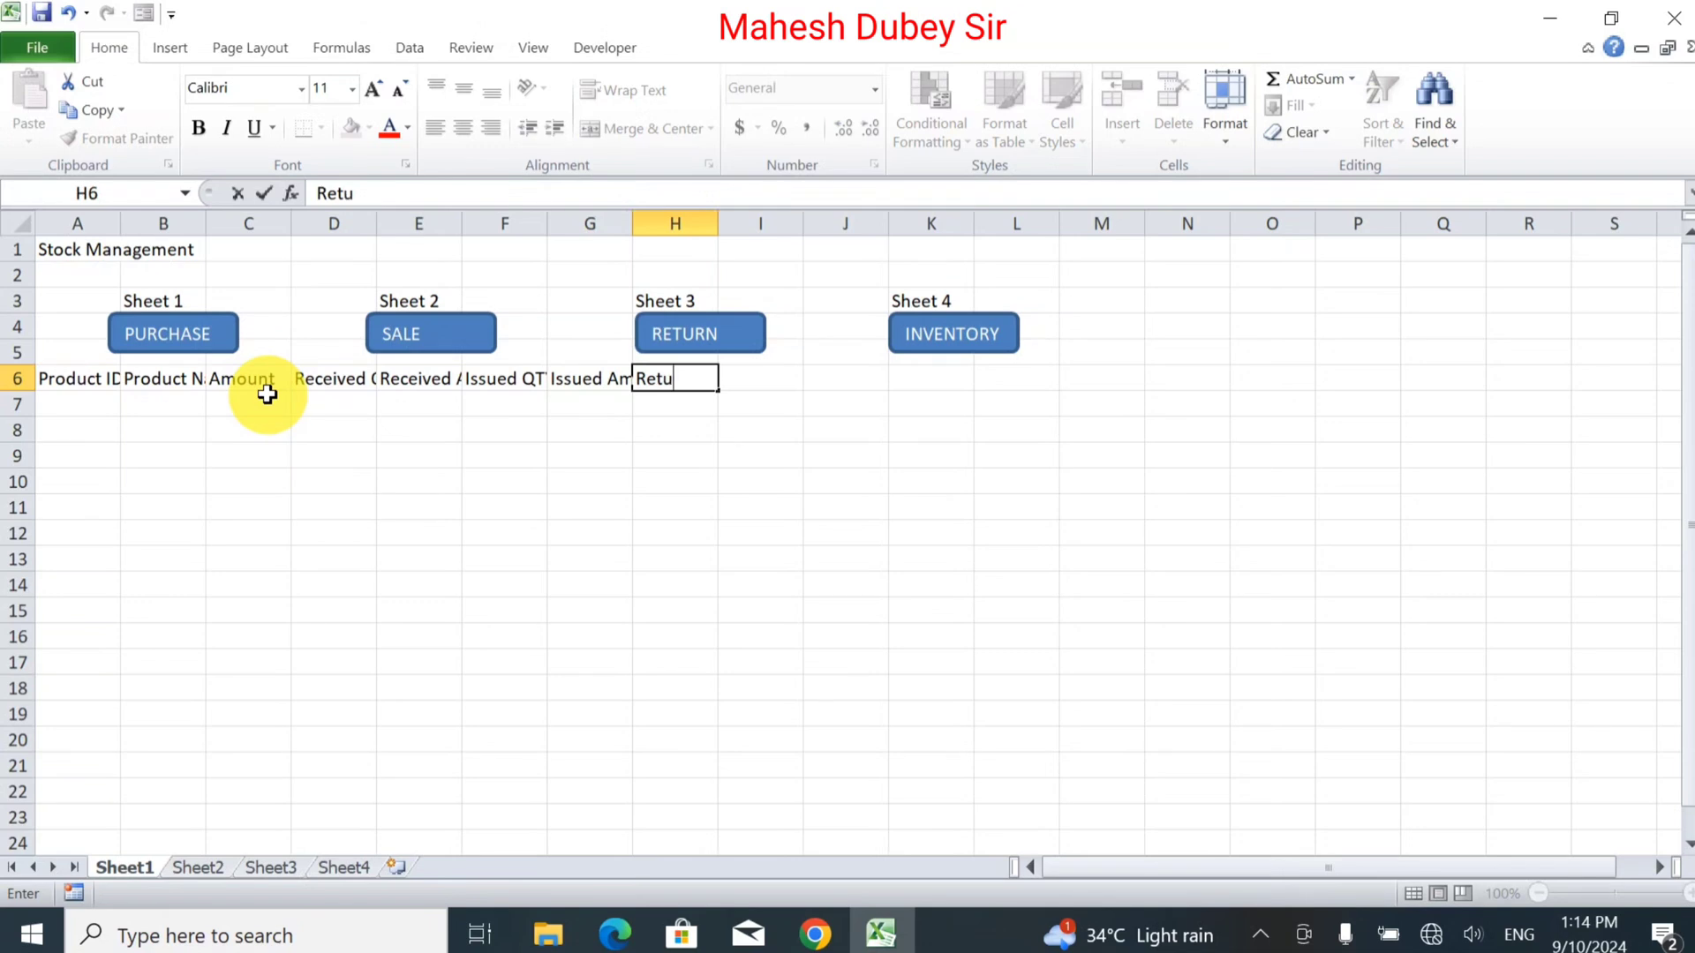
type("rn QTY")
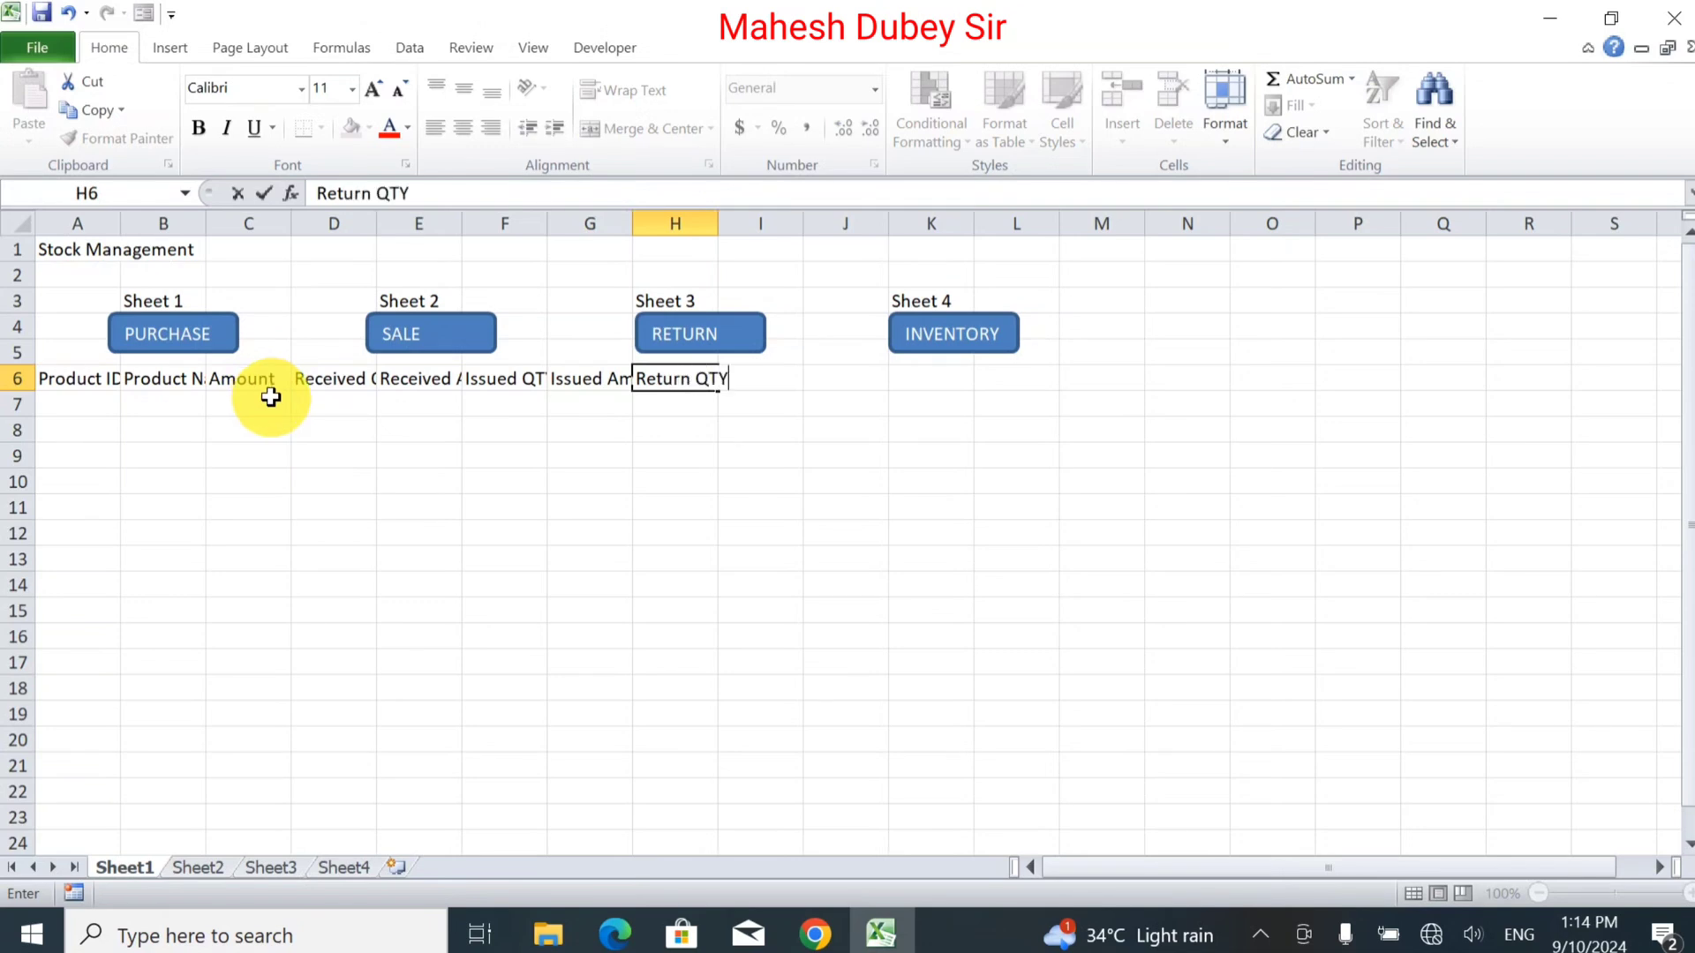
key("Tab")
type("Re")
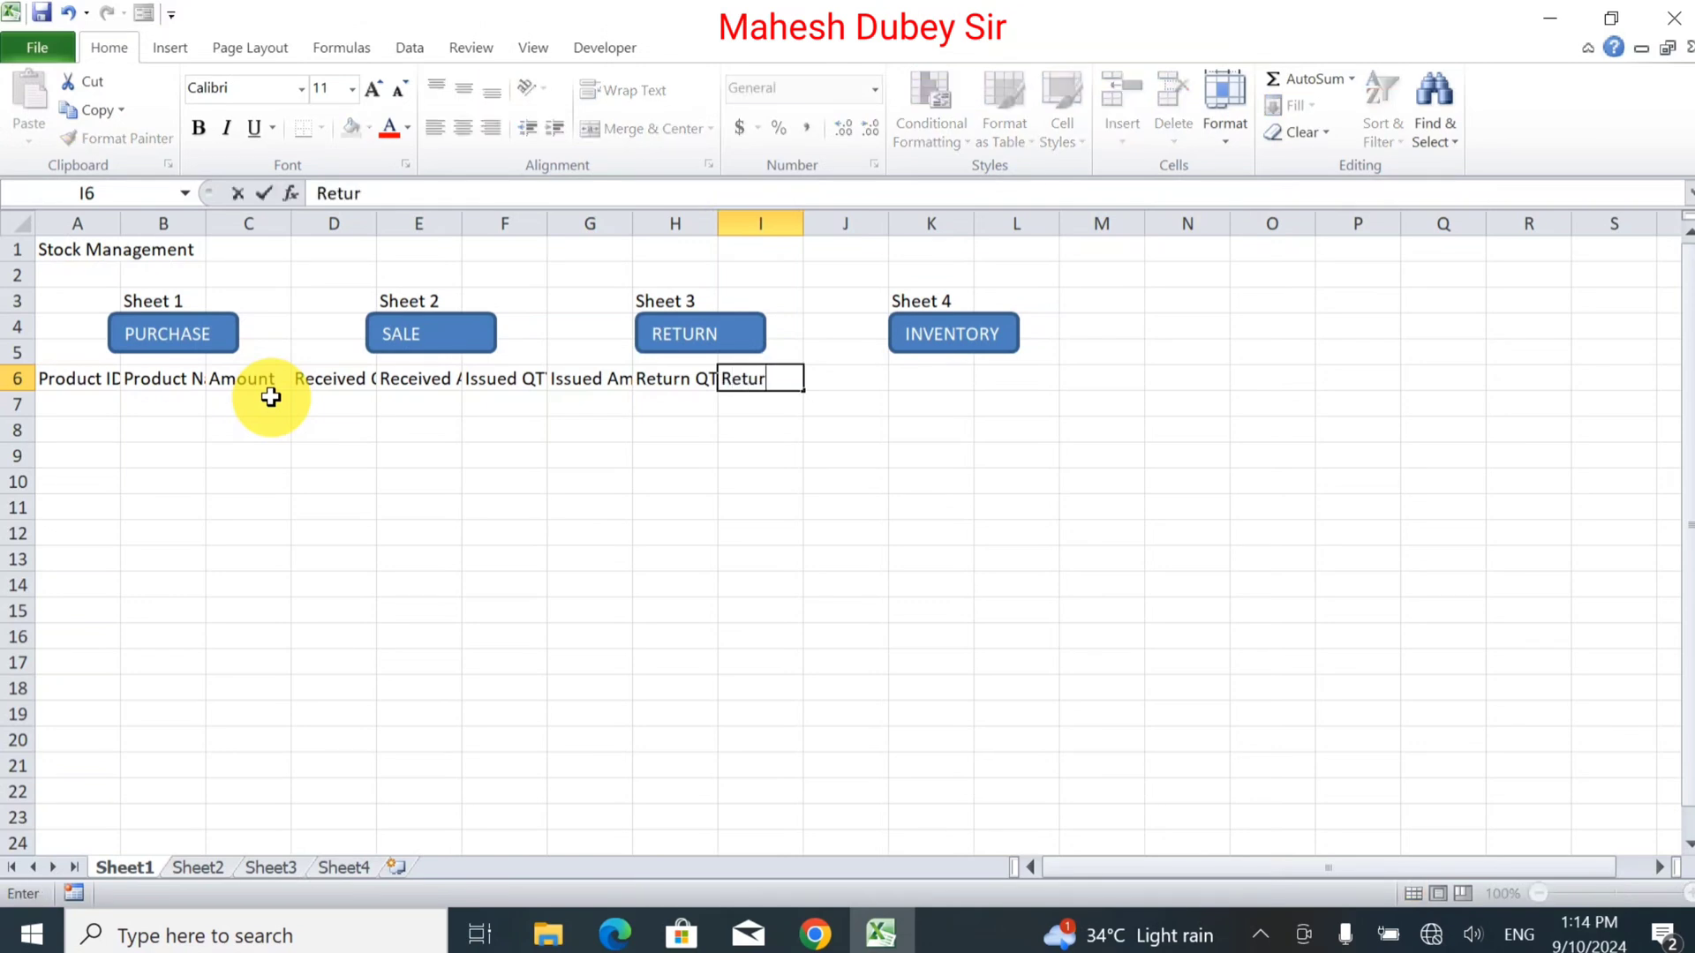
type("turn Amount")
key("Tab")
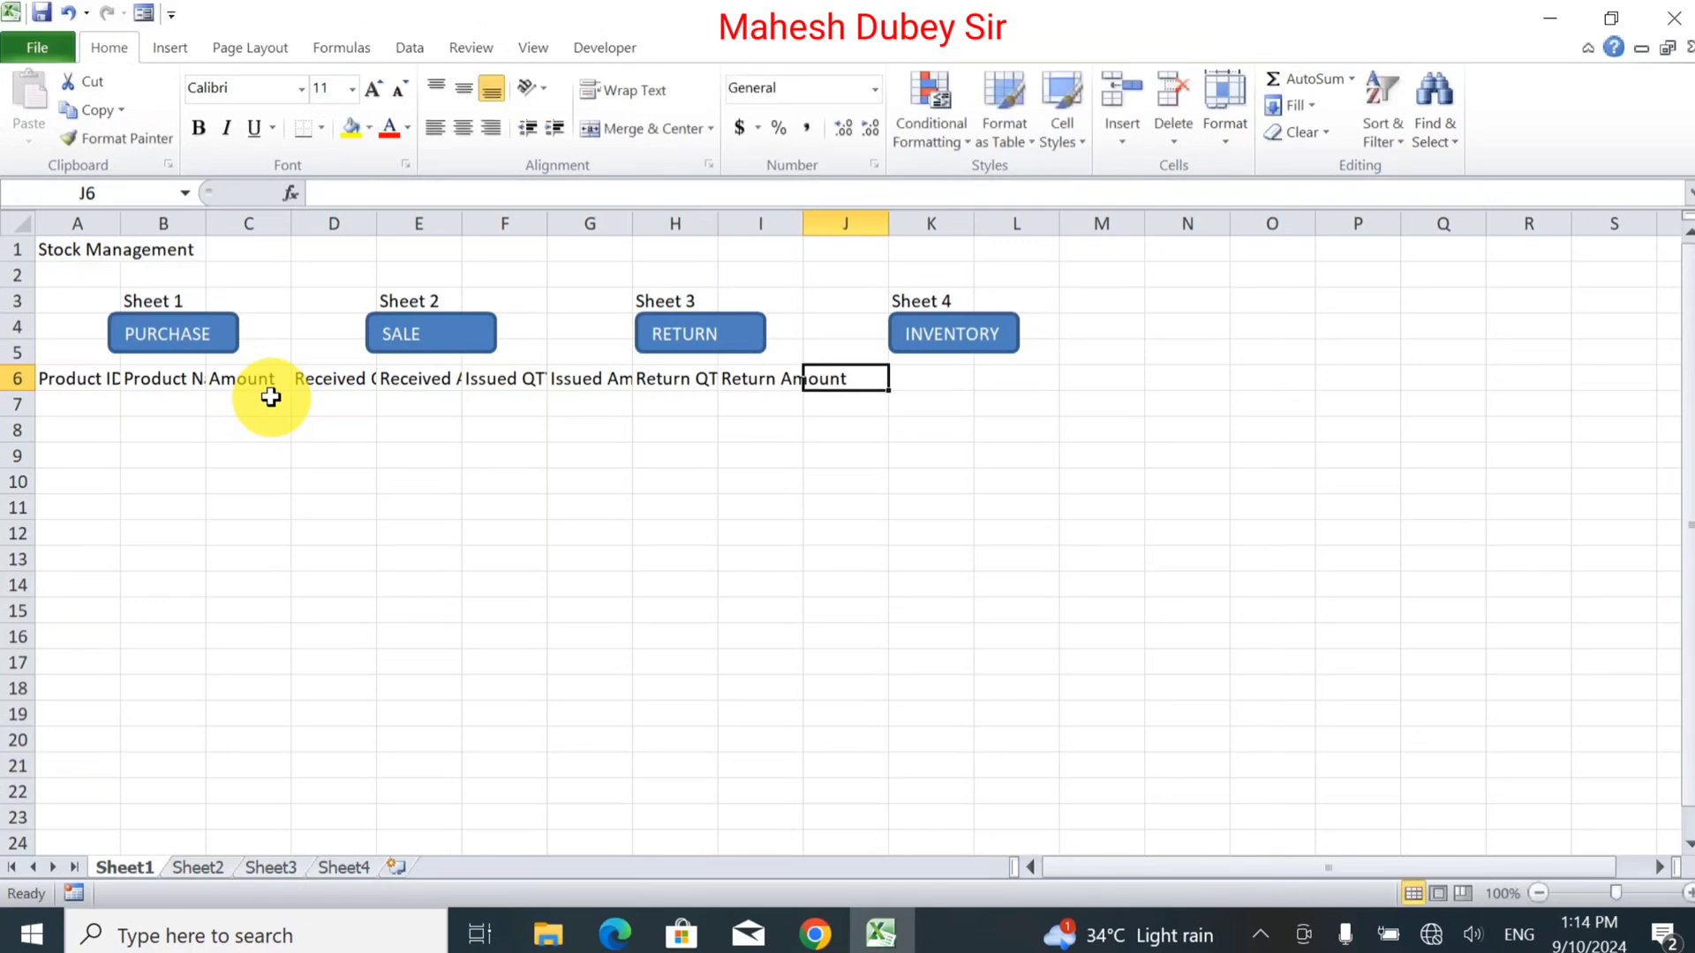
Step: Enter the headers Balance Stock QTY in J6 and Stock Amount in K6
type("Bla")
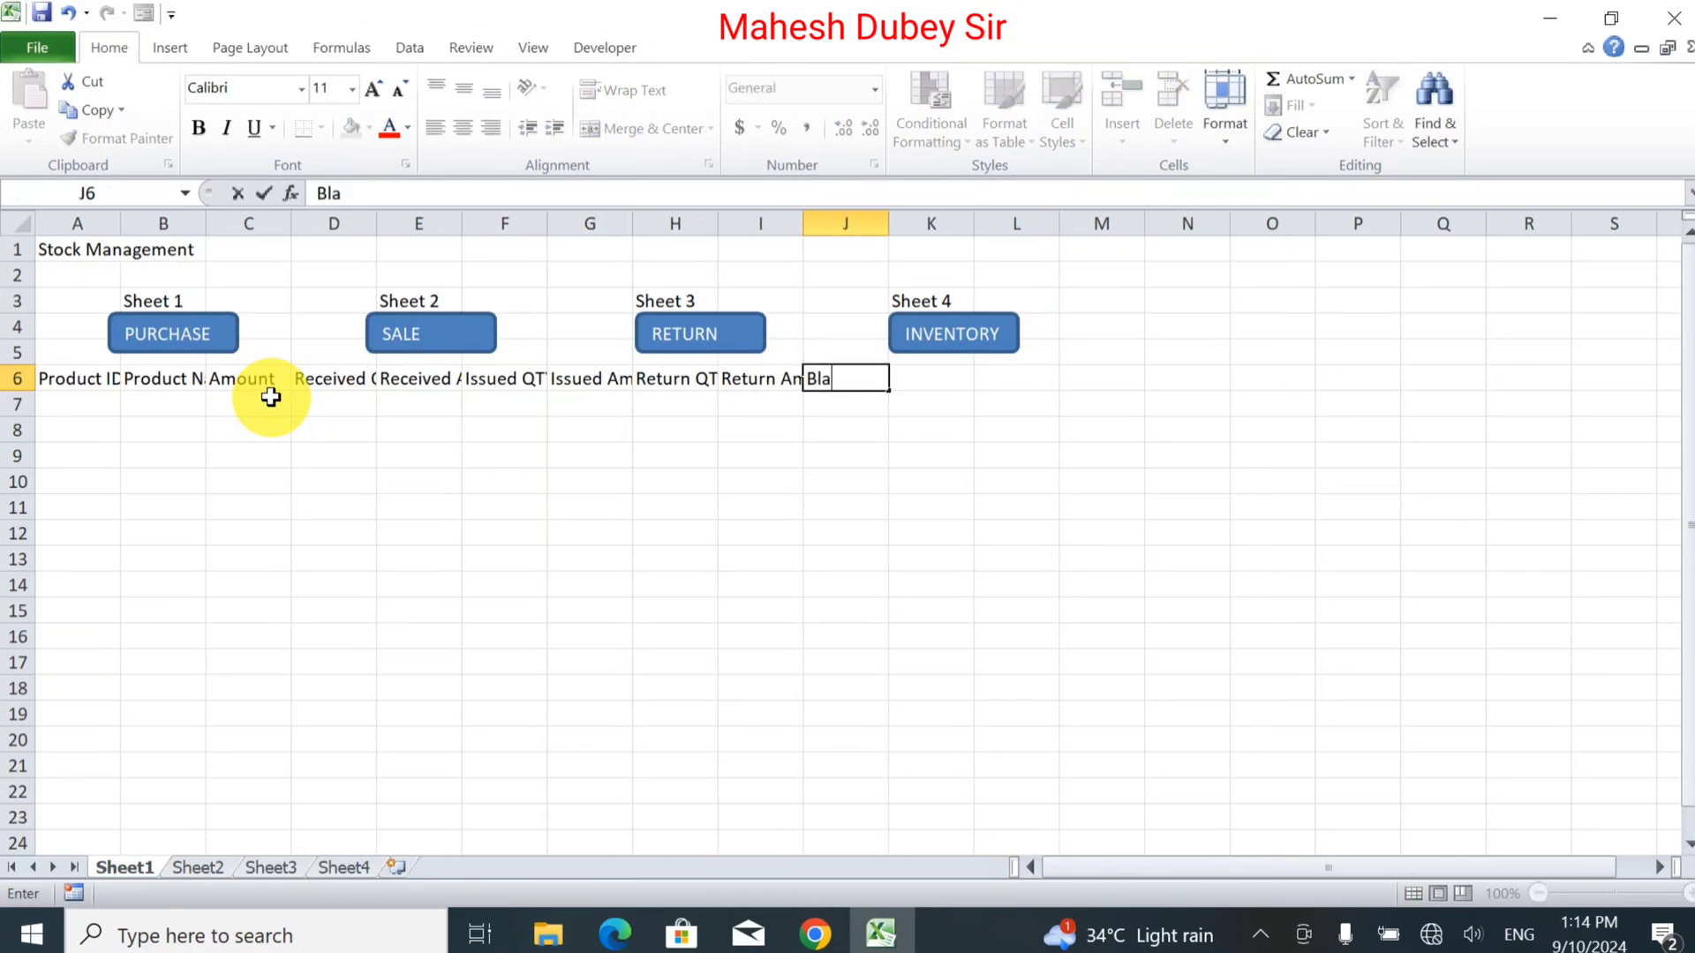
type("n")
key("BackSpace")
key("BackSpace")
key("BackSpace")
type("alance Stock QTY")
key("Tab")
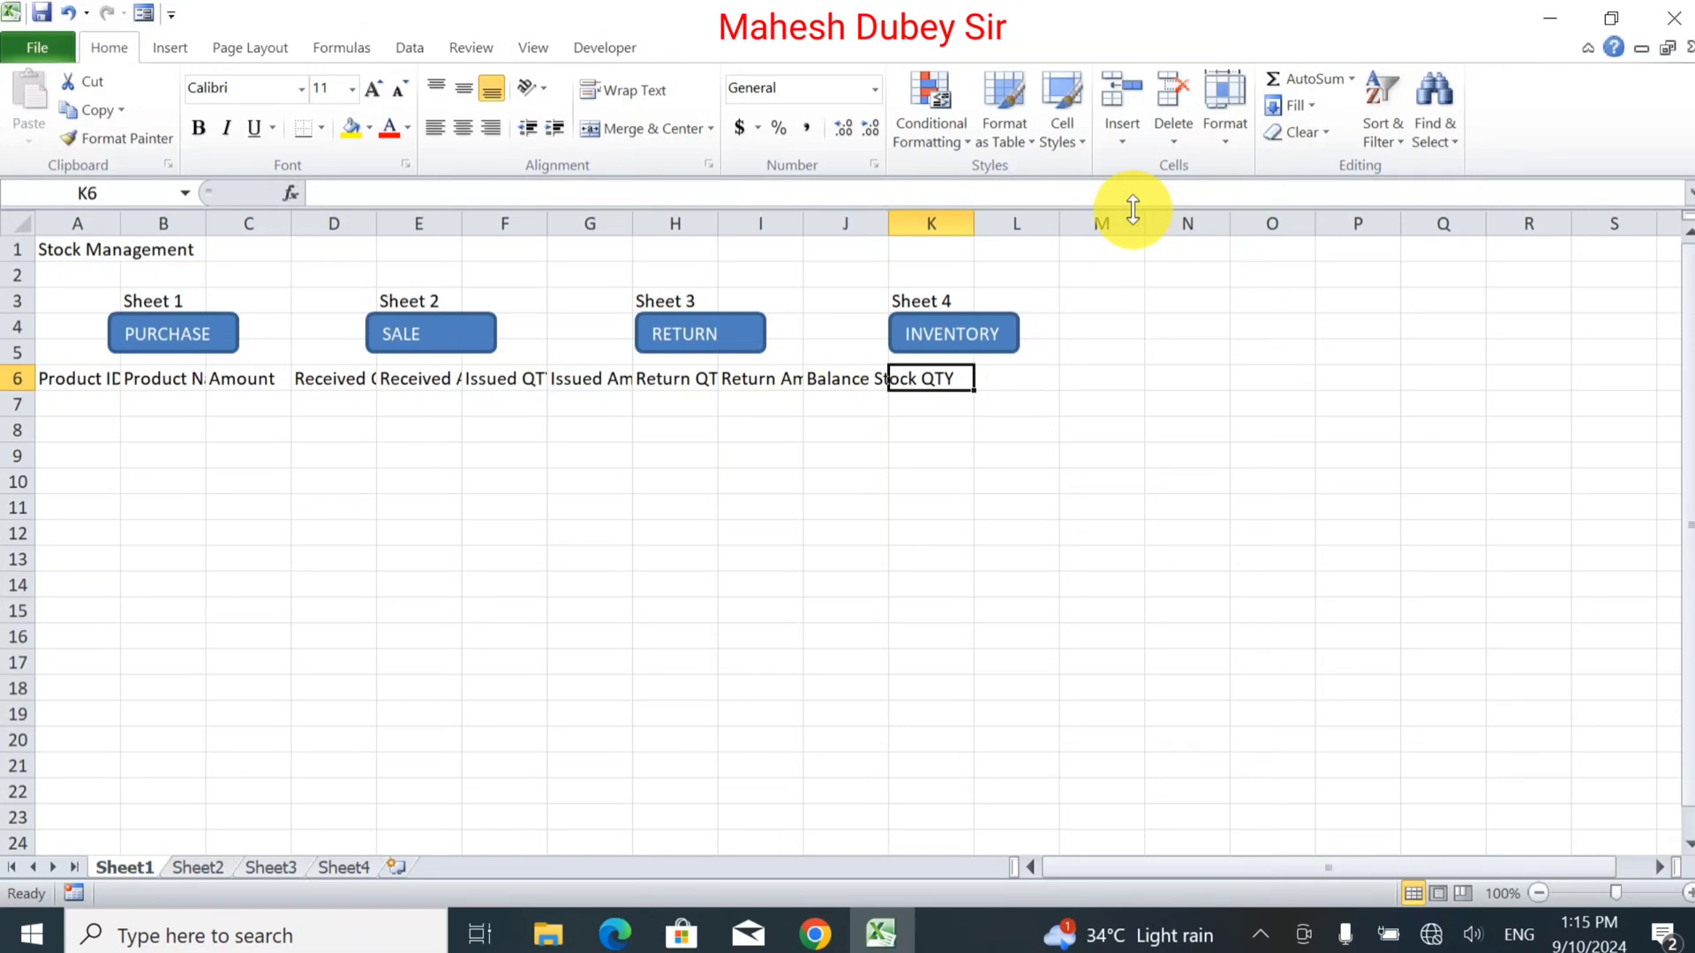
type("Stoc")
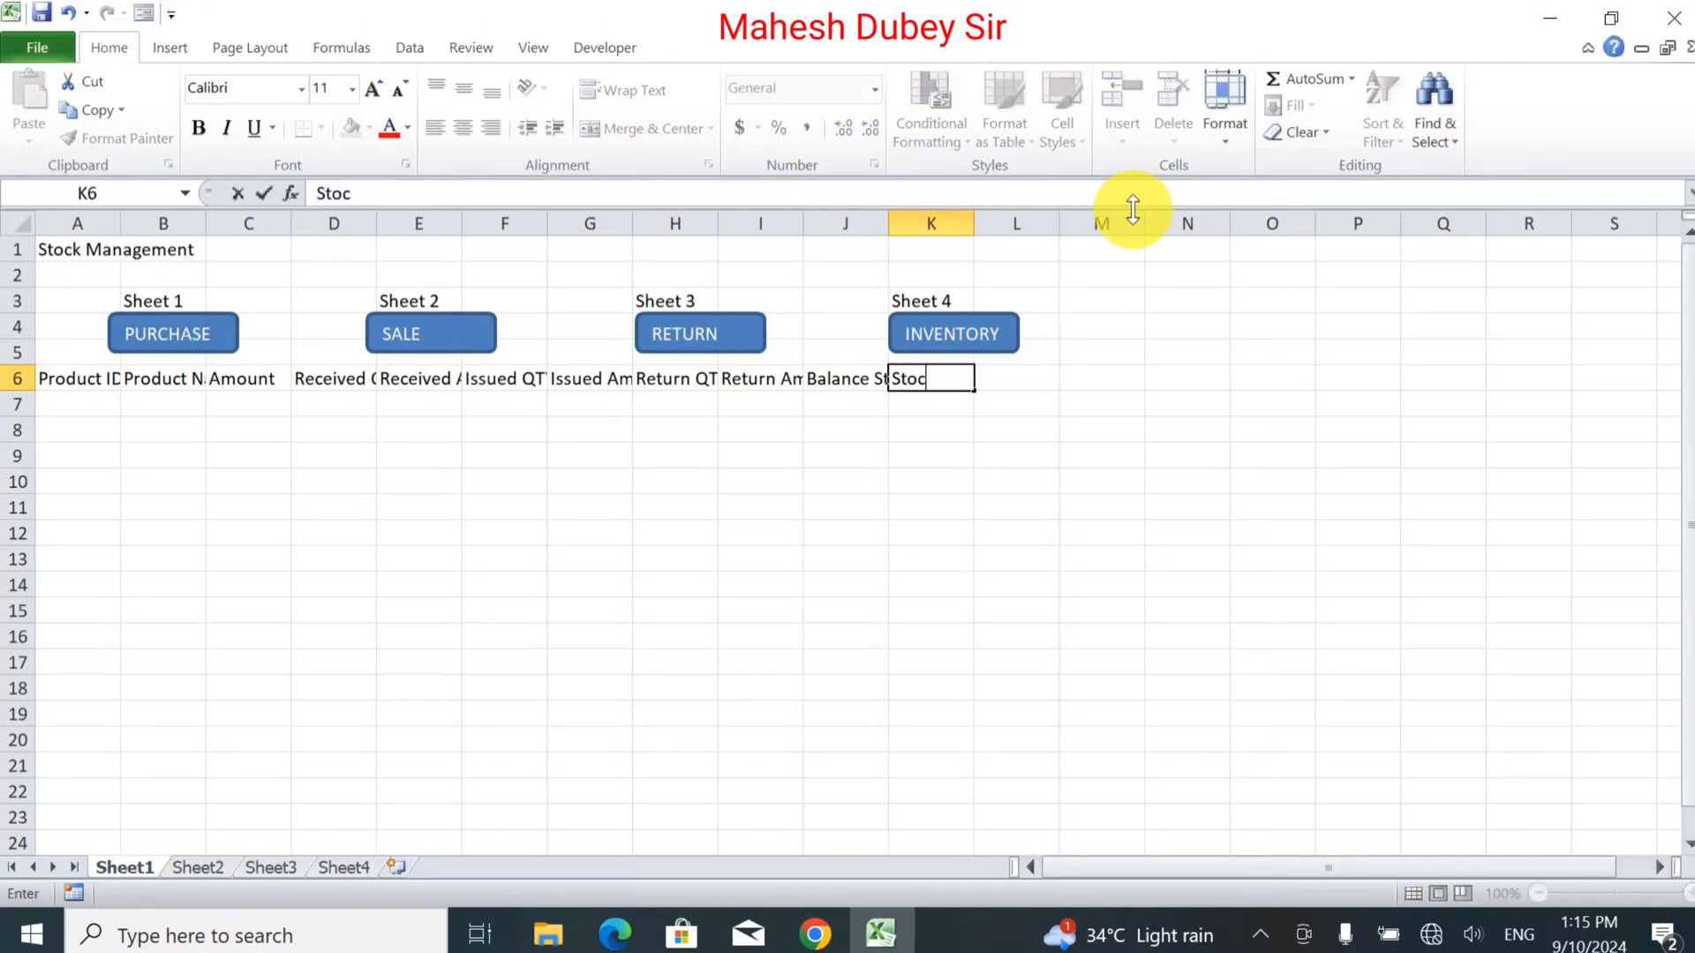
type("k Amount")
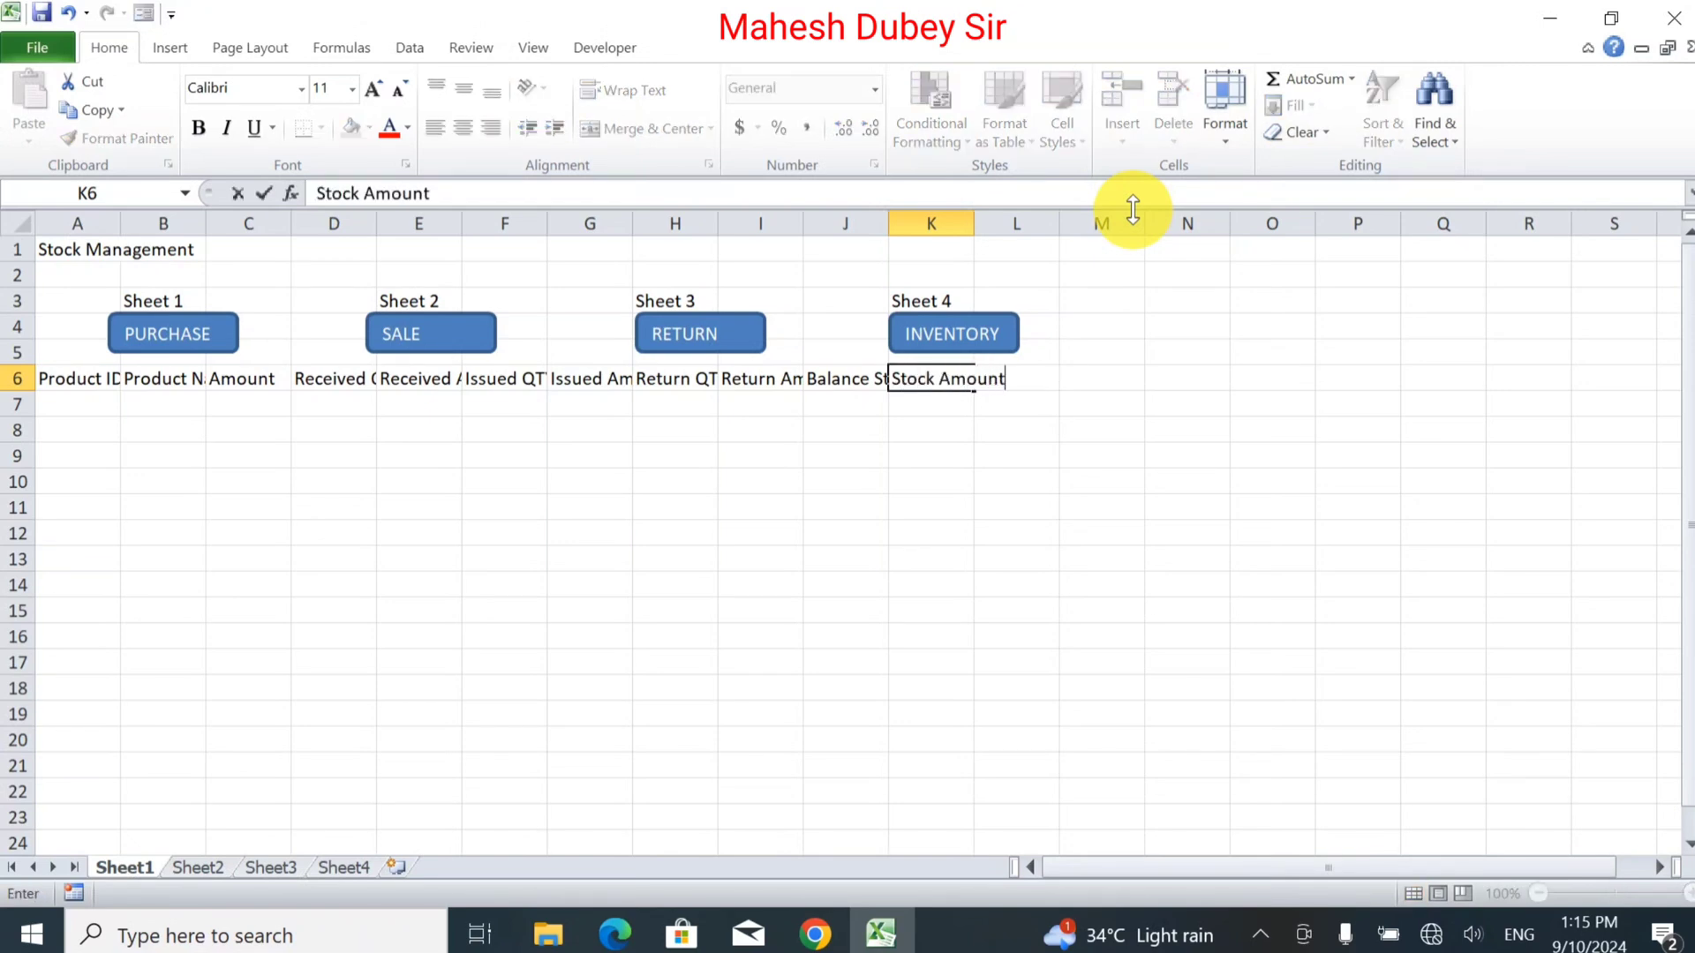
key("Return")
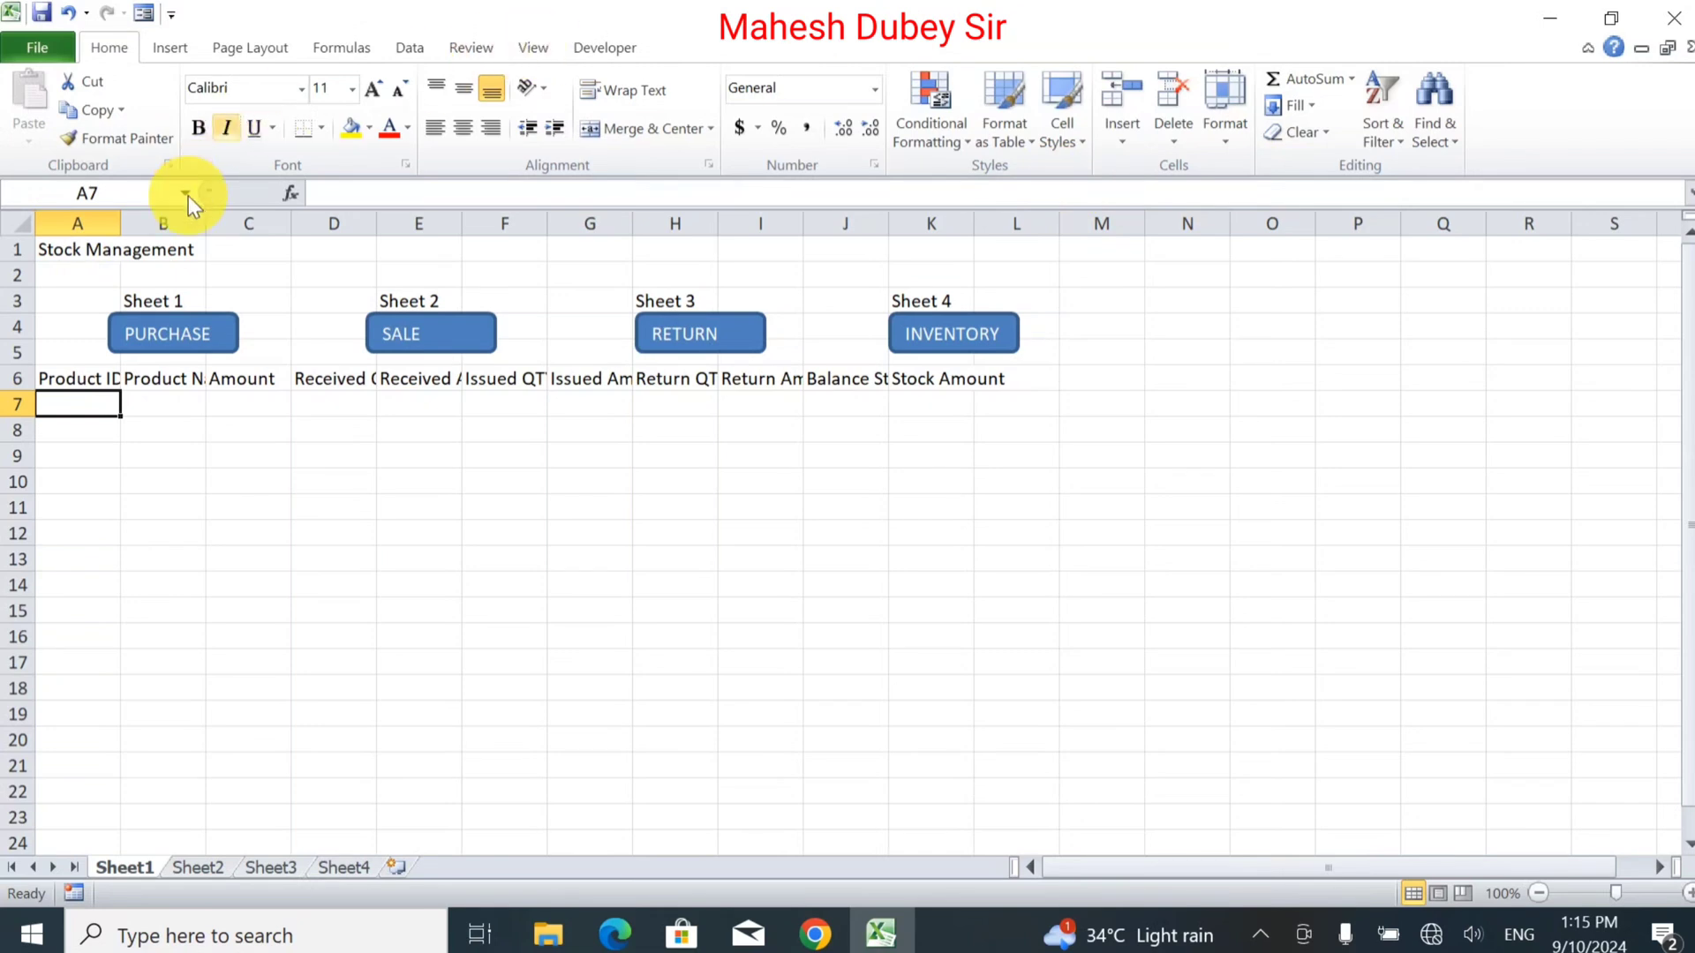
Step: Format the headers in A6 to K6 as bold with font size 12
left_click_drag(58, 249, 972, 241)
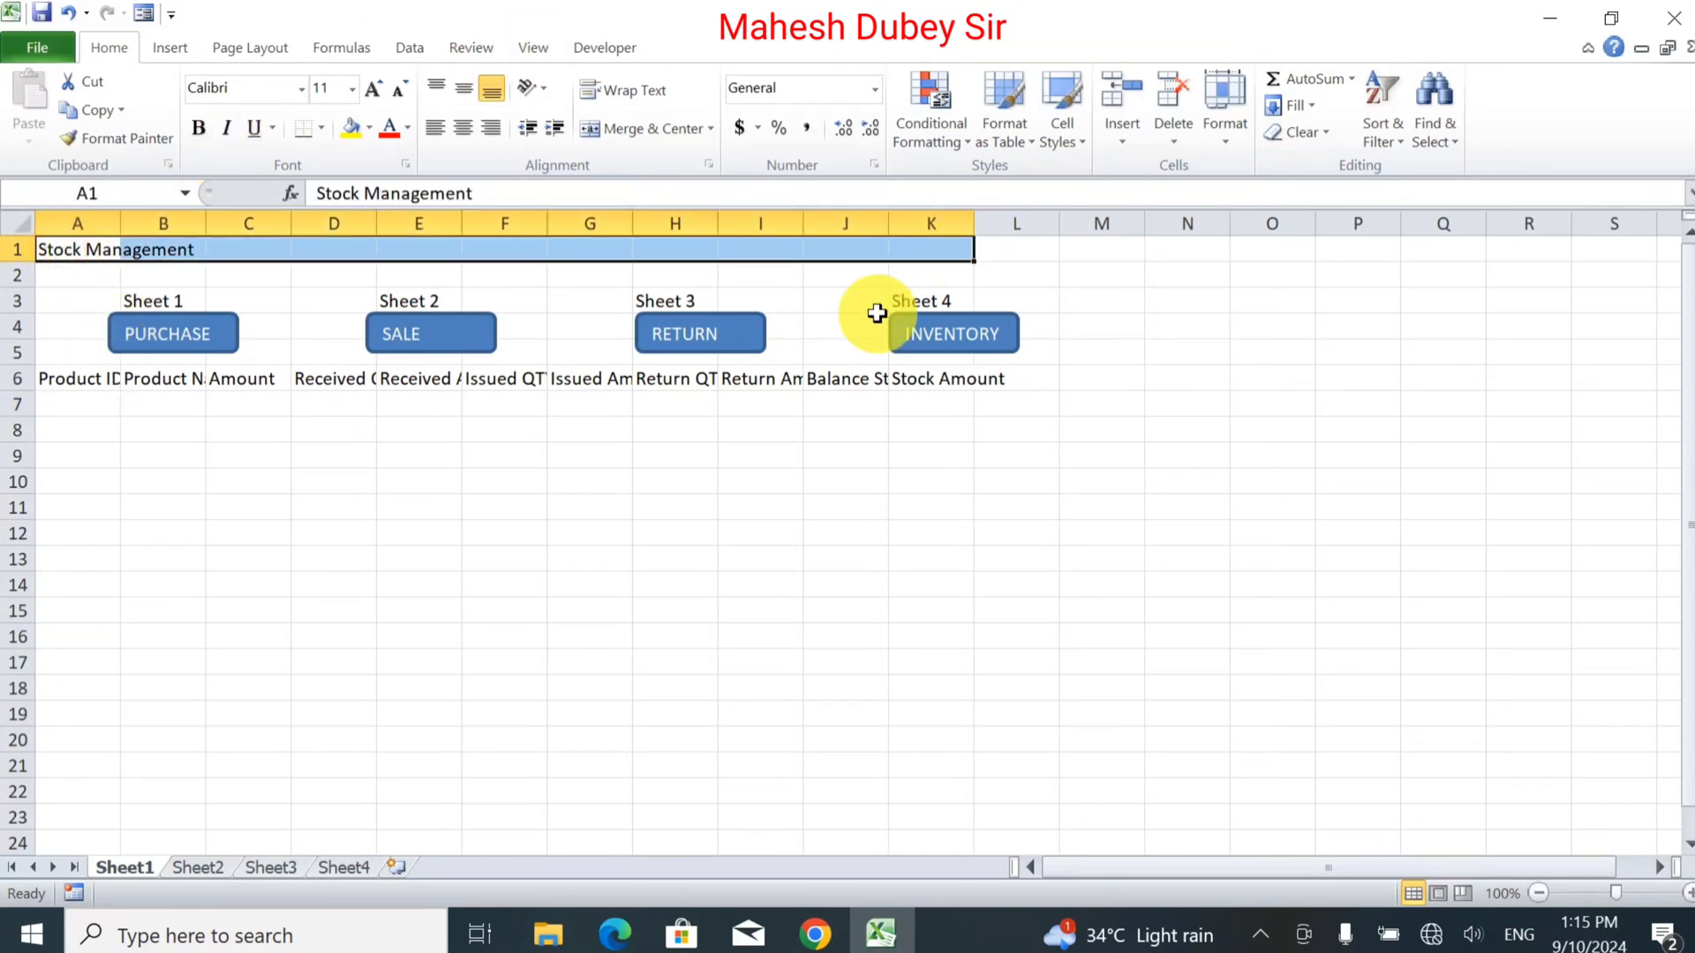
left_click_drag(68, 378, 946, 376)
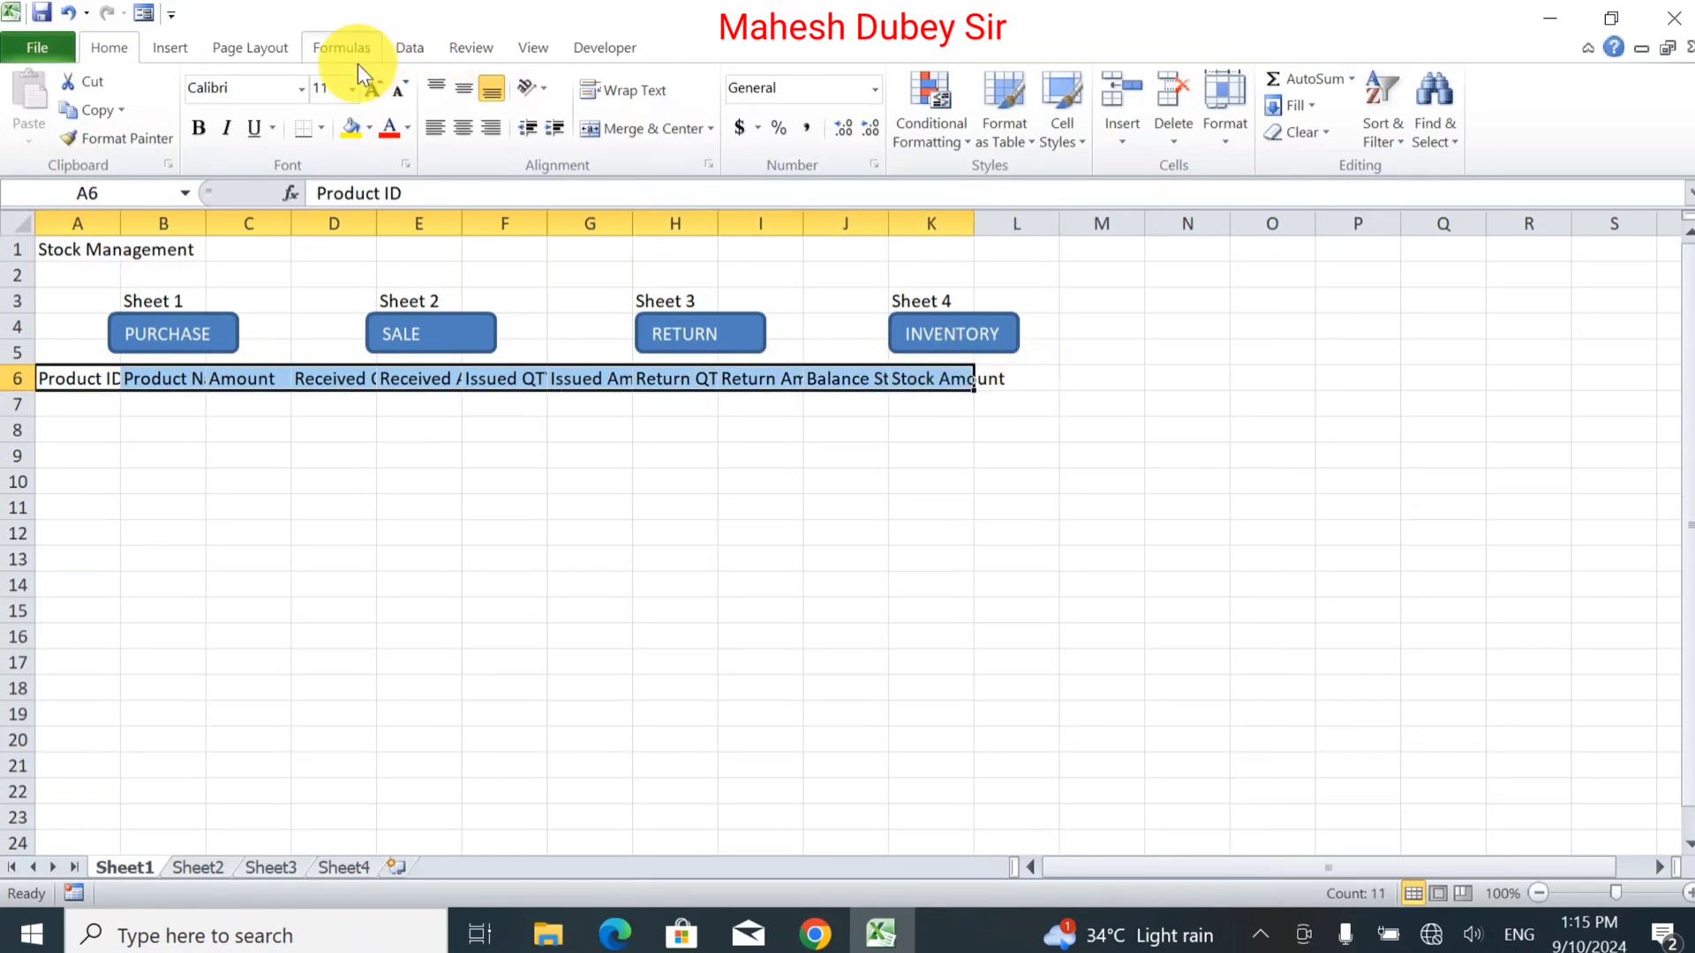
left_click(373, 90)
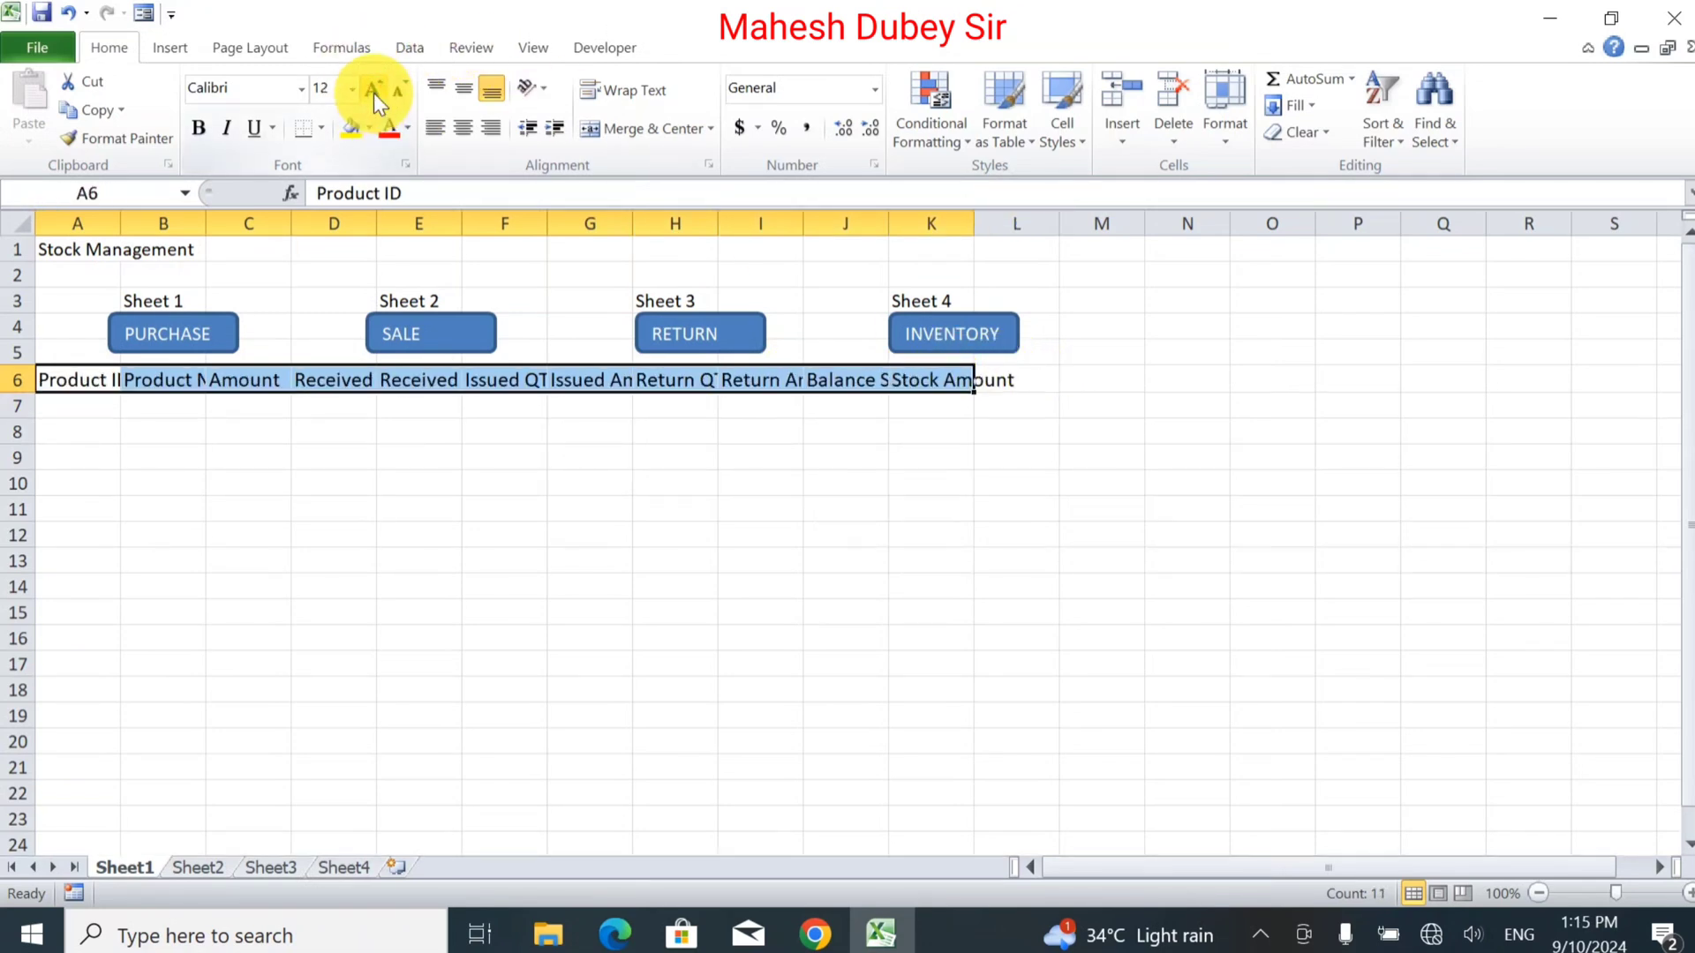
left_click(373, 93)
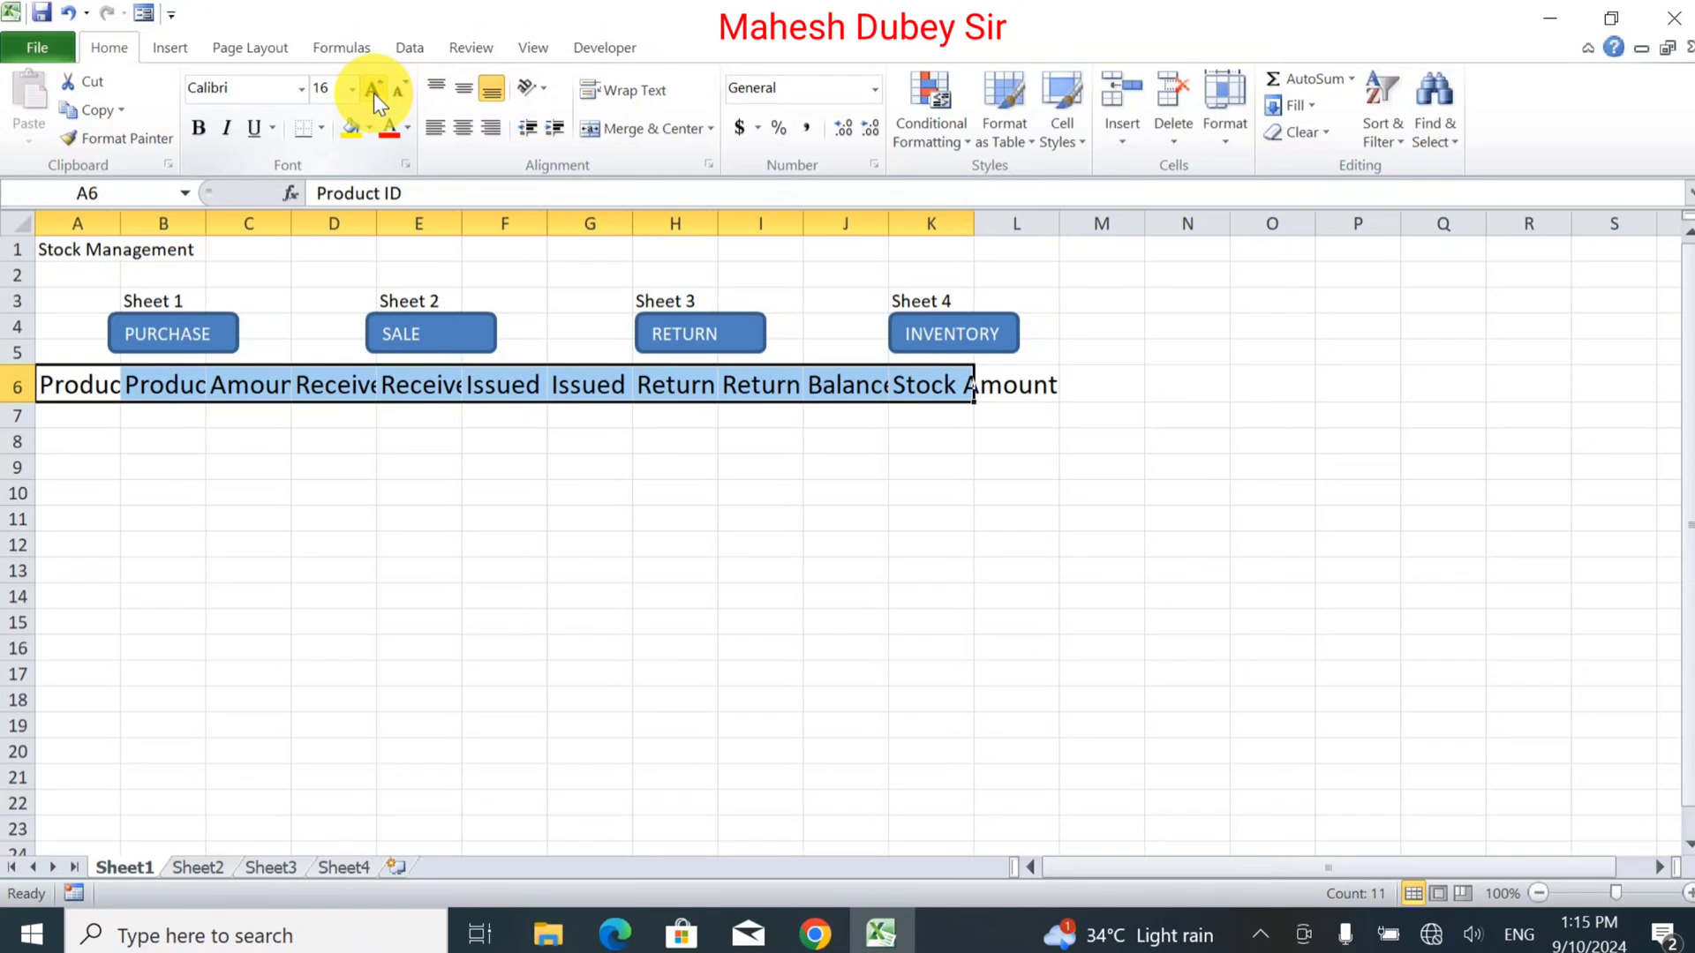
left_click(325, 88)
type("12")
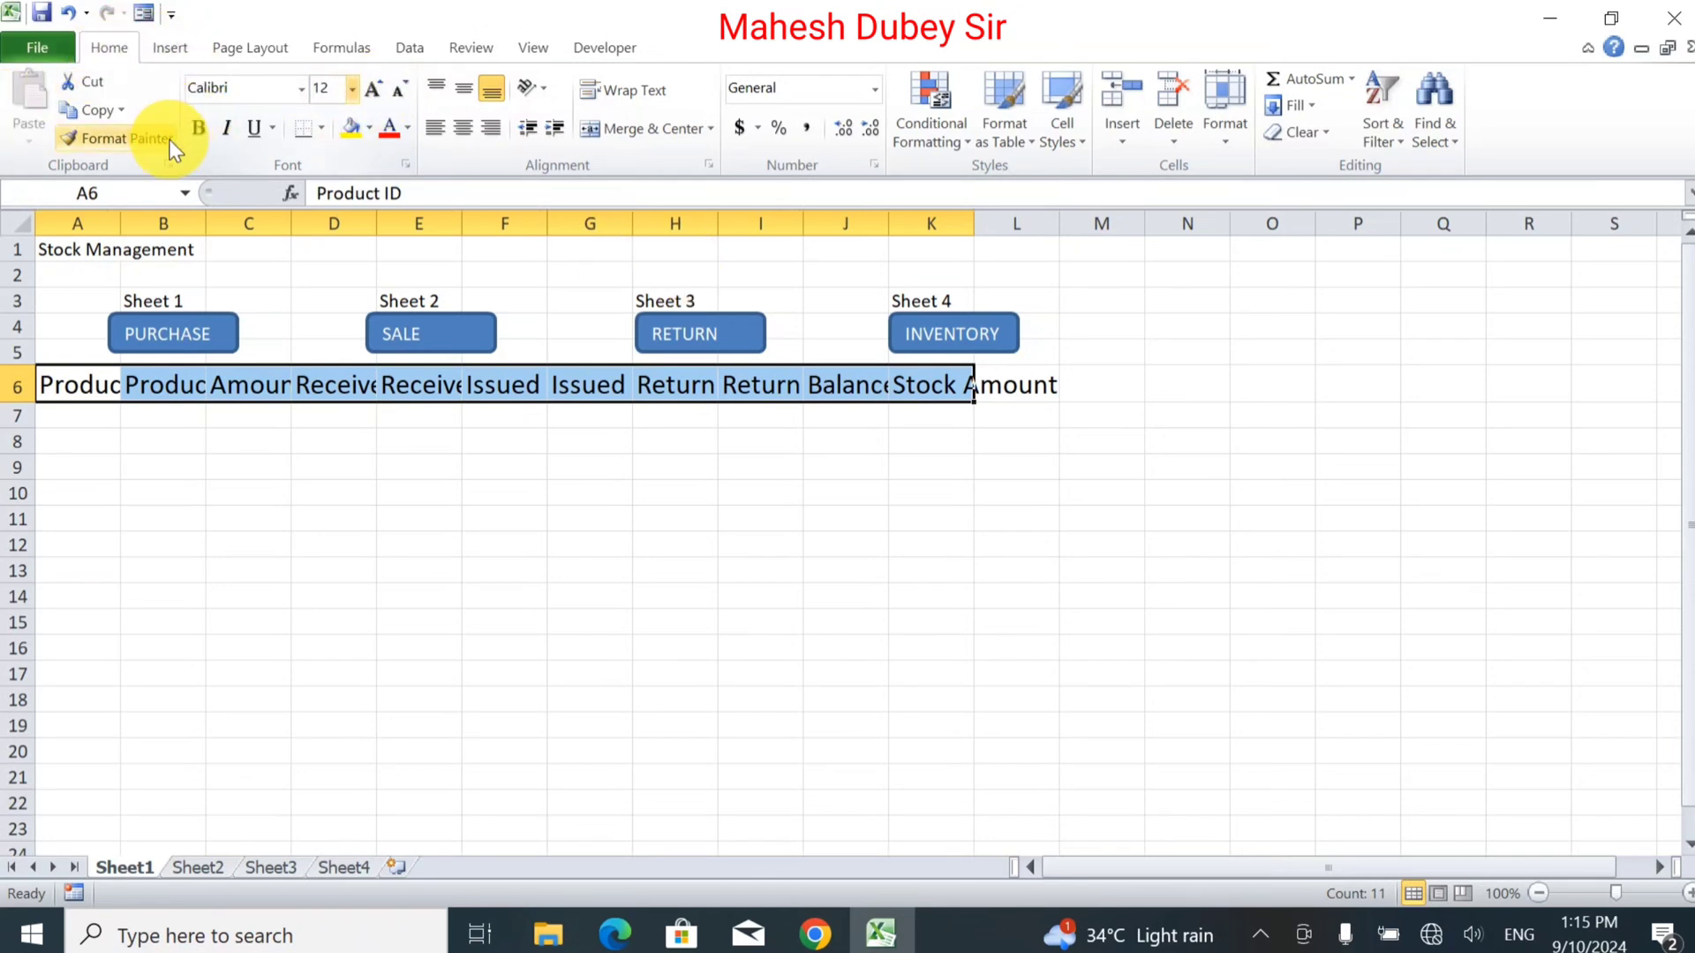
key("Return")
left_click(214, 130)
left_click(211, 129)
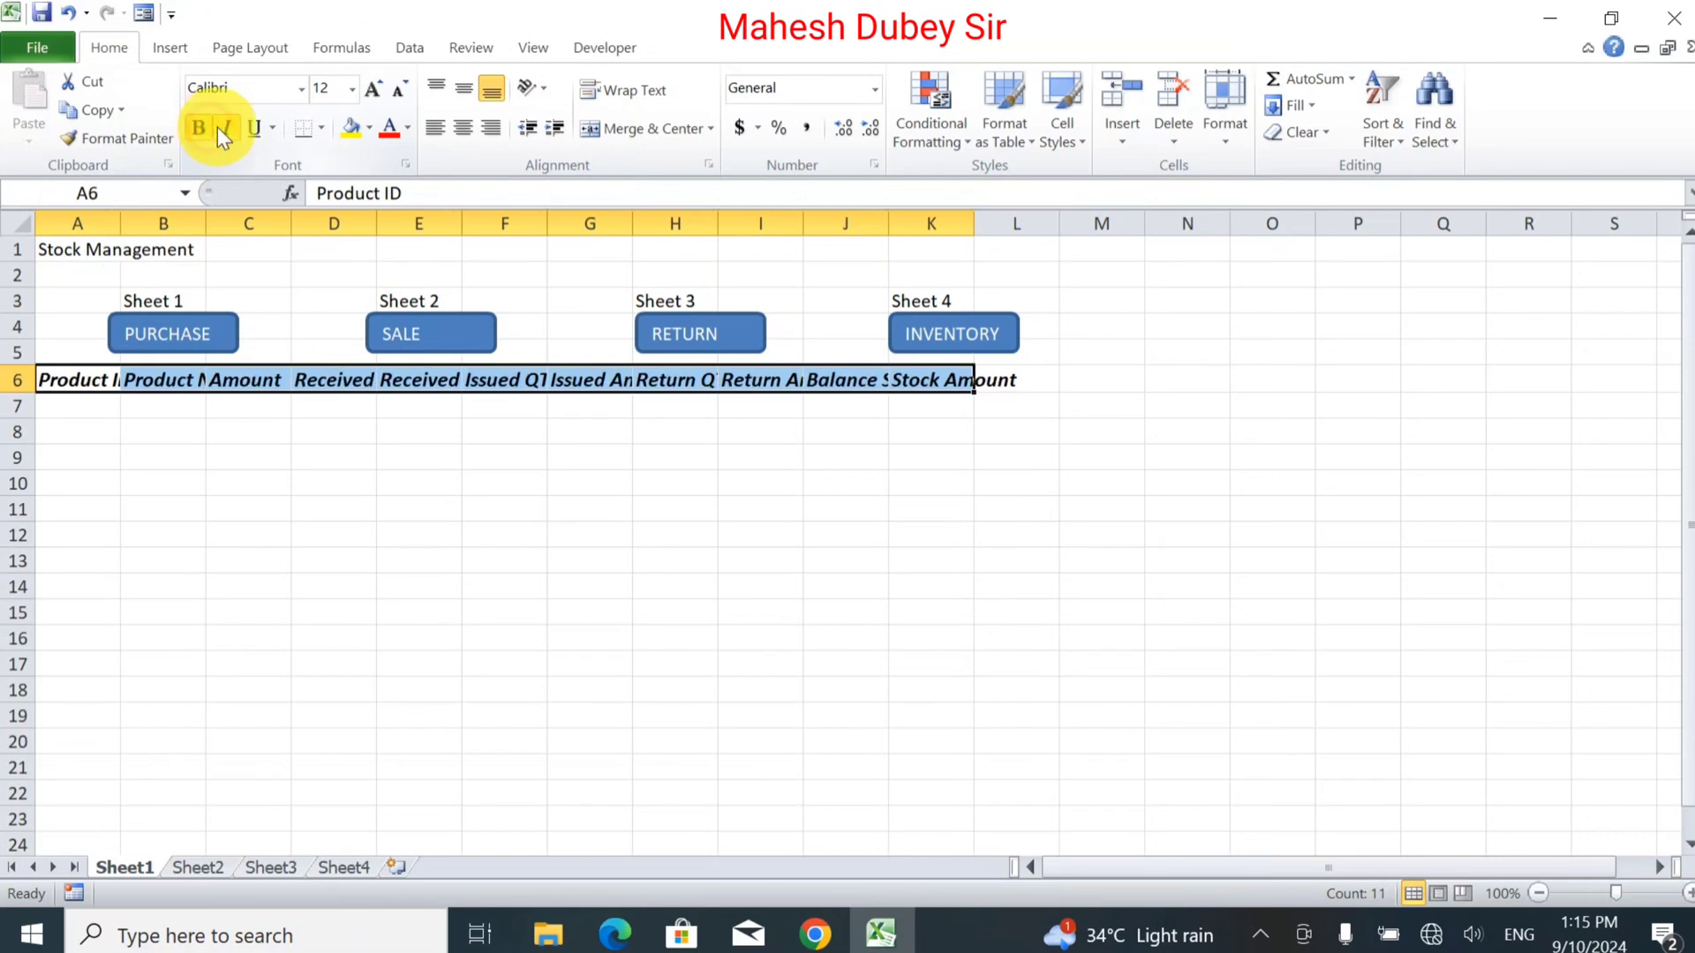
left_click(219, 127)
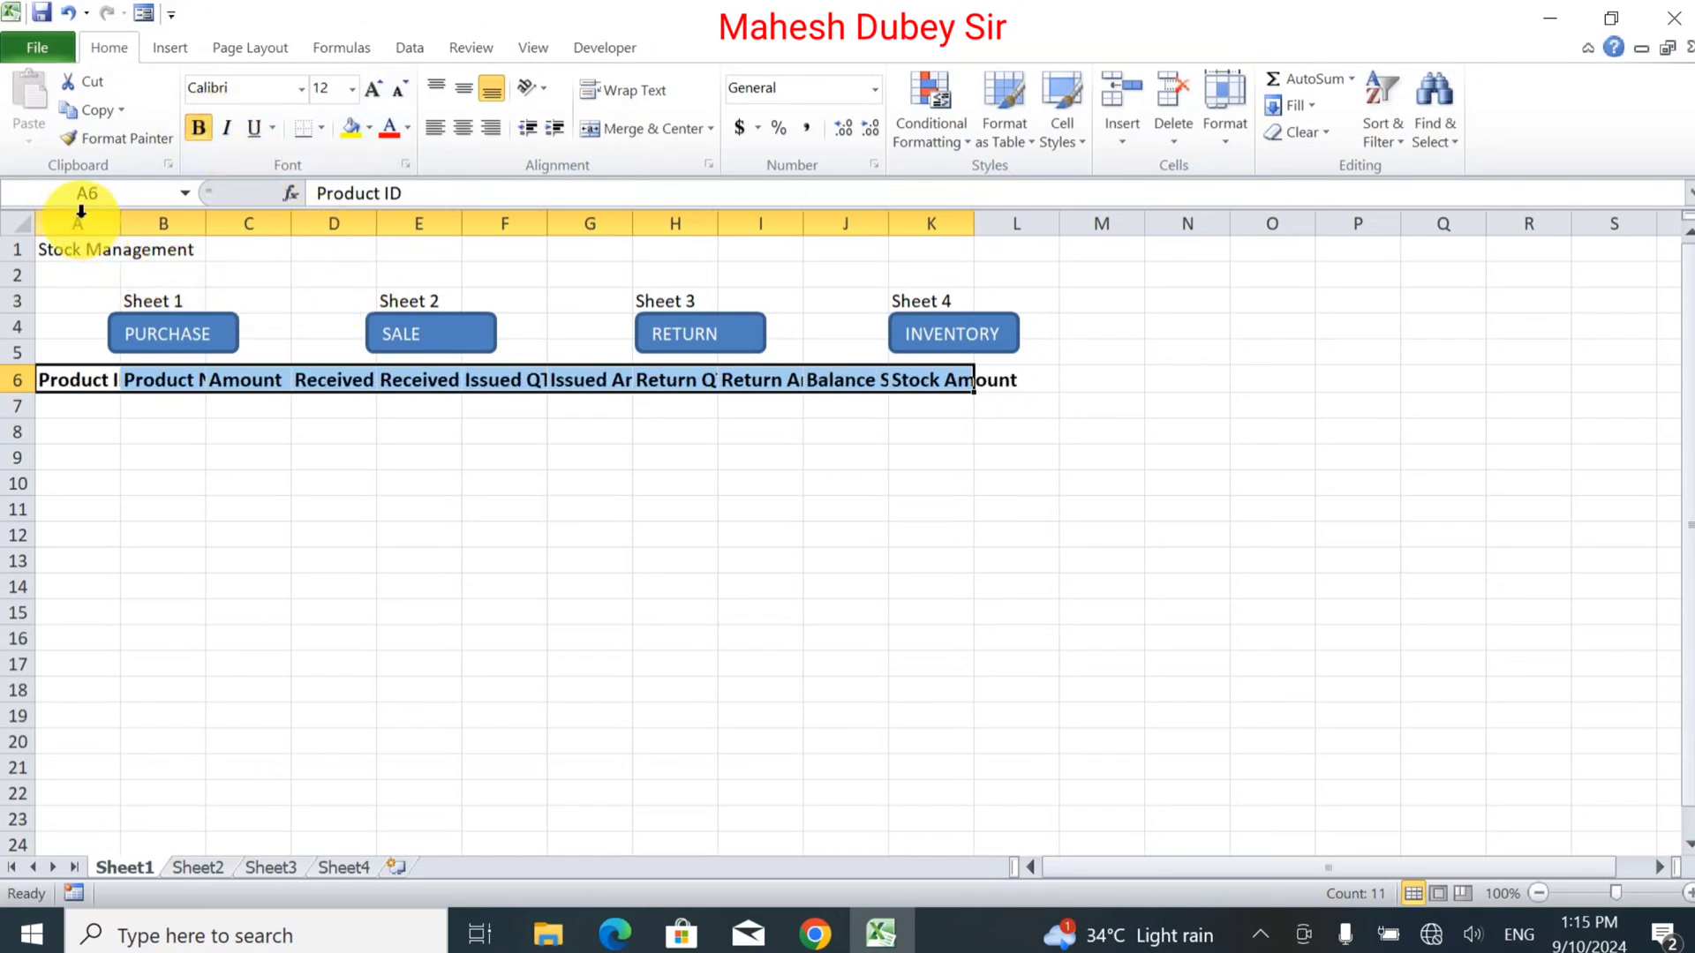
Step: Autofit the widths of columns A to K to their contents
left_click_drag(77, 224, 990, 222)
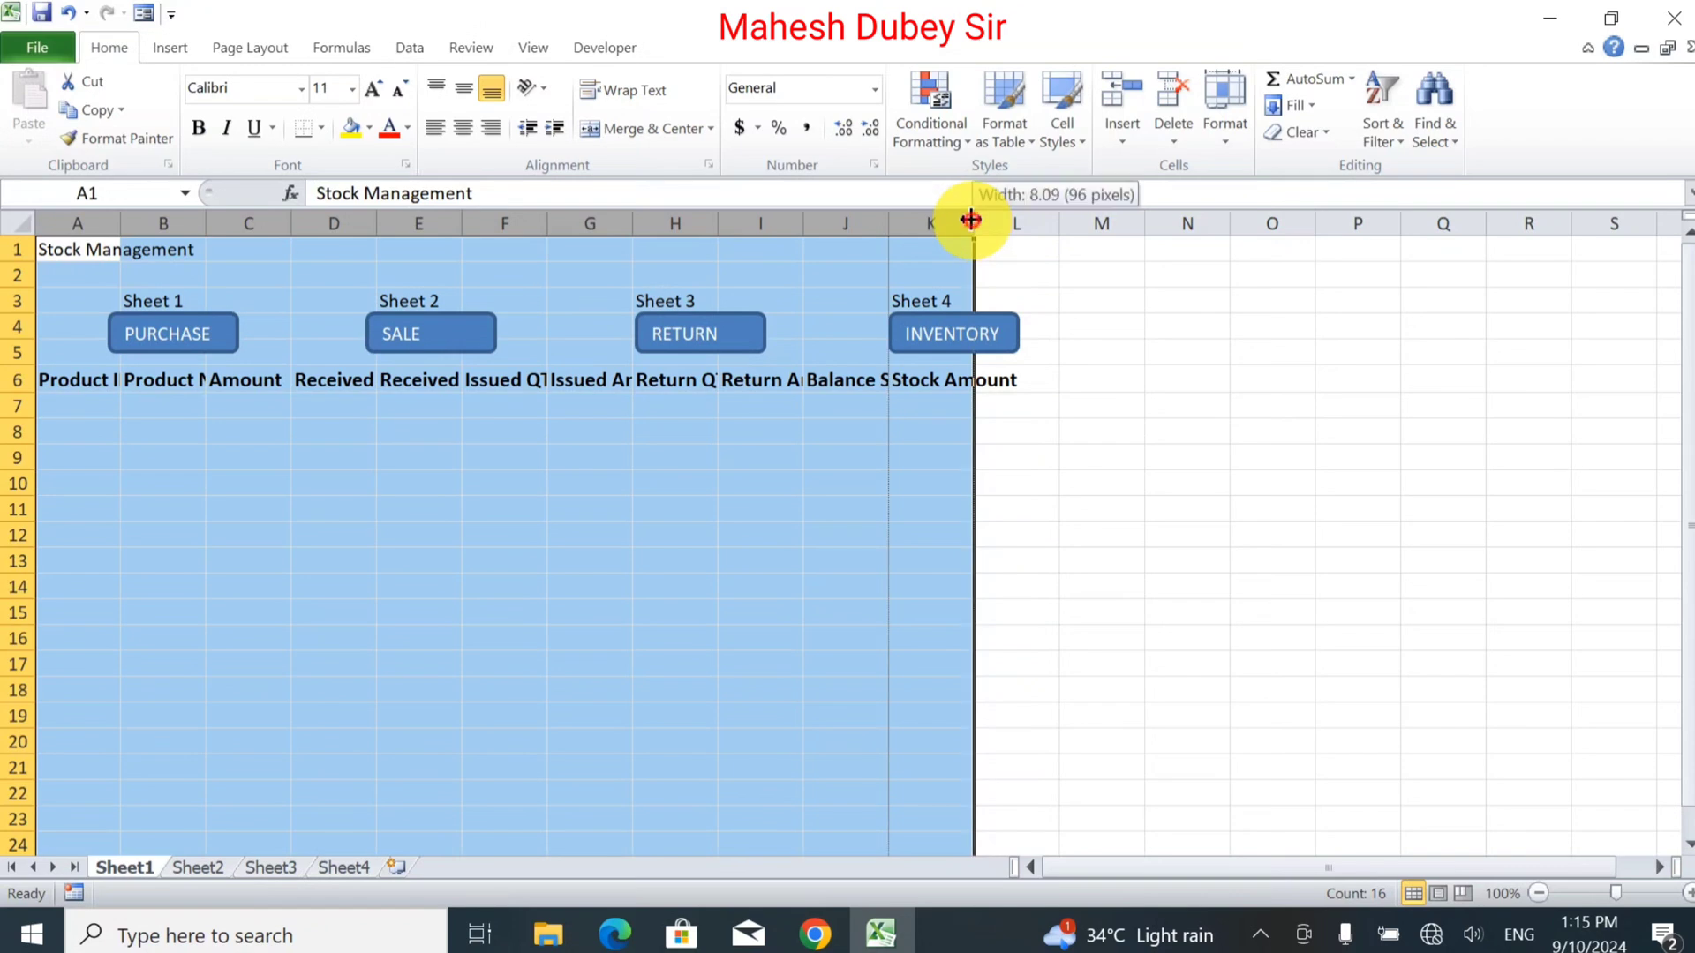
double_click(974, 221)
left_click(922, 512)
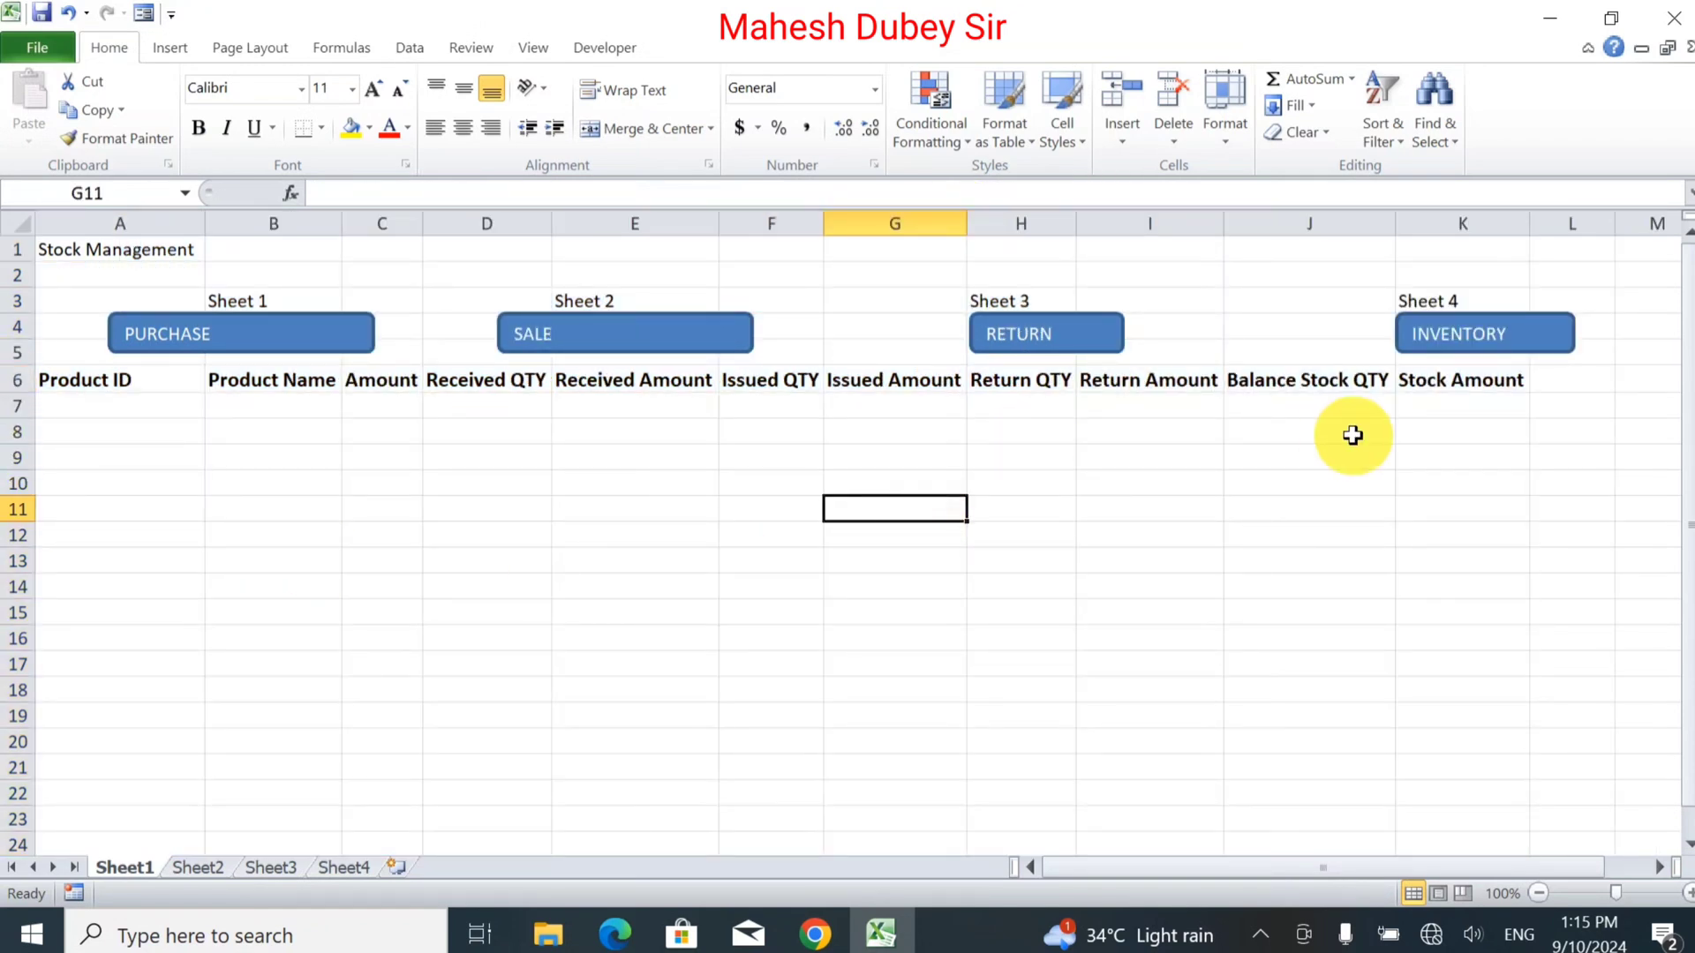
Step: Narrow the PURCHASE shape to end early in column B and make its label bold at size 14
left_click(345, 338)
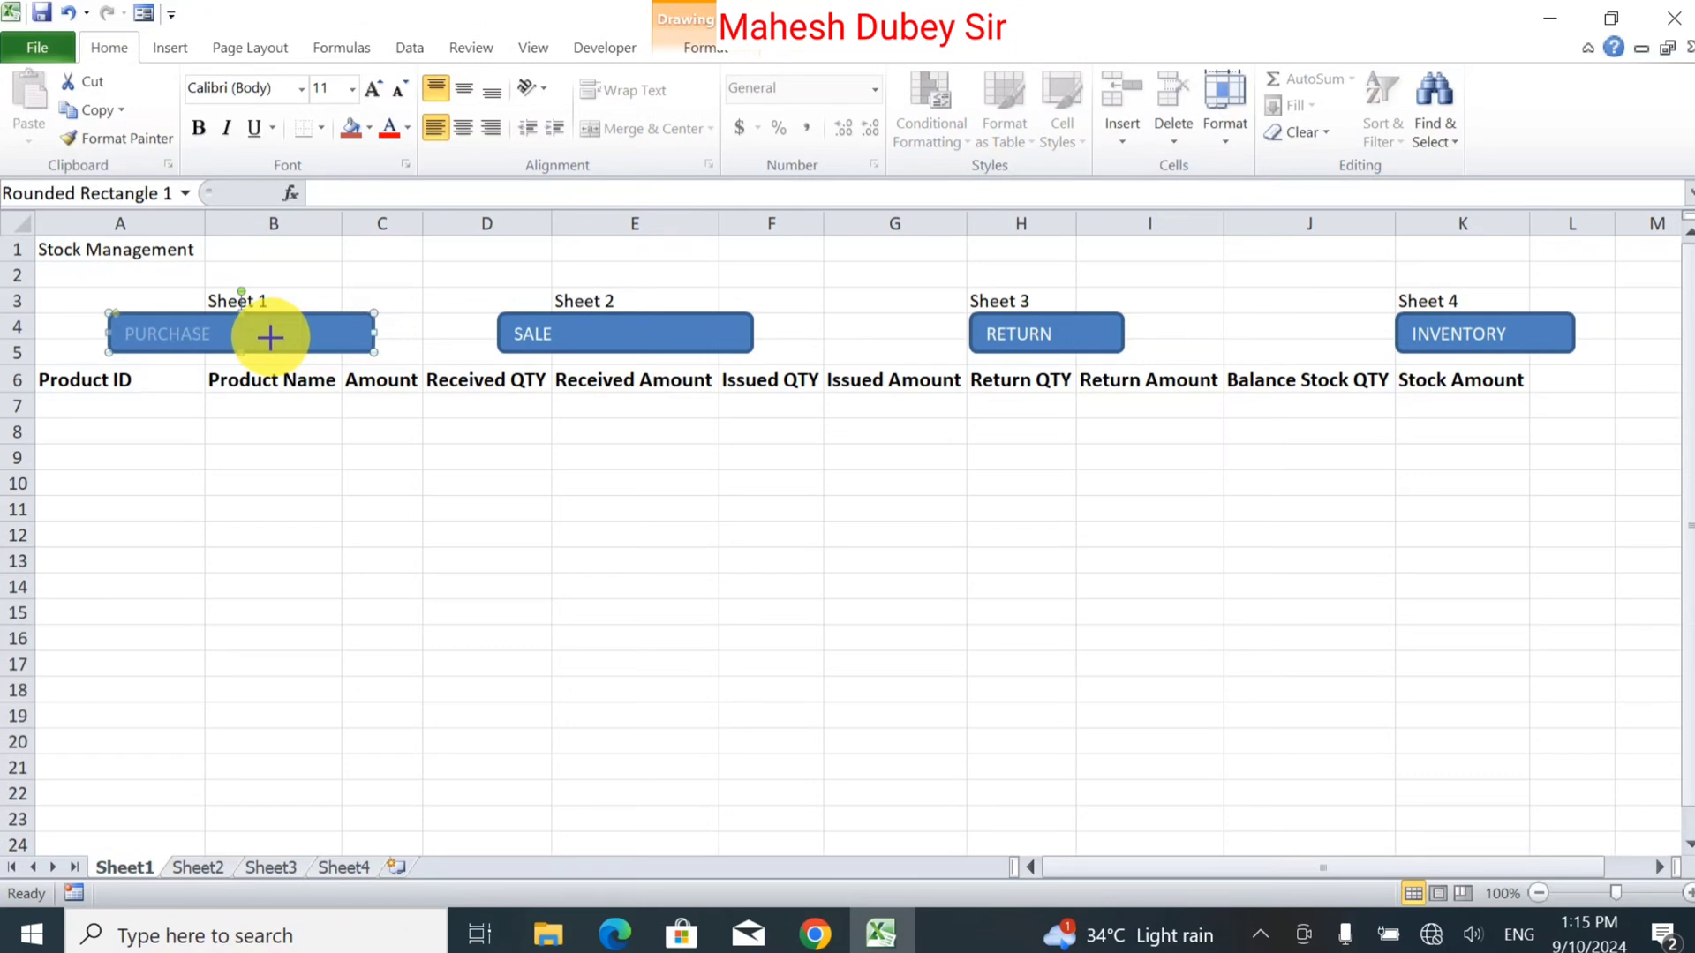
left_click_drag(270, 337, 270, 337)
left_click(373, 88)
left_click(373, 89)
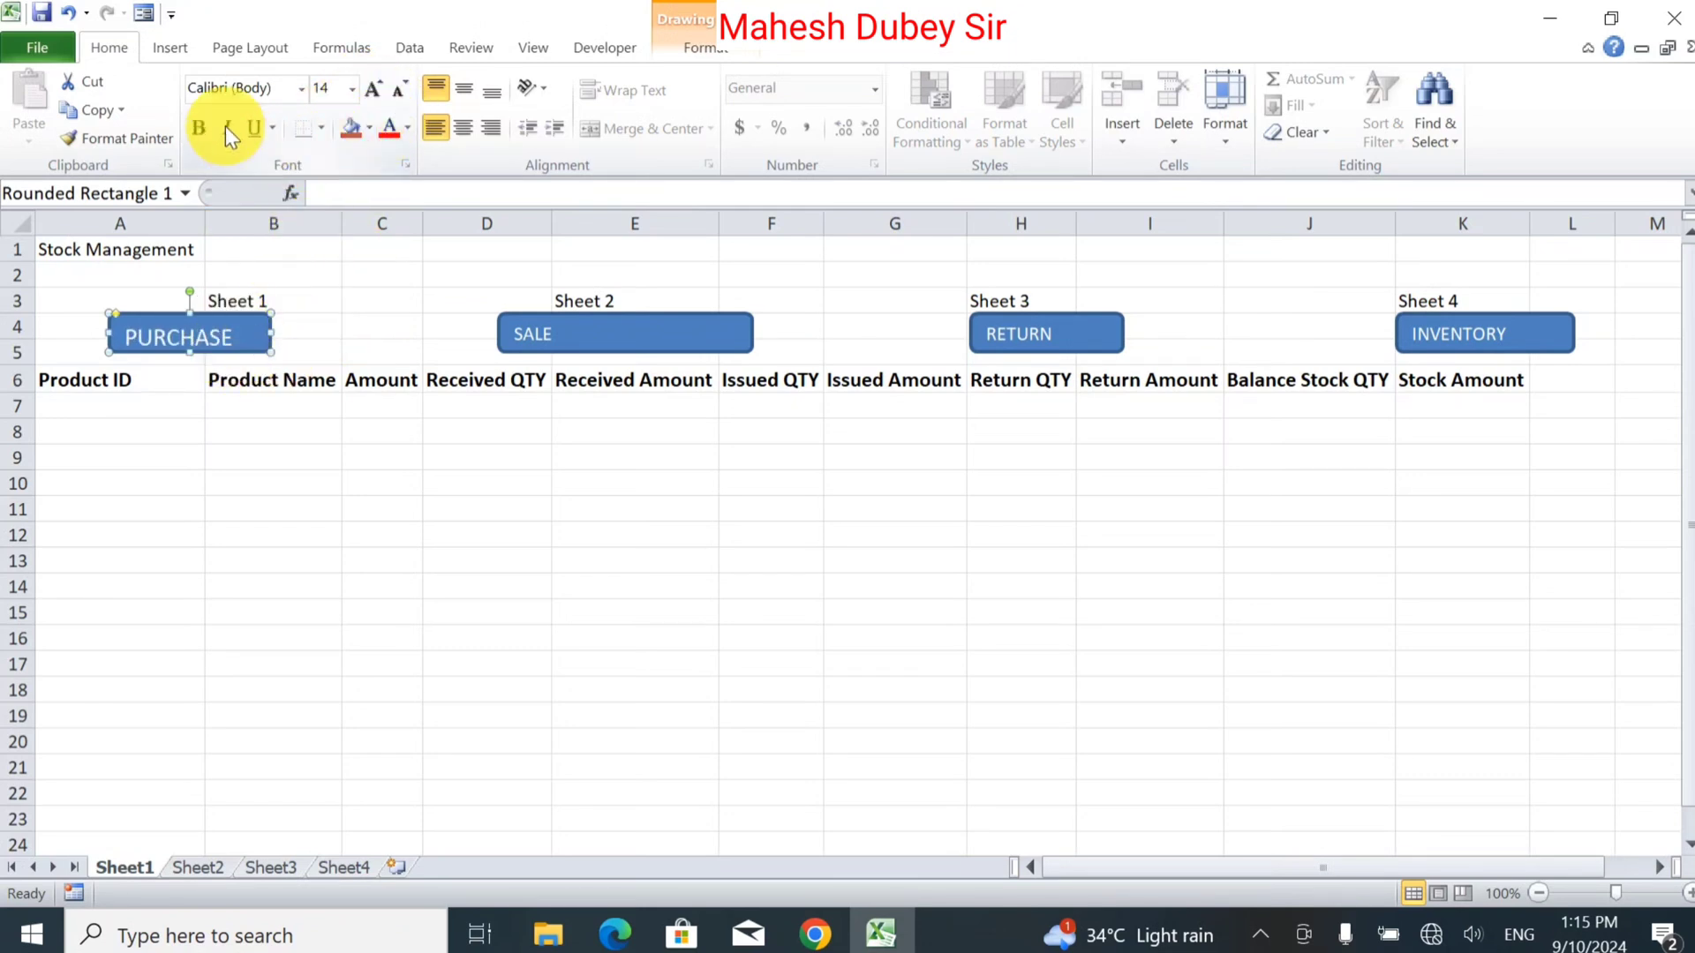
left_click(199, 128)
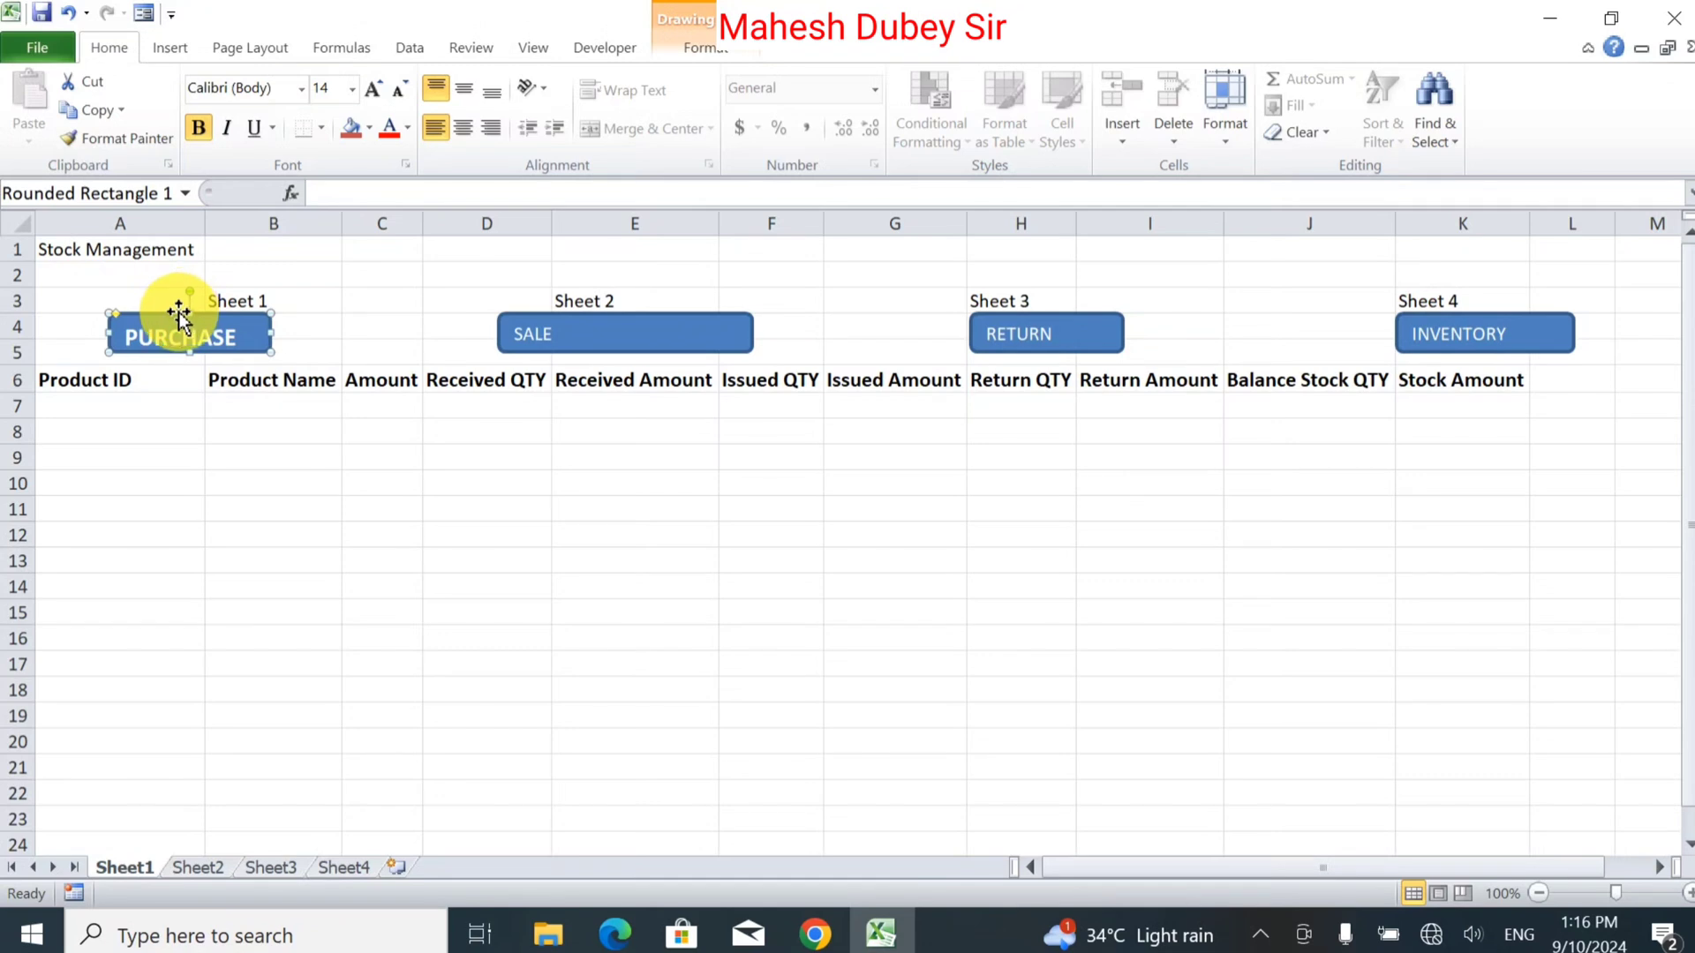
Step: Merge and center the Sheet 1 label across A3 and B3 and make it bold
double_click(250, 299)
mouse_move(250, 298)
left_mouse_down()
mouse_move(165, 283)
mouse_move(238, 293)
left_mouse_up()
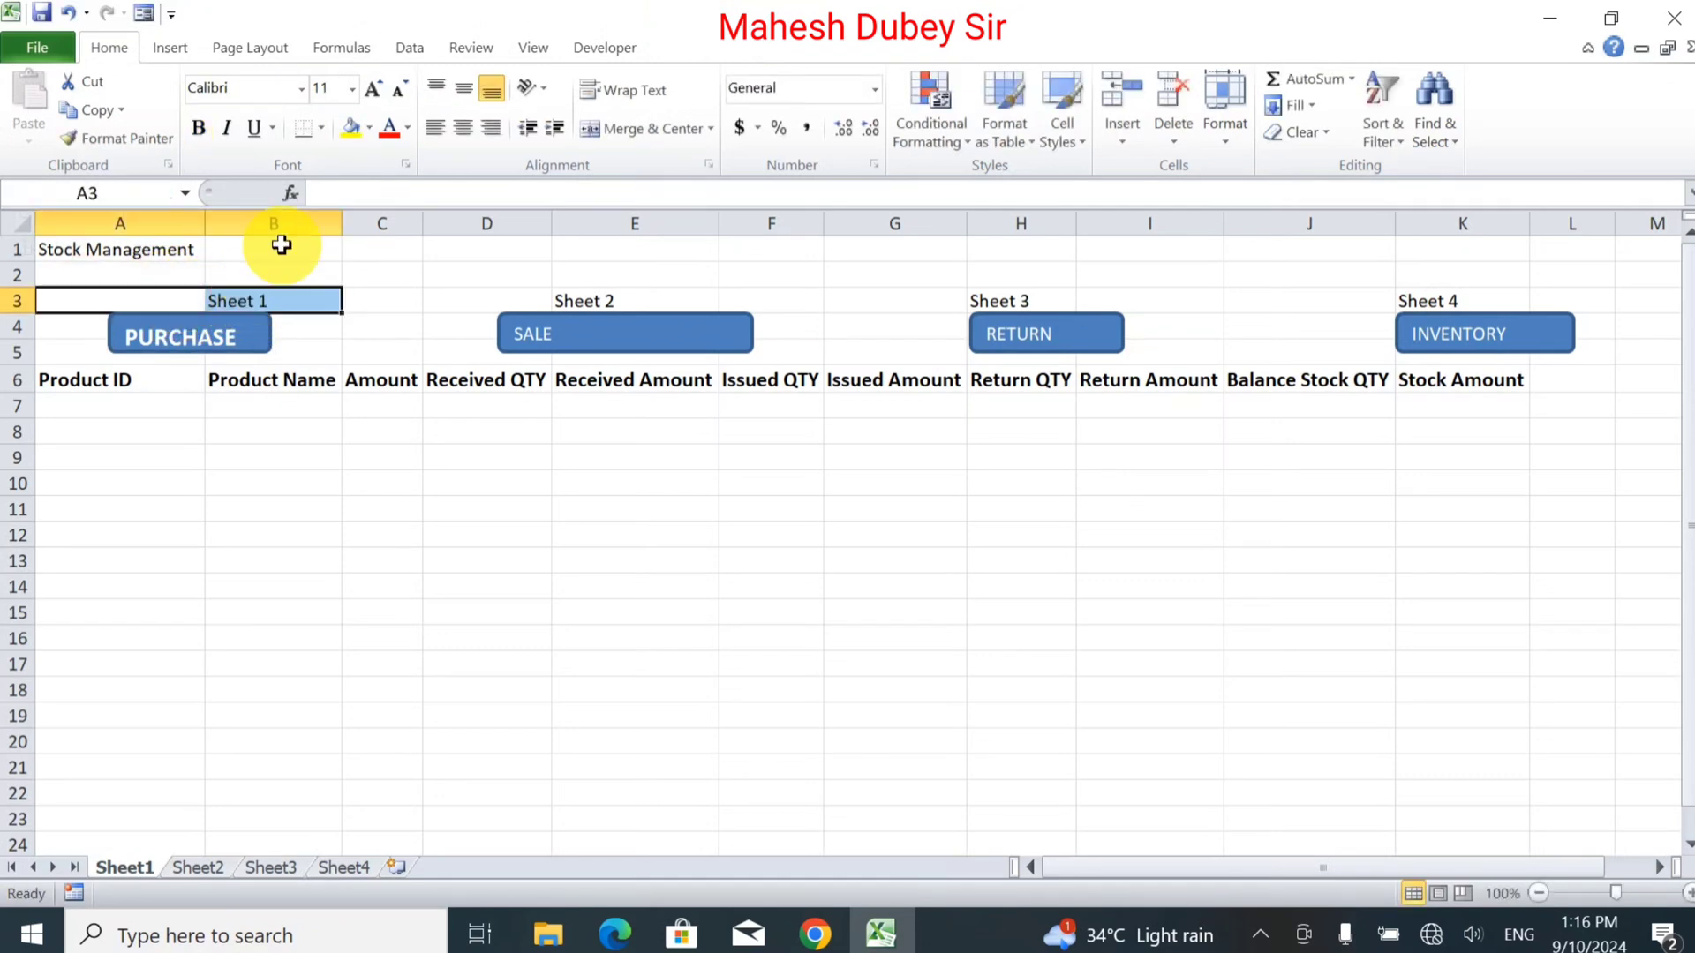
left_click(607, 128)
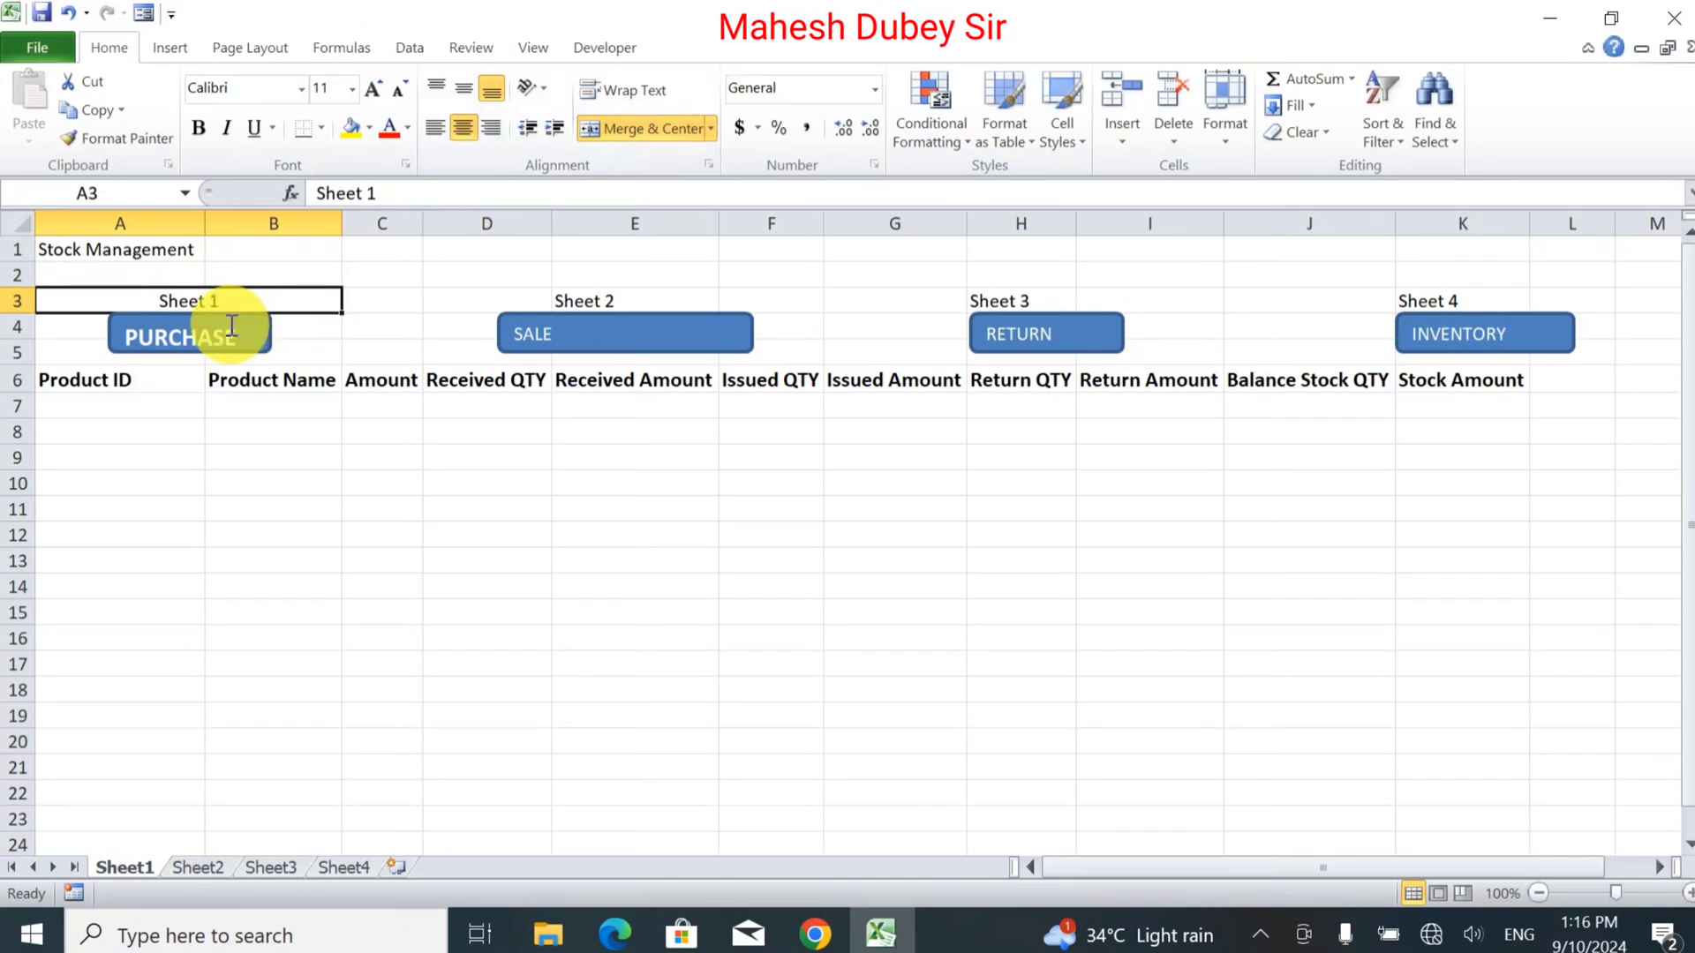
left_click(199, 128)
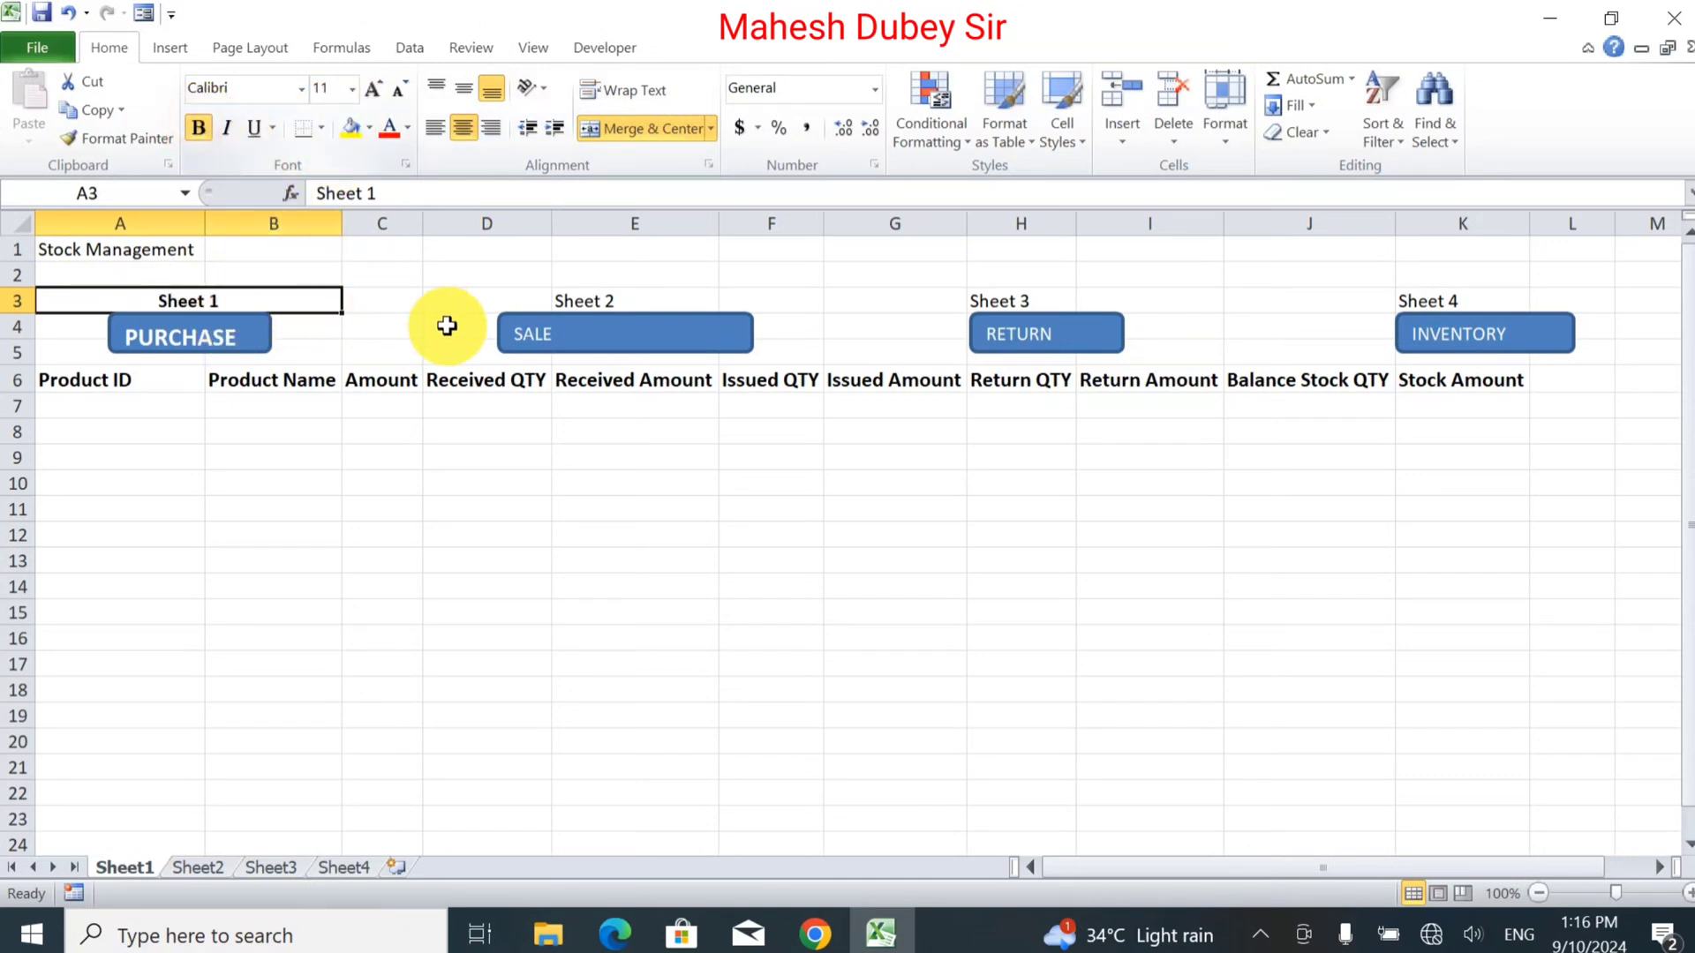
Step: Merge and center the Sheet 2 label across D3 and E3 and make it bold
left_click(543, 298)
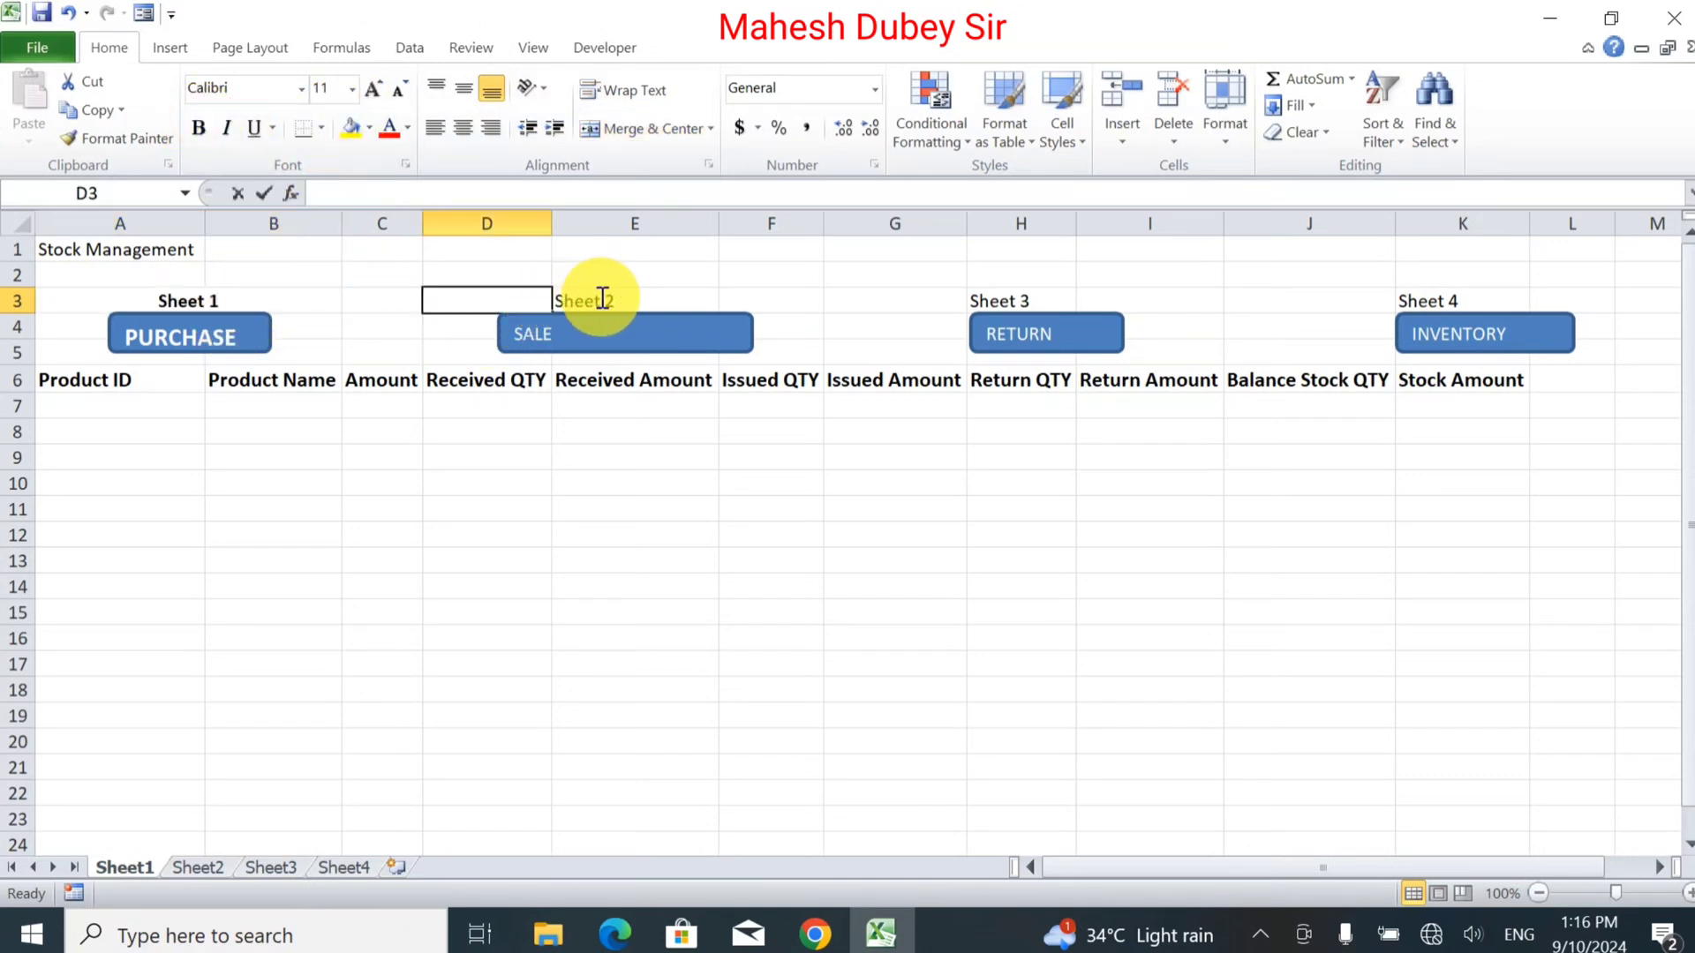
left_click_drag(644, 298, 543, 302)
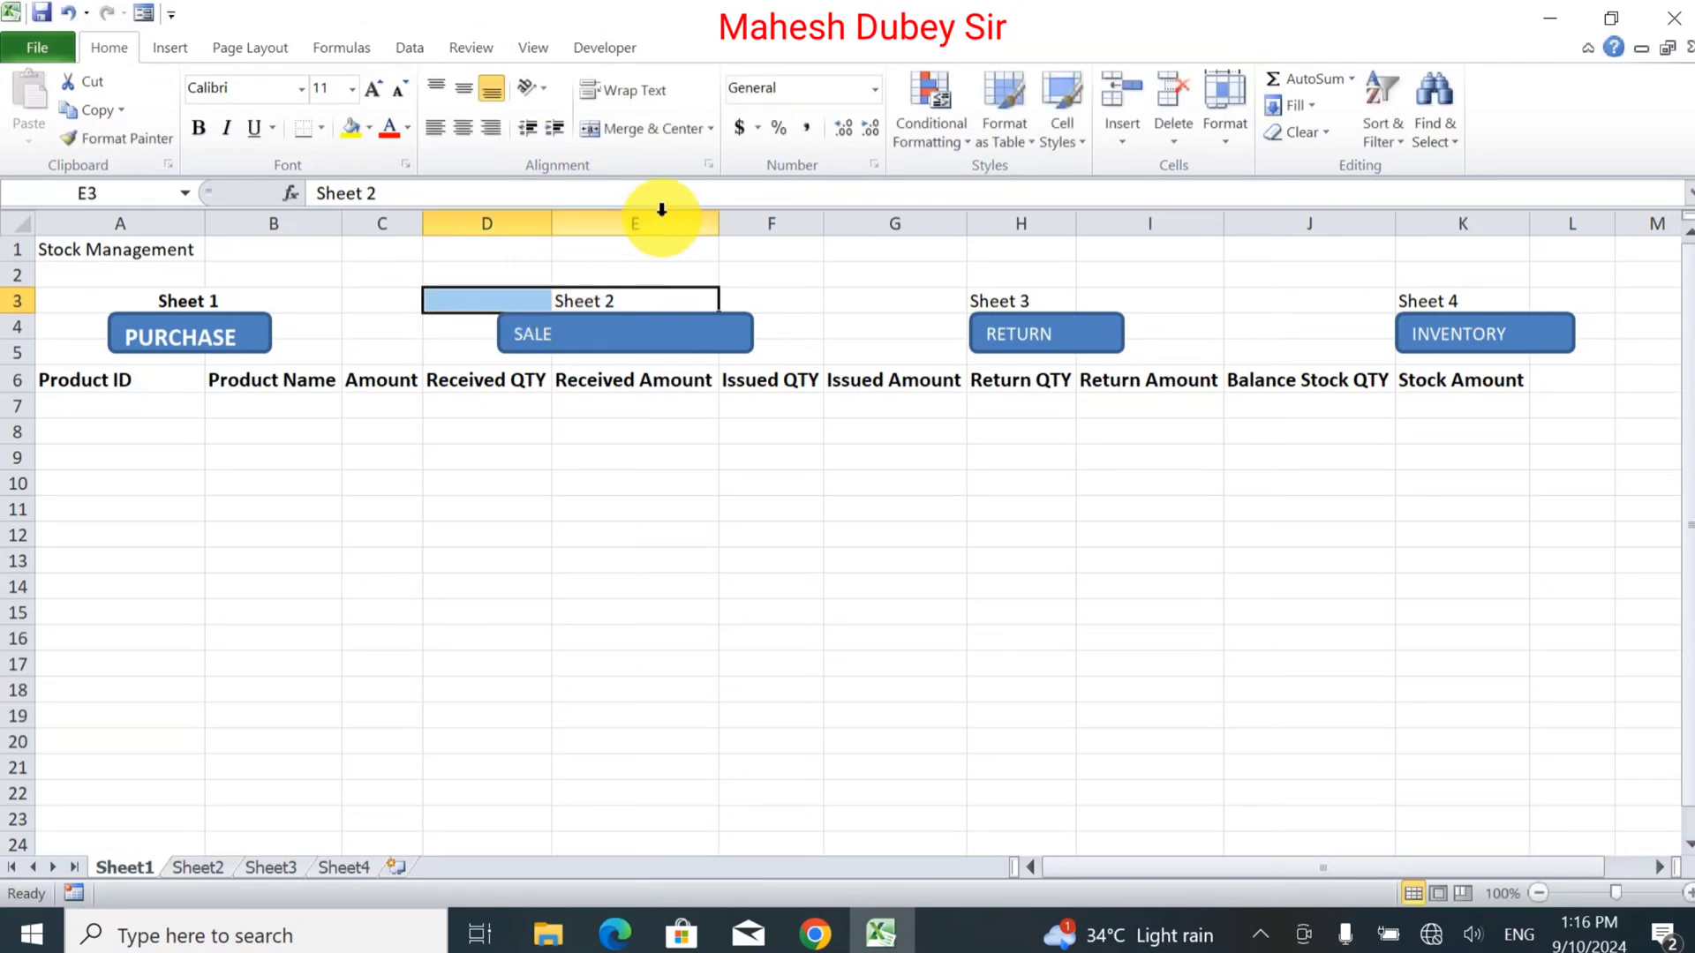
left_click(650, 128)
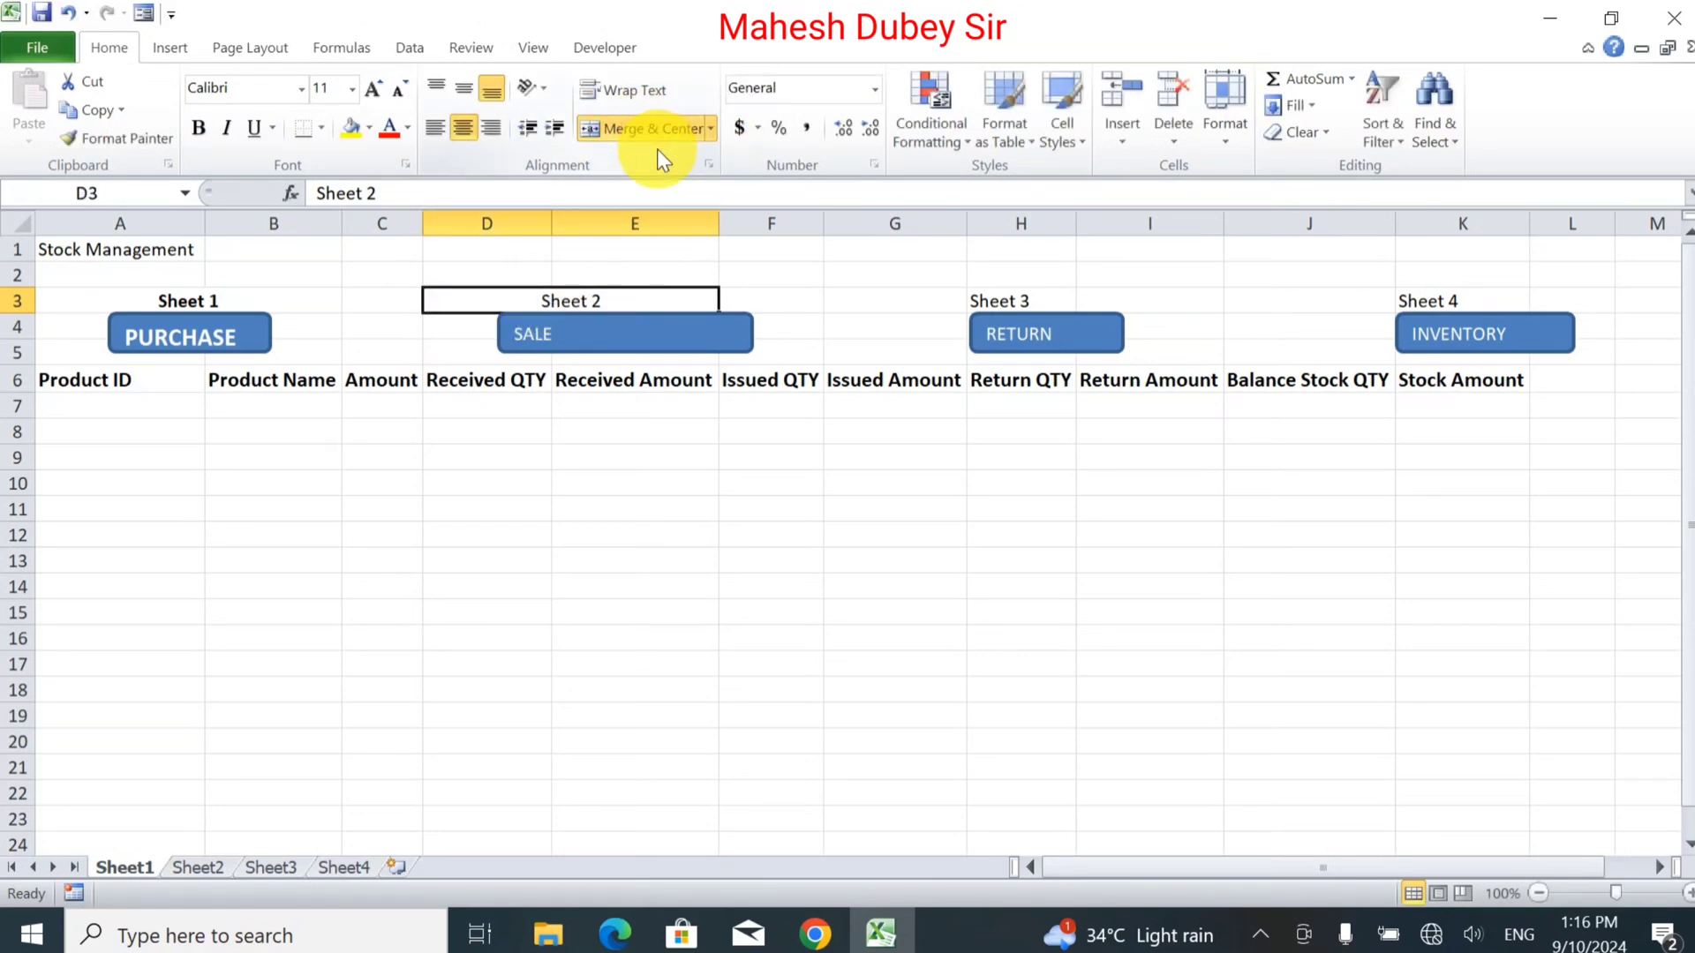
left_click(198, 128)
Step: Narrow and position the SALE shape under the Sheet 2 label, and make its text size 12, bold and centered
left_click_drag(612, 347, 573, 345)
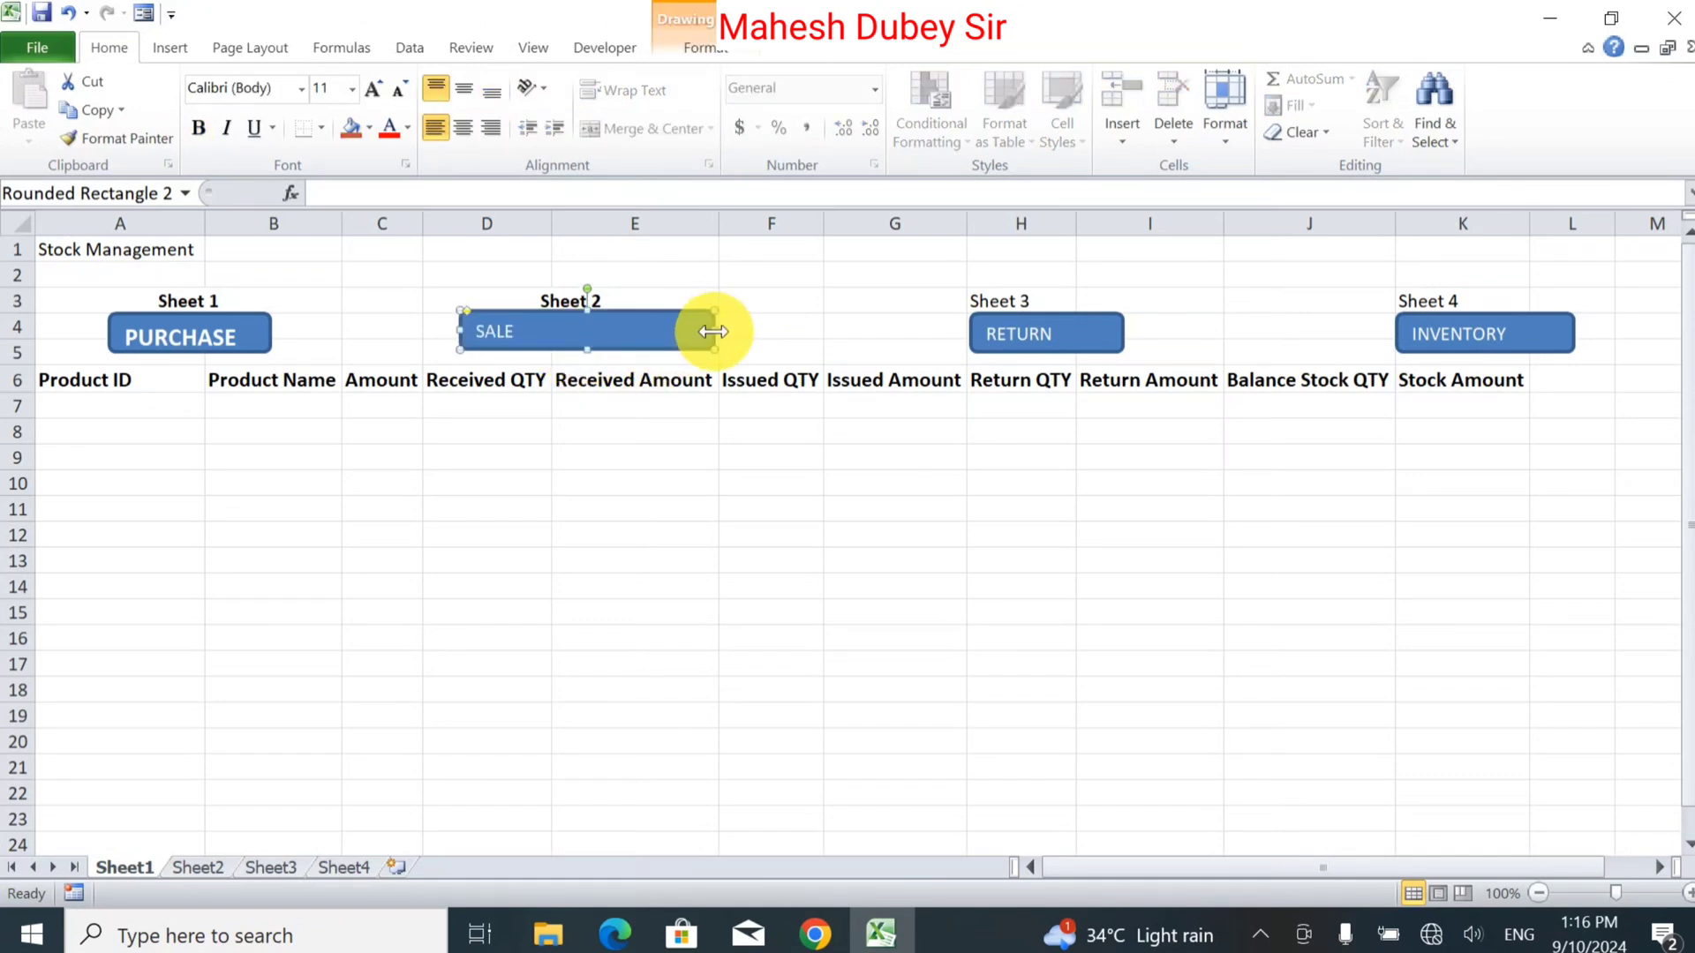
left_click_drag(708, 334, 644, 314)
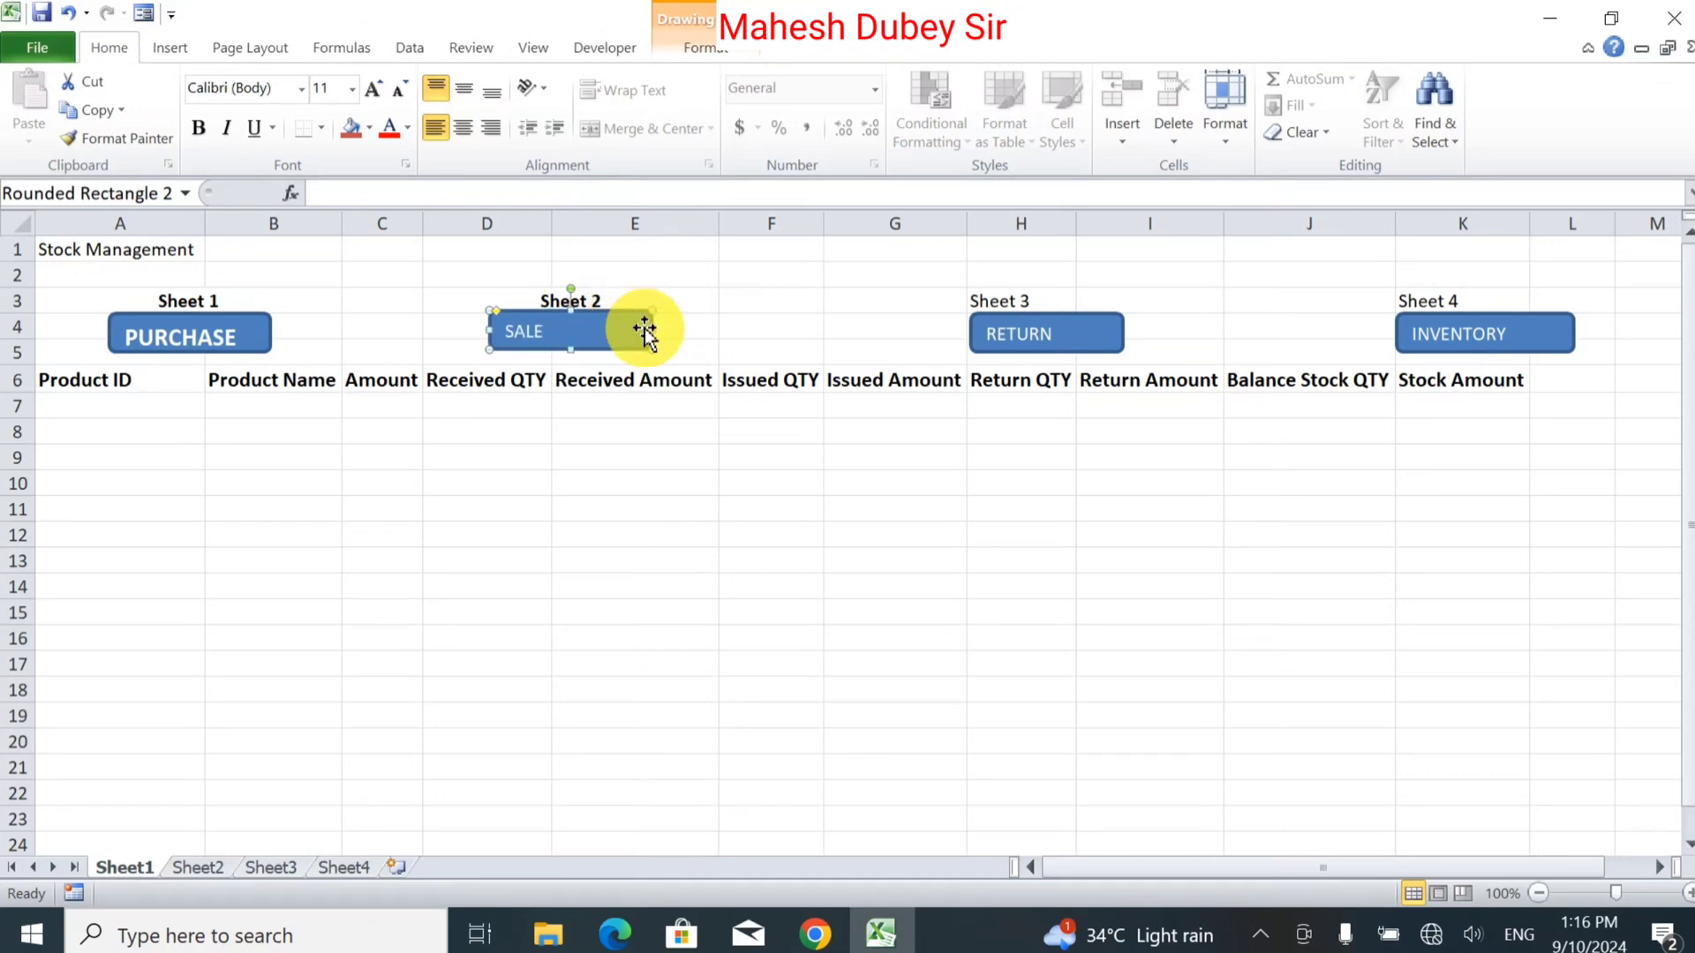
left_click(378, 90)
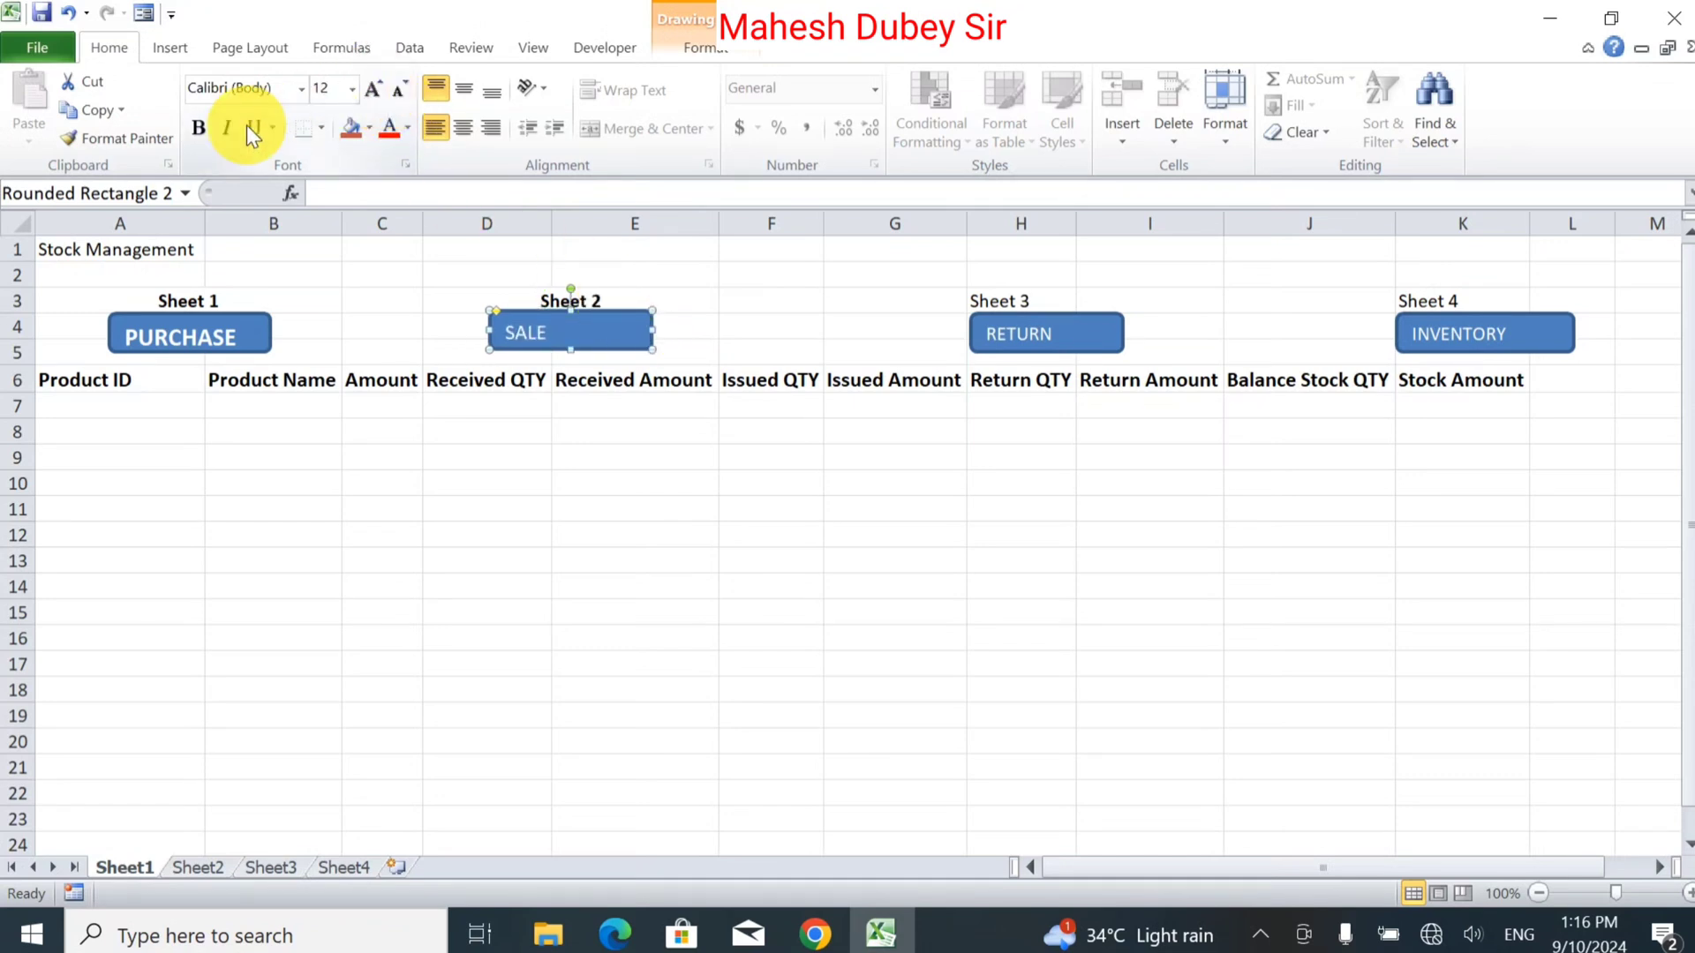
left_click(199, 128)
left_click(461, 130)
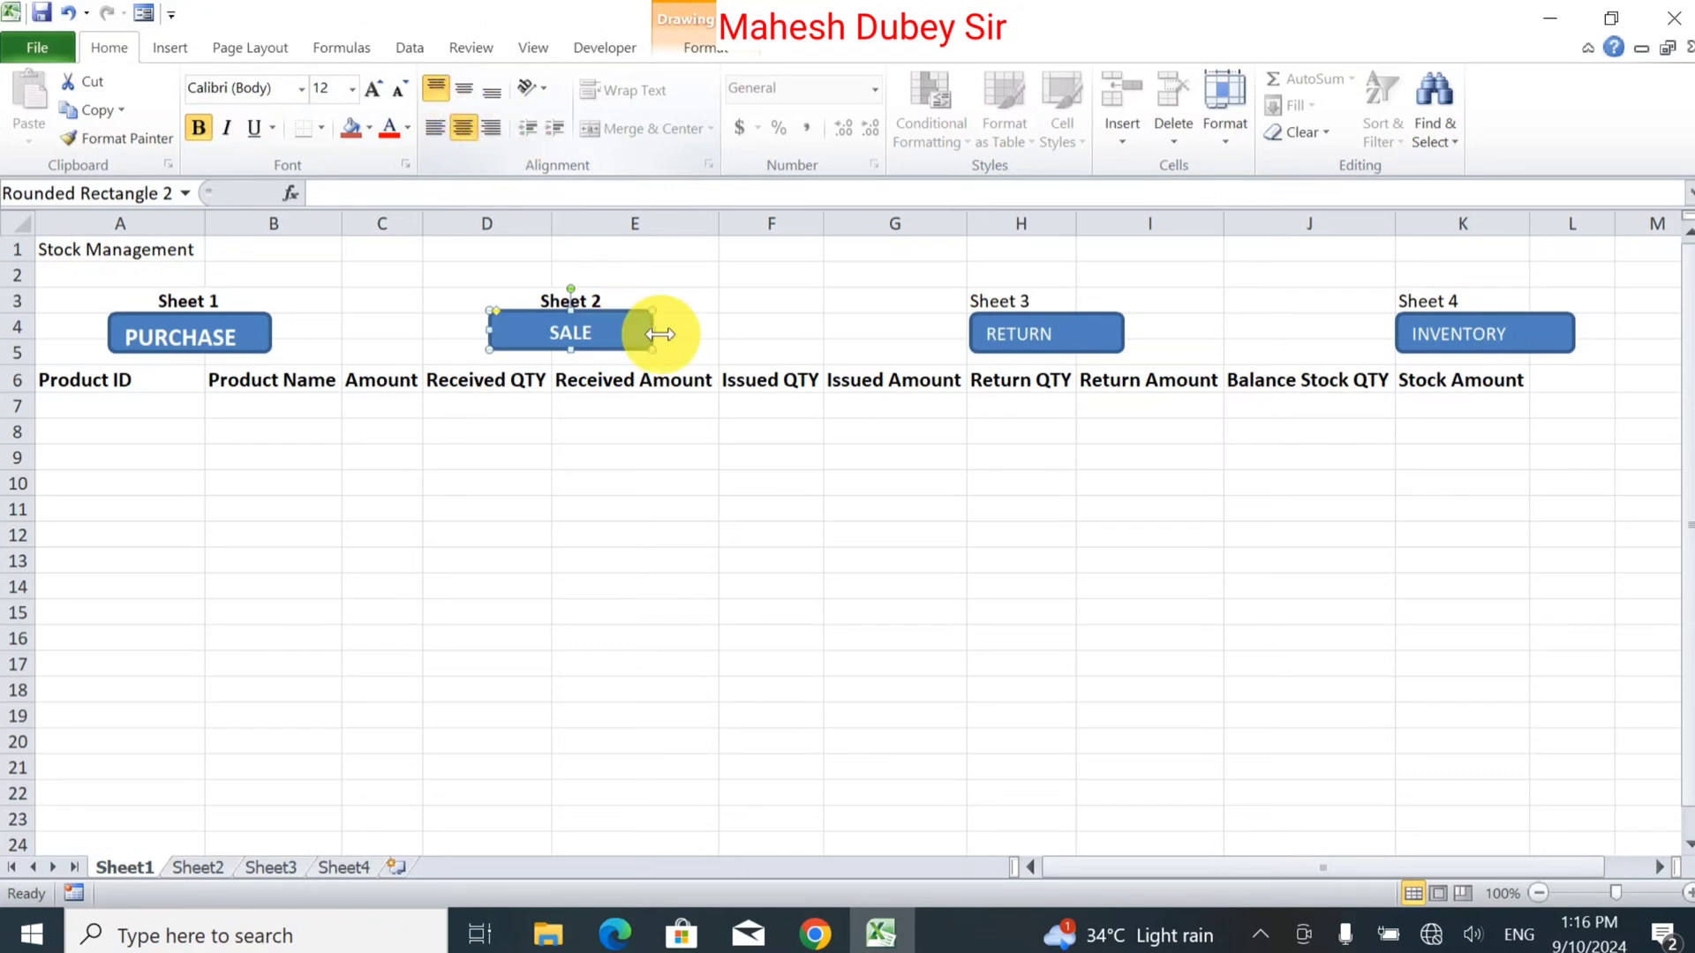
Step: Center the PURCHASE shape's text and make the RETURN shape's text size 12, bold and centered
left_click(223, 318)
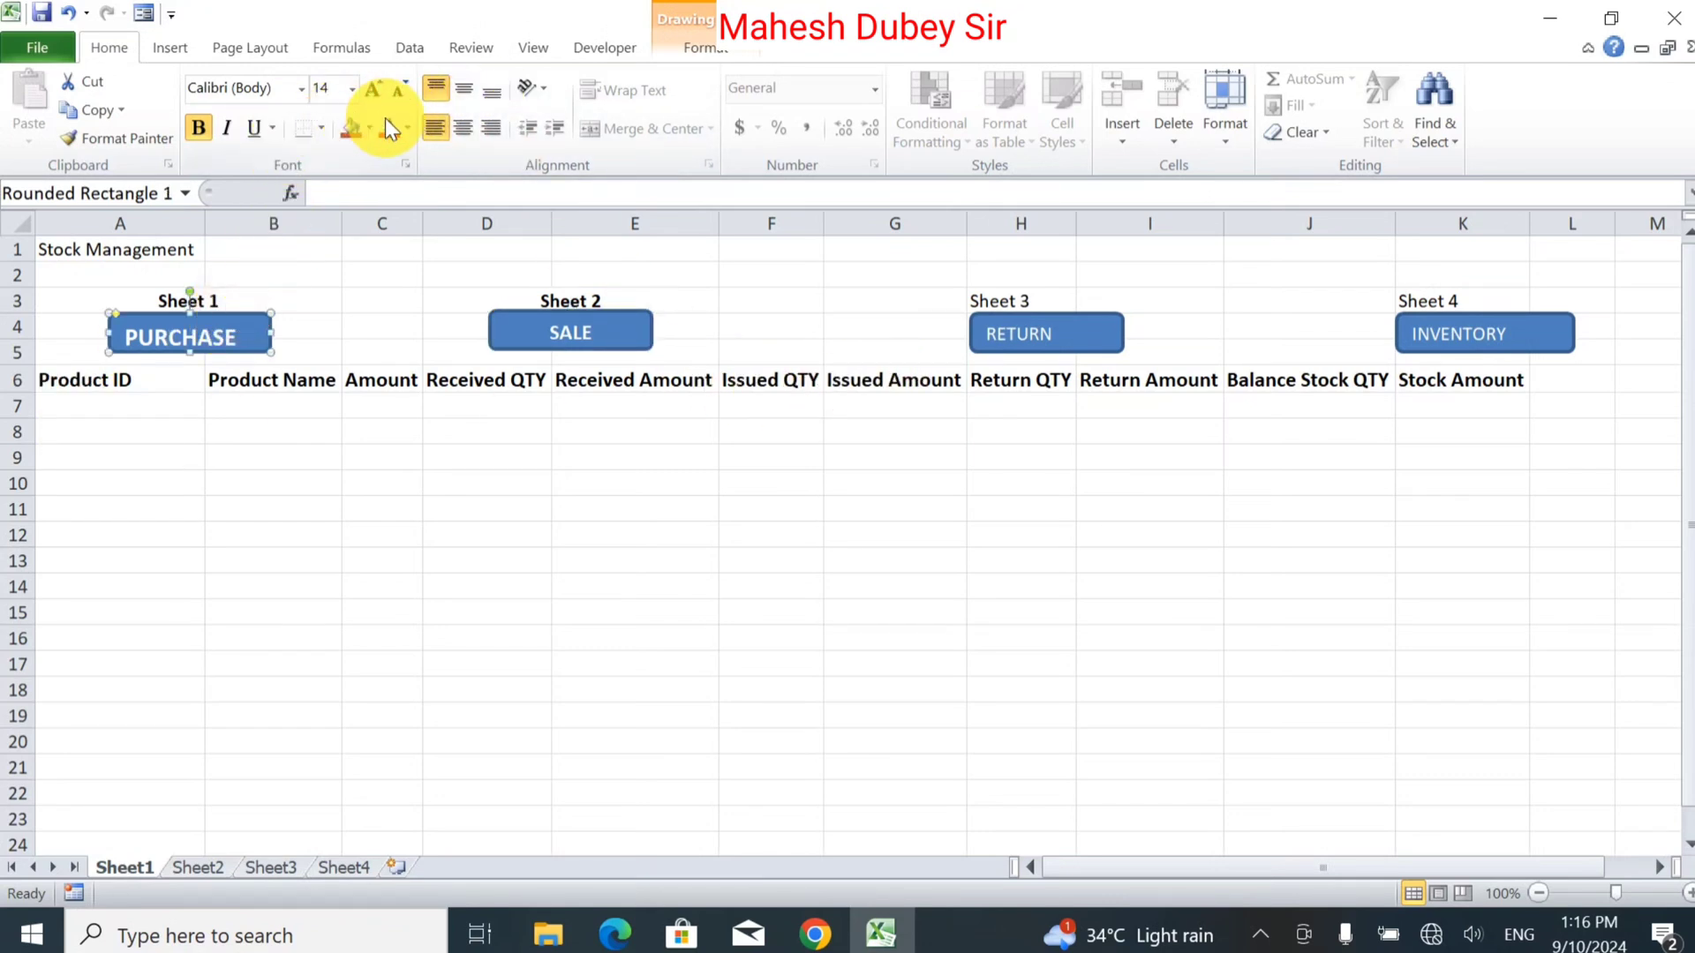
left_click(461, 128)
left_click(1006, 345)
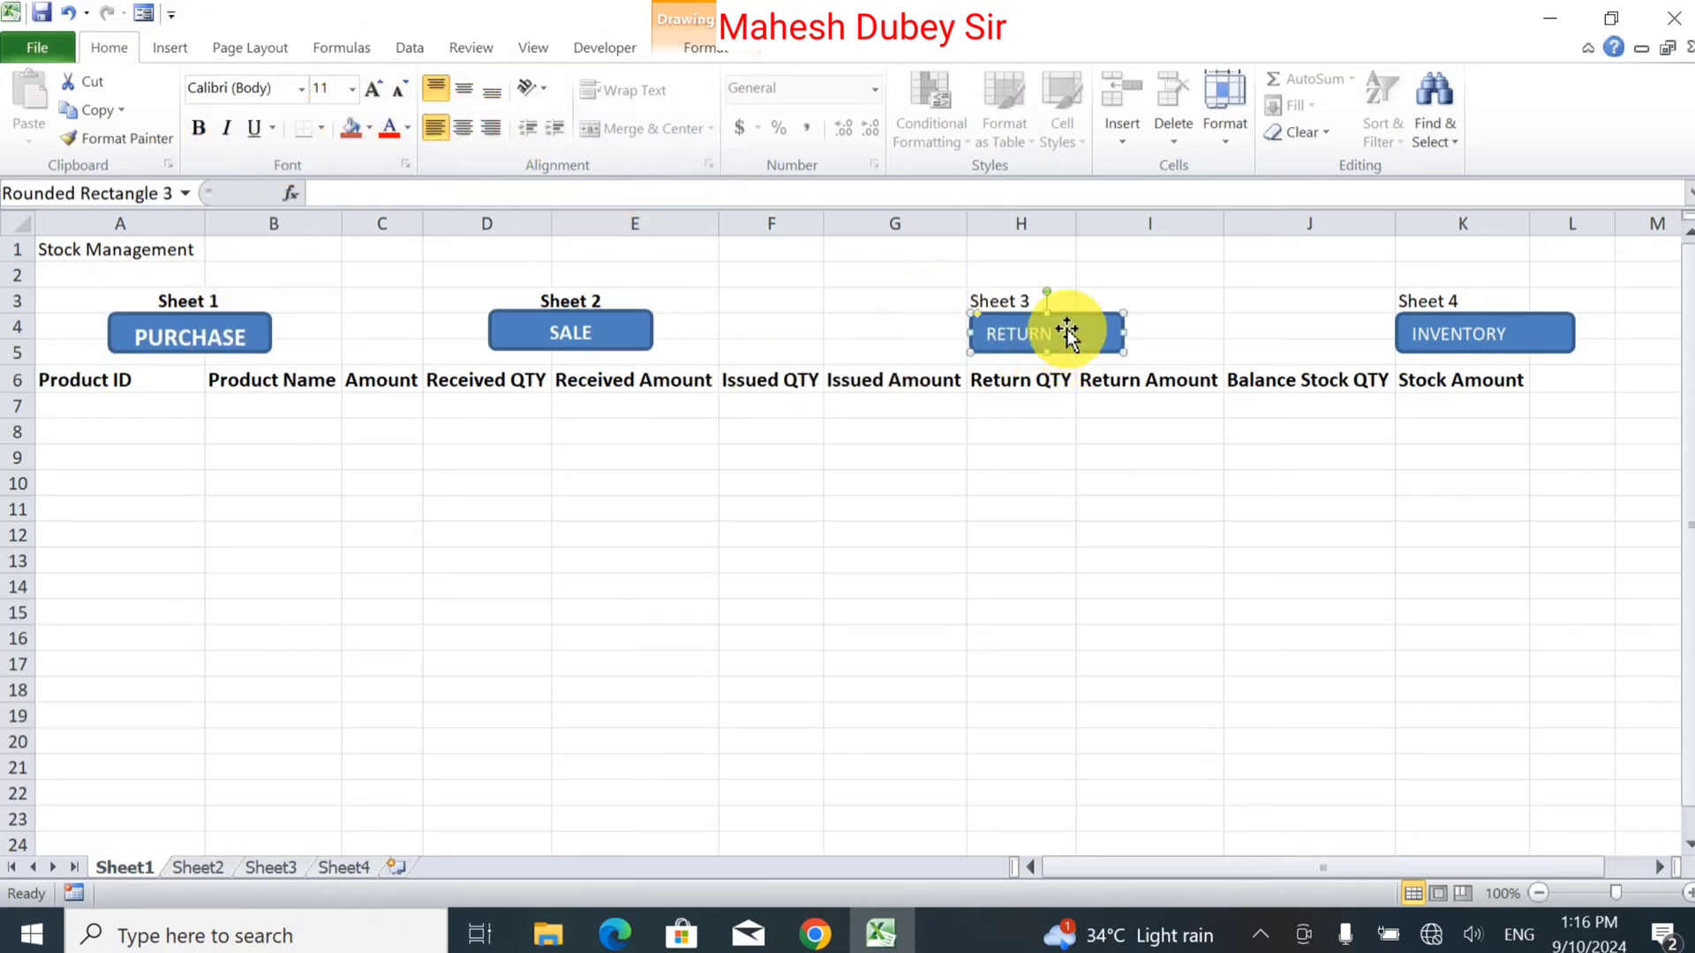
left_click(373, 90)
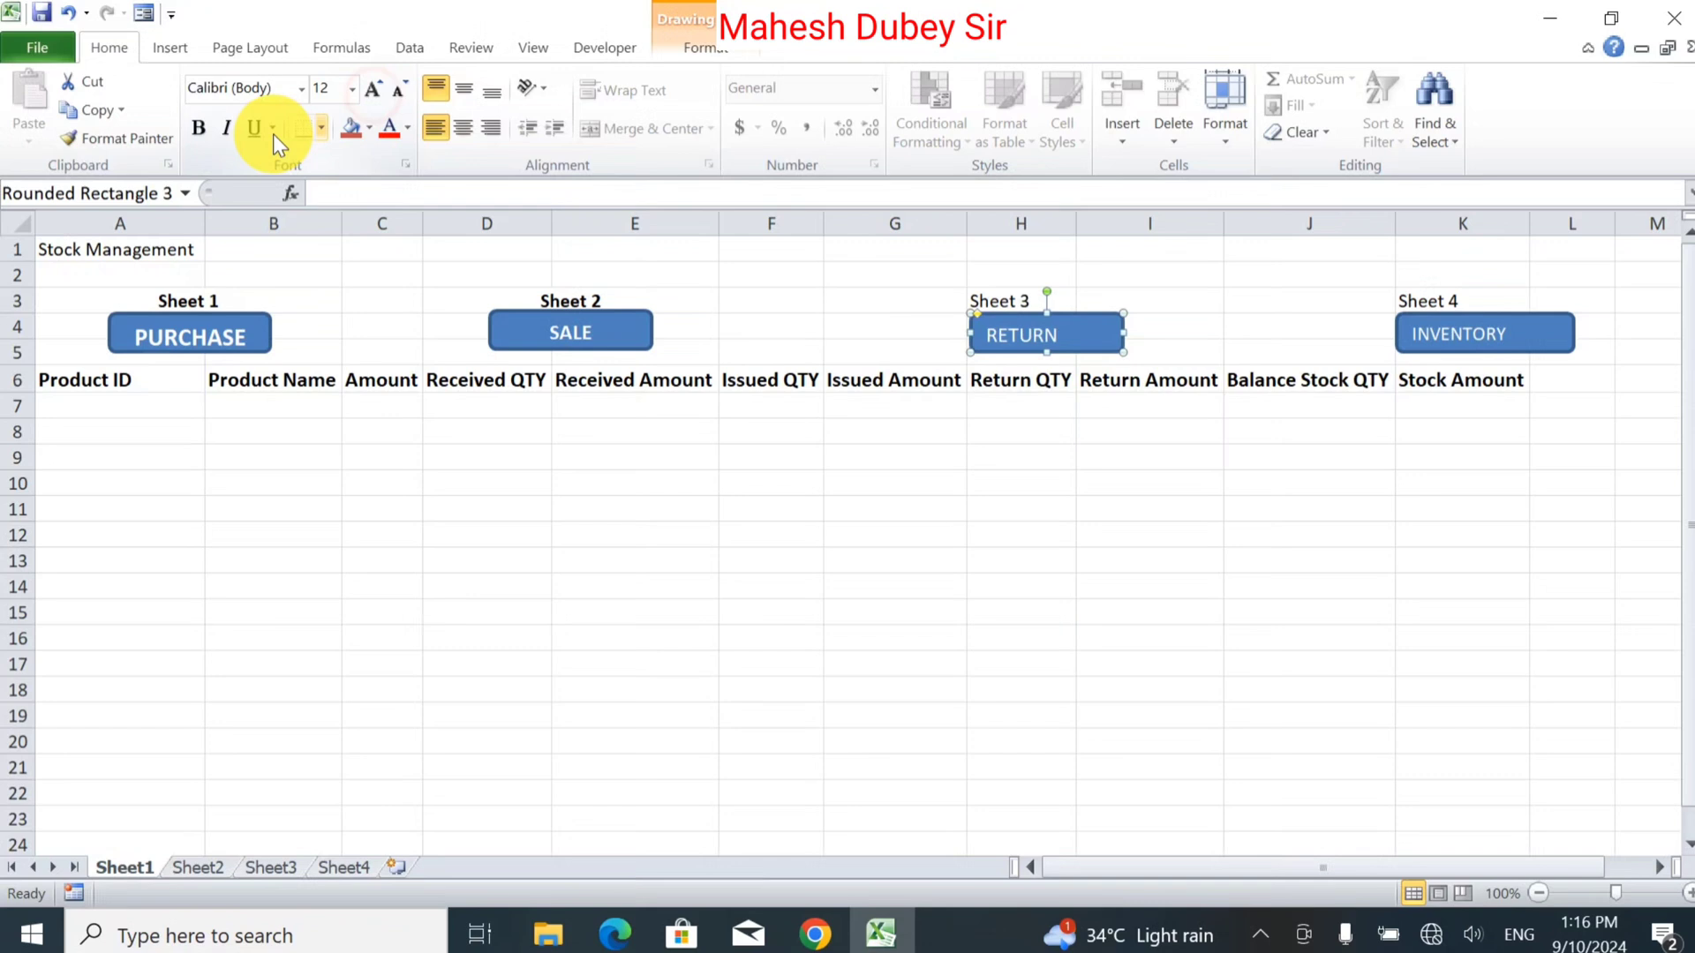
left_click(199, 127)
left_click(463, 128)
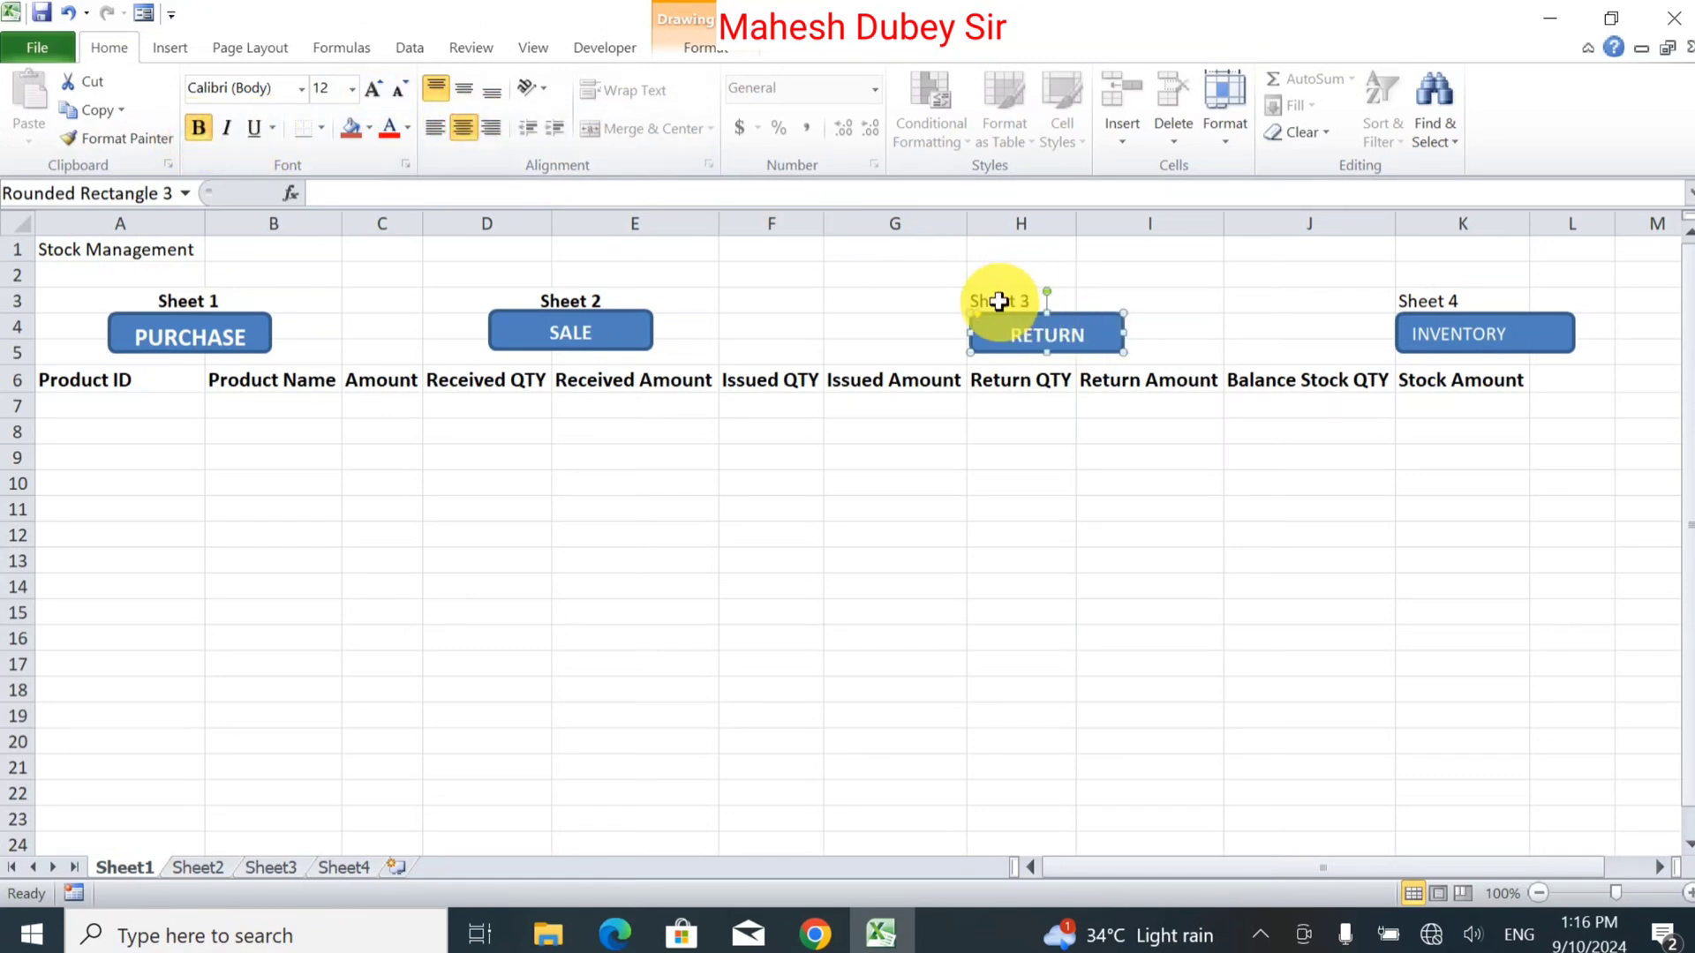
Step: Merge and center the Sheet 3 label across H3 and I3 and move the RETURN shape beneath it
mouse_move(1007, 300)
left_mouse_down()
mouse_move(1093, 293)
mouse_move(1135, 337)
left_mouse_up()
left_click(618, 128)
left_click(1106, 335)
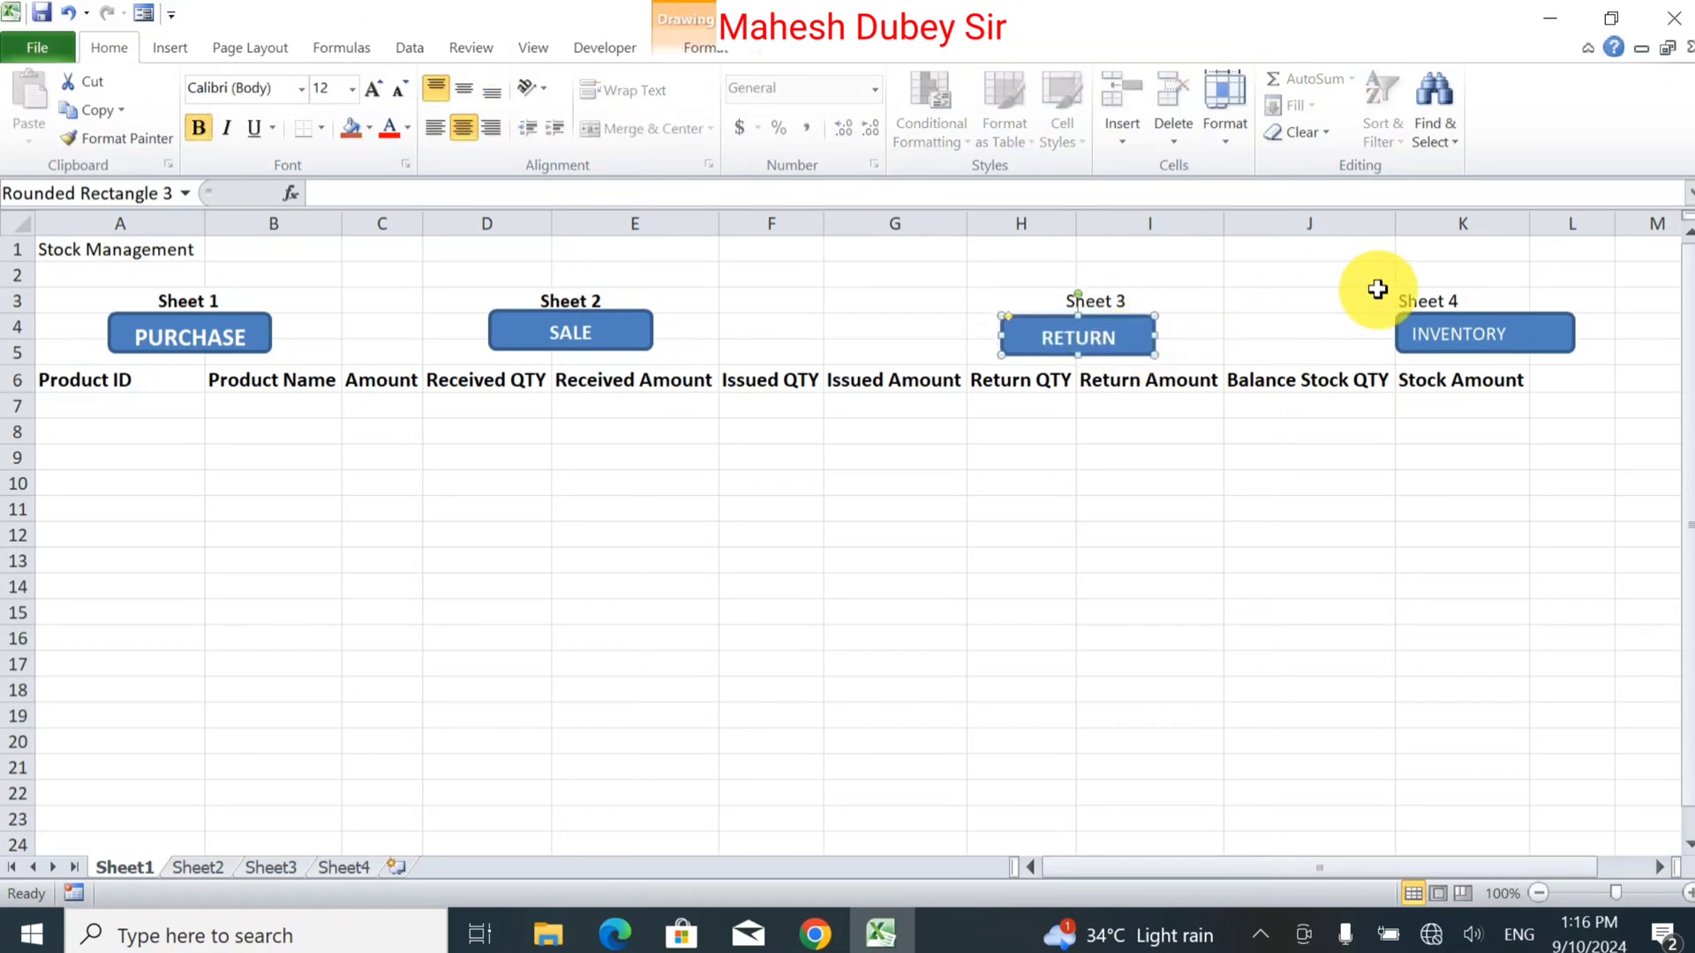
Step: Merge and center the Sheet 4 label across J3 and K3 and move the INVENTORY shape beneath it
left_click_drag(1428, 302, 1358, 296)
left_click(644, 128)
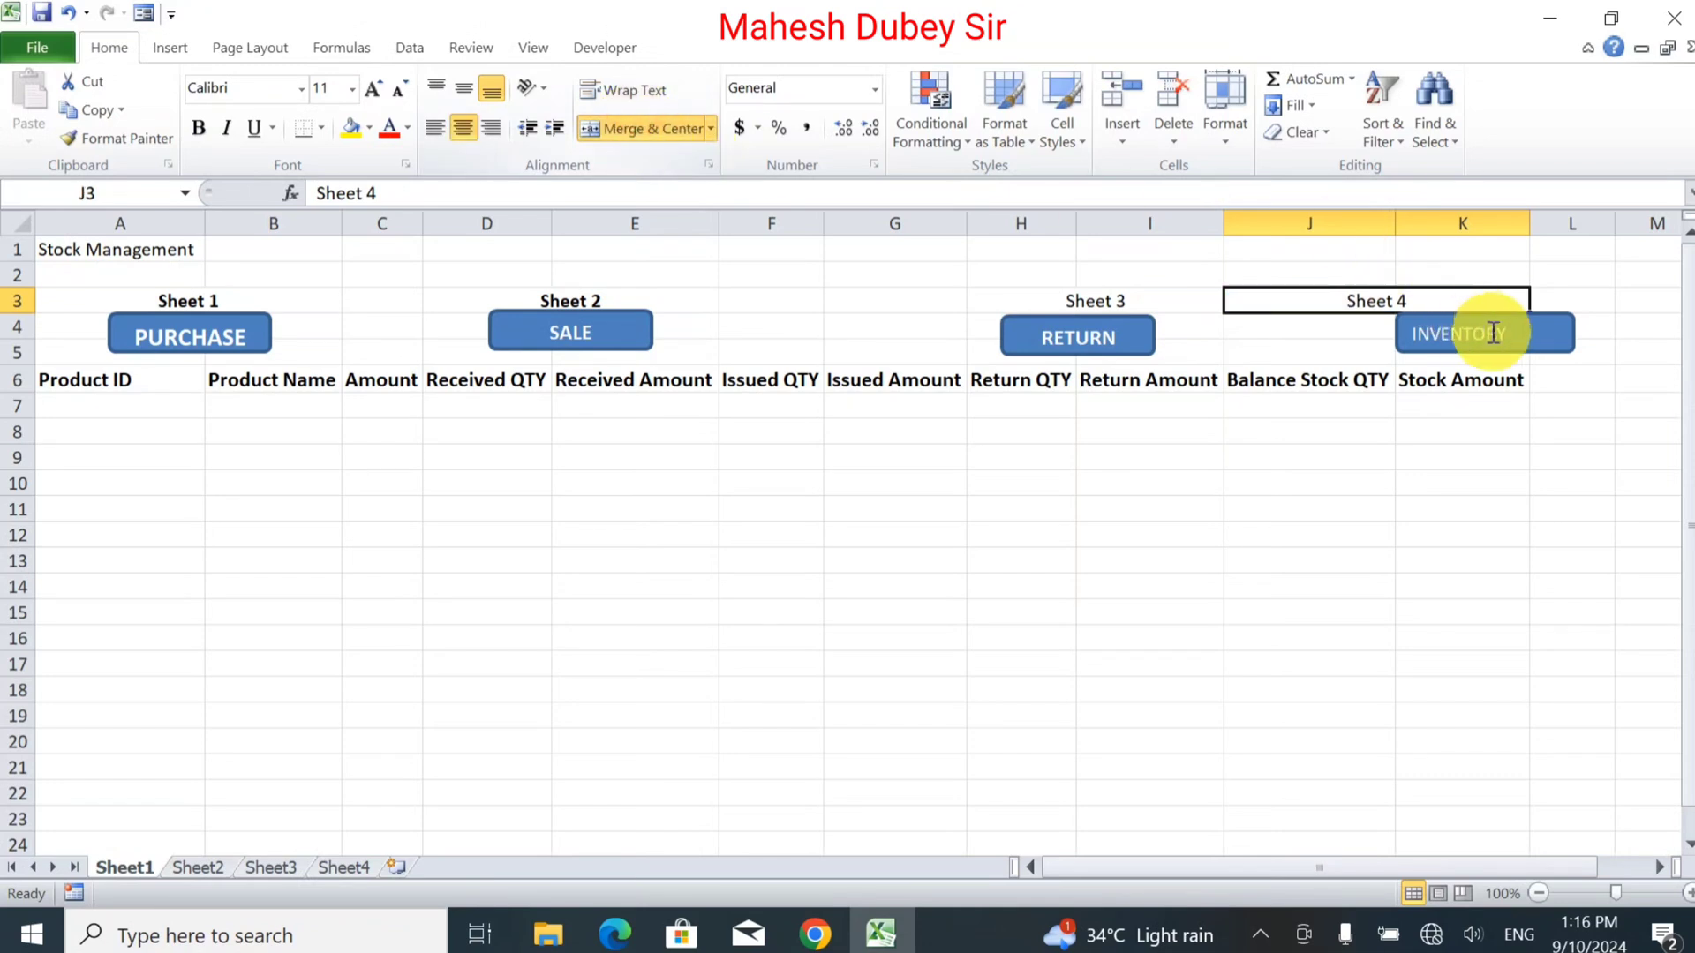
left_click(1476, 338)
left_click_drag(1475, 338, 1369, 349)
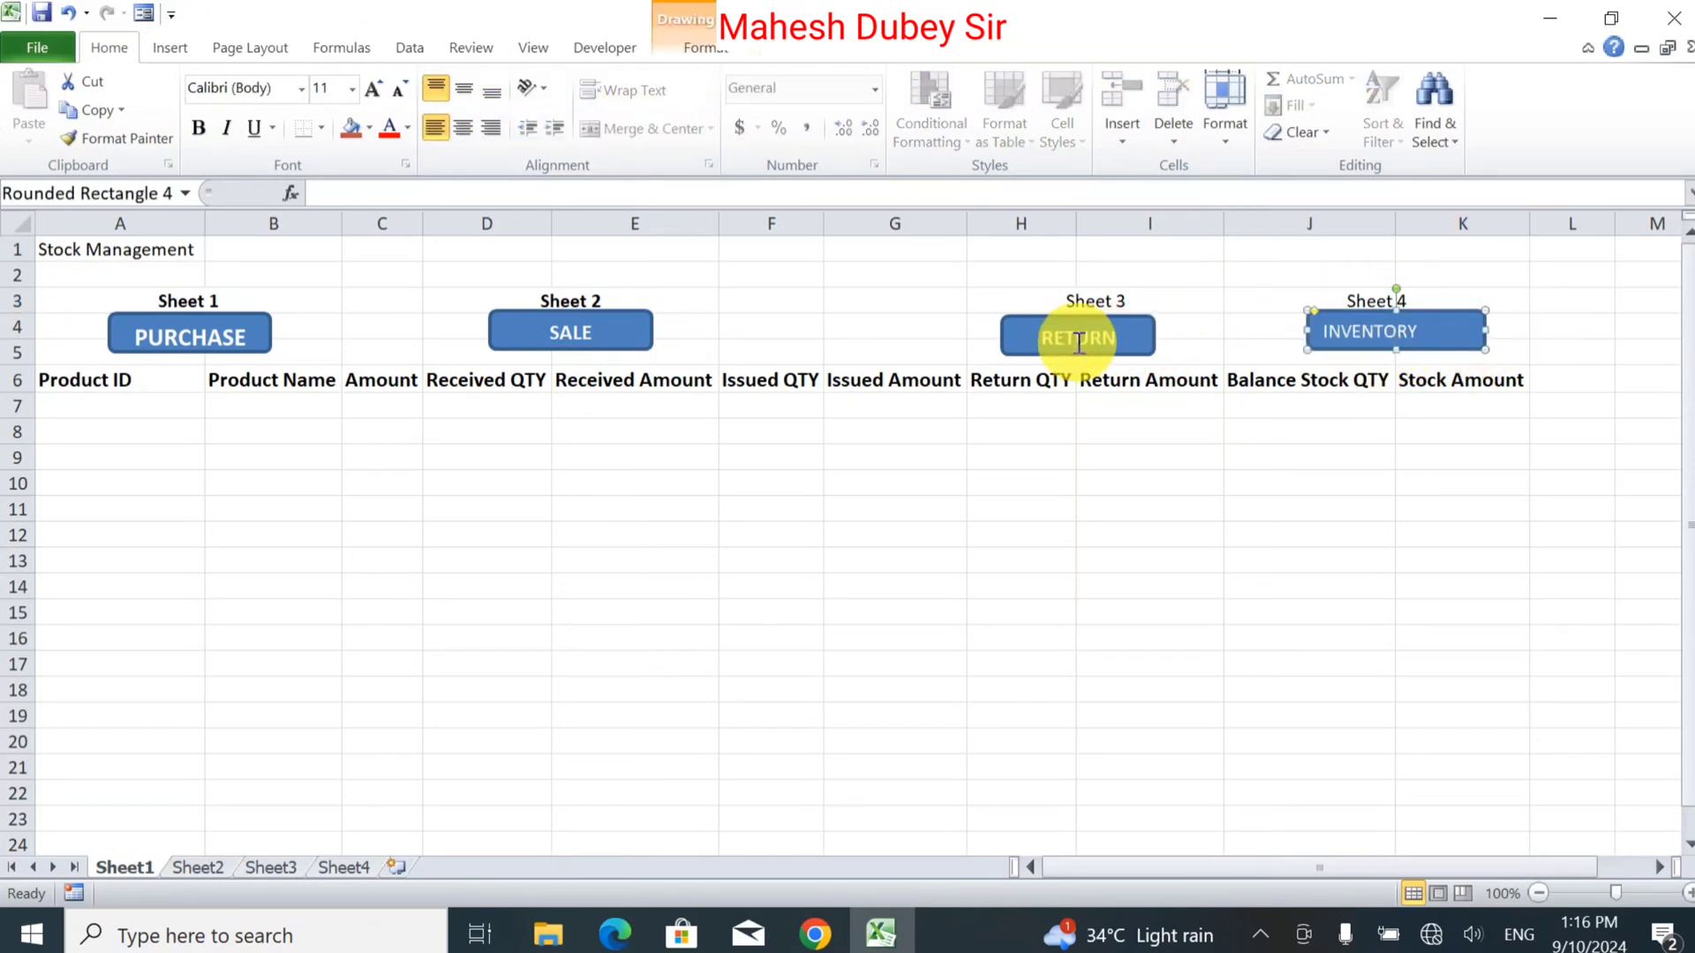
Step: Move the RETURN shape beneath G and H, unmerge the Sheet 3 label, and merge and center it across G3:H3
left_click(1044, 322)
left_click_drag(1044, 322, 934, 319)
left_click(1105, 300)
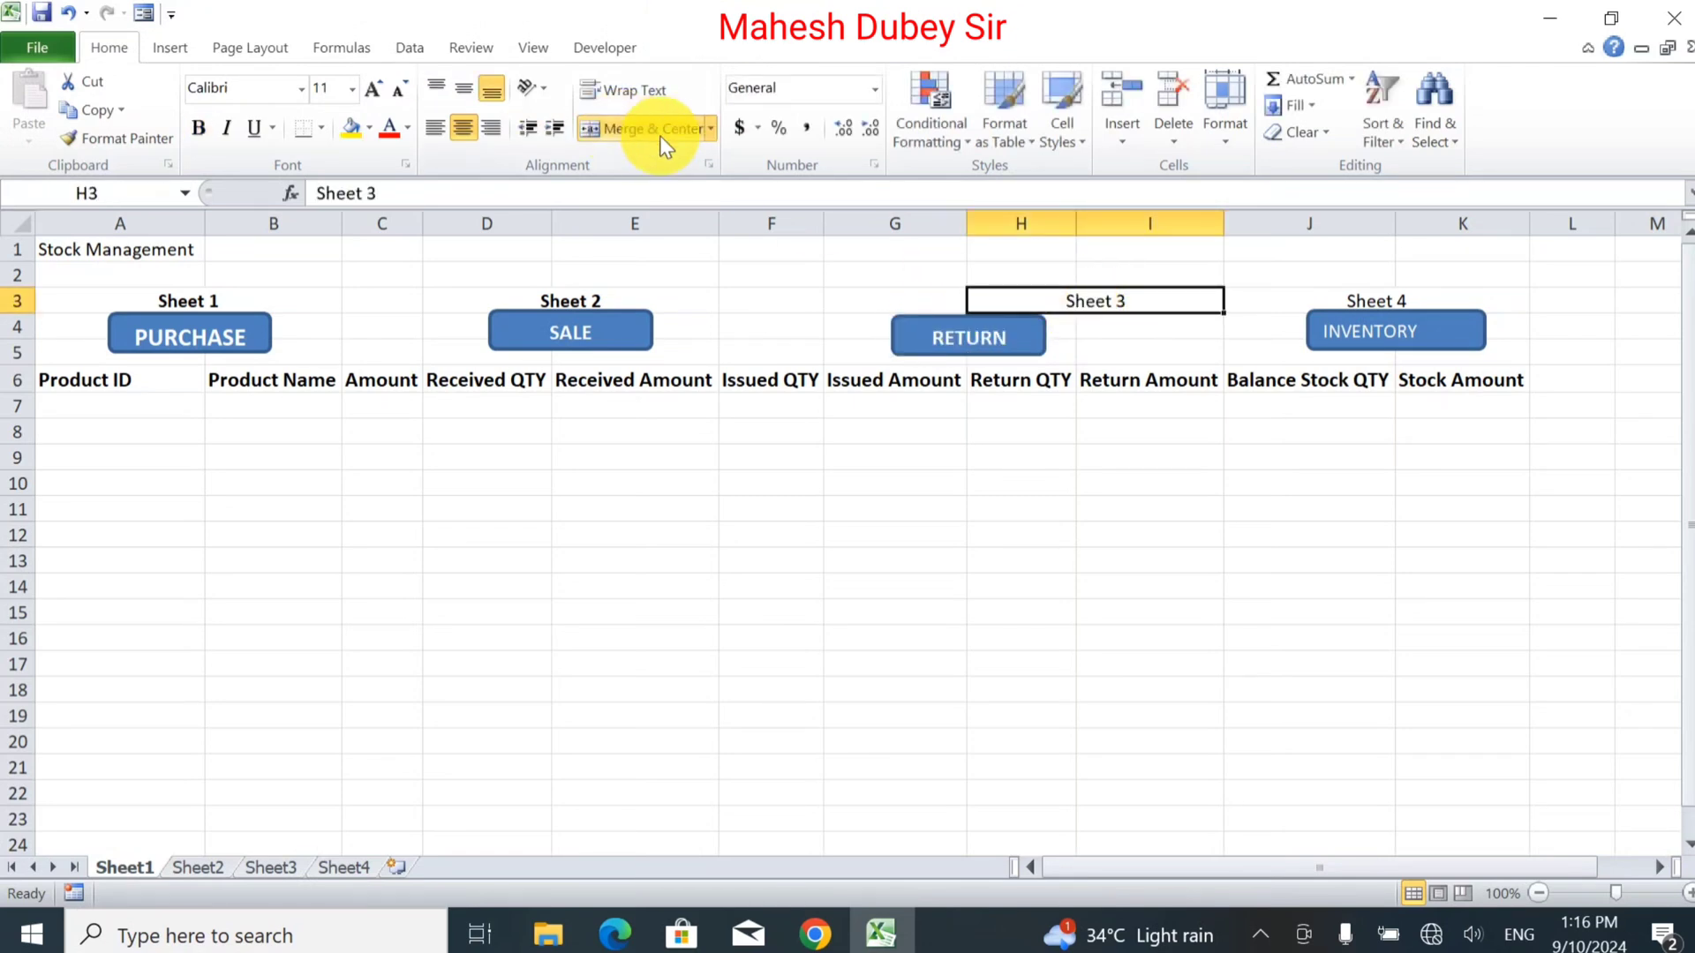
left_click(644, 129)
left_click_drag(917, 285, 916, 291)
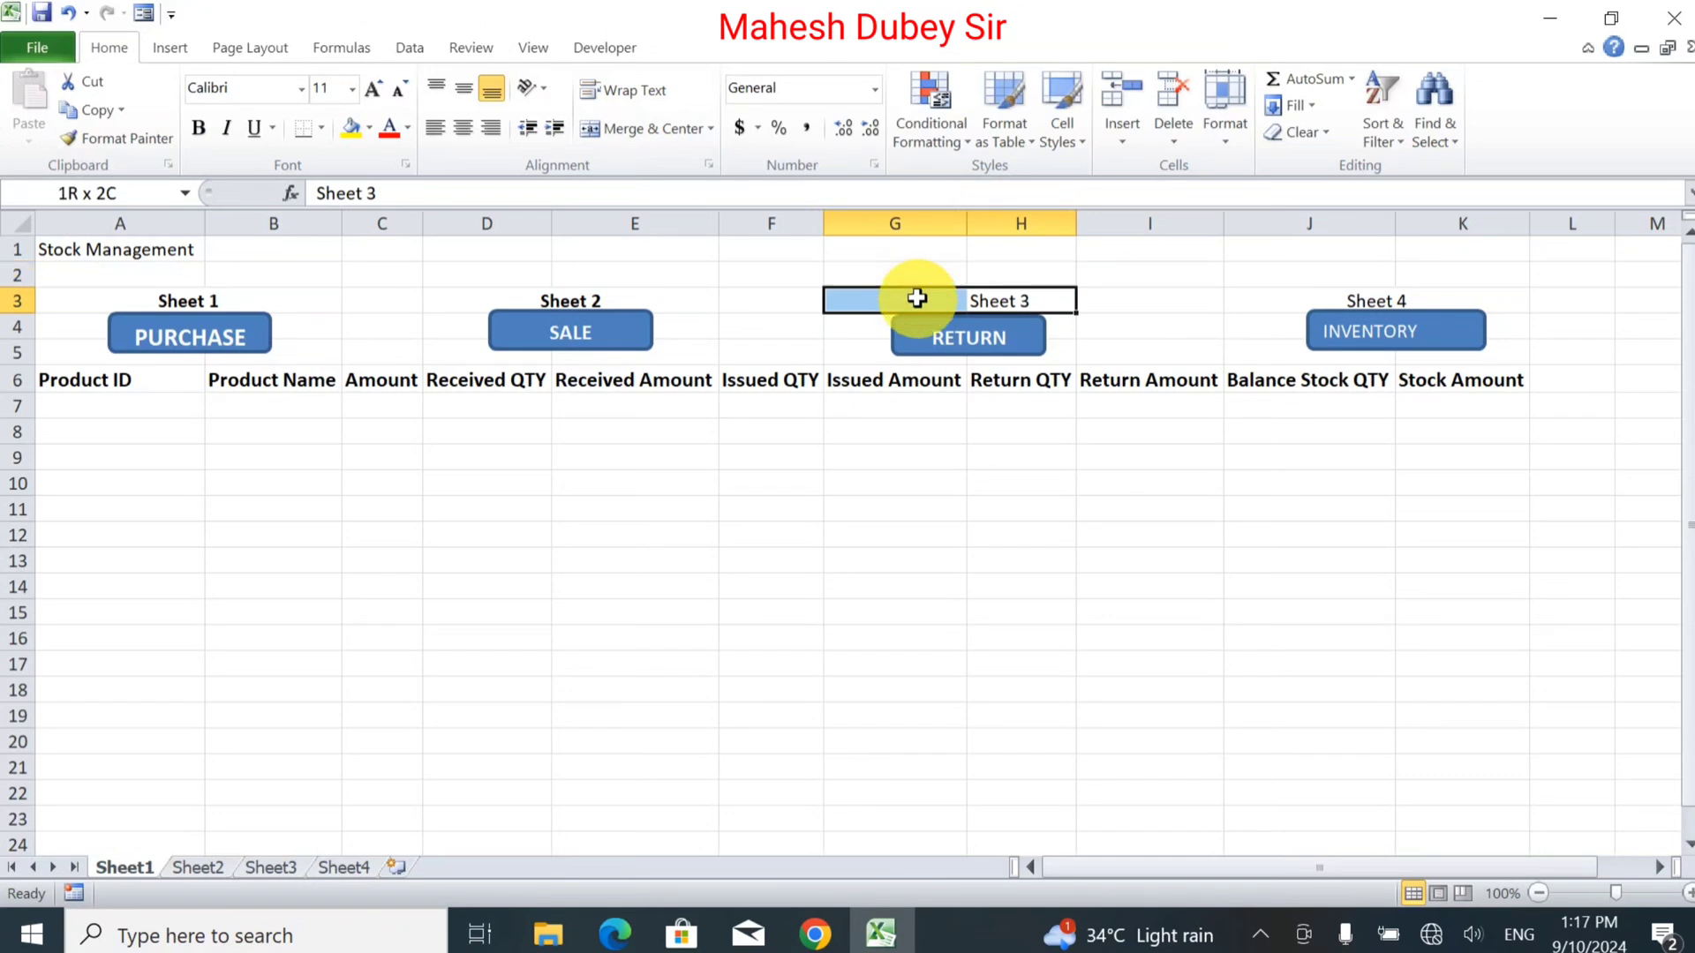
left_click(602, 132)
left_click(1021, 481)
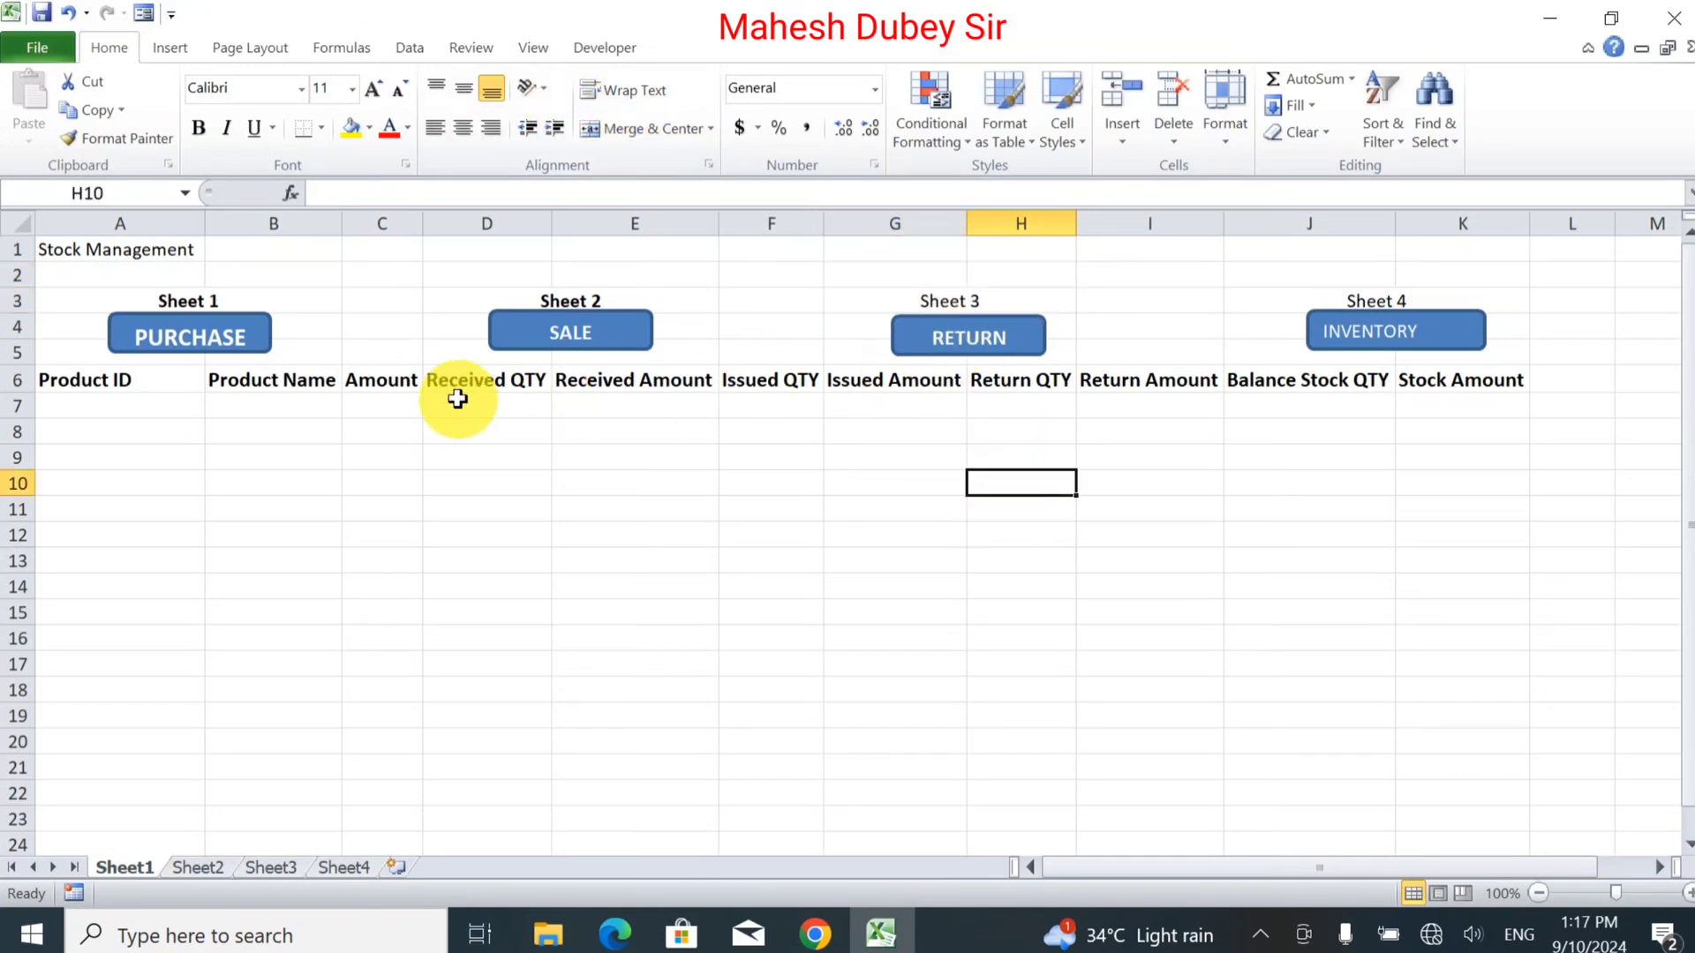
Step: Merge and center the Stock Management title across A1:K1
left_click(106, 407)
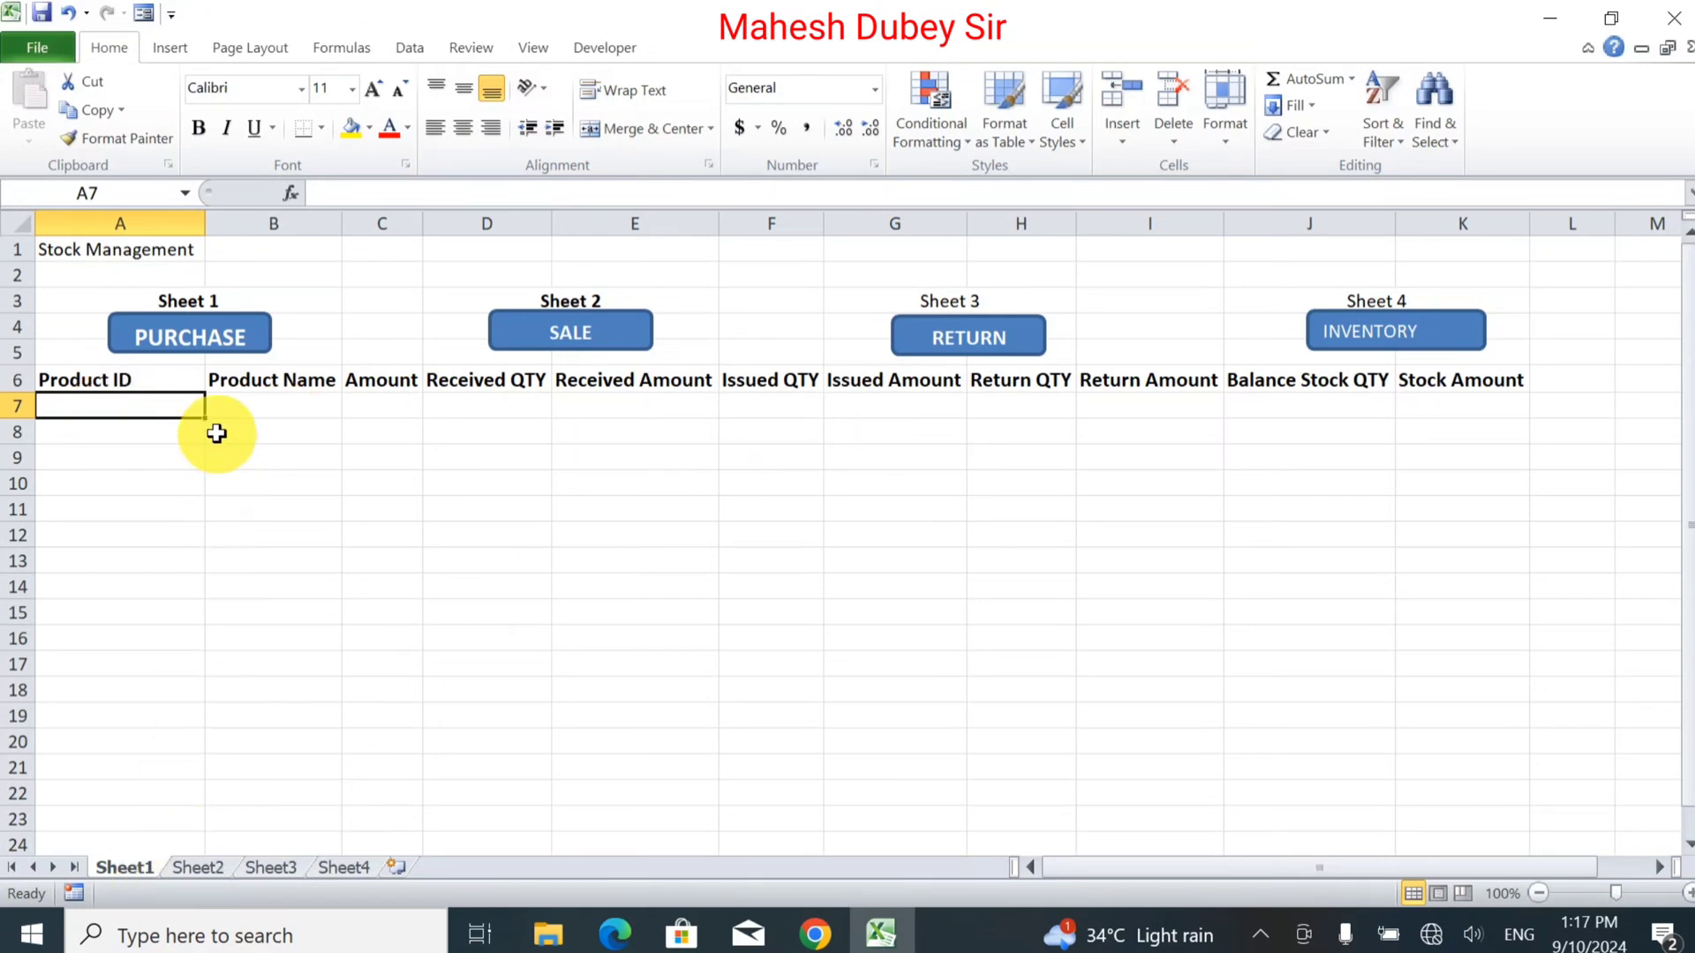
left_click(141, 379)
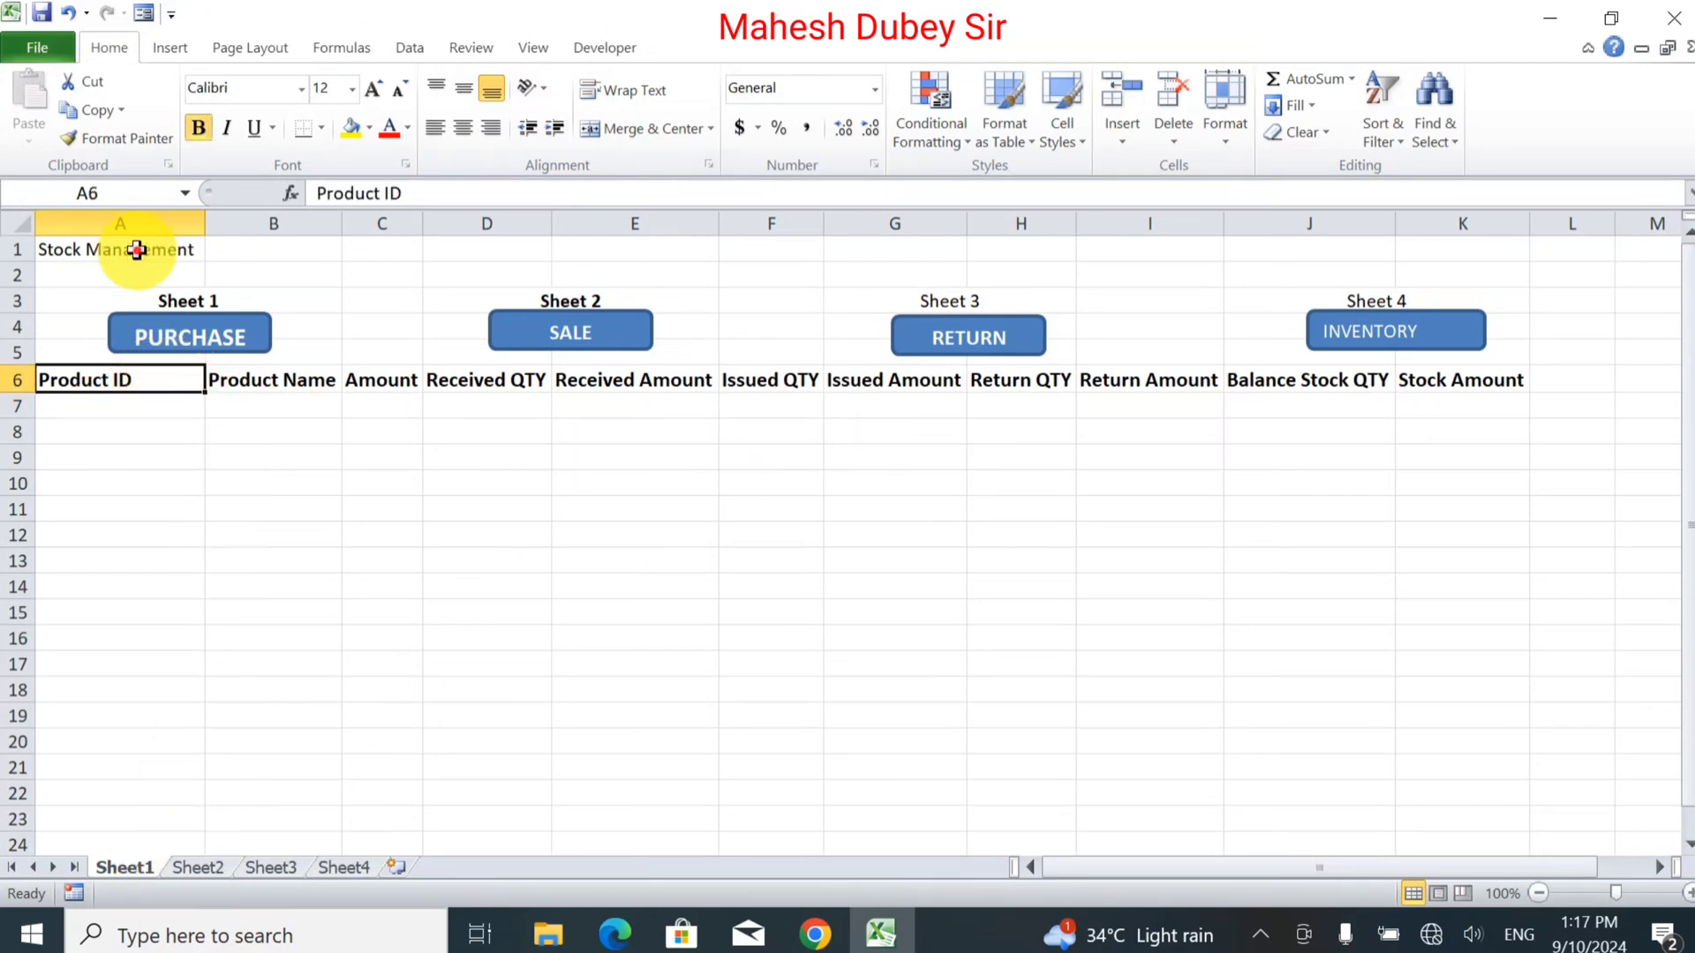
left_click_drag(137, 251, 1450, 215)
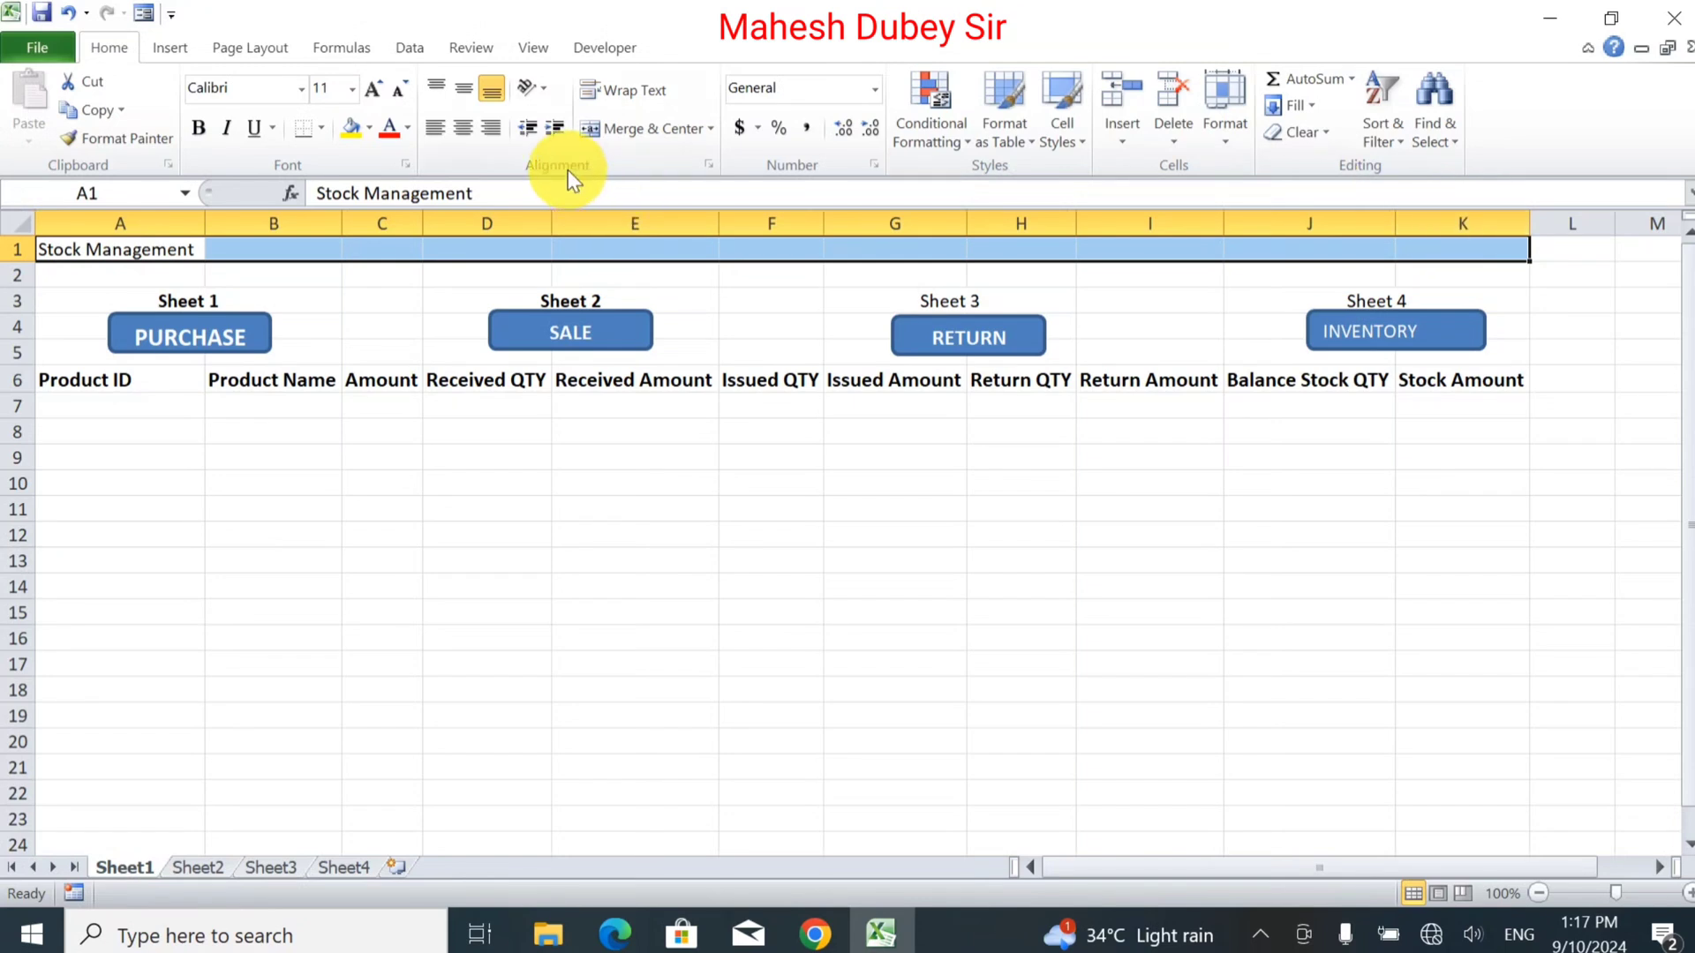
left_click(635, 128)
Step: Enlarge the Stock Management title to font size 24 and make it bold
left_click(385, 90)
left_click(385, 90)
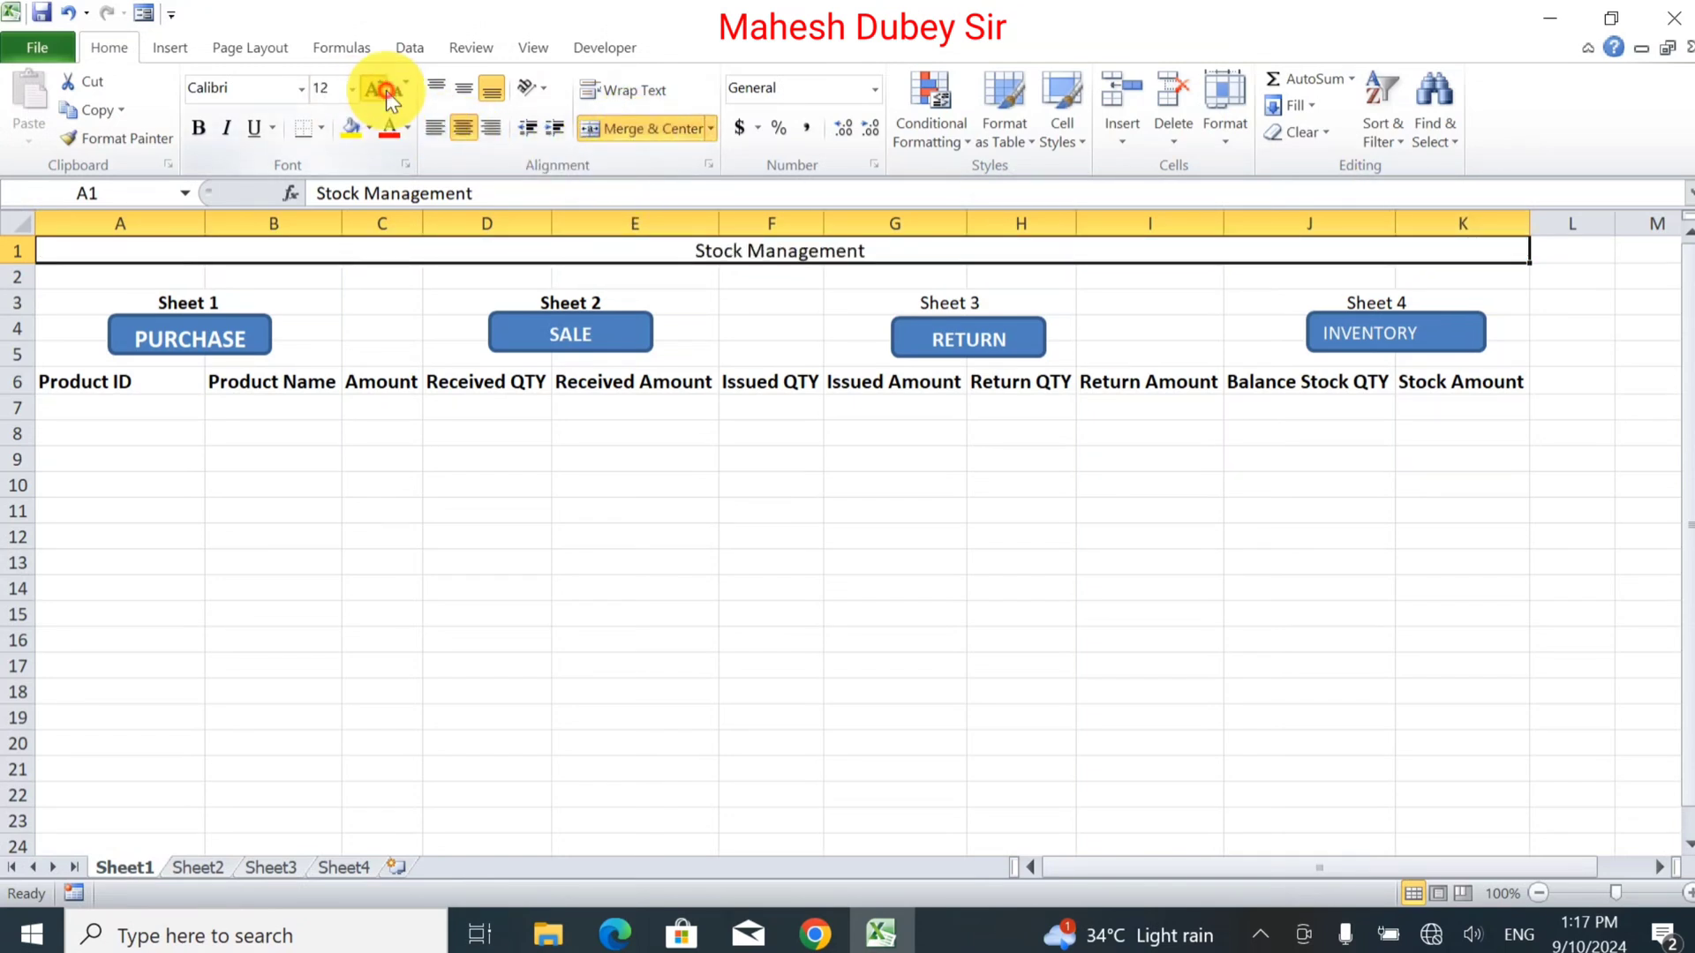
left_click(385, 90)
left_click(385, 90)
left_click(380, 90)
left_click(380, 91)
left_click(371, 92)
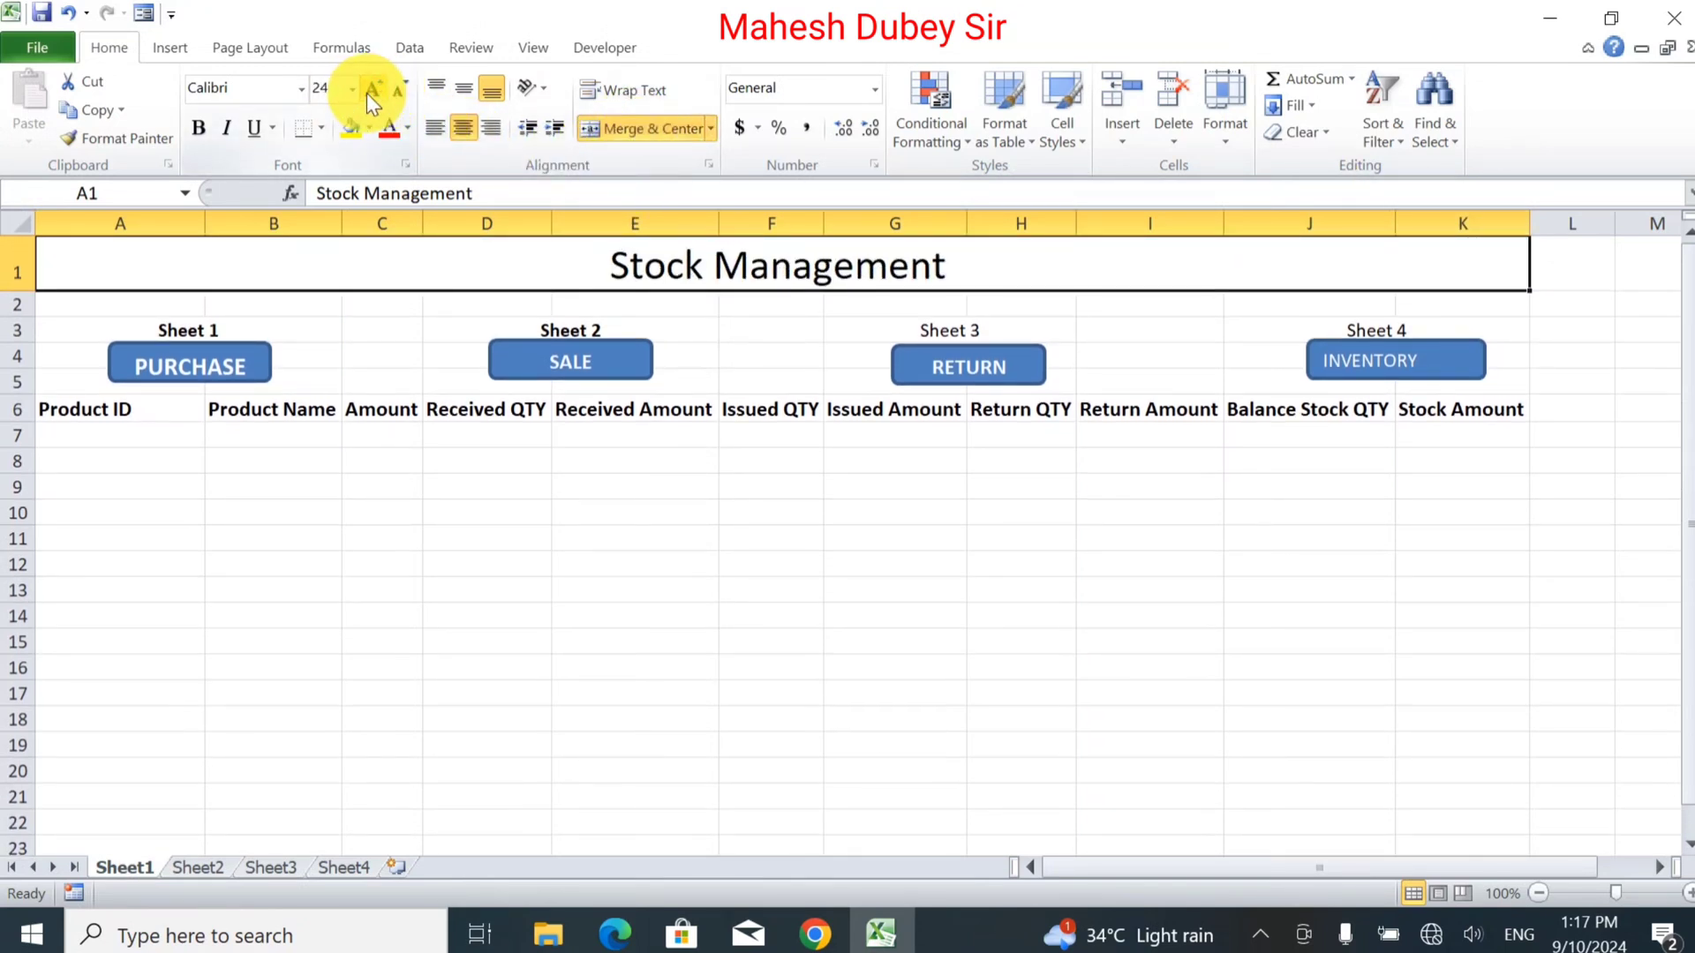
left_click(203, 126)
left_click(874, 585)
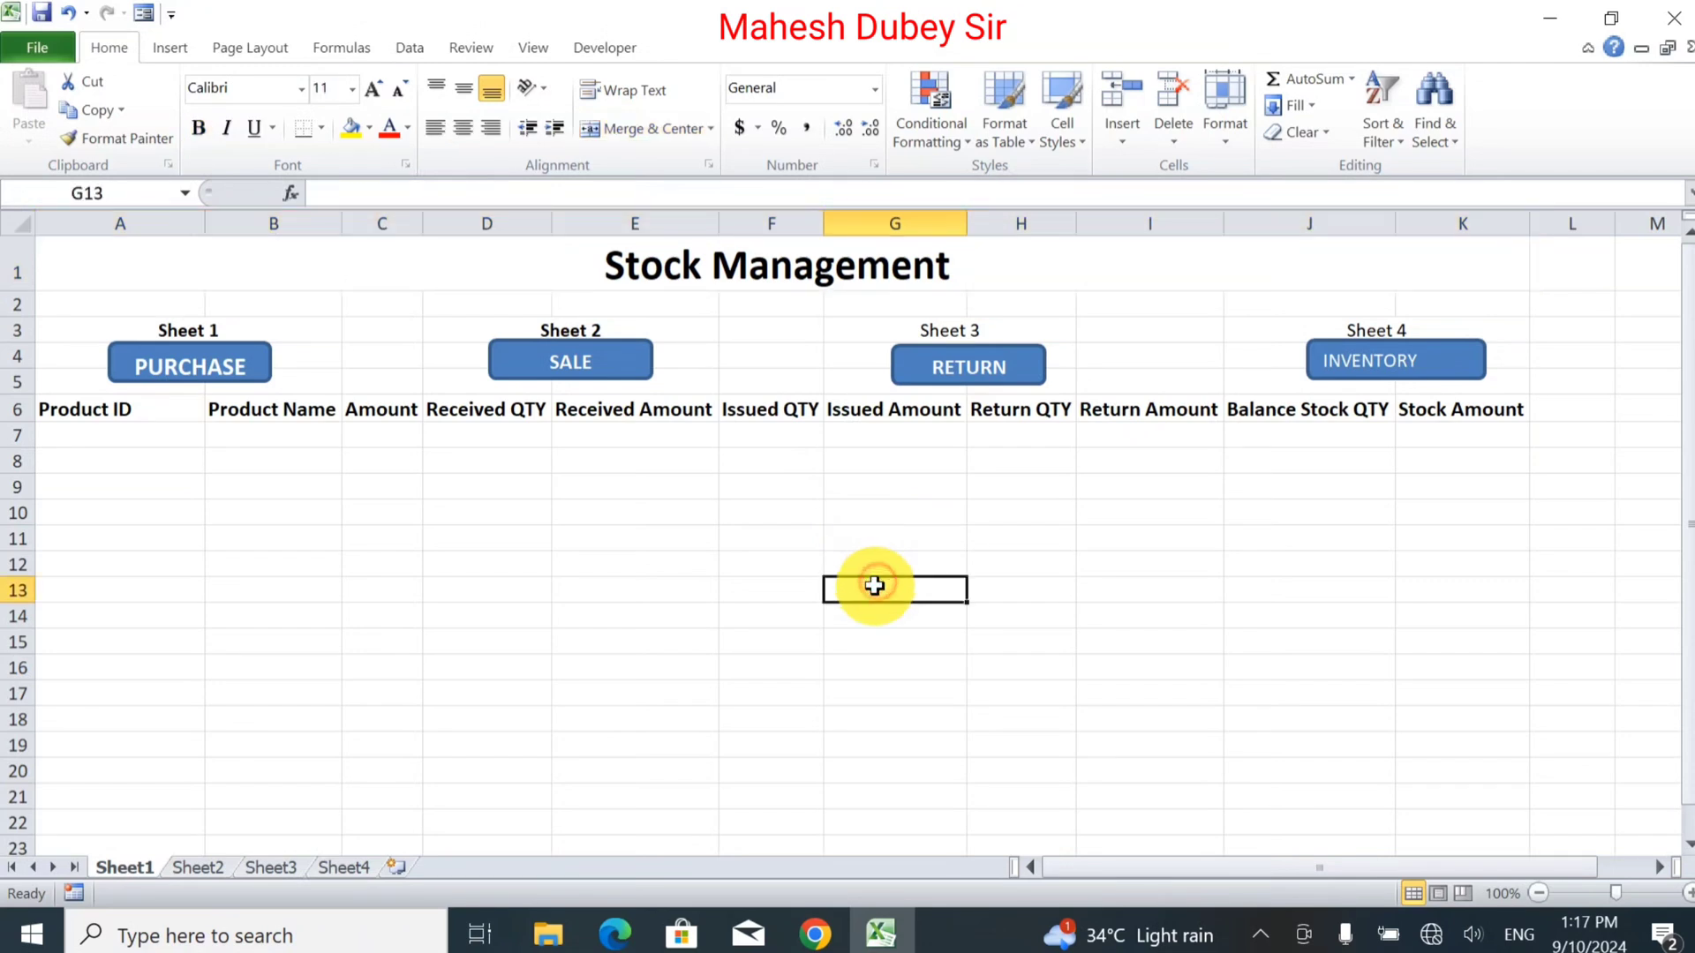
left_click(700, 264)
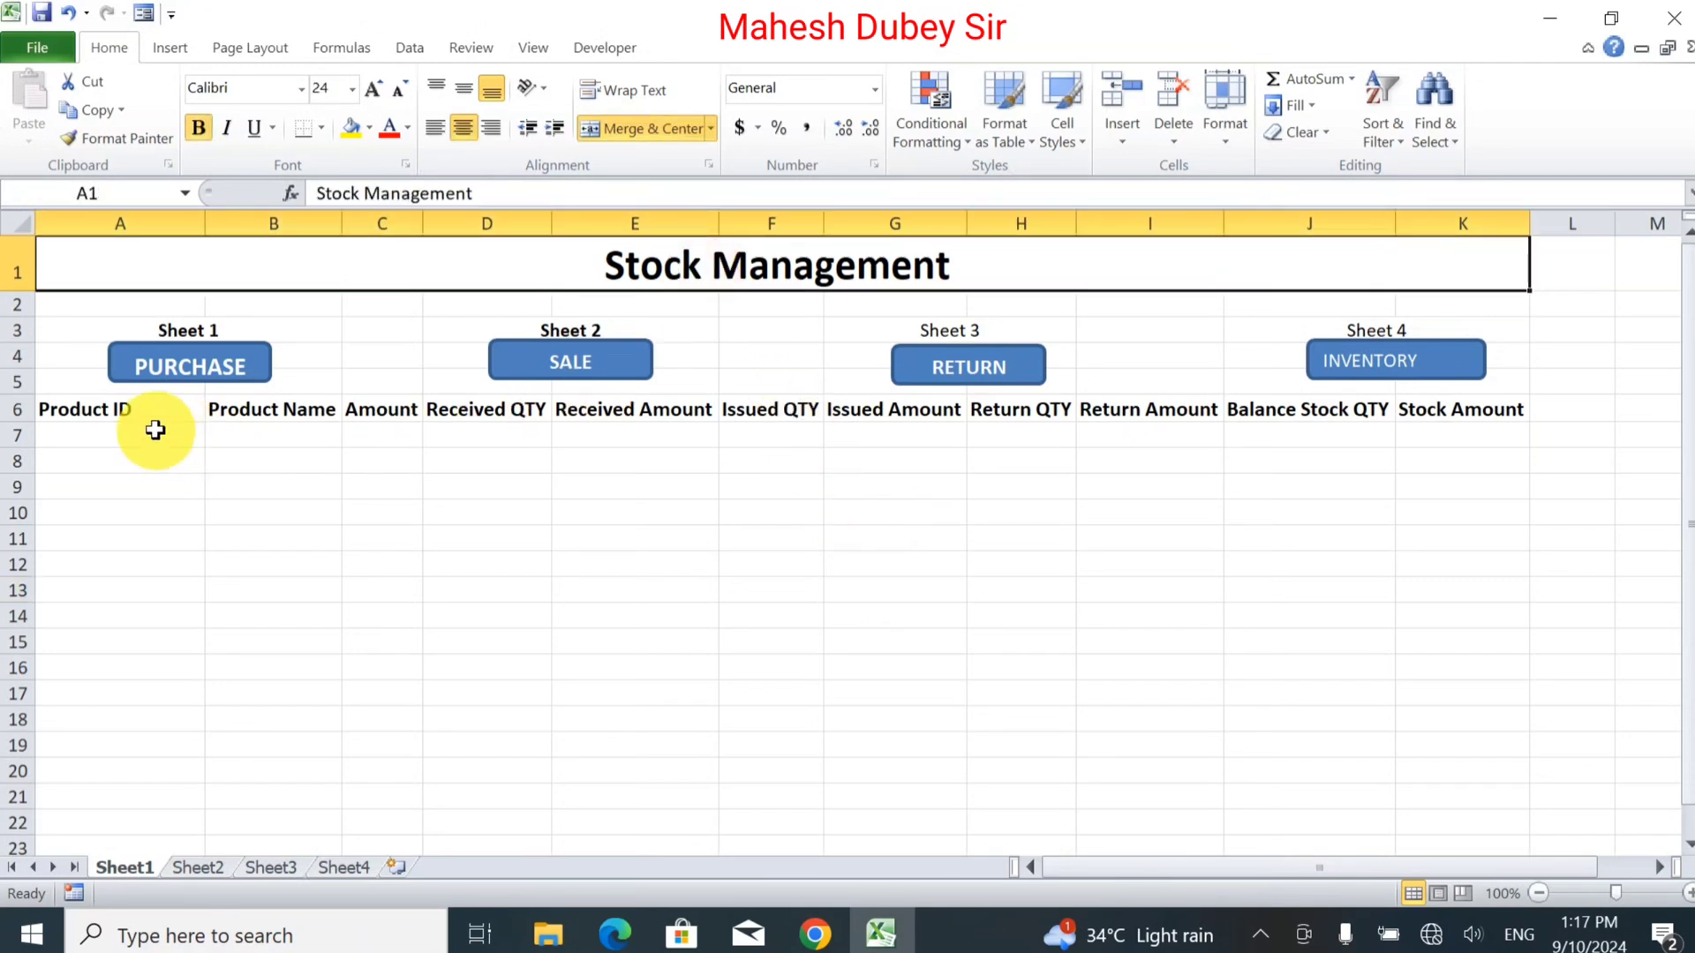
Step: Apply all borders to the stock table range A6:K21
left_click_drag(125, 408, 1436, 788)
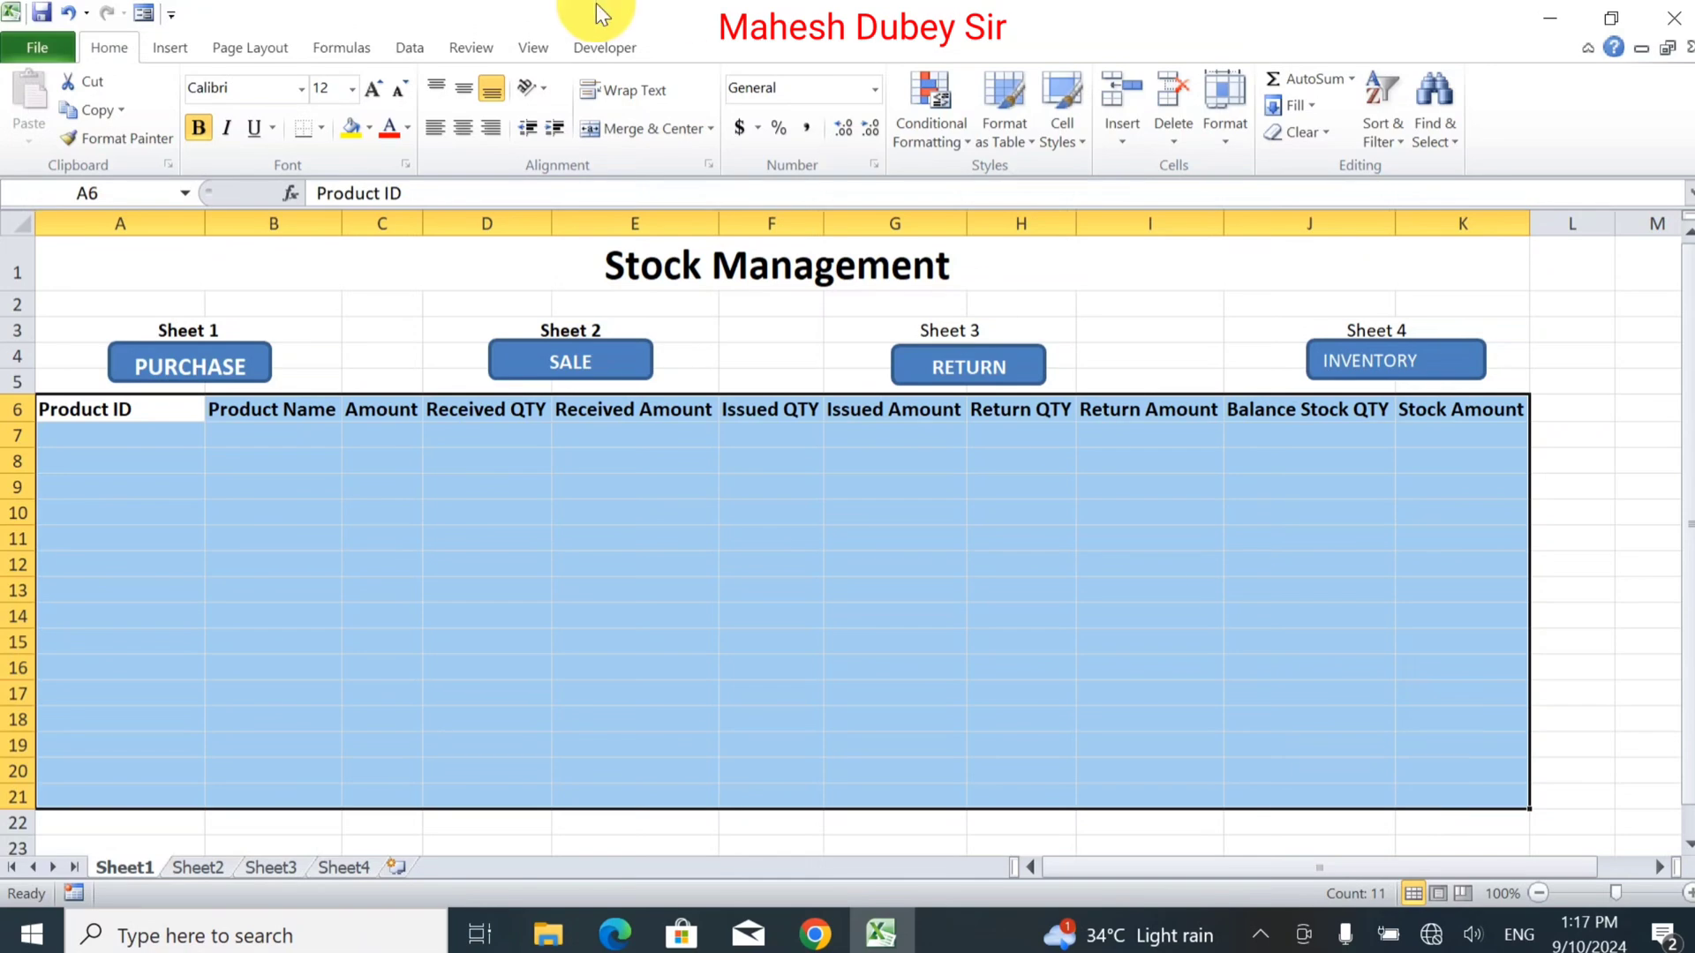
left_click(324, 131)
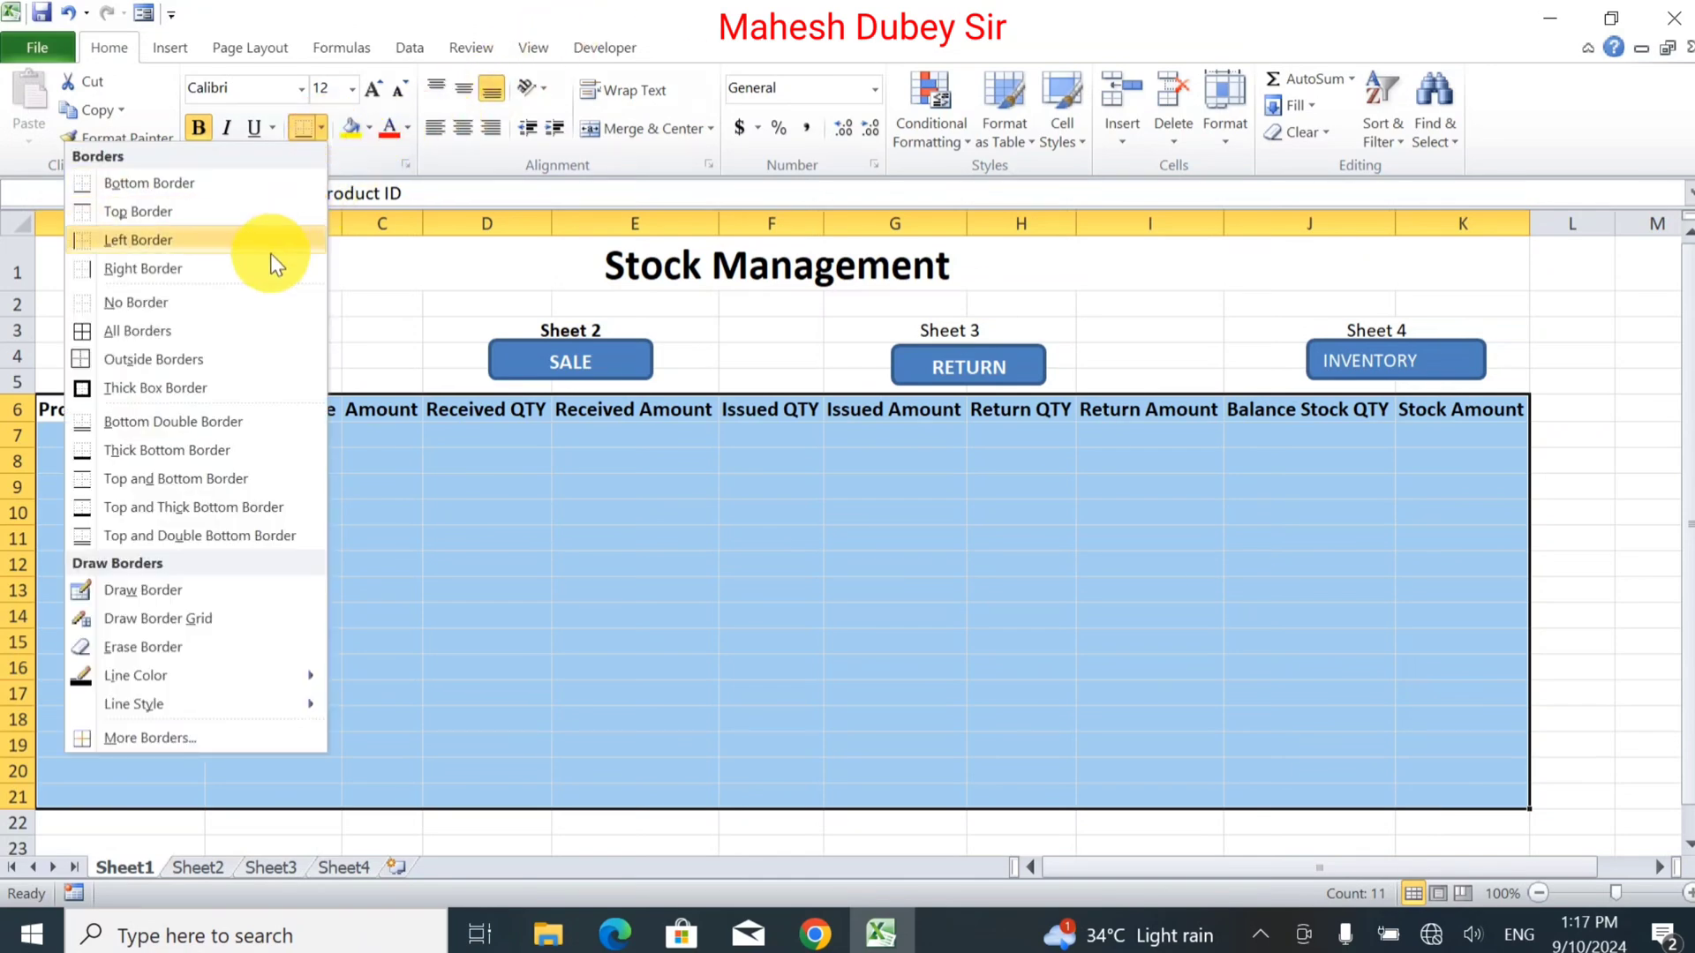
left_click(214, 334)
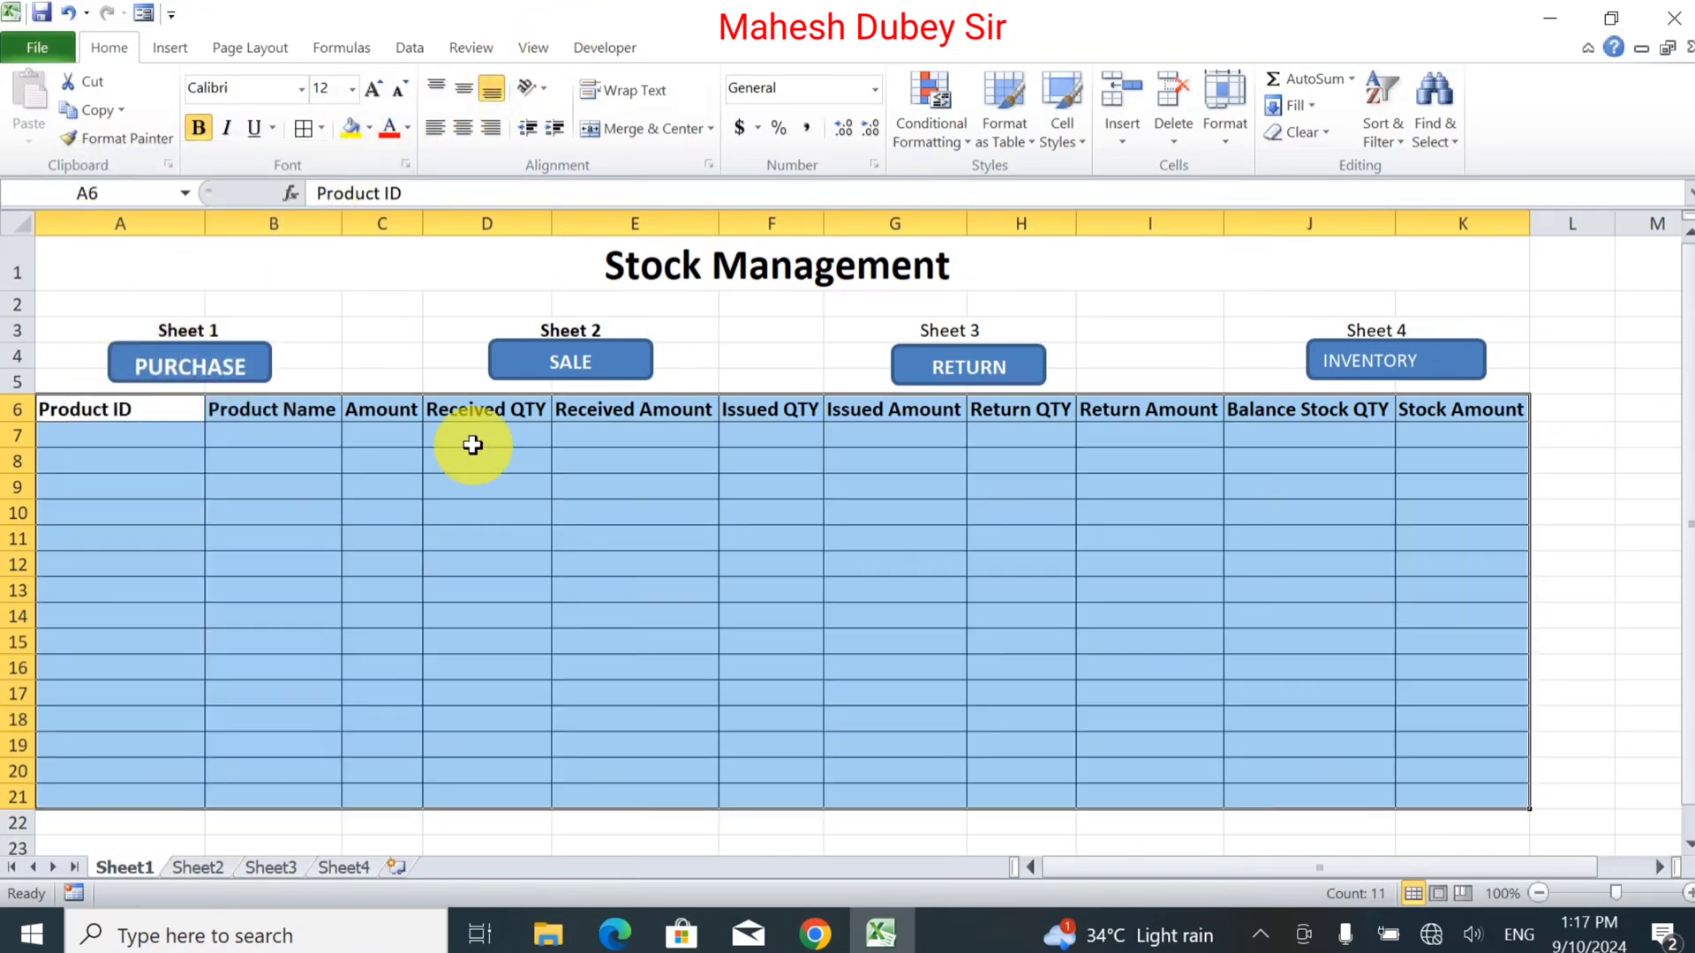
left_click(543, 483)
Step: Center the header text horizontally in A6:K6
left_click_drag(181, 404, 1456, 409)
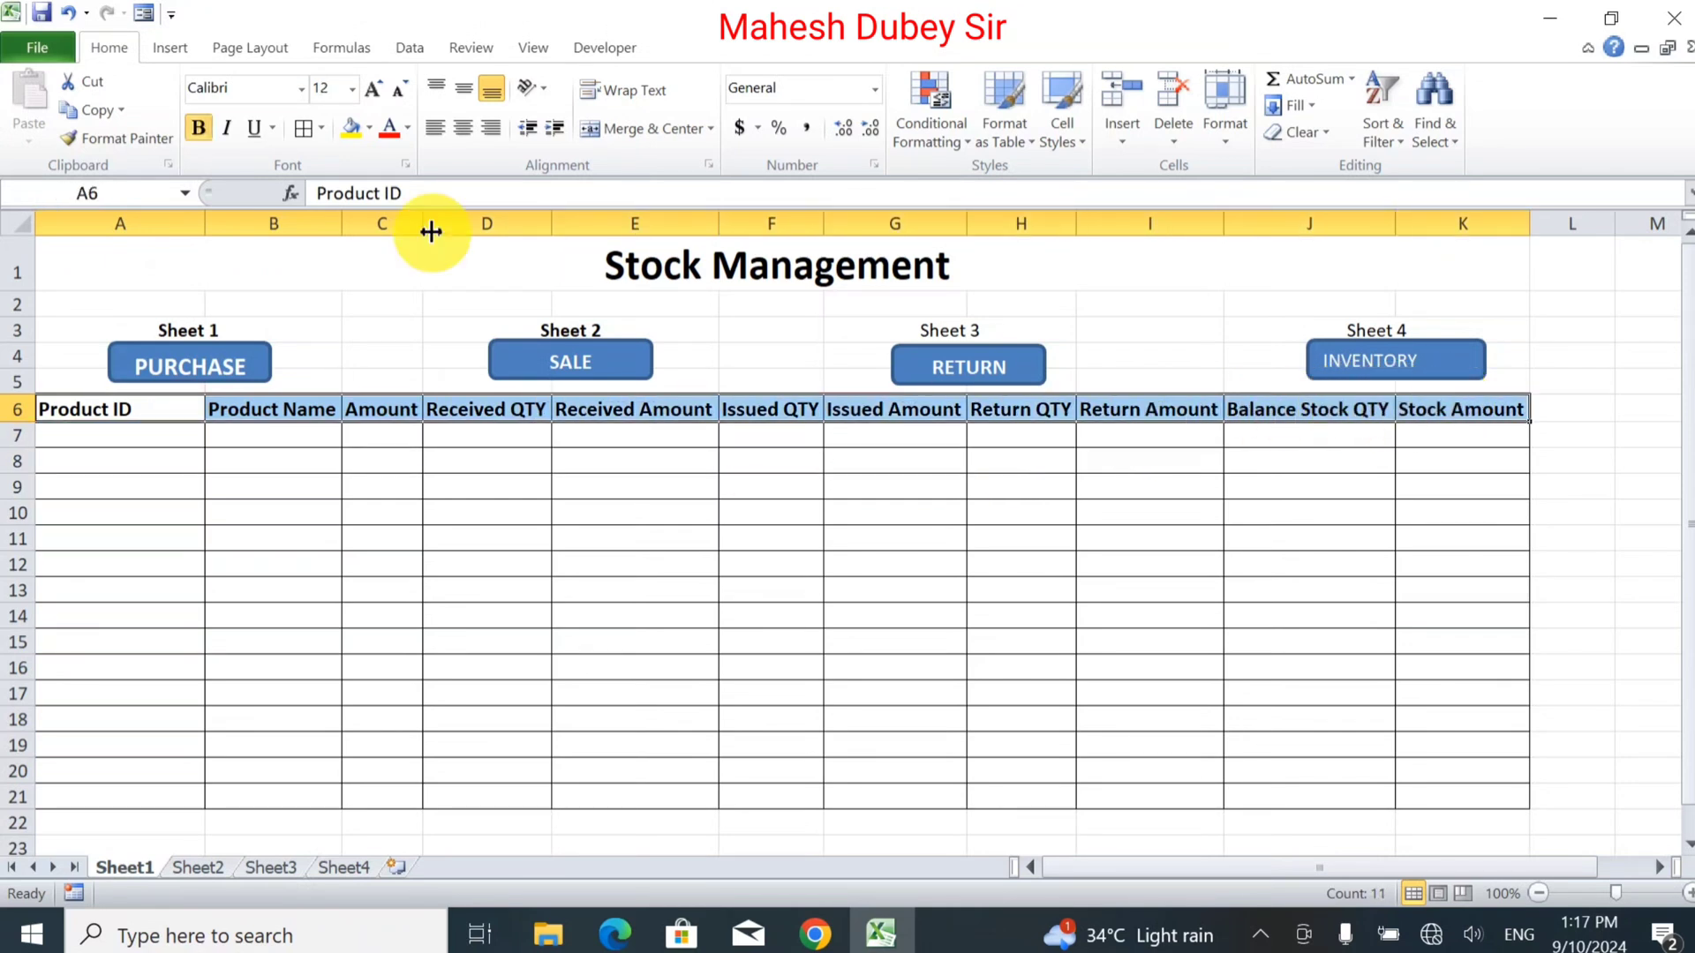
left_click(465, 131)
left_click(382, 513)
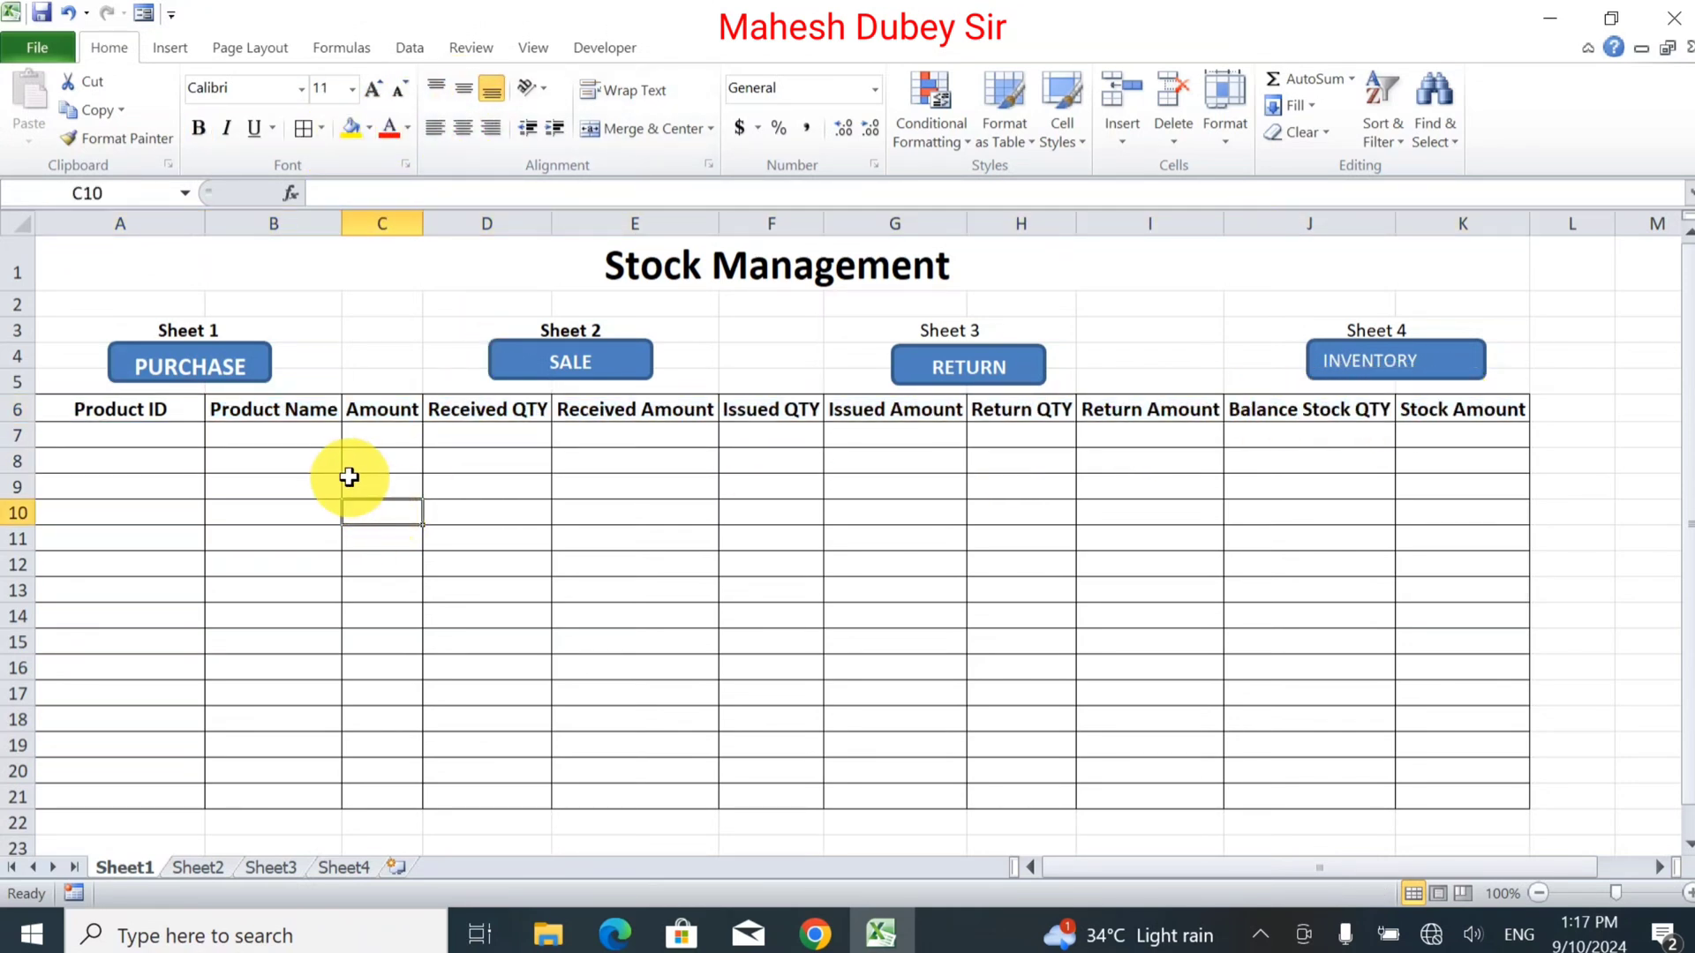
left_click(142, 409)
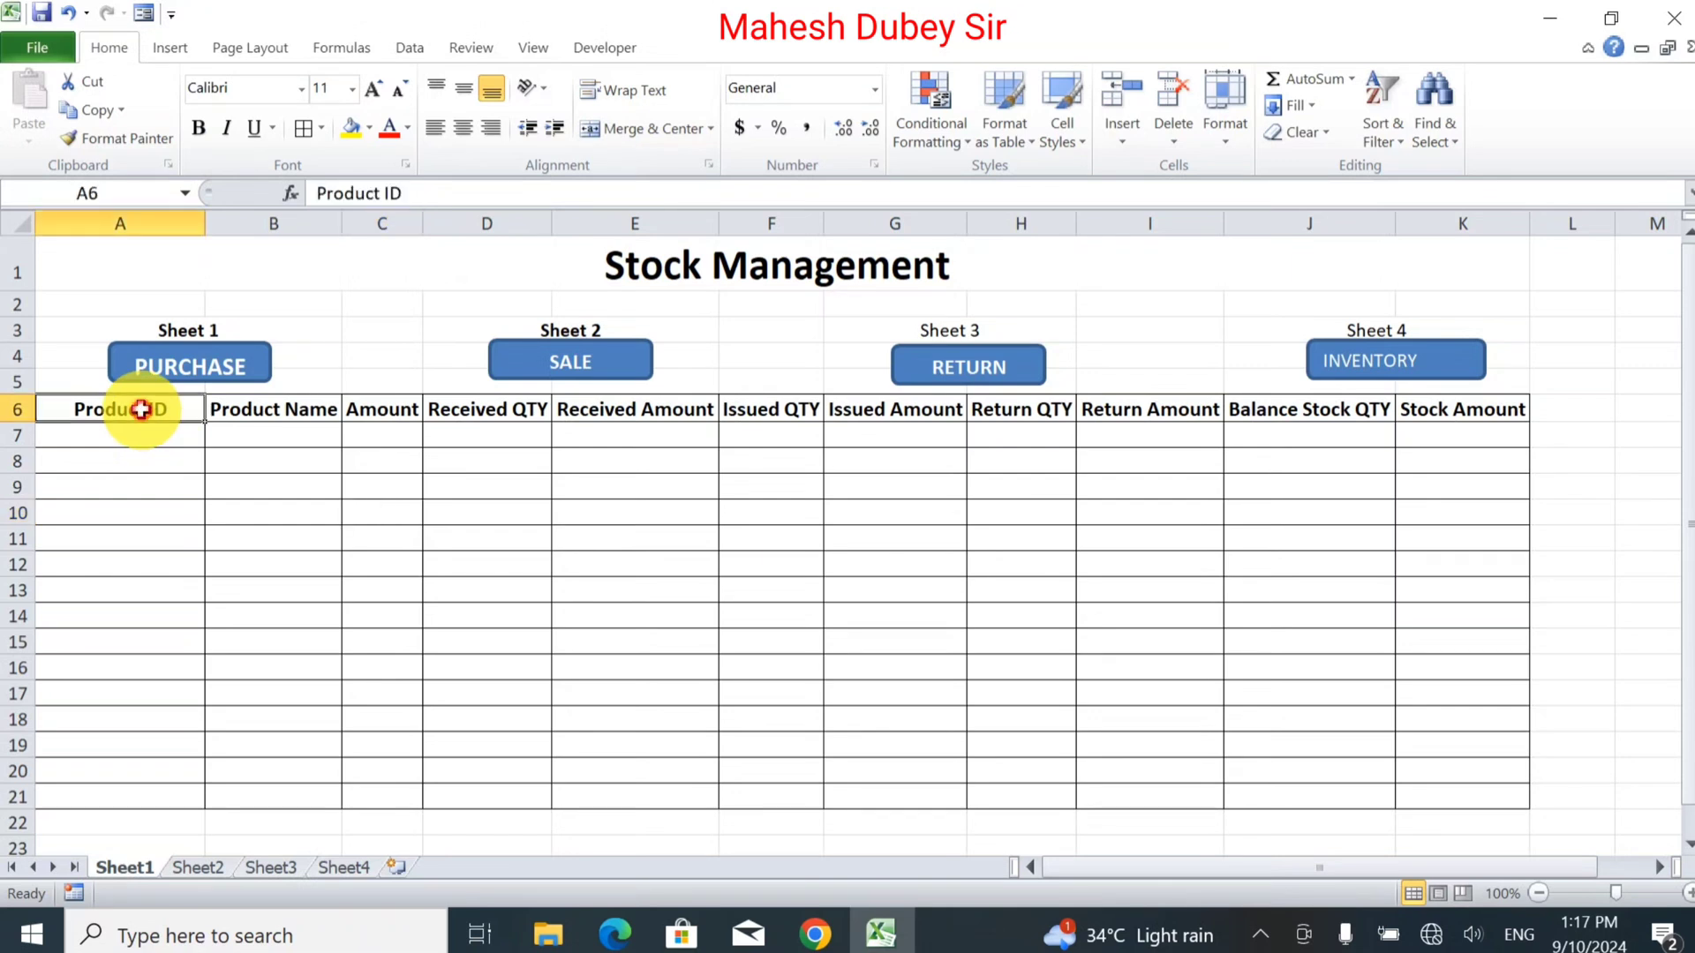
double_click(145, 408)
left_click(481, 435)
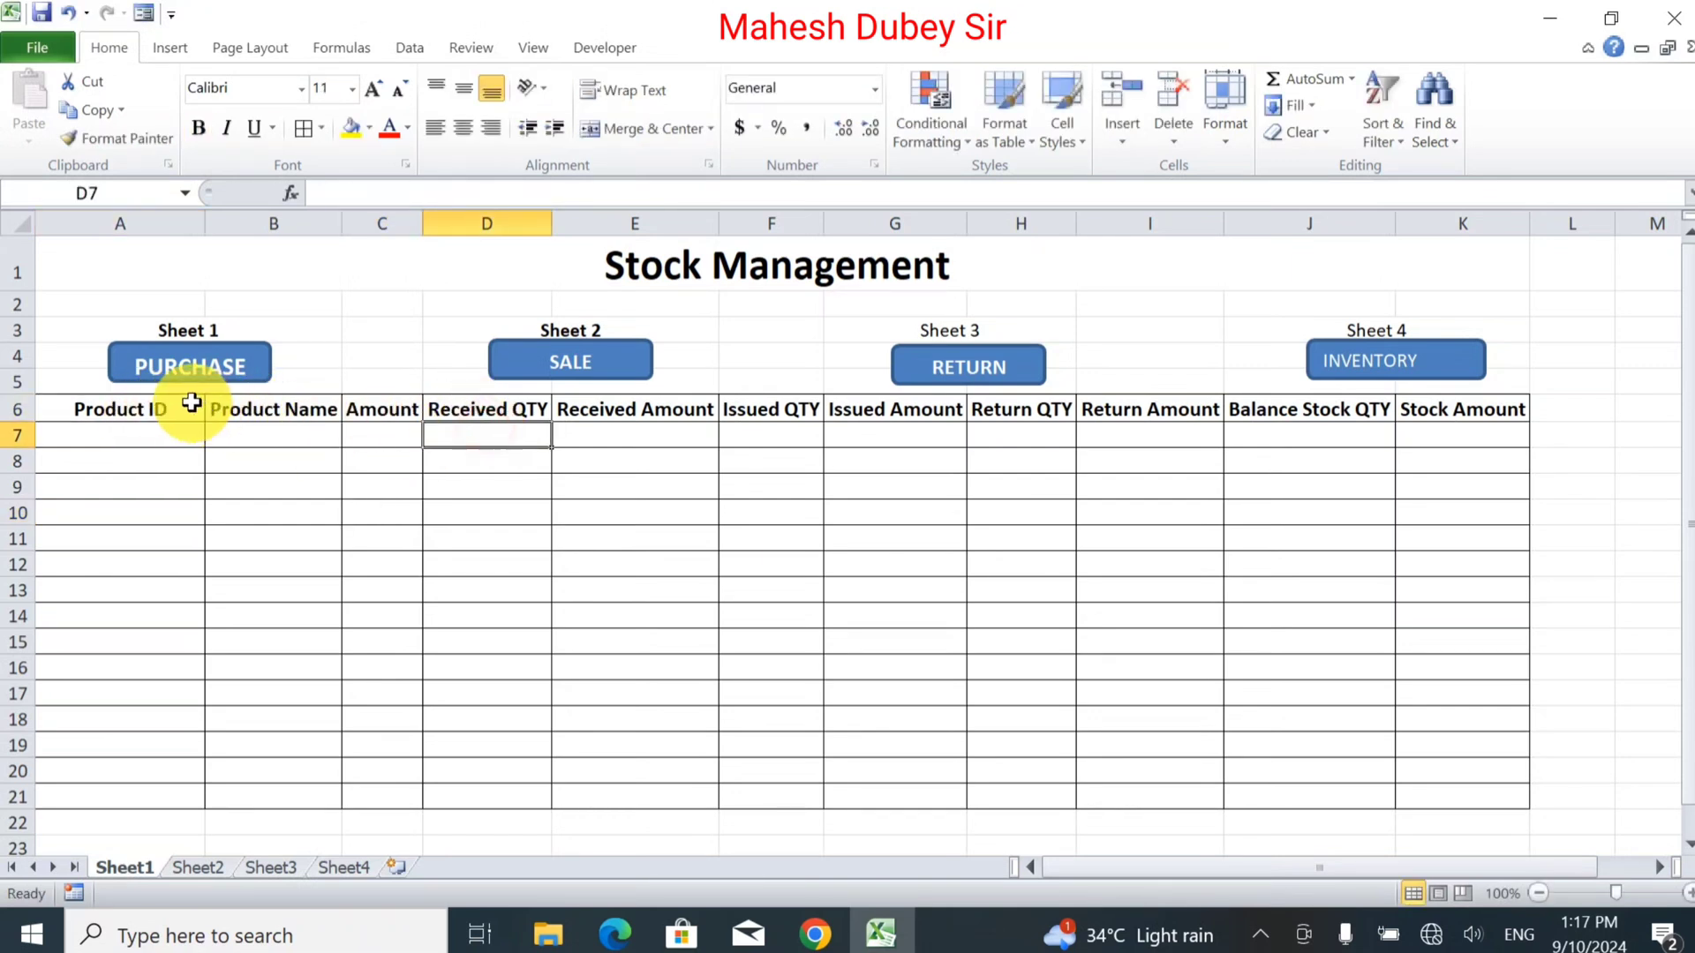
Step: Middle-align the header cells A6:K6 vertically and fill them with light orange
left_click_drag(162, 408, 1437, 409)
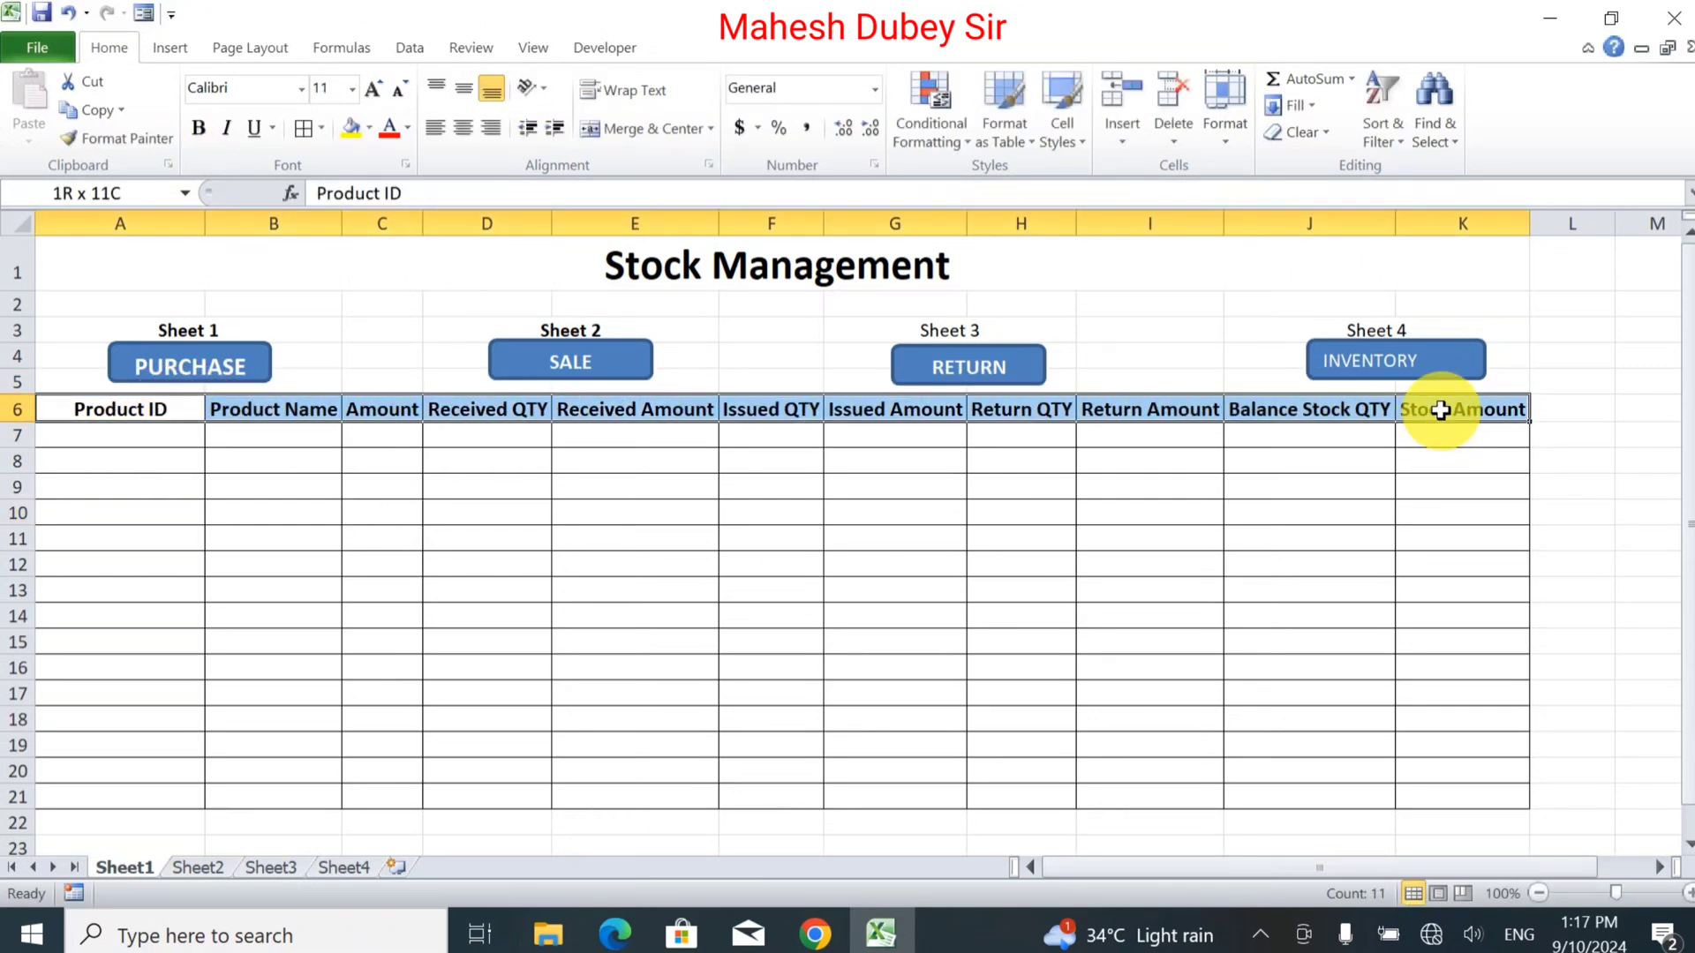
left_click(371, 128)
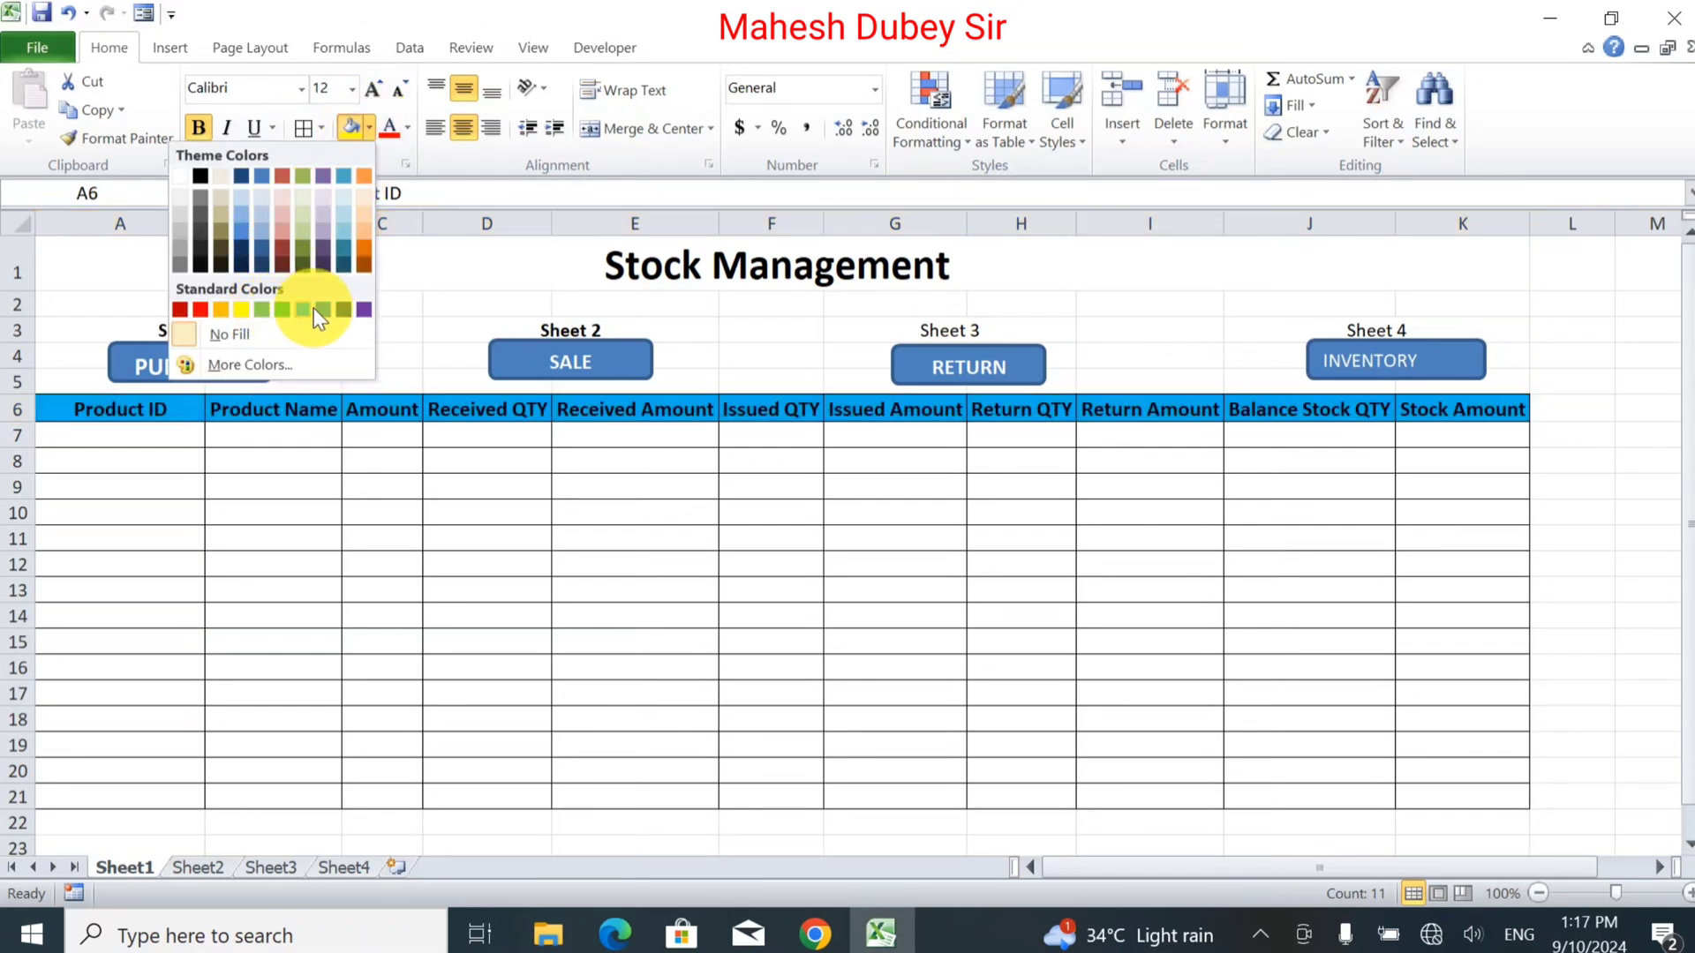
left_click(359, 215)
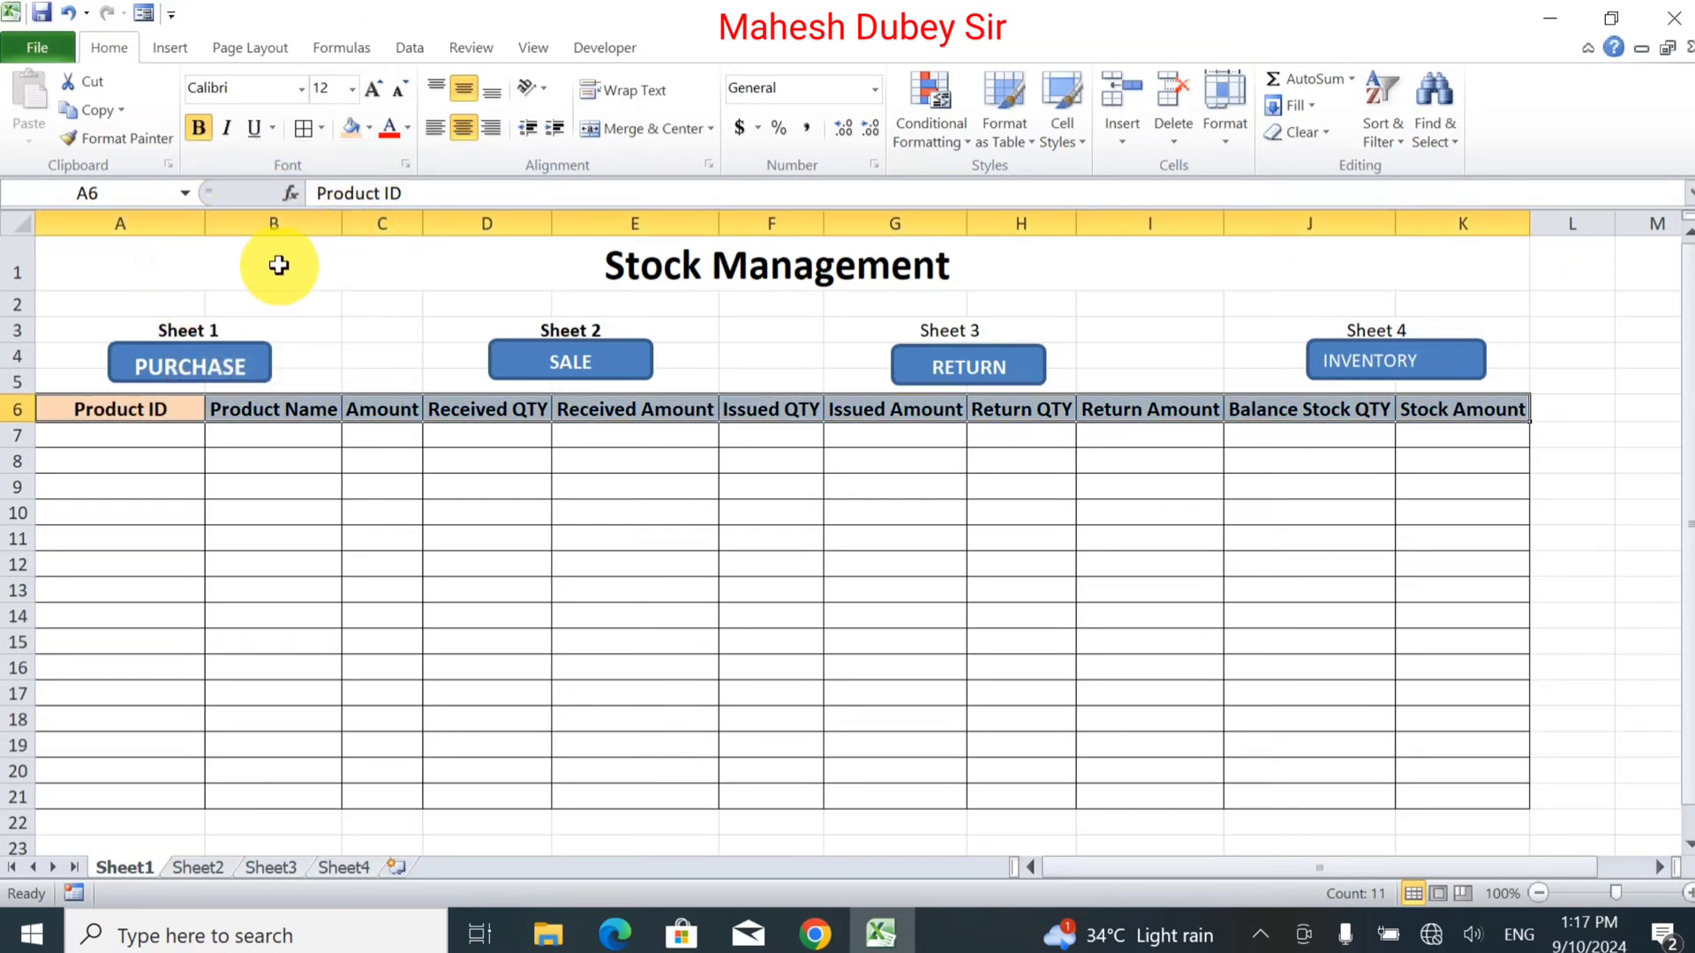
Step: Try red text on the header row A6:K6, then set its font color to black
left_click(396, 131)
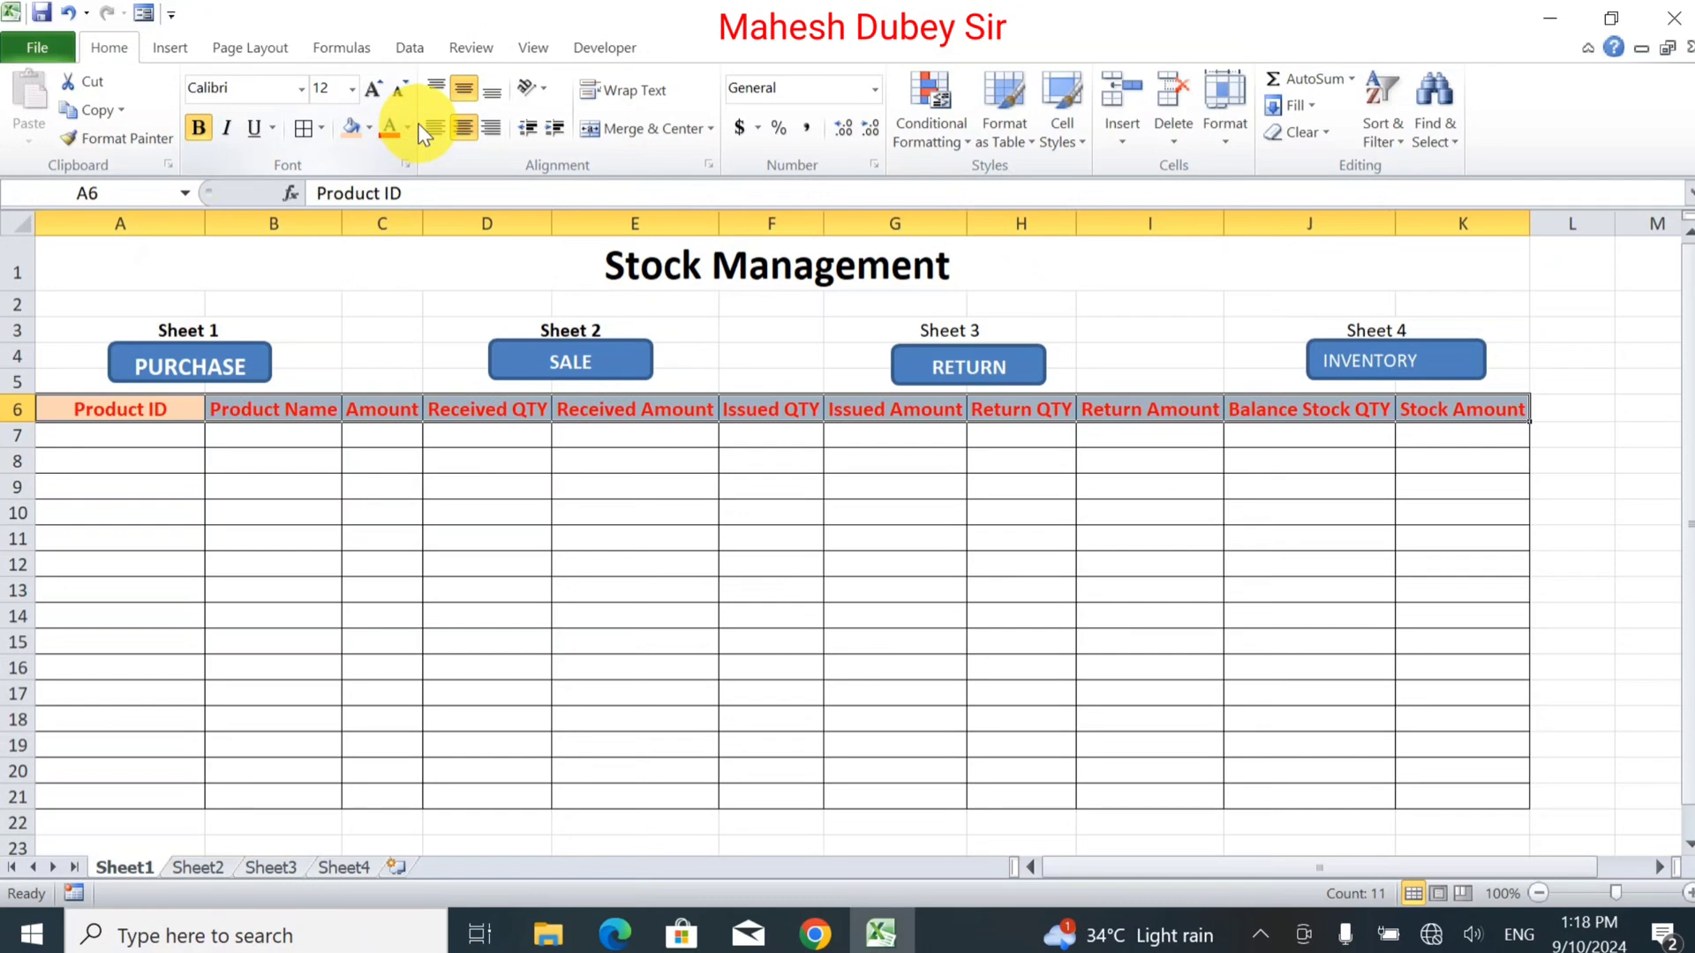
left_click(409, 130)
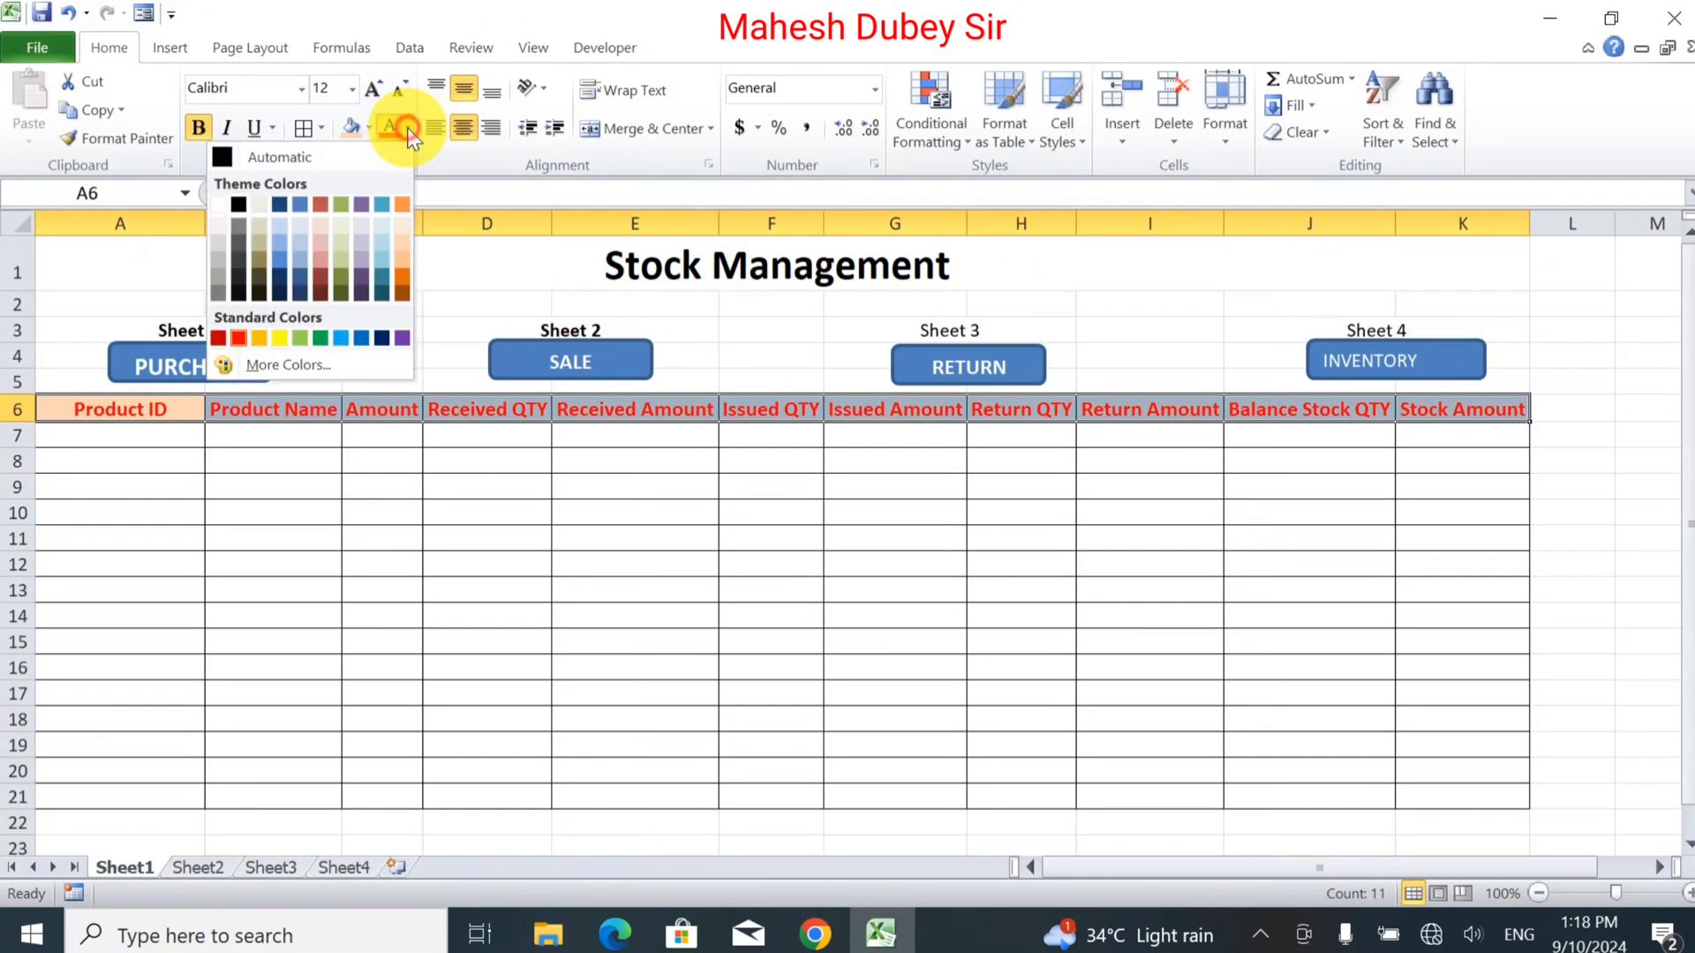
left_click(258, 261)
left_click(437, 616)
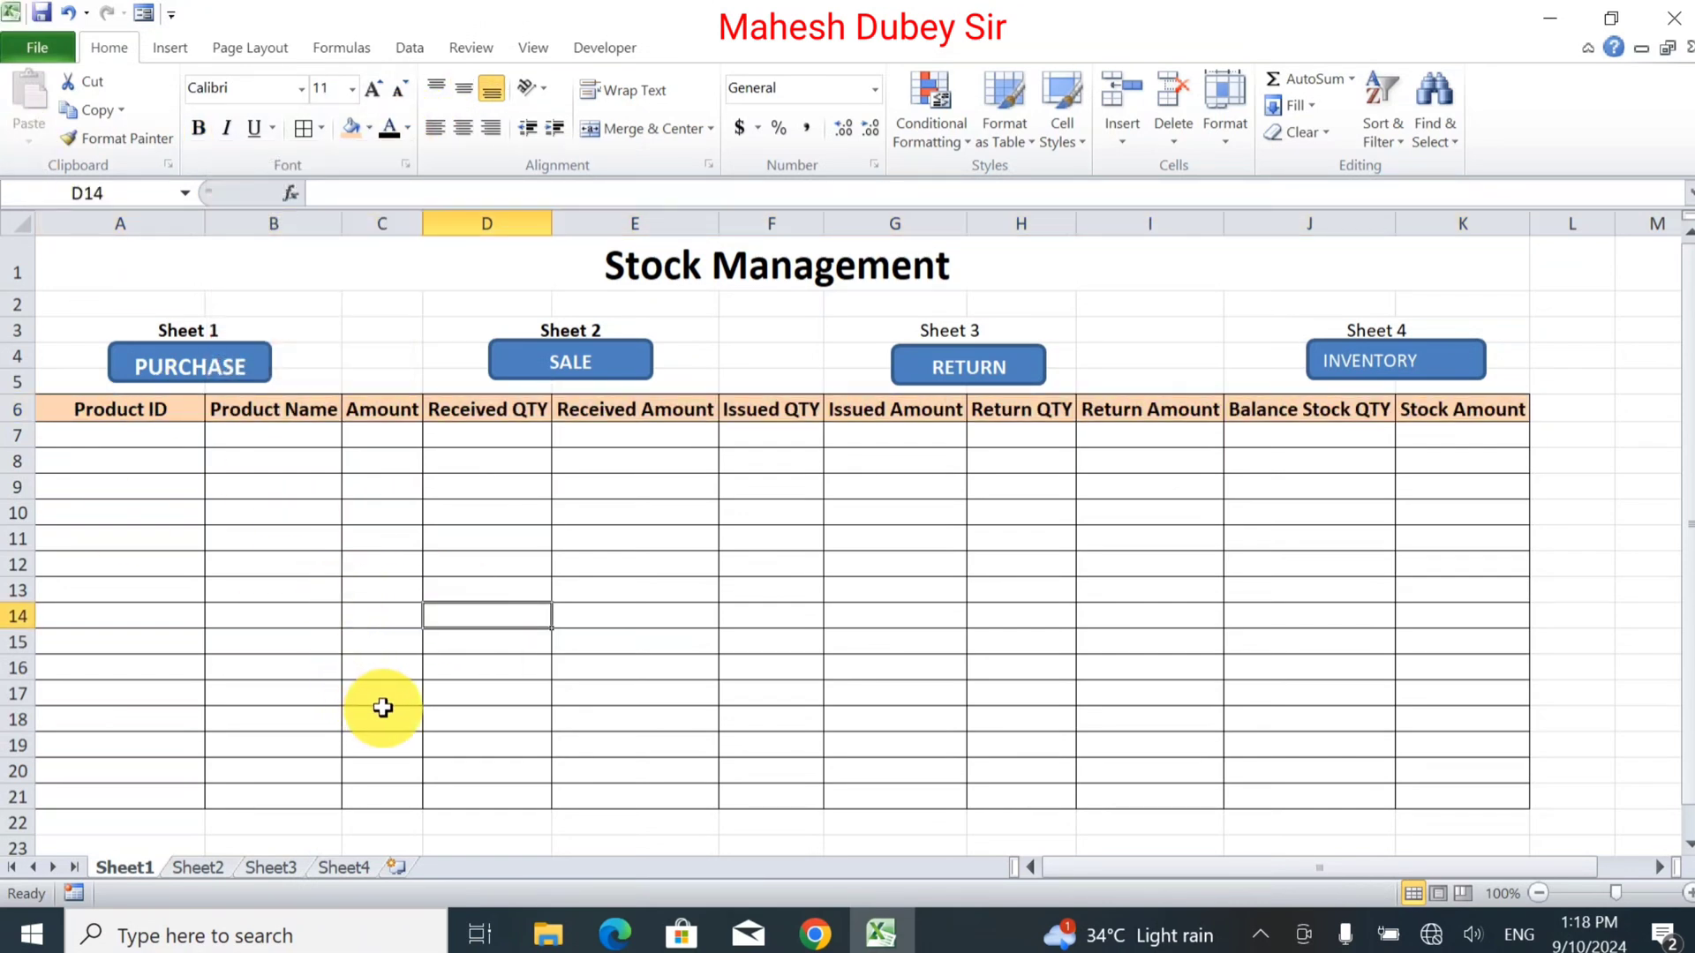
left_click(251, 466)
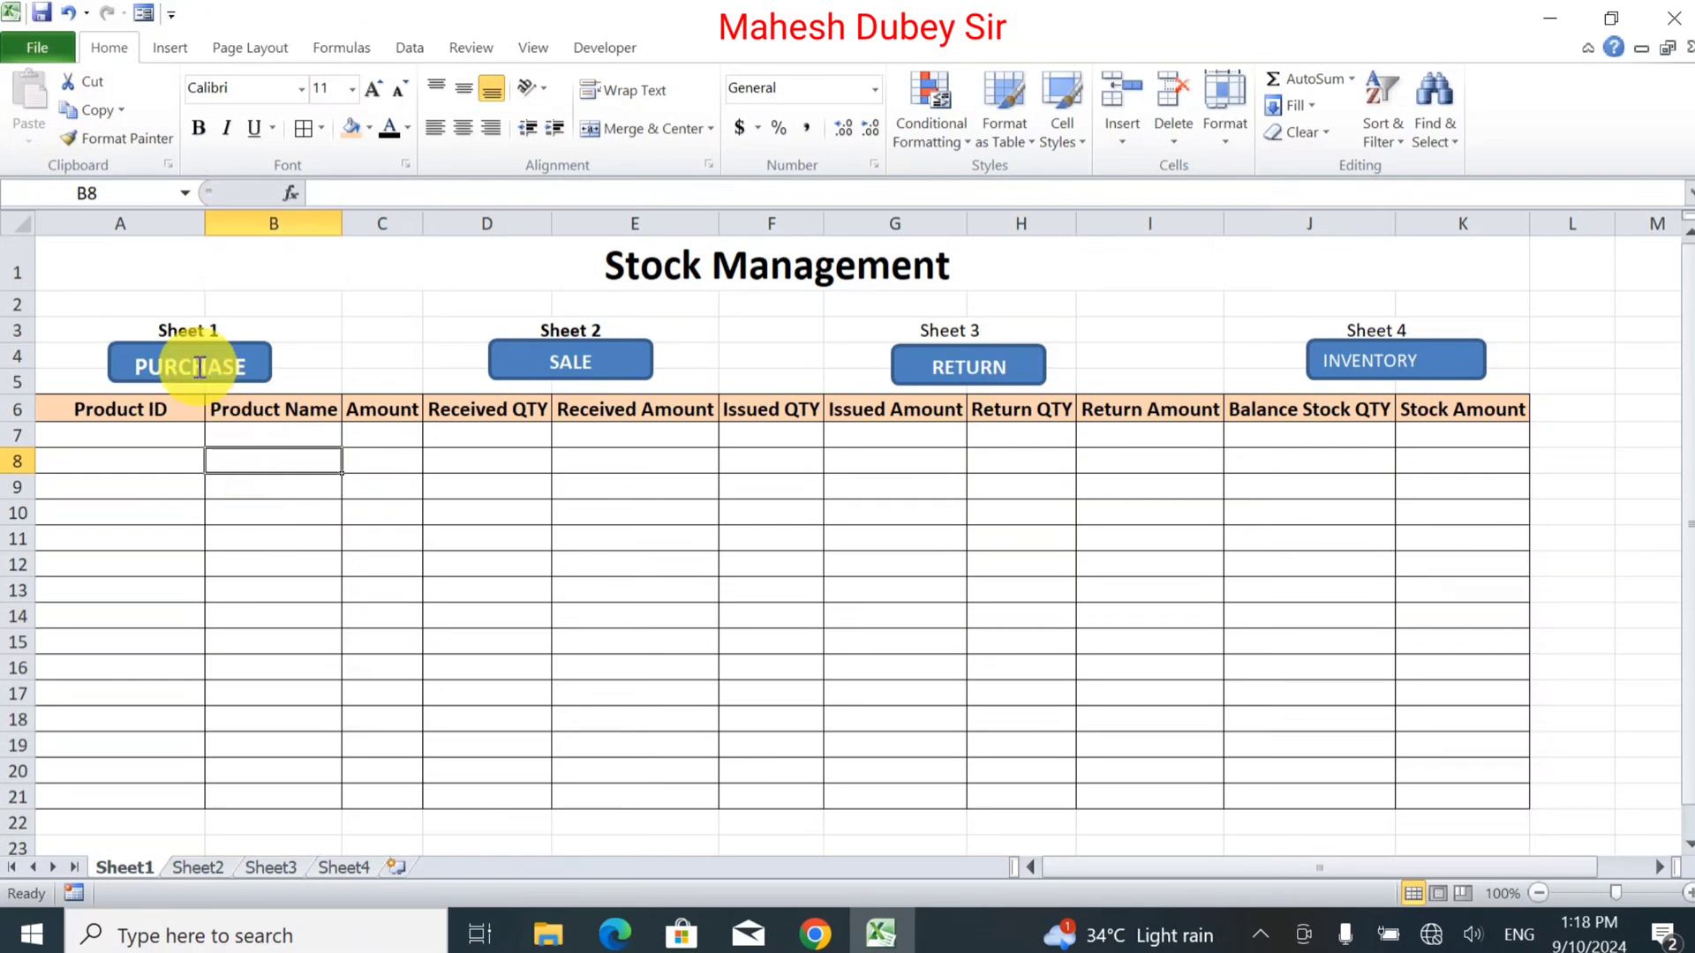
Step: Examine the PURCHASE shape and Sheet2, and return to Sheet1
left_click(199, 364)
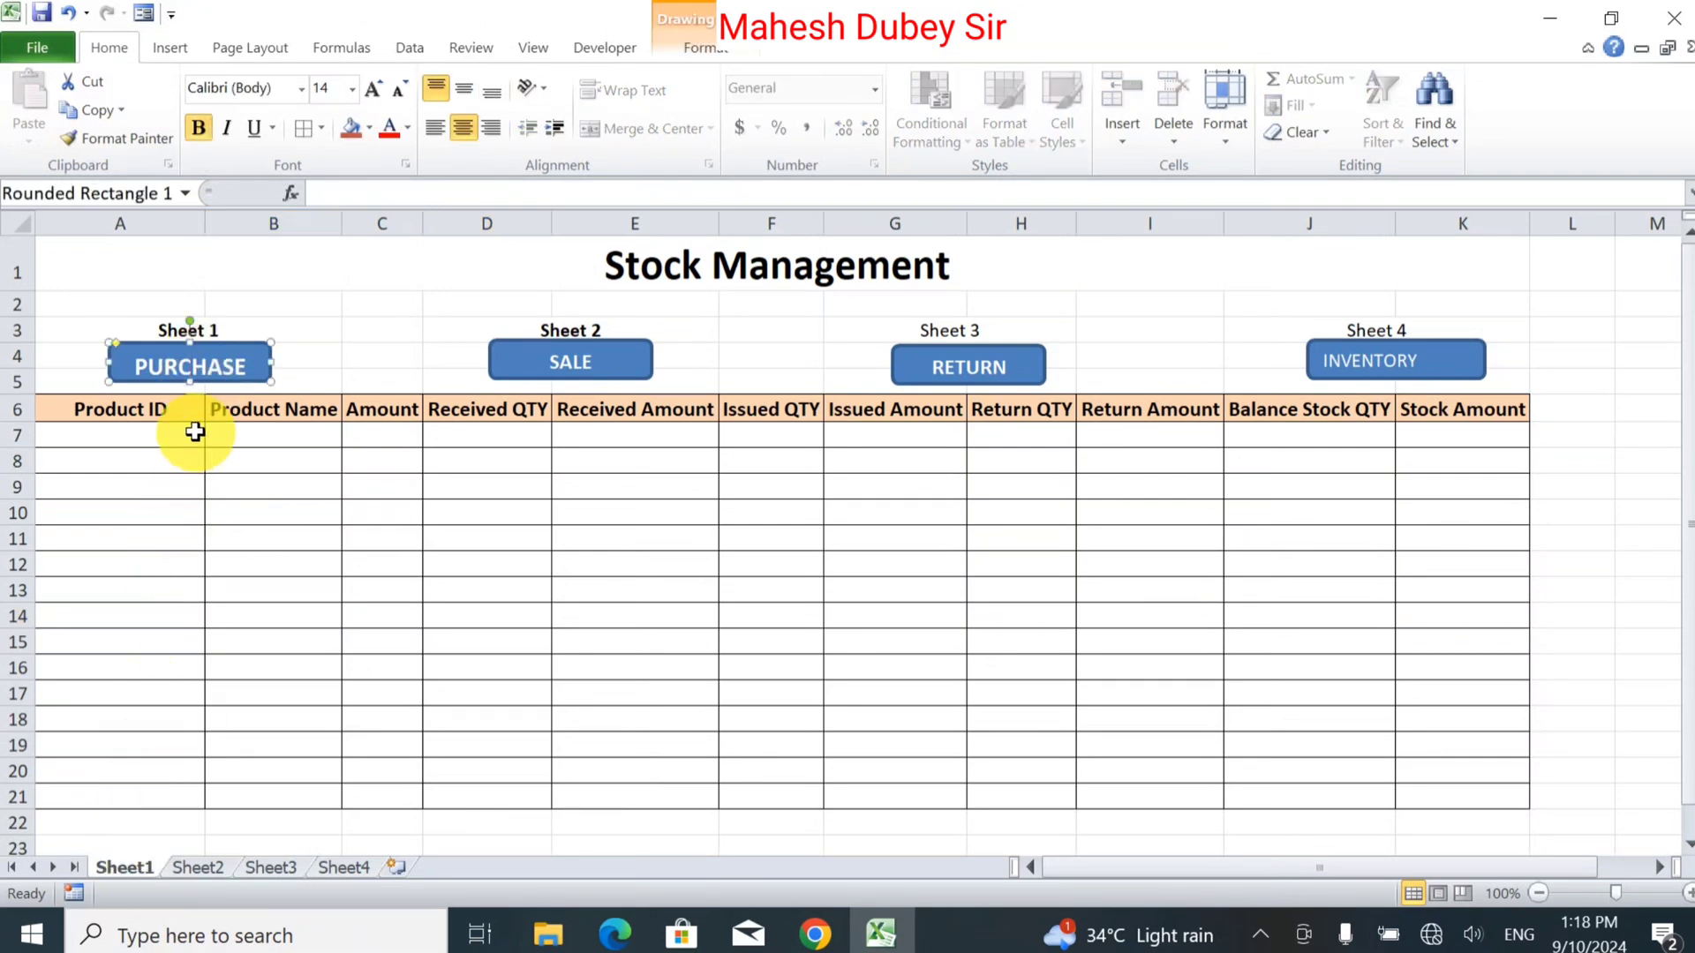
left_click(199, 869)
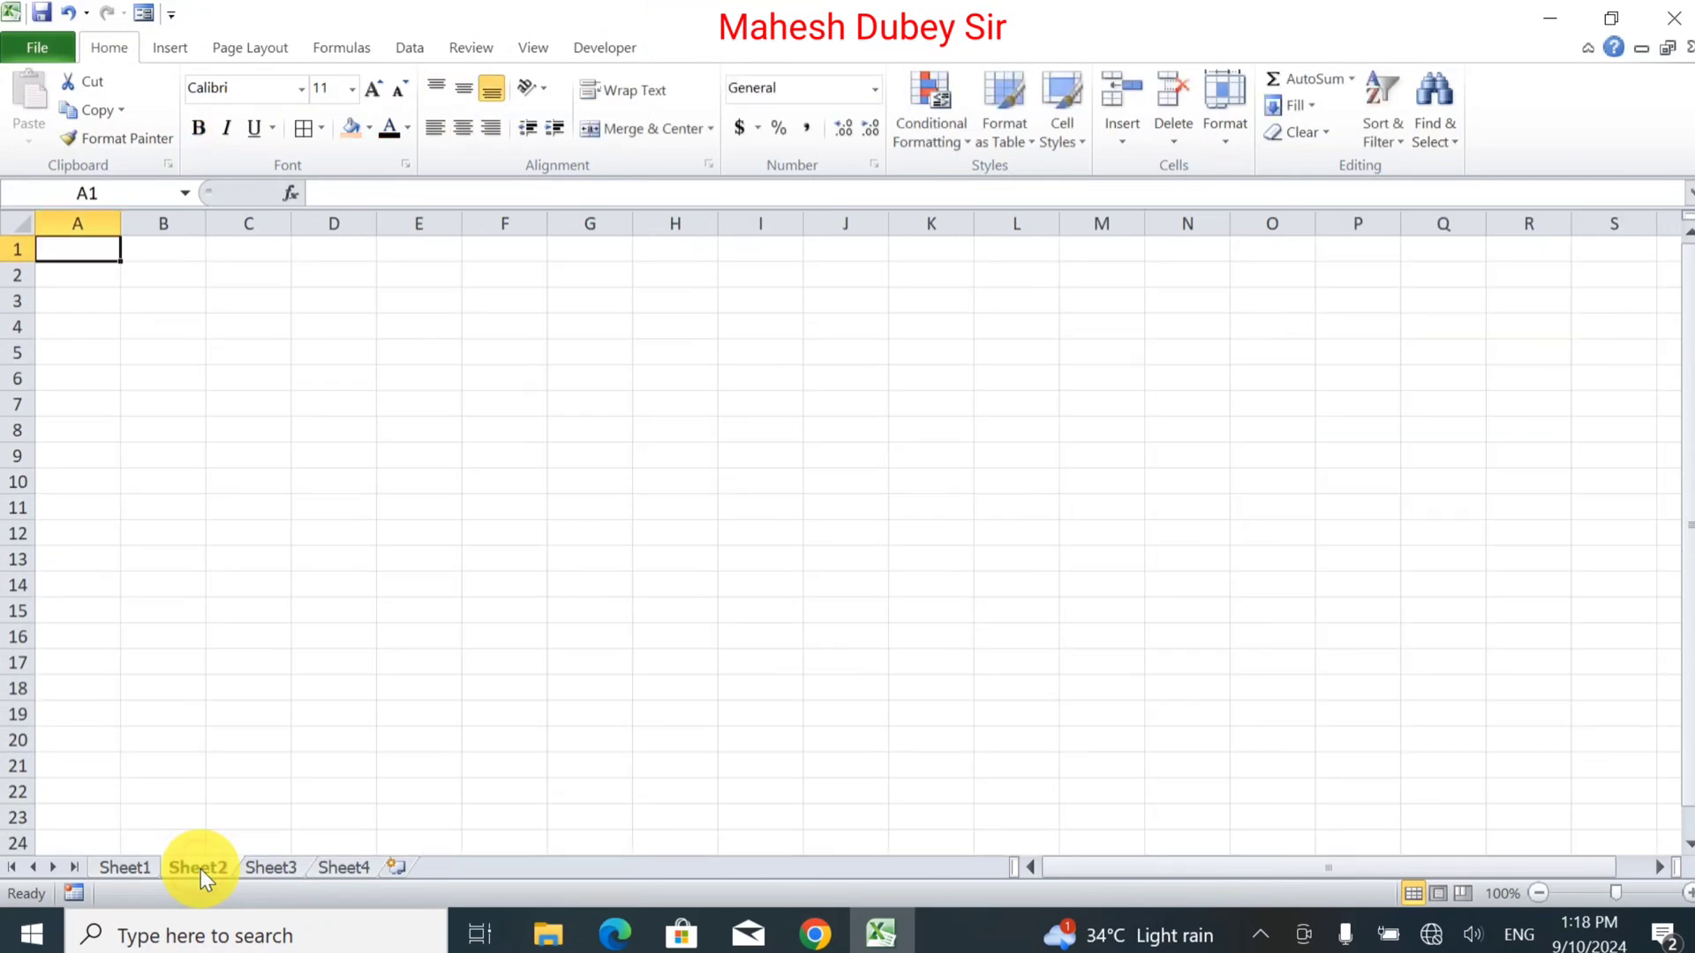
left_click(156, 861)
left_click(216, 866)
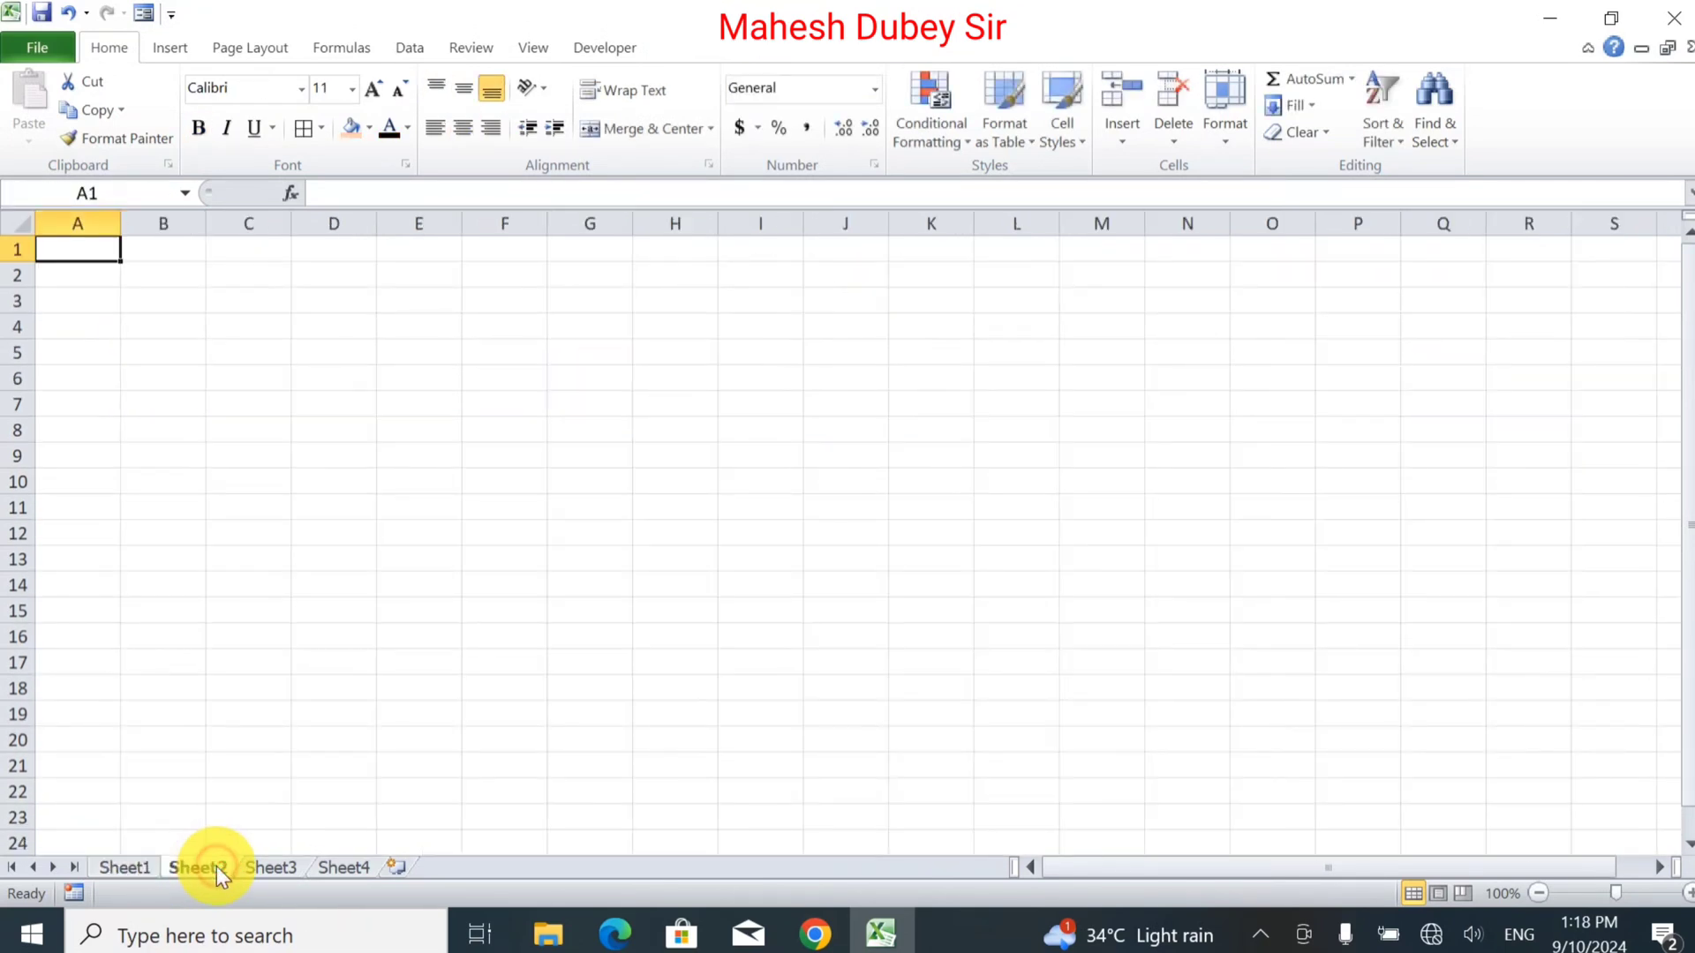
left_click(139, 869)
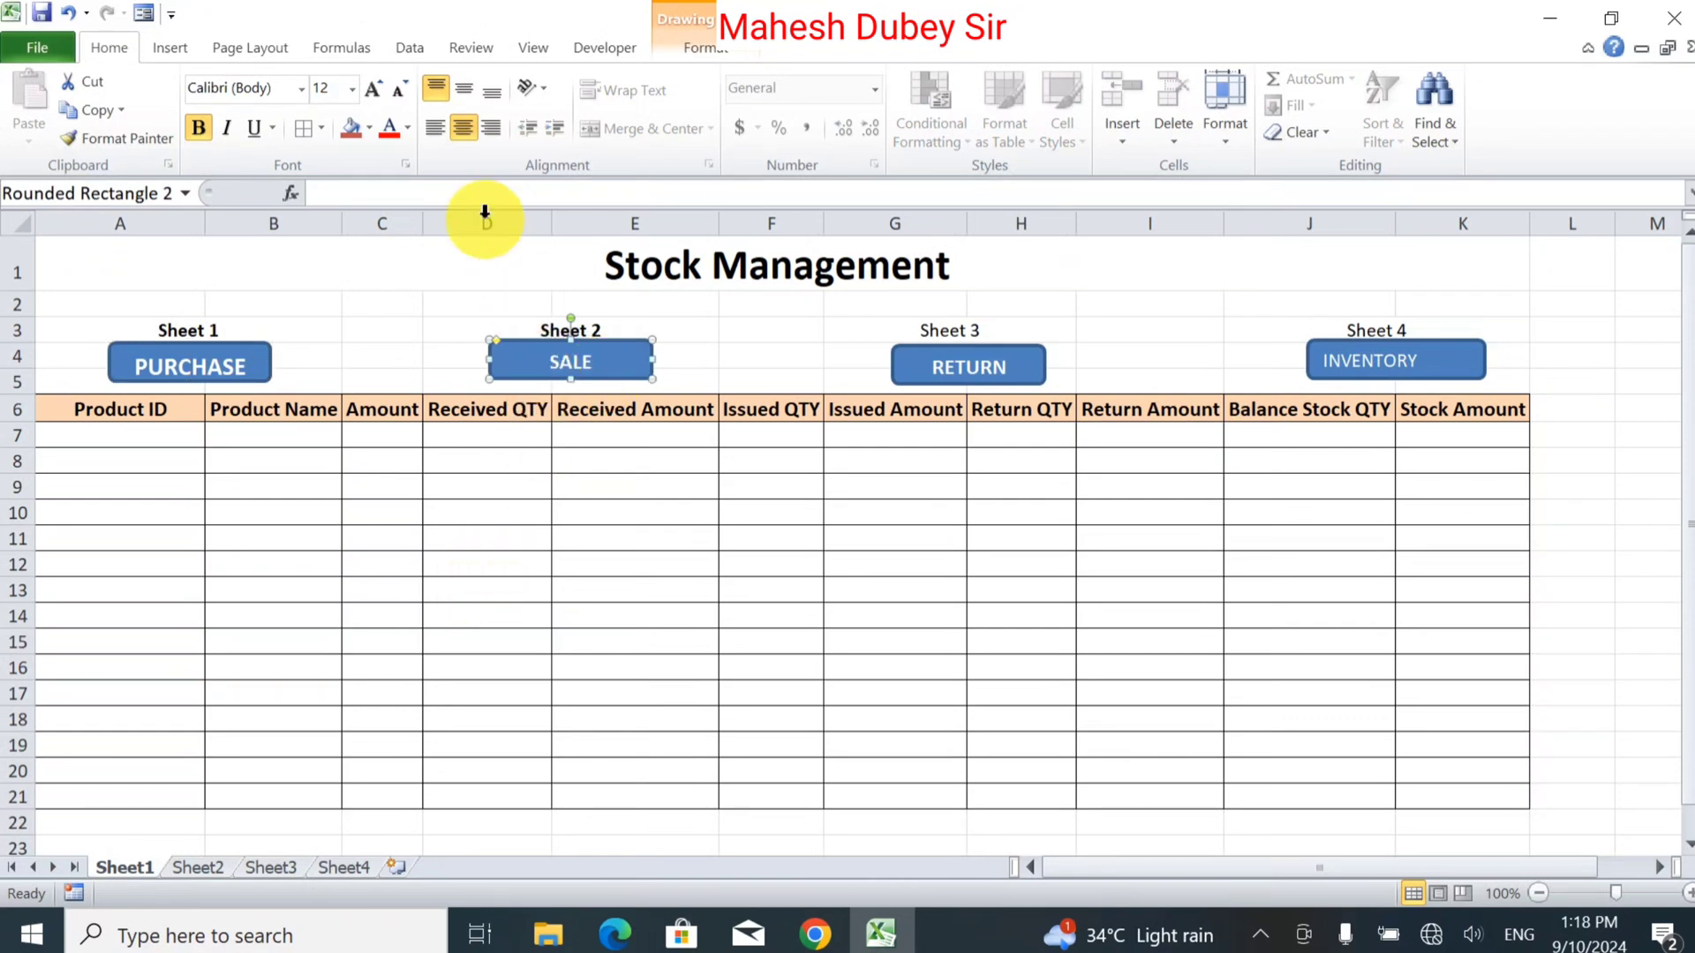
Step: Hyperlink the SALE shape to cell A1 of Sheet2 in this workbook
left_click(171, 48)
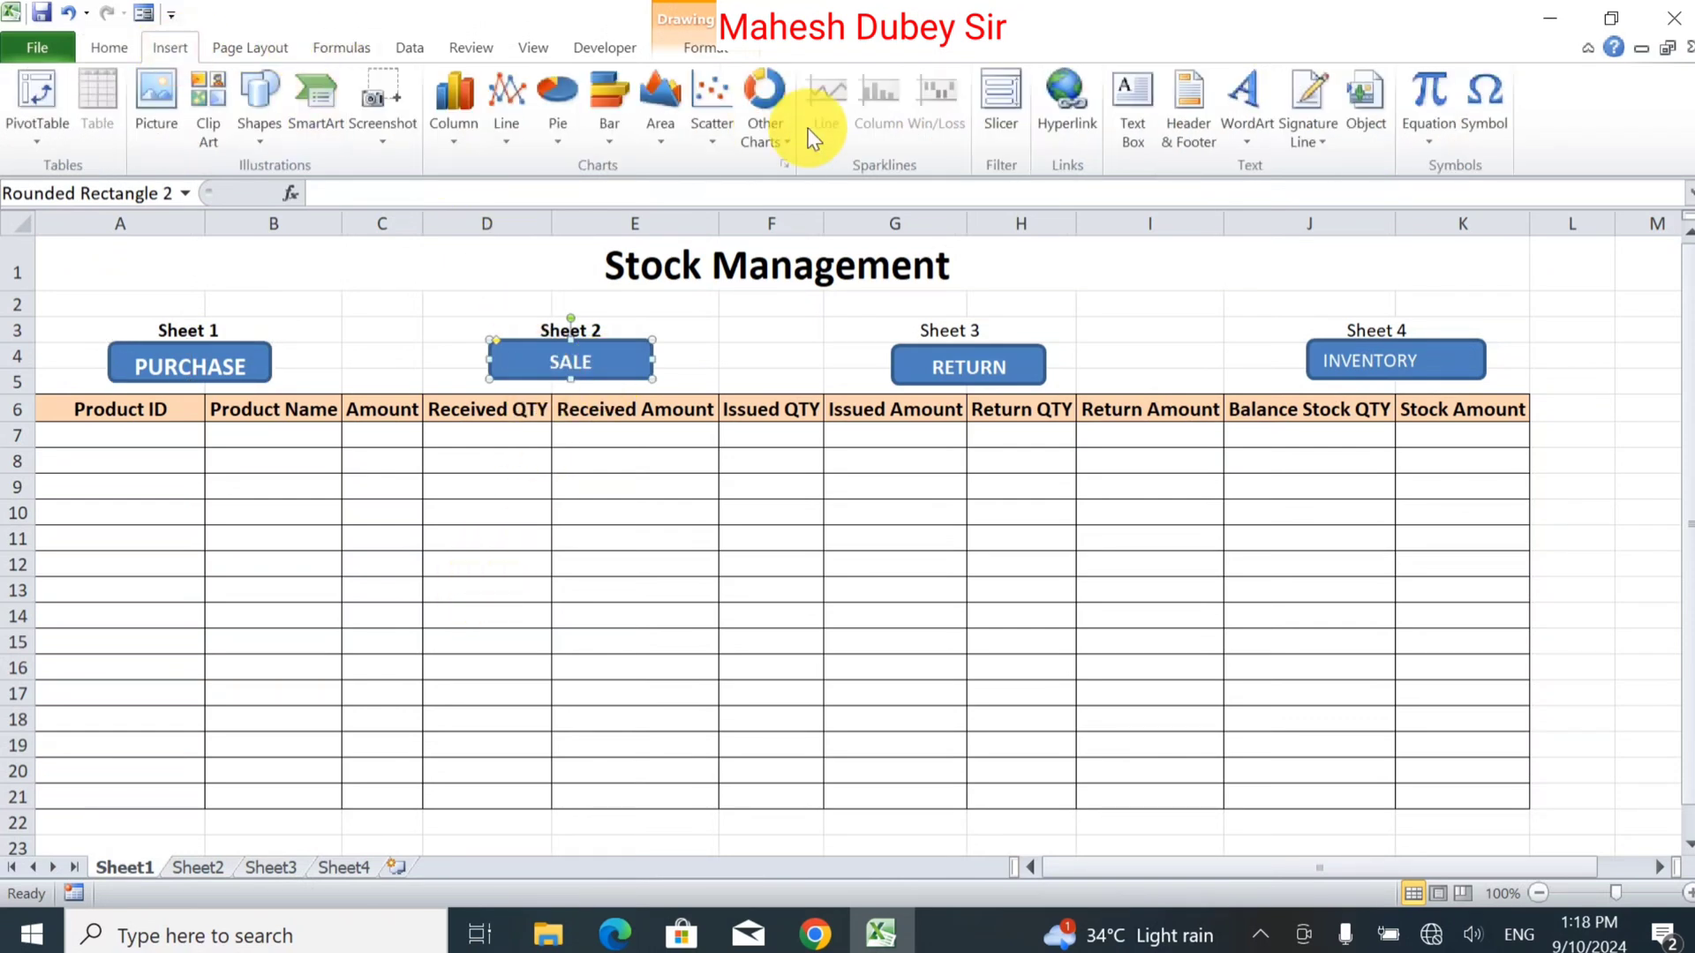
left_click(1067, 123)
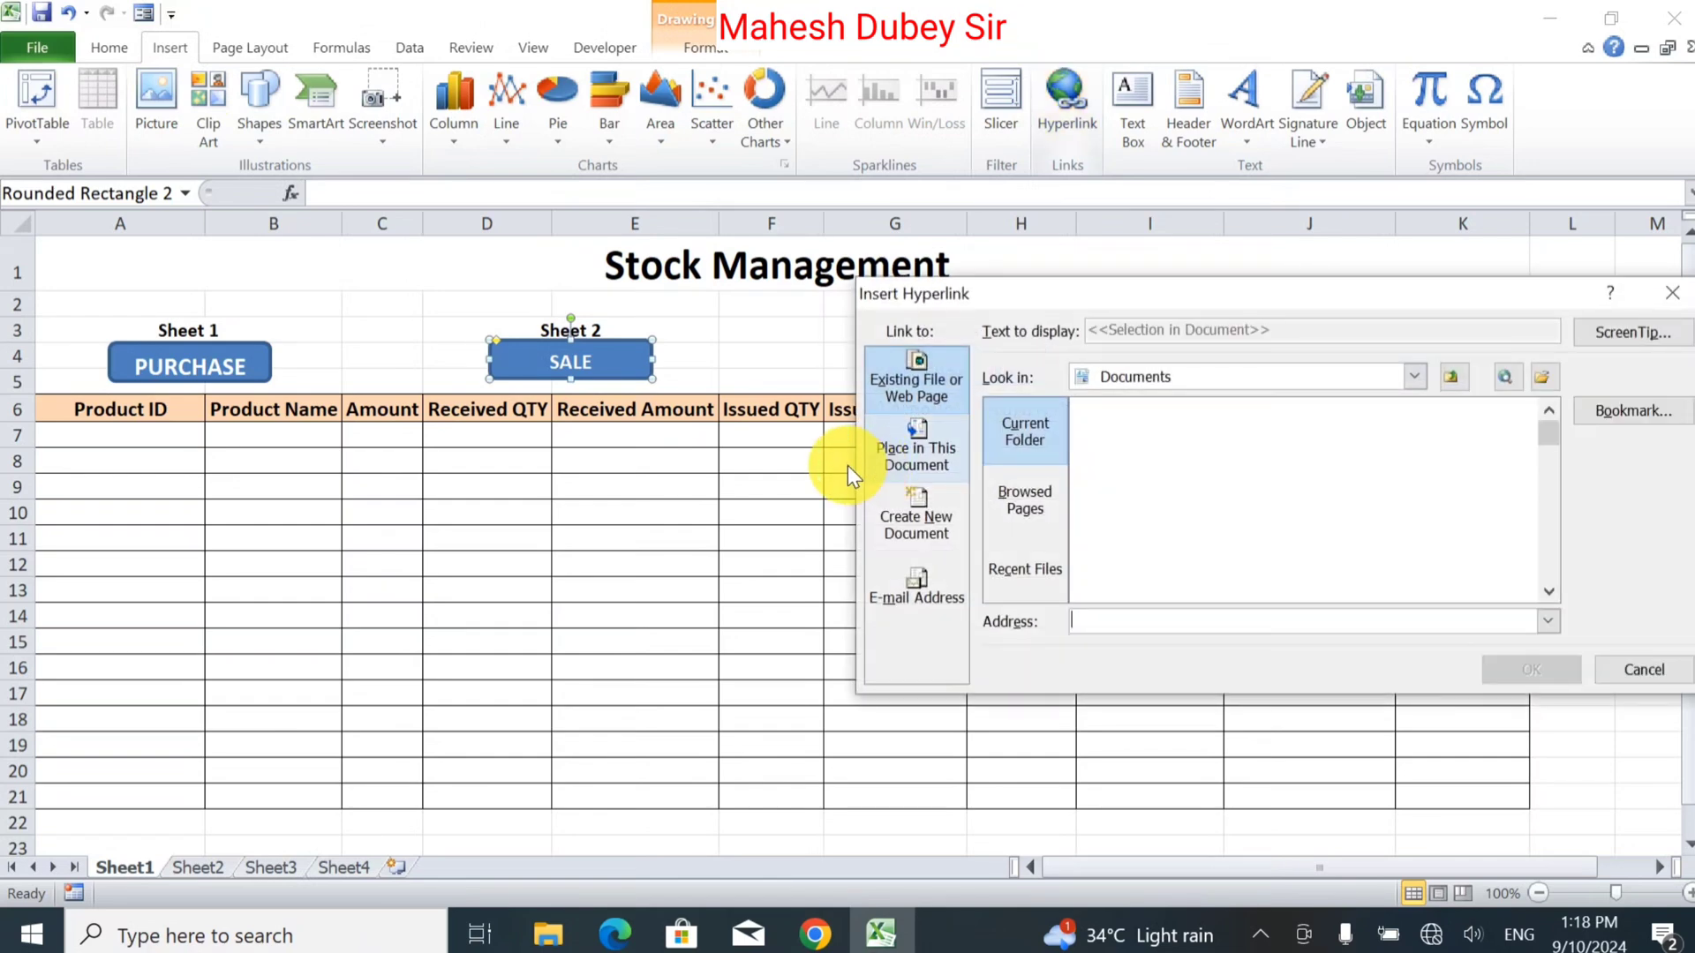
left_click(925, 459)
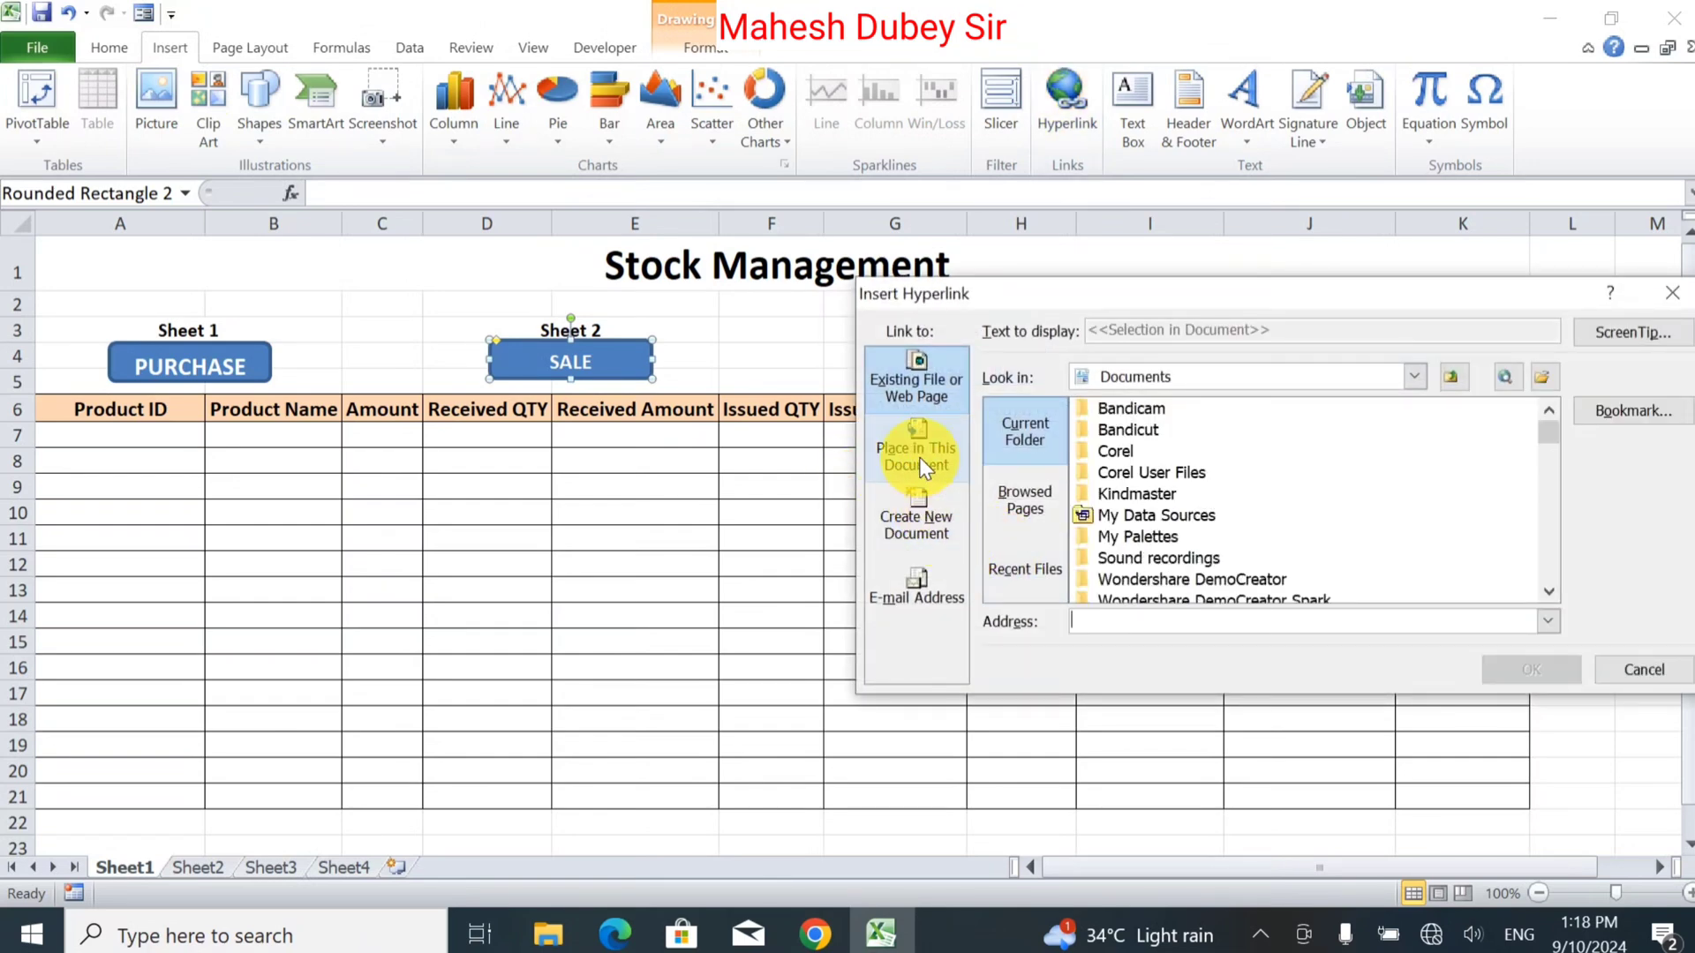
left_click(1044, 491)
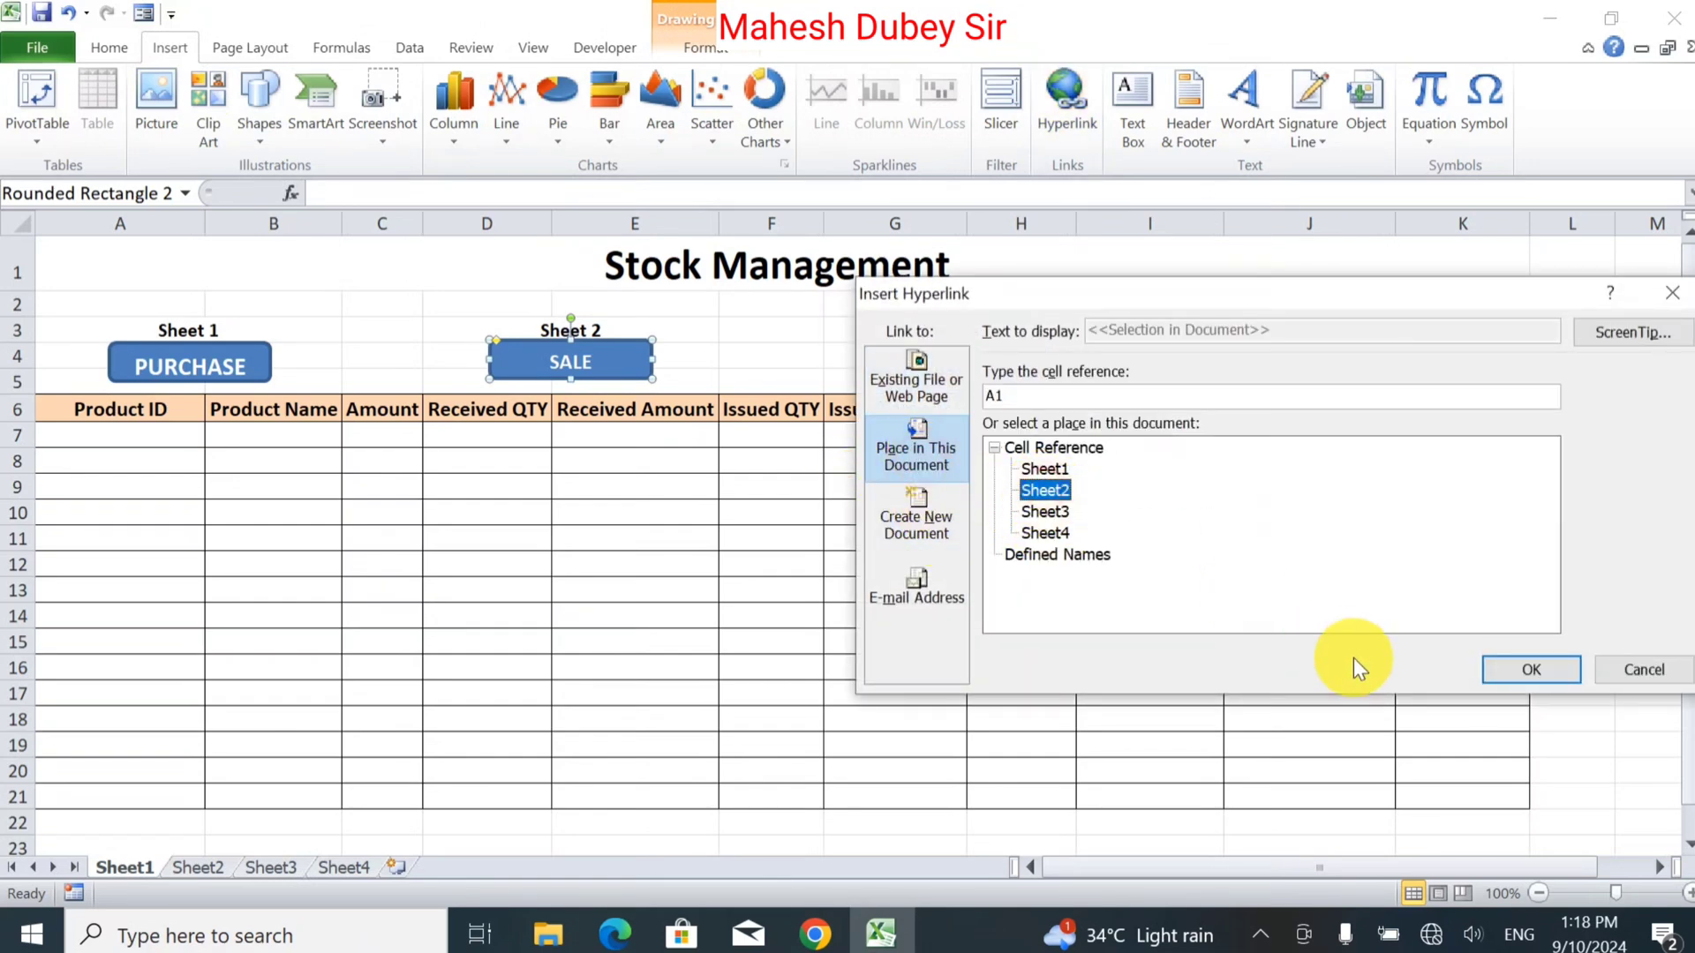
left_click(1524, 668)
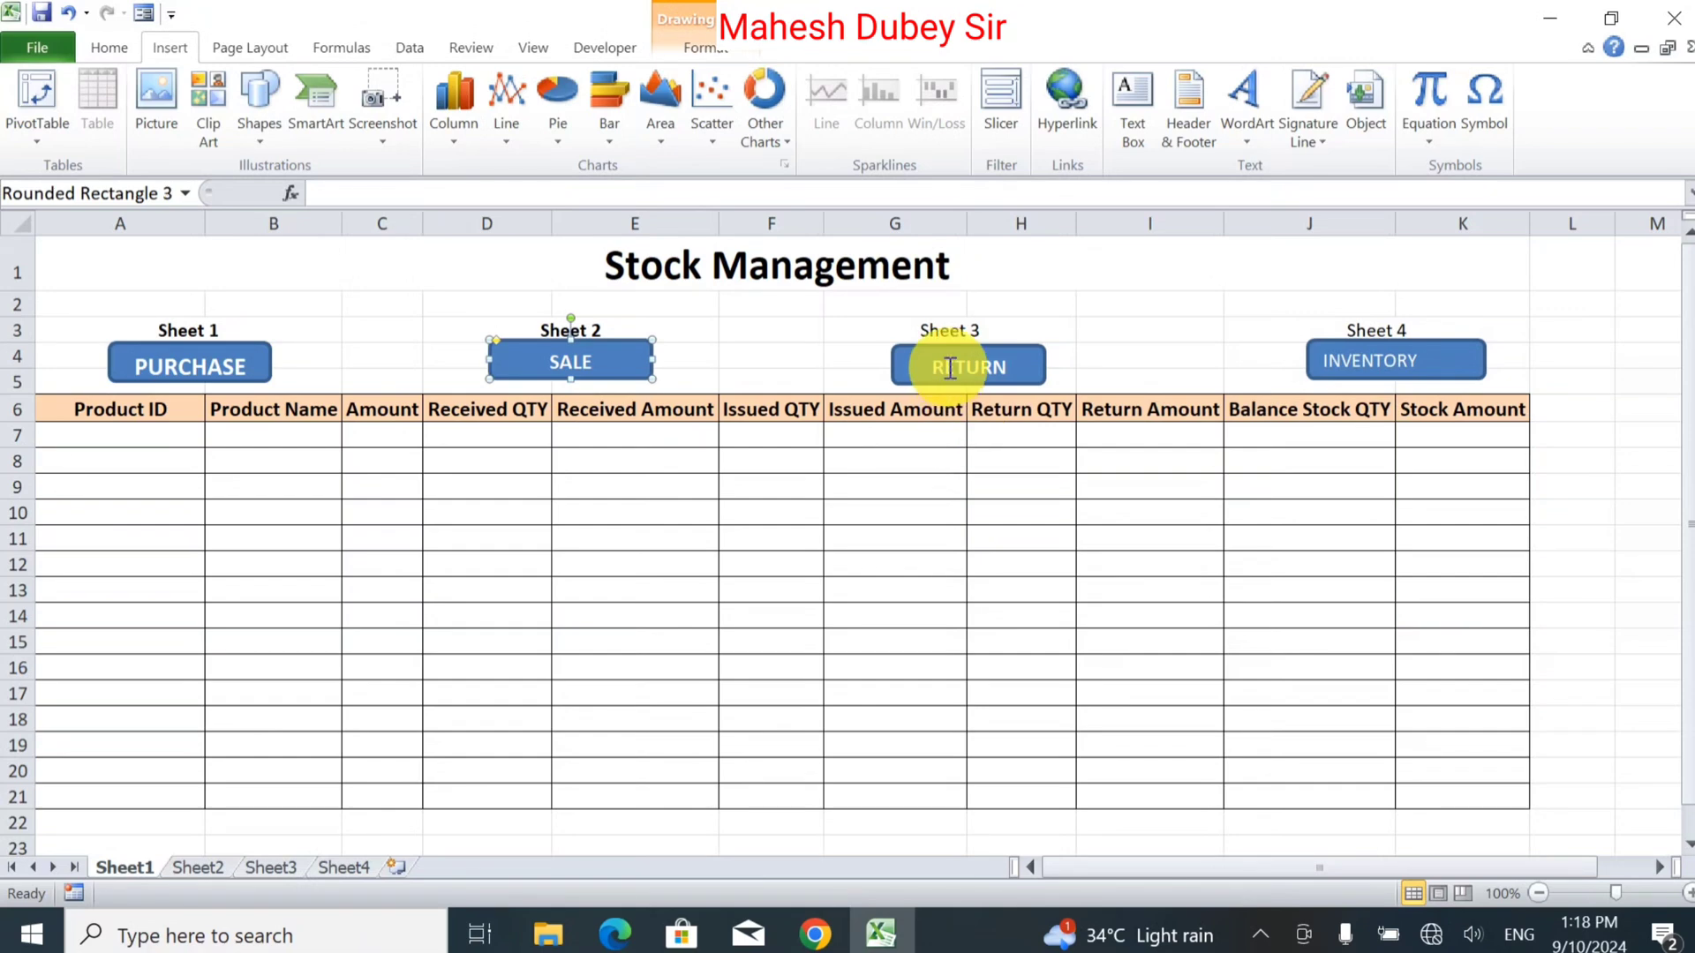
Step: Hyperlink the RETURN shape to cell A1 of Sheet3 in this workbook
left_click(967, 364)
left_click(1077, 104)
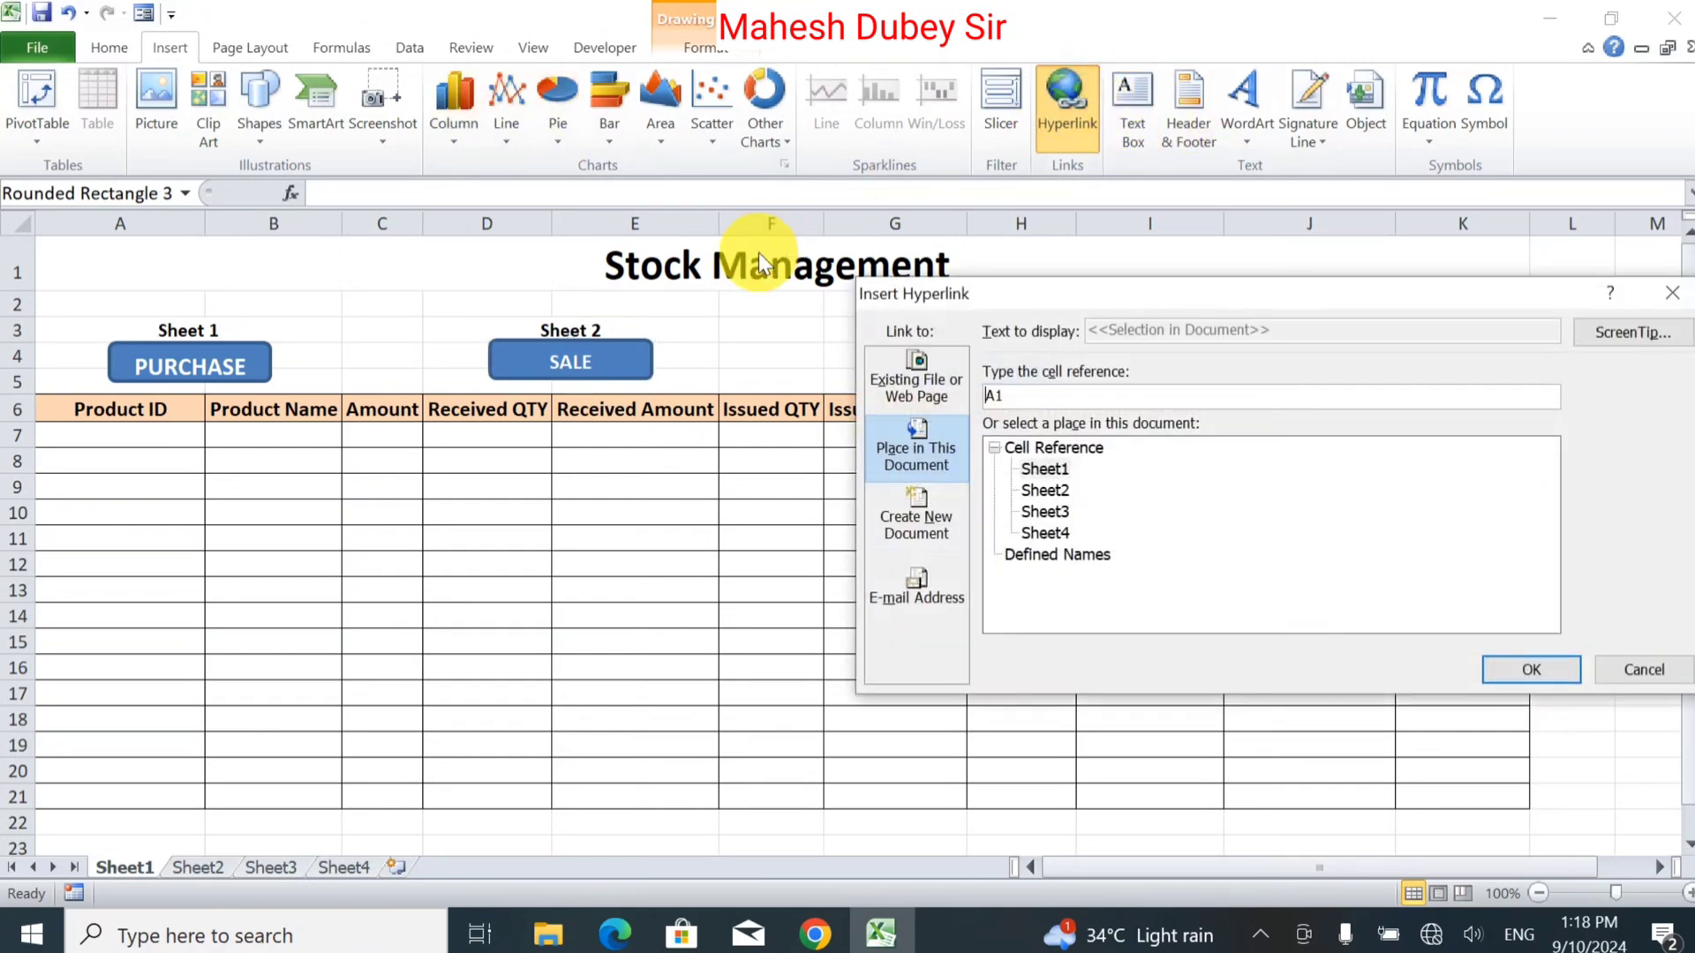
left_click(1044, 512)
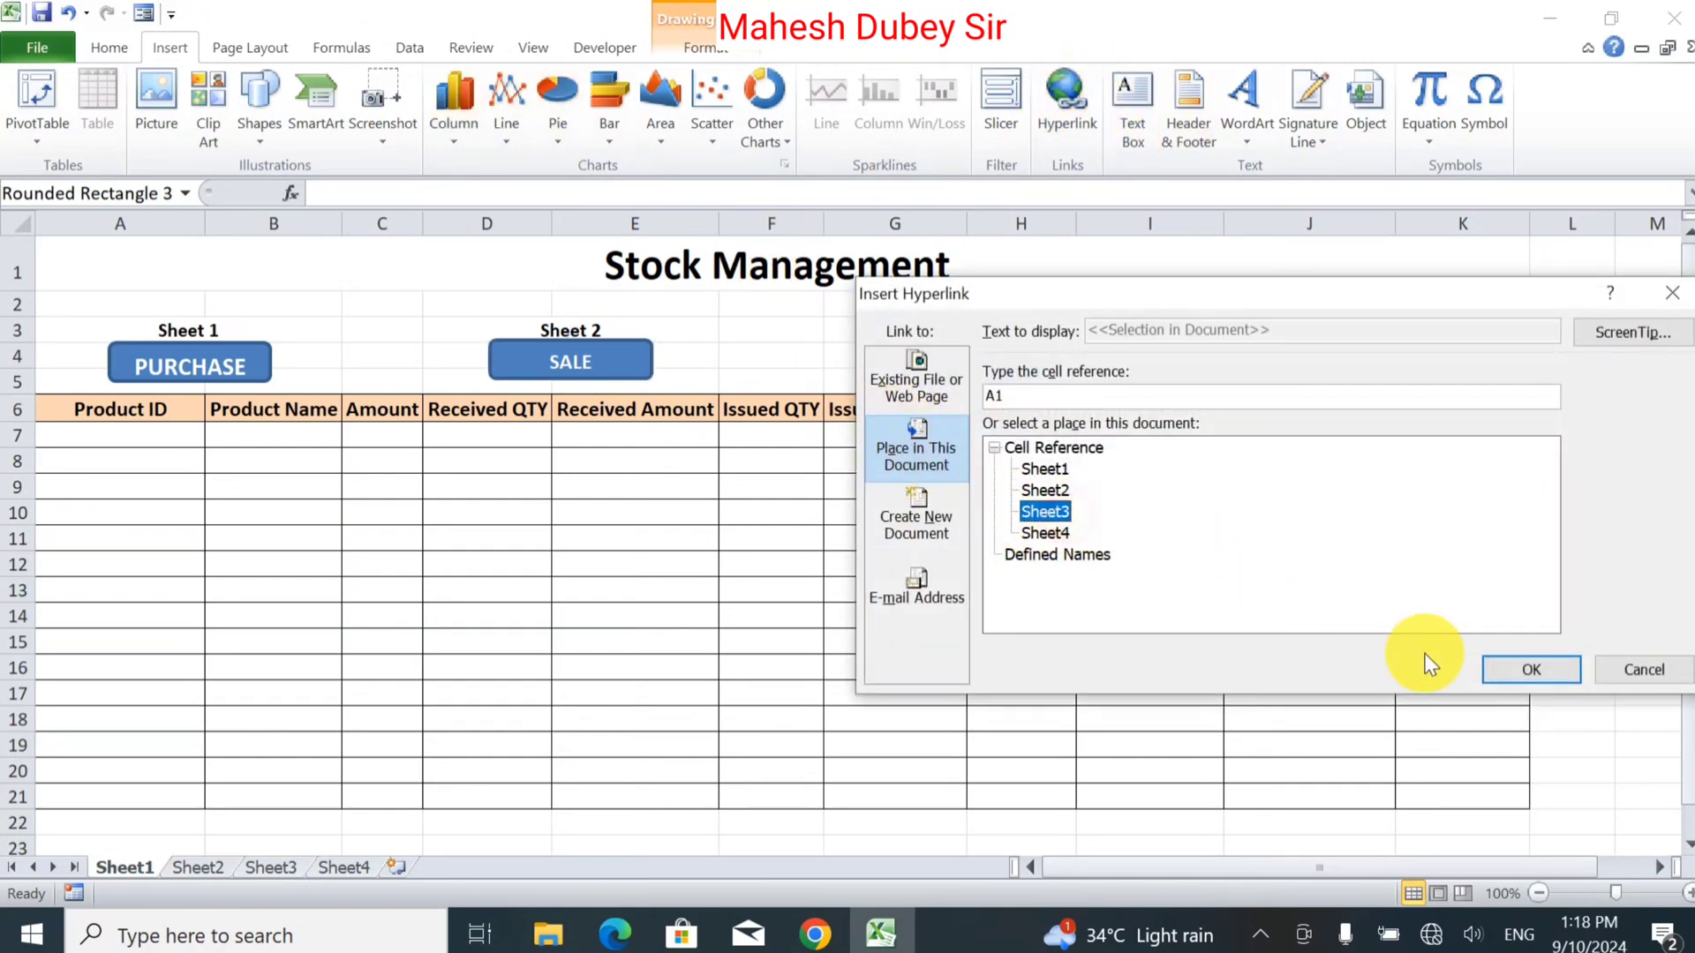
left_click(1536, 671)
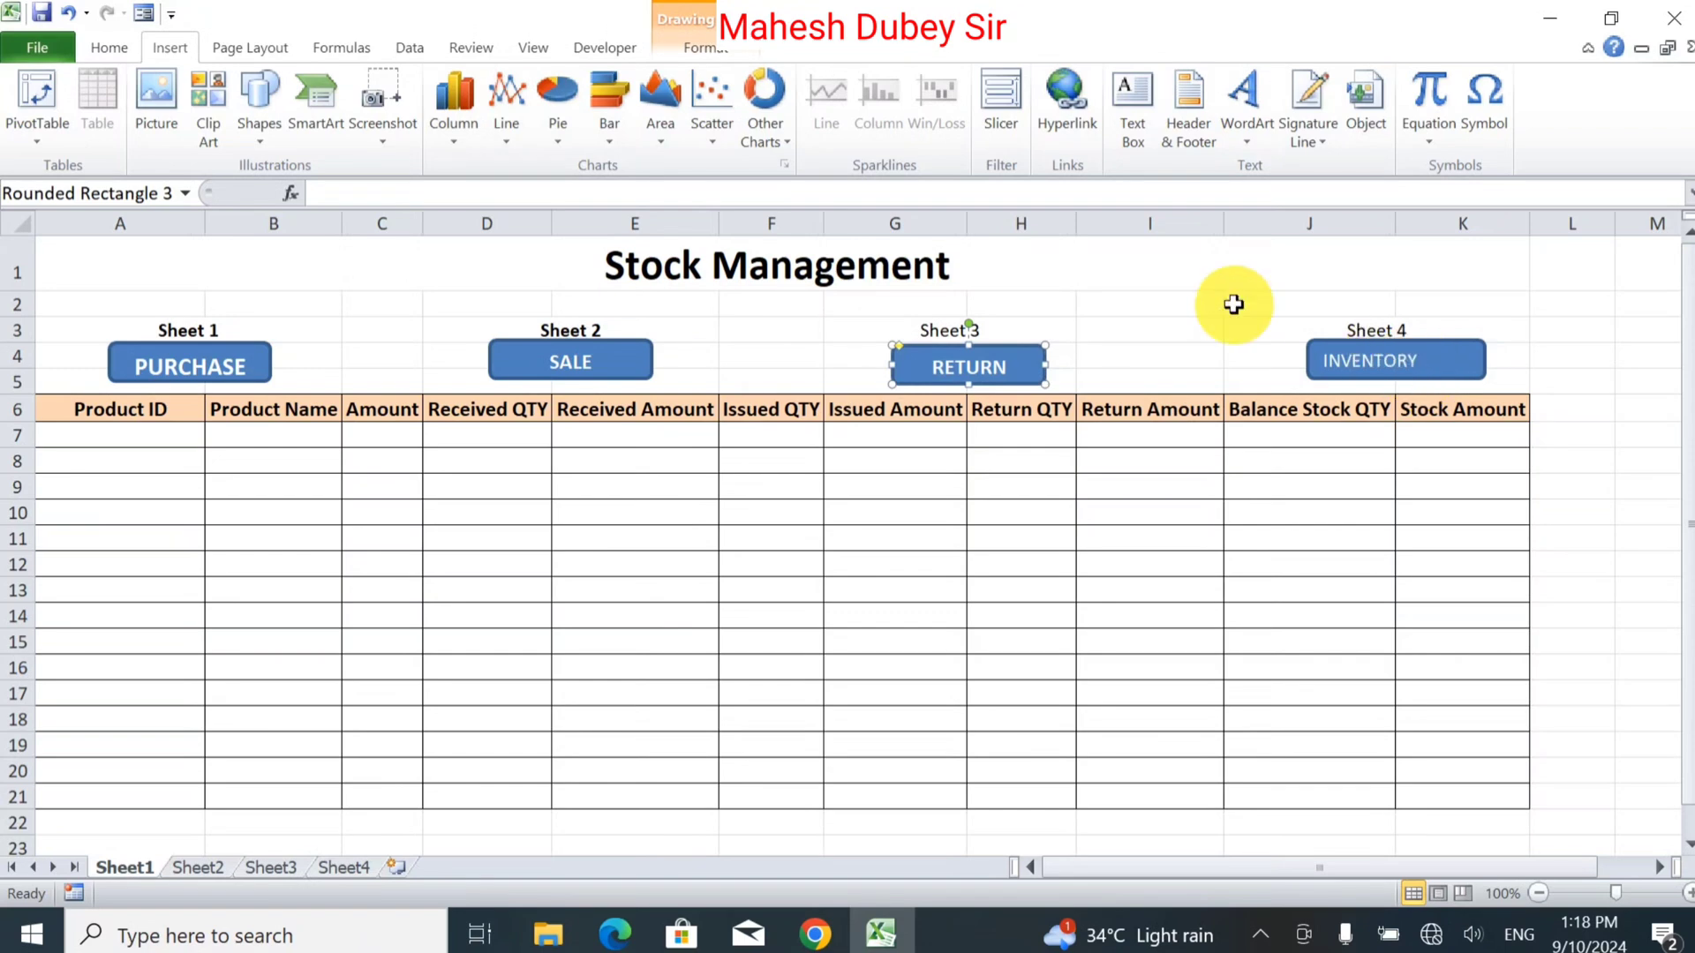
Step: Hyperlink the INVENTORY shape to cell A1 of Sheet4 in this workbook and deselect the shape
left_click(1407, 367)
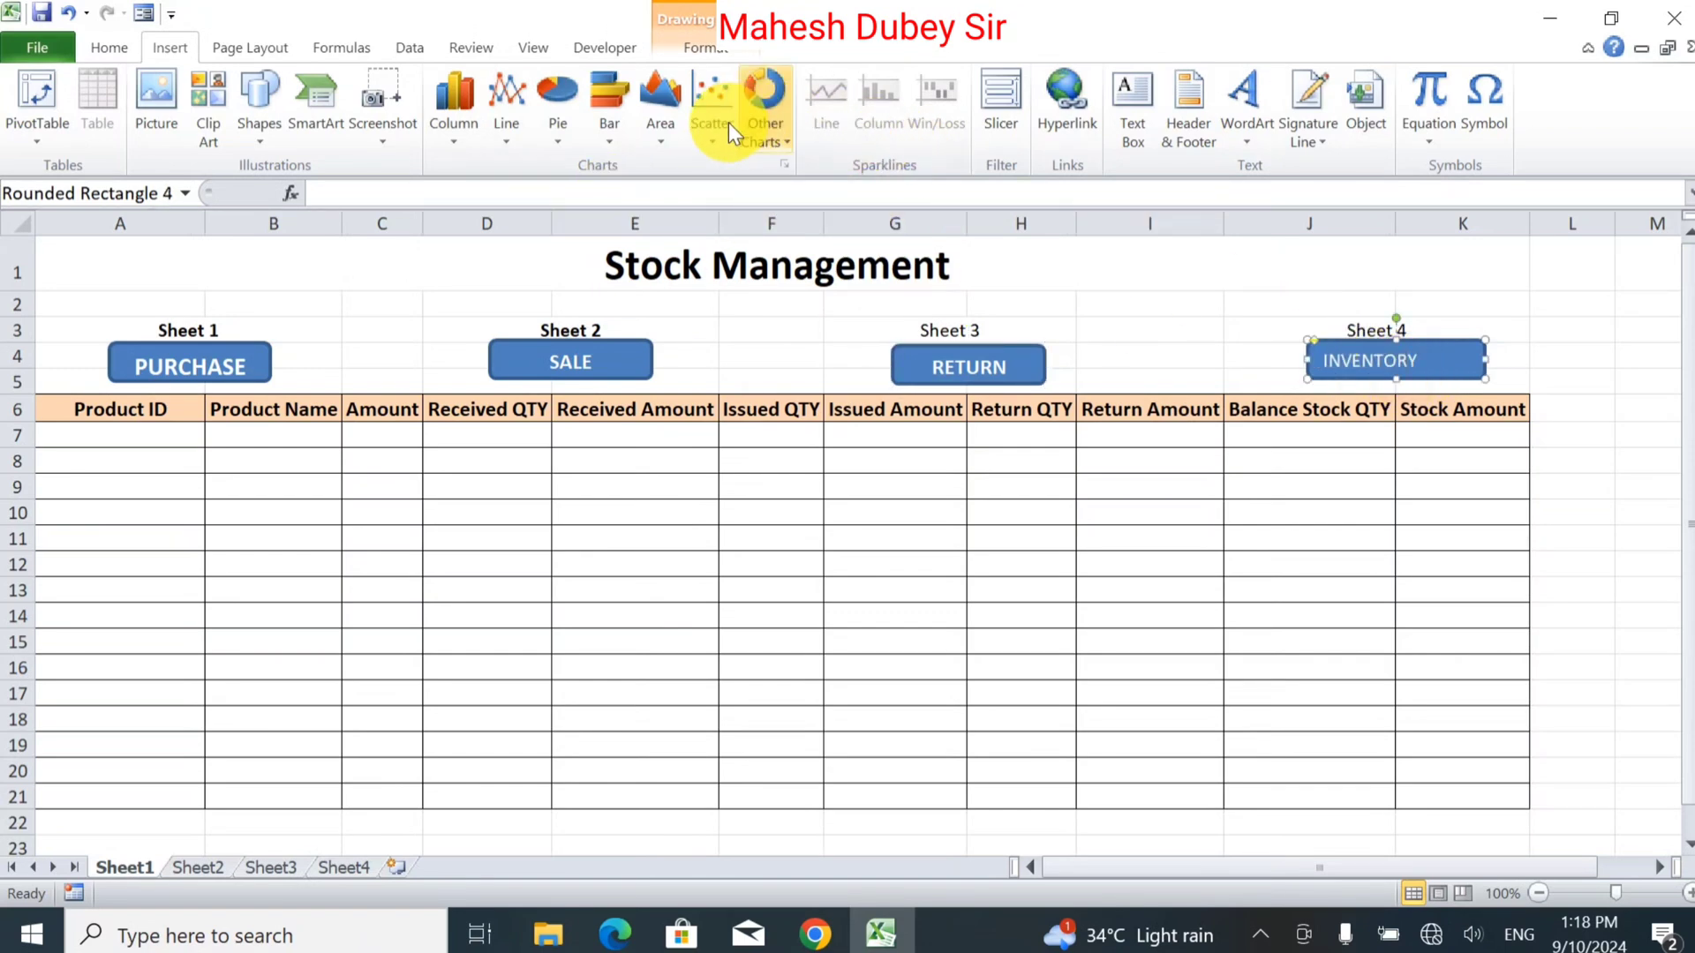
left_click(1068, 93)
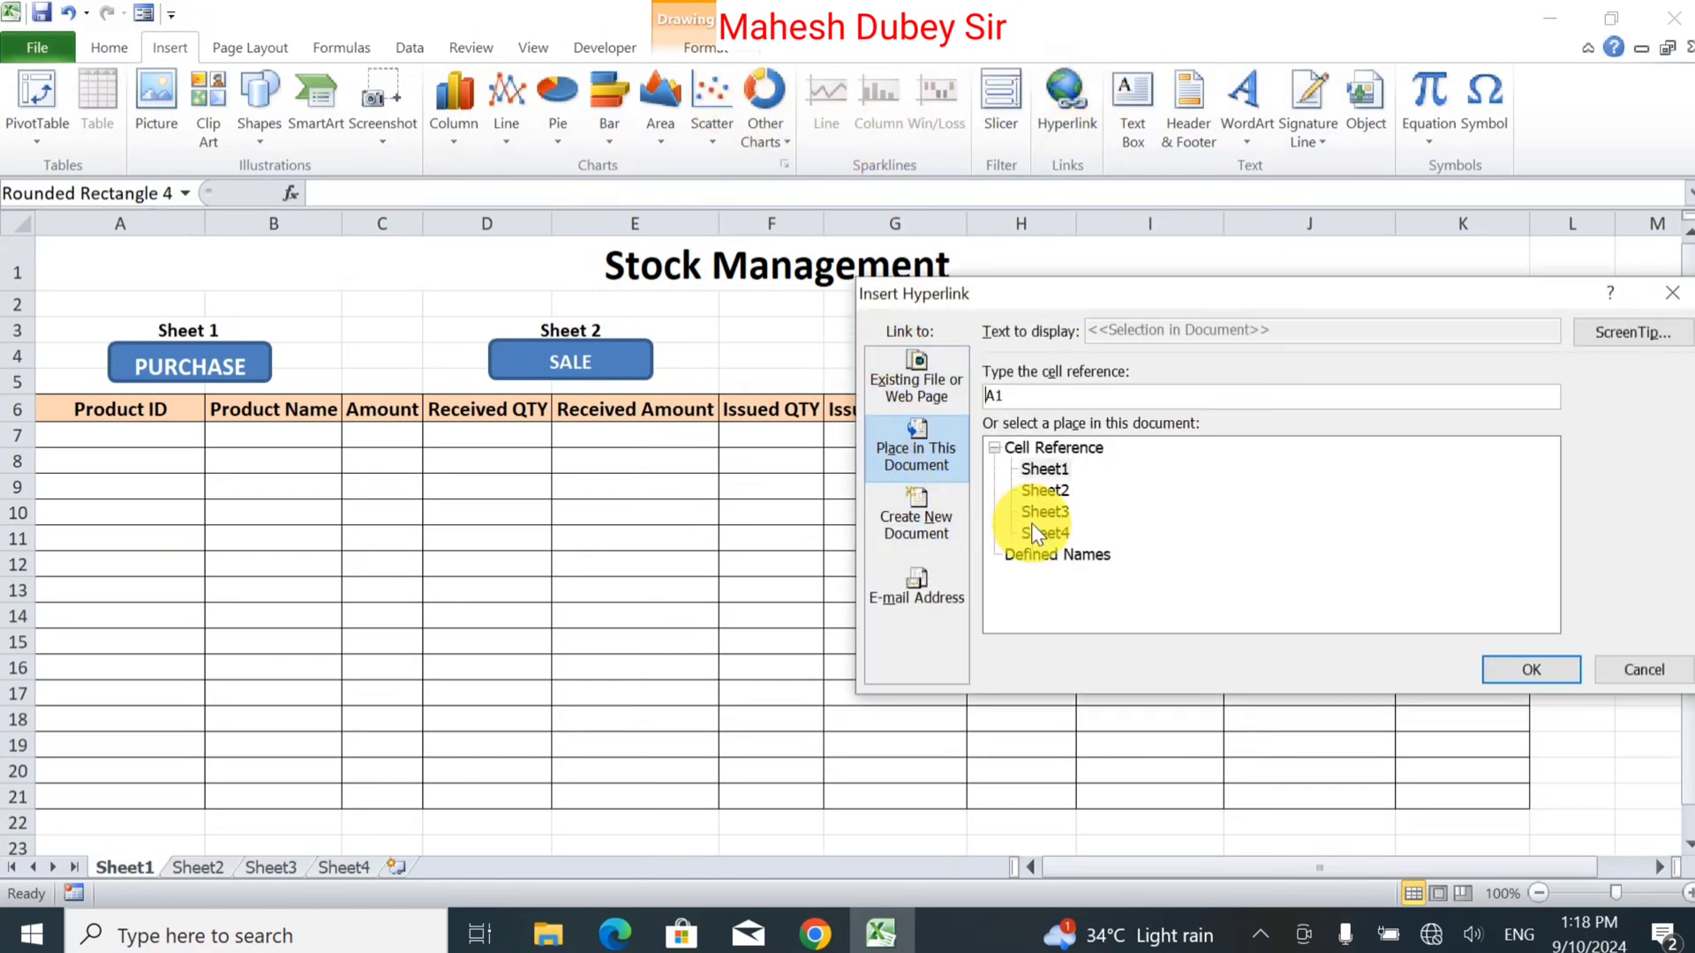
left_click(1530, 669)
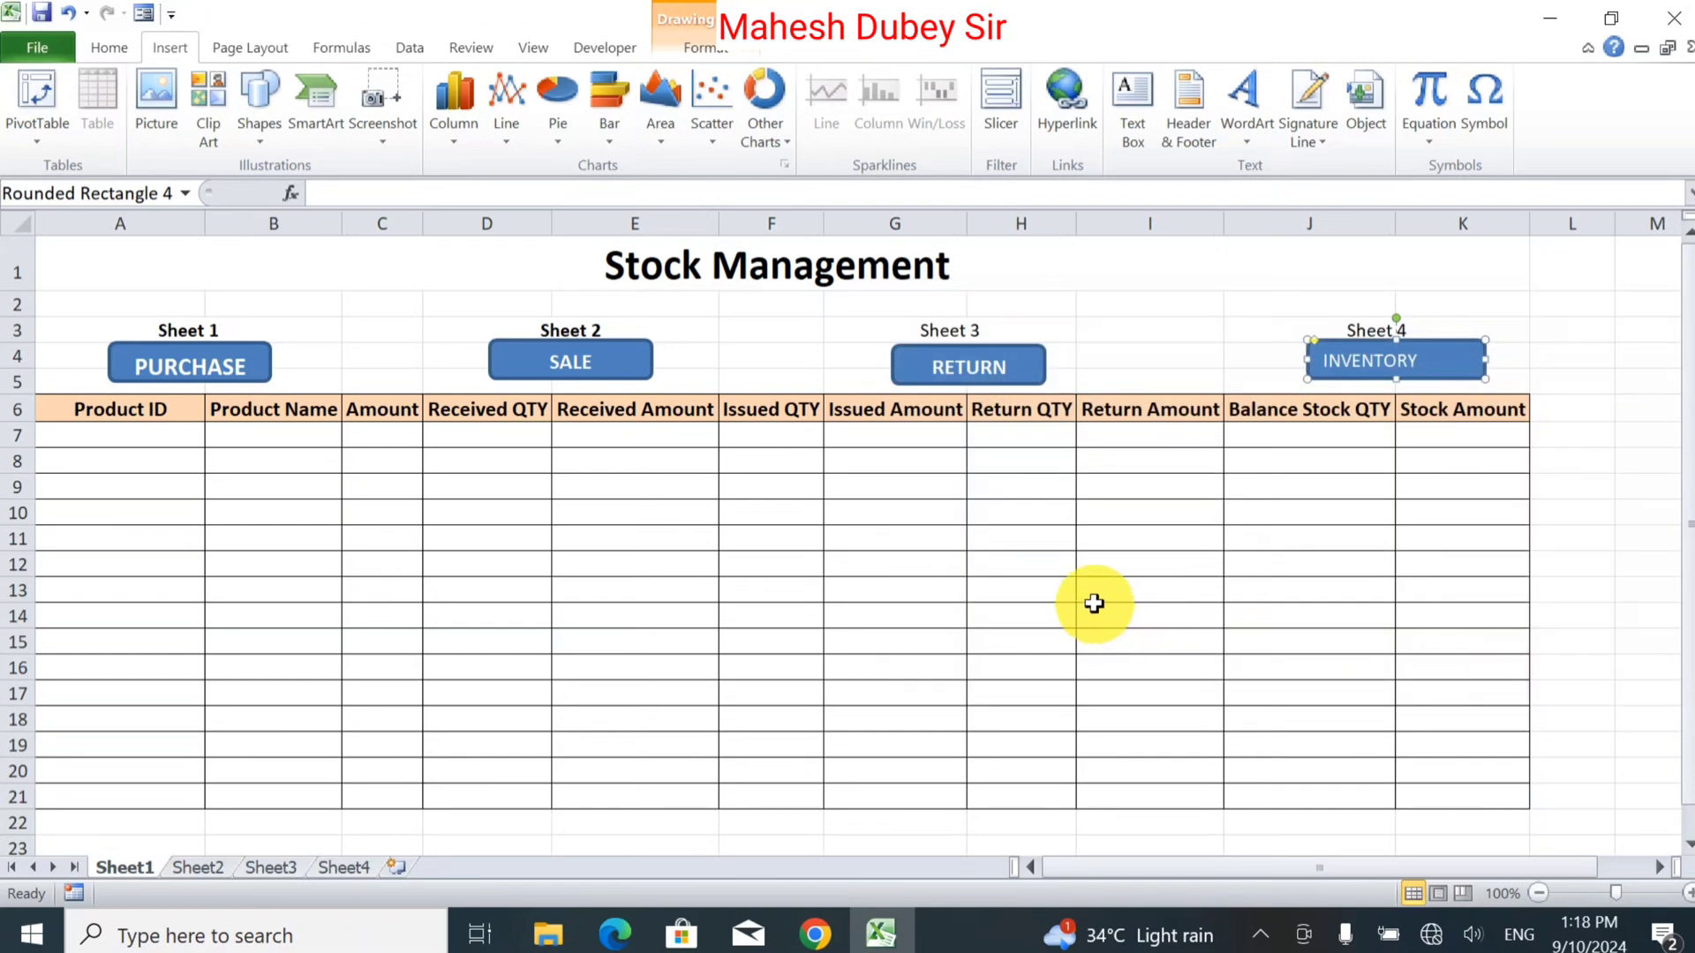
left_click(1240, 452)
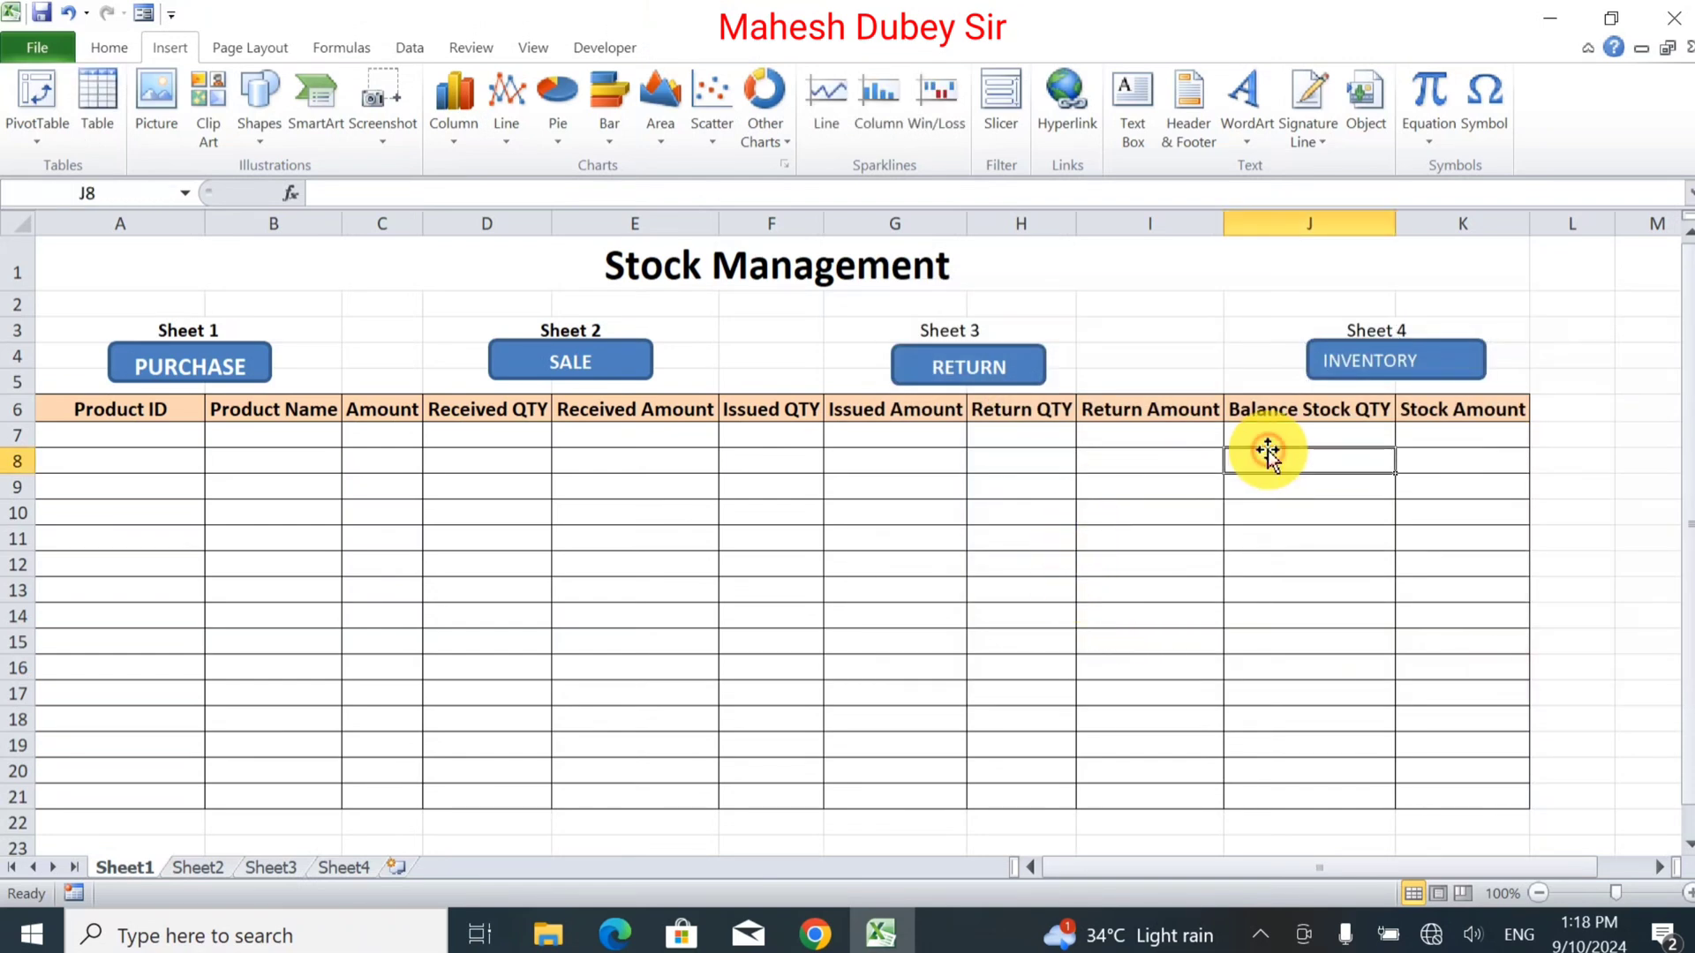
Step: Test the hyperlinks on the RETURN and SALE shapes, going back to Sheet1 after each one
left_click(956, 371)
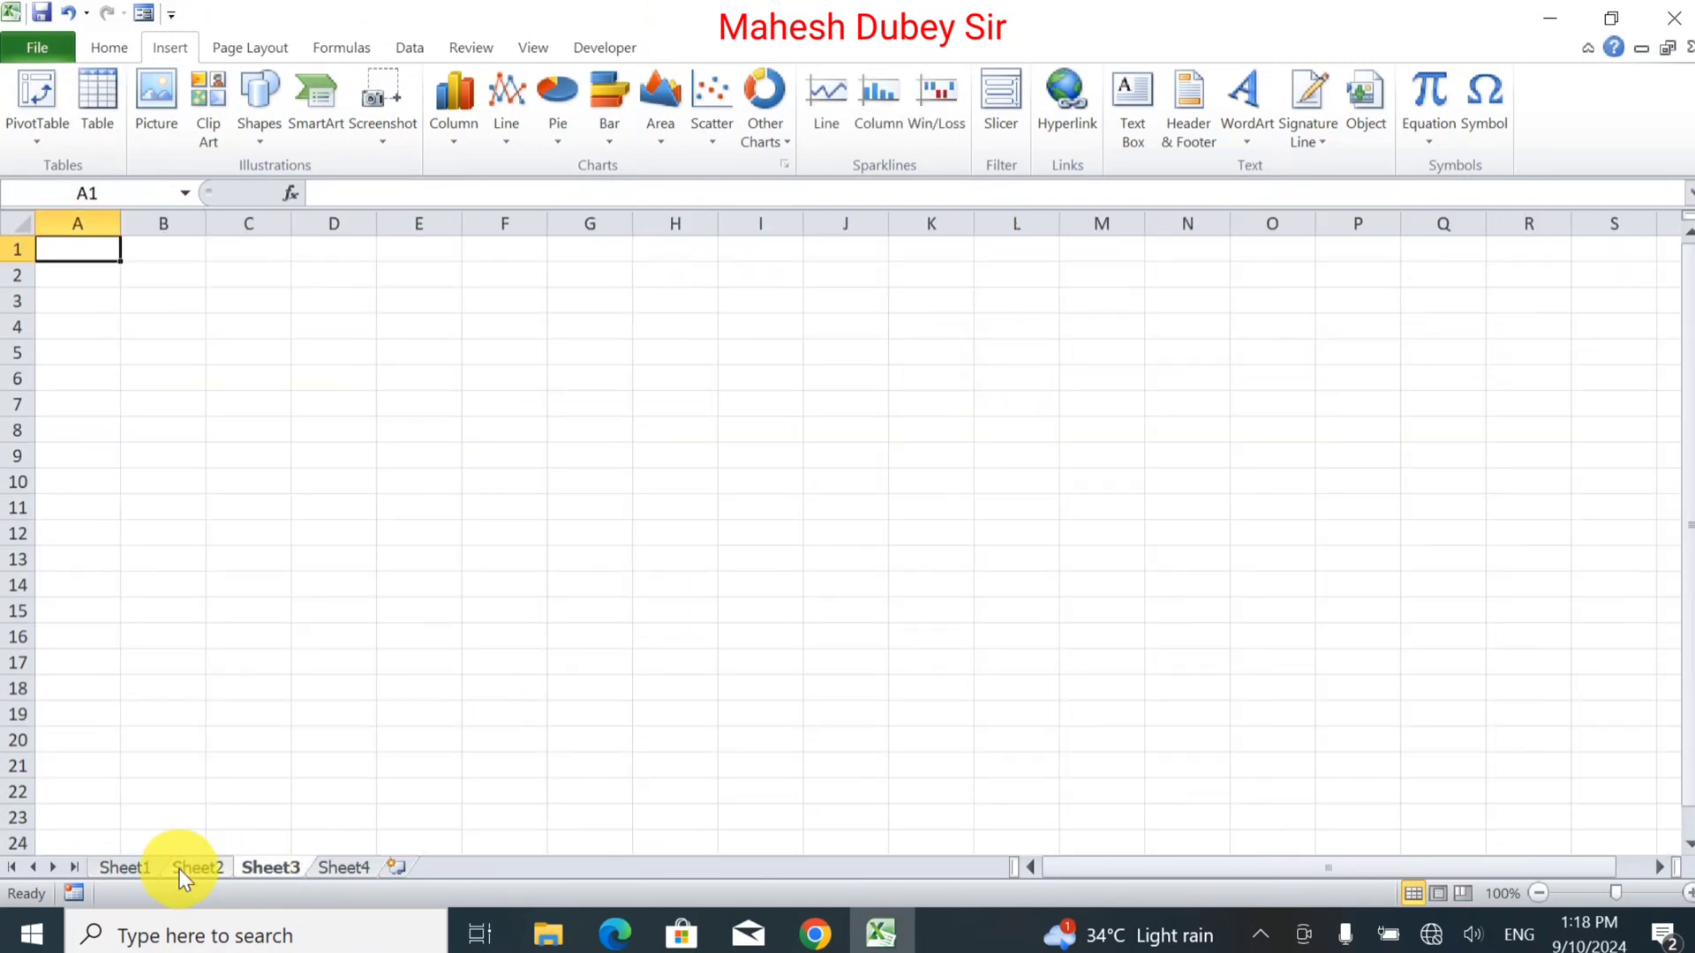
left_click(120, 867)
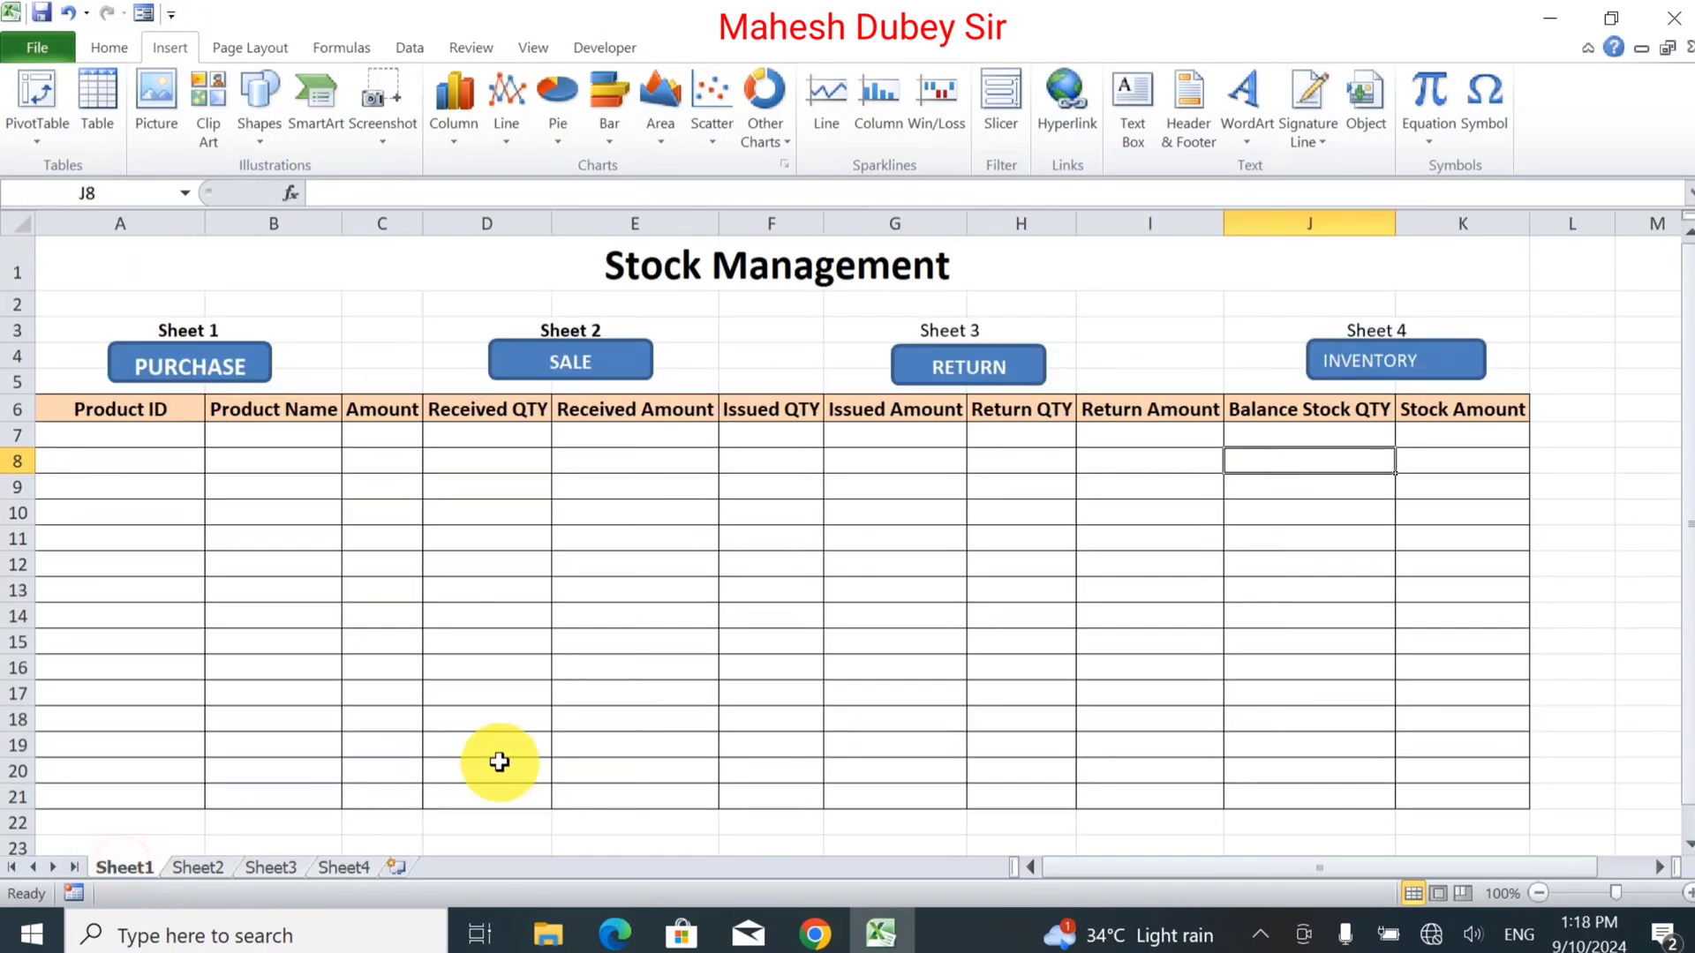
left_click(544, 377)
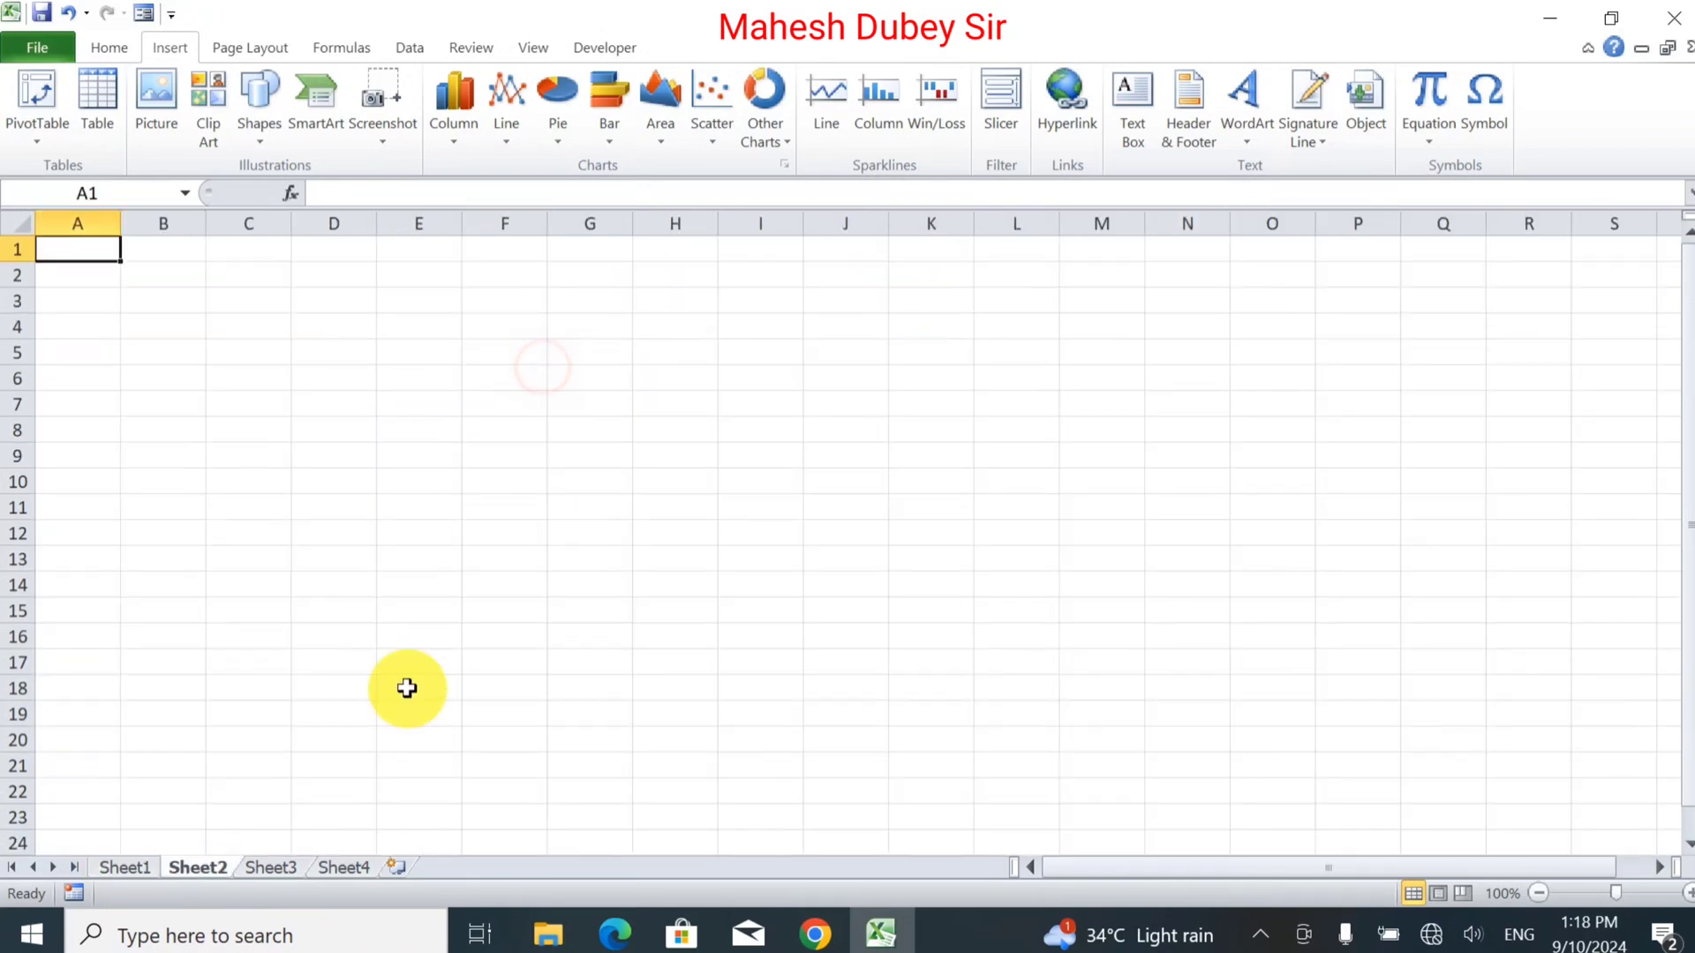
left_click(290, 860)
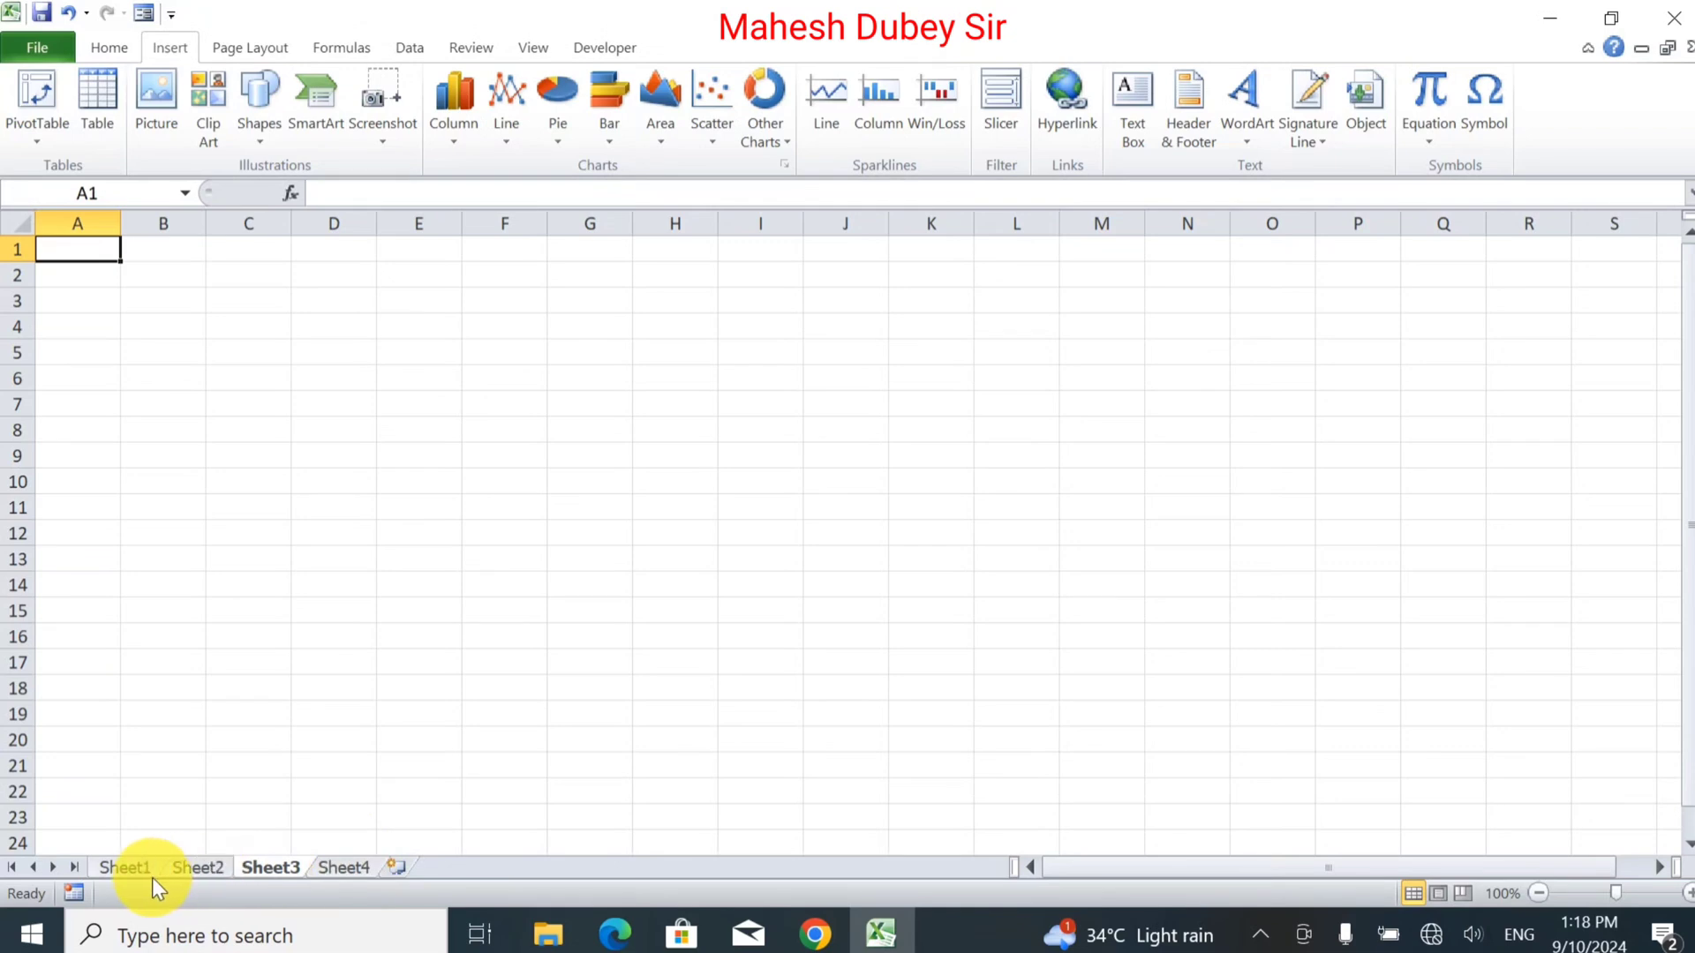
left_click(124, 861)
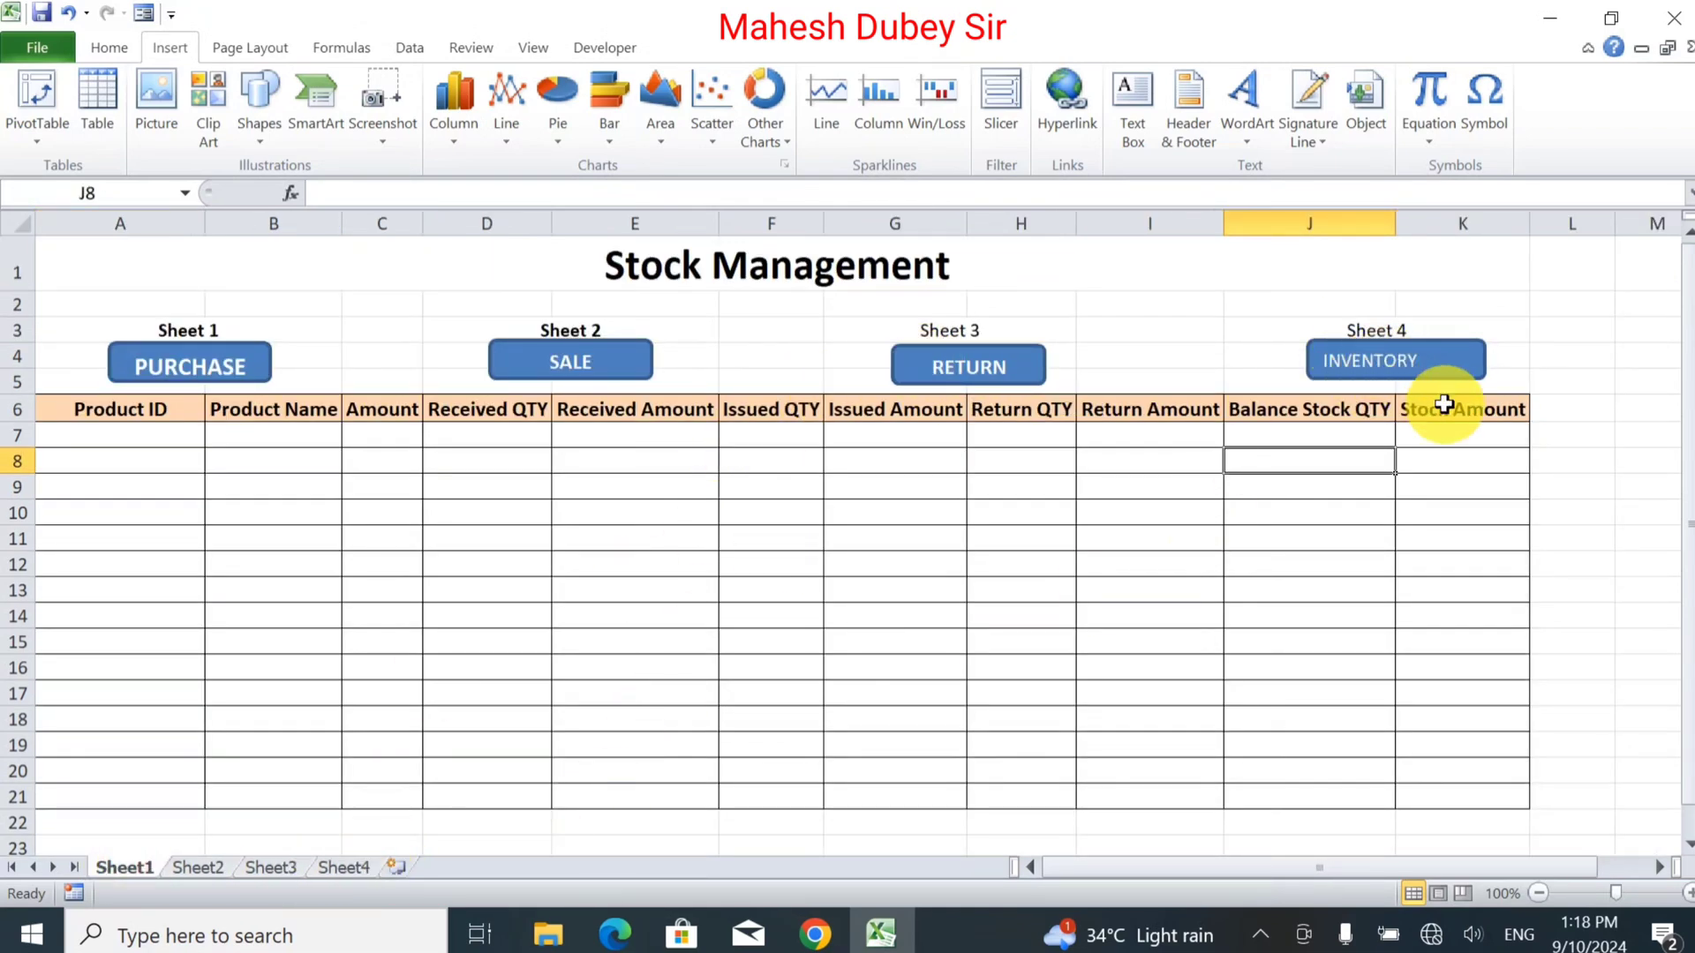
Step: Apply outside borders around the whole block in columns A to K, from the title in row 1 to below the stock table
left_click(1505, 441)
double_click(1503, 442)
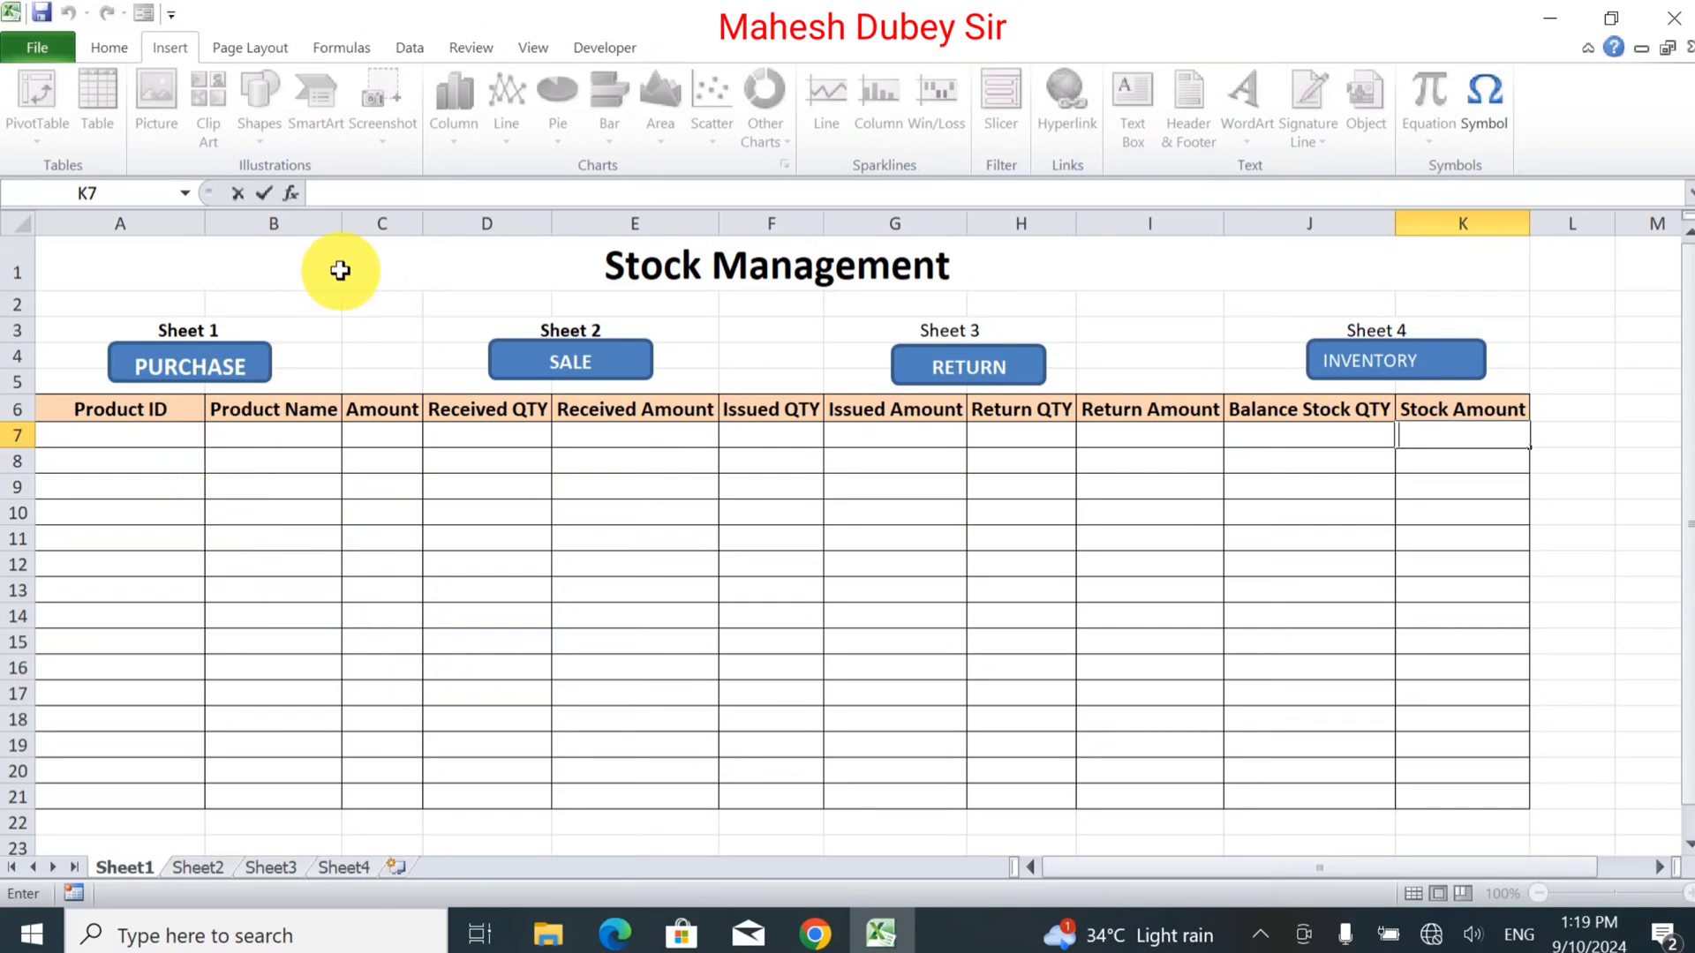
left_click_drag(341, 265, 552, 836)
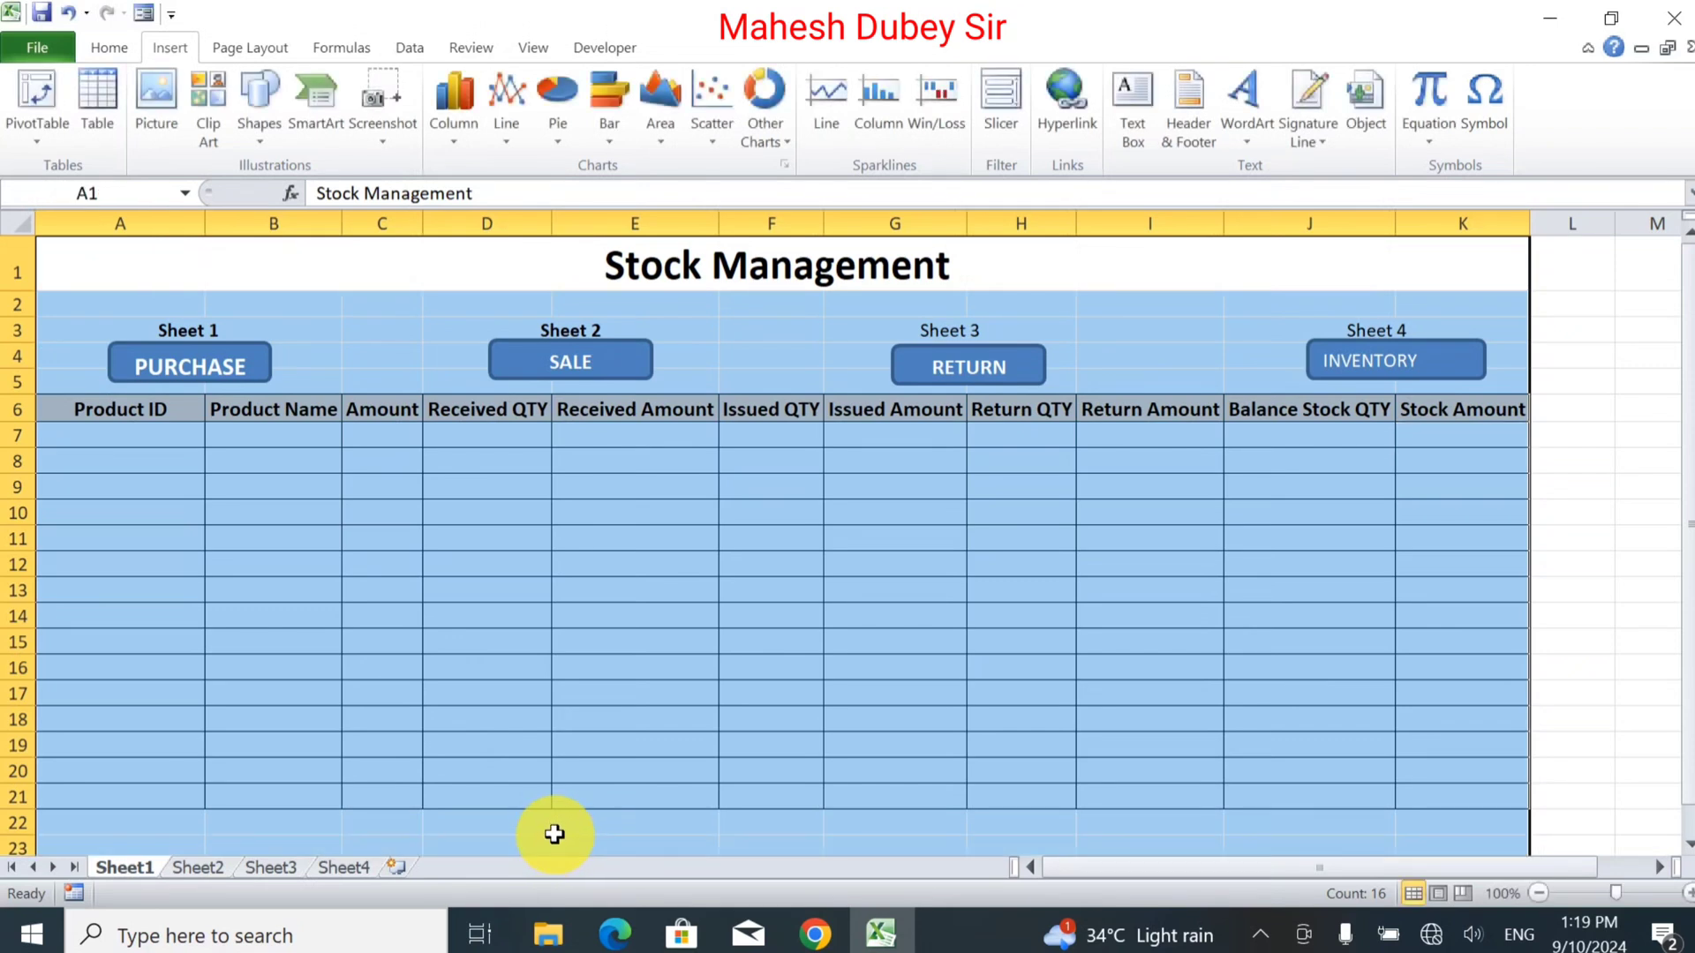
left_click(124, 53)
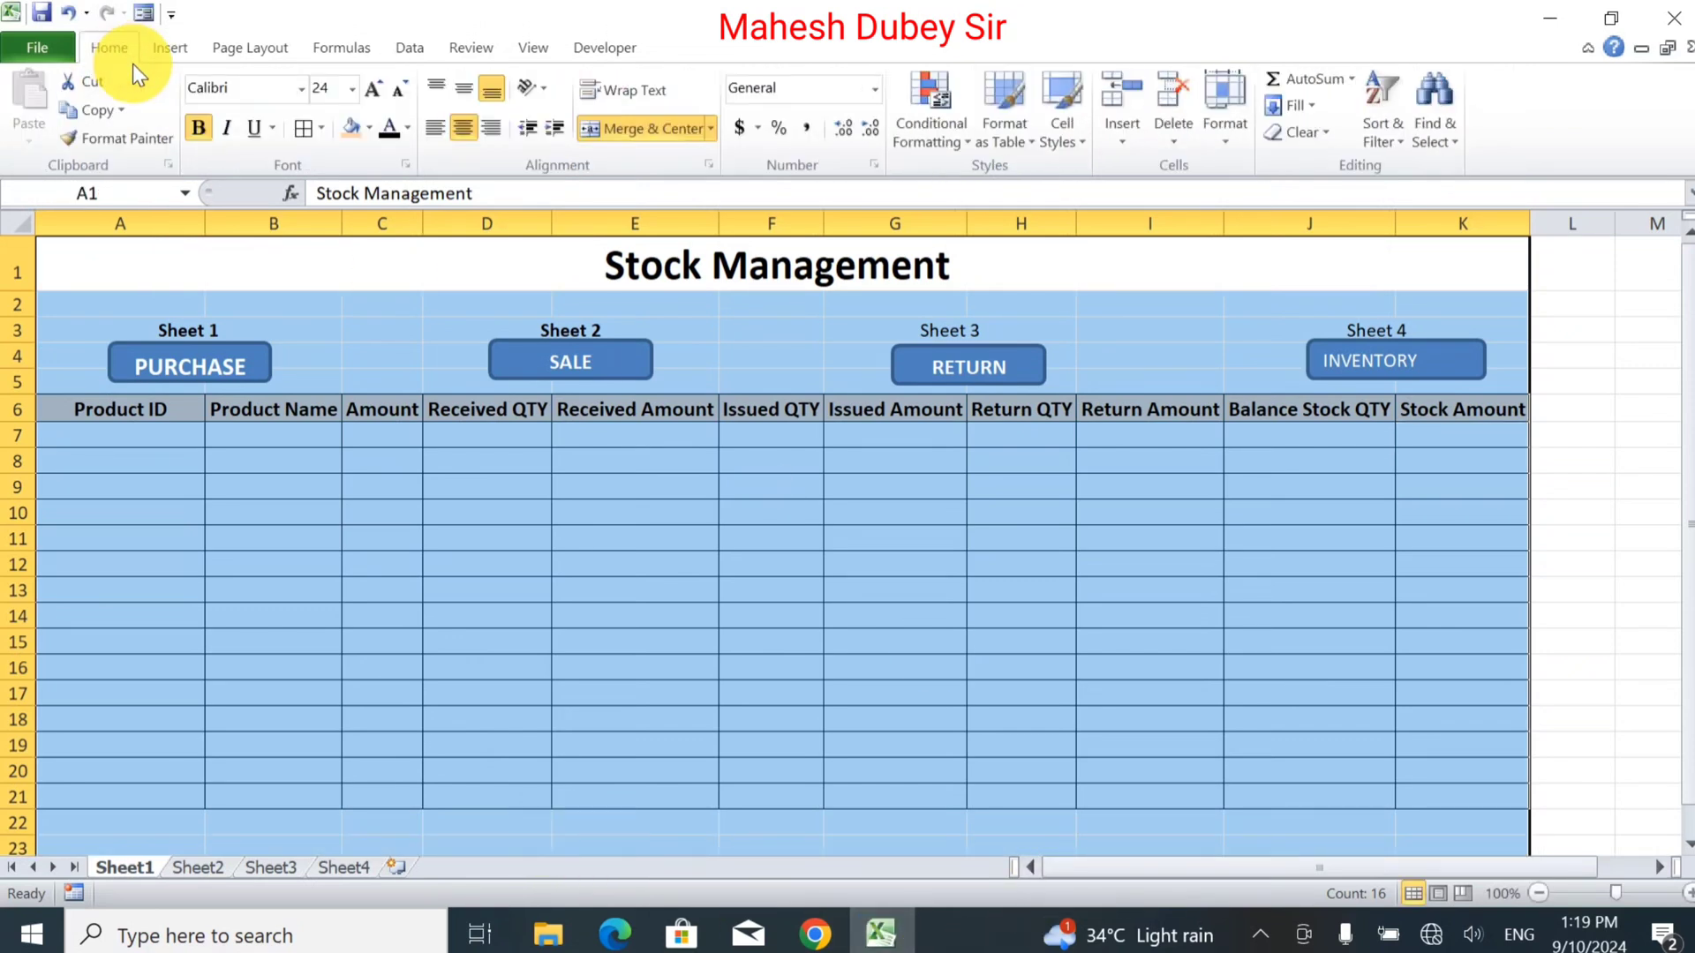
left_click(321, 127)
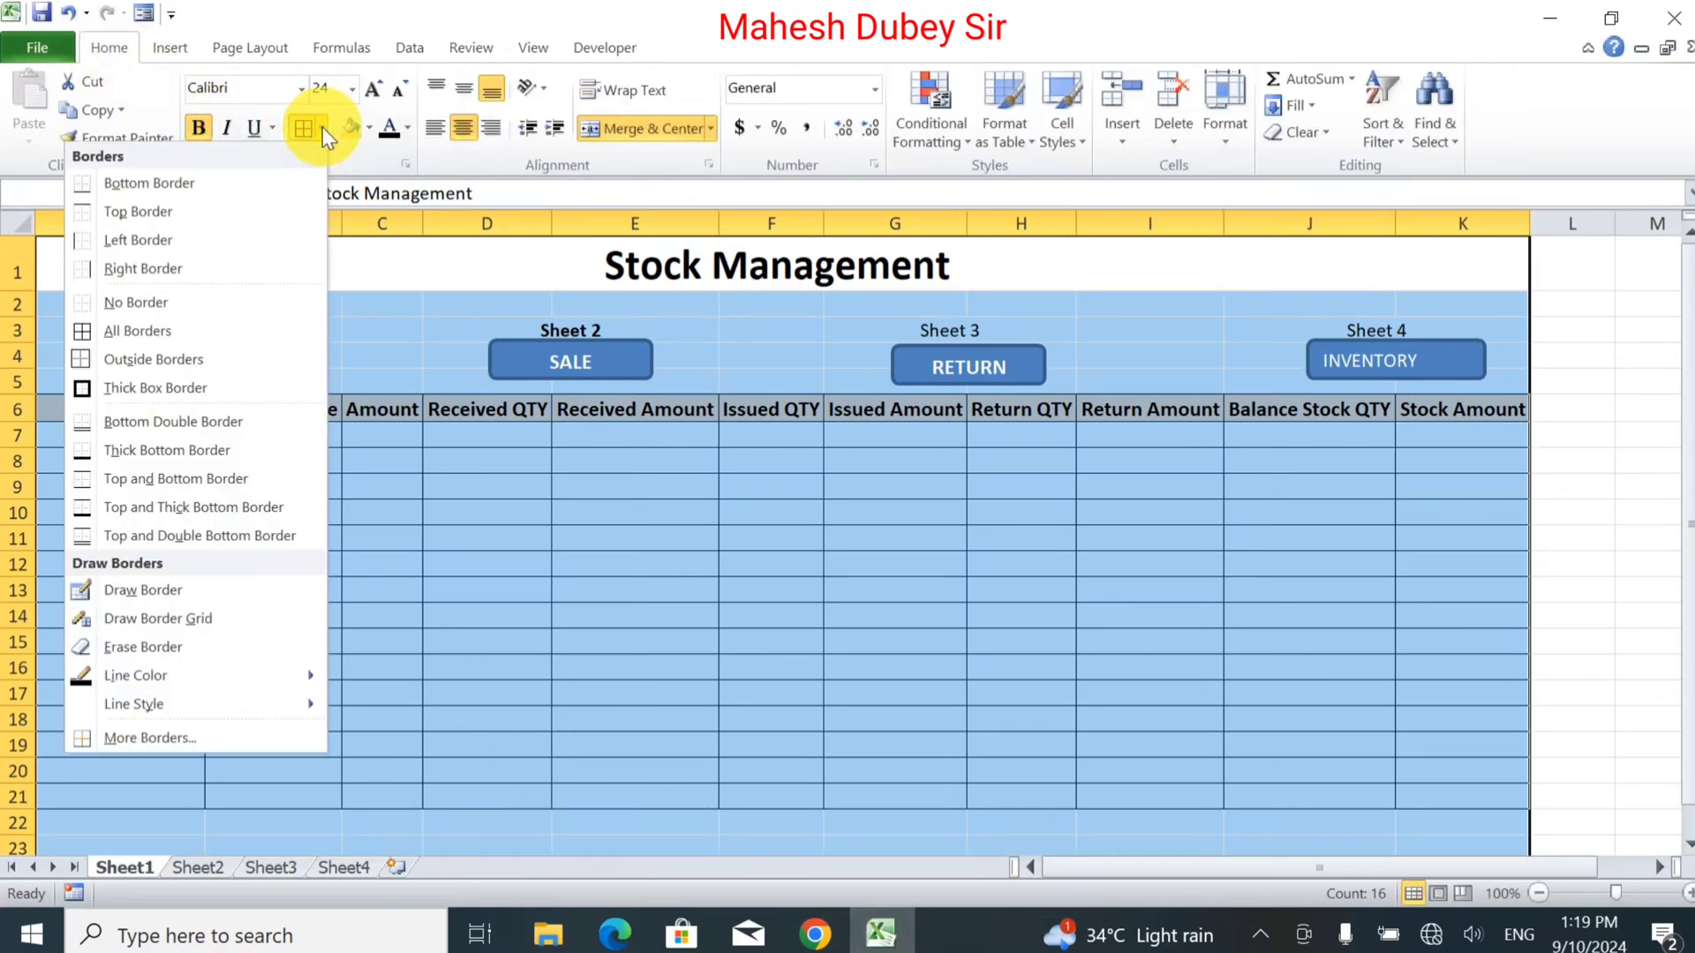
left_click(228, 355)
left_click(411, 532)
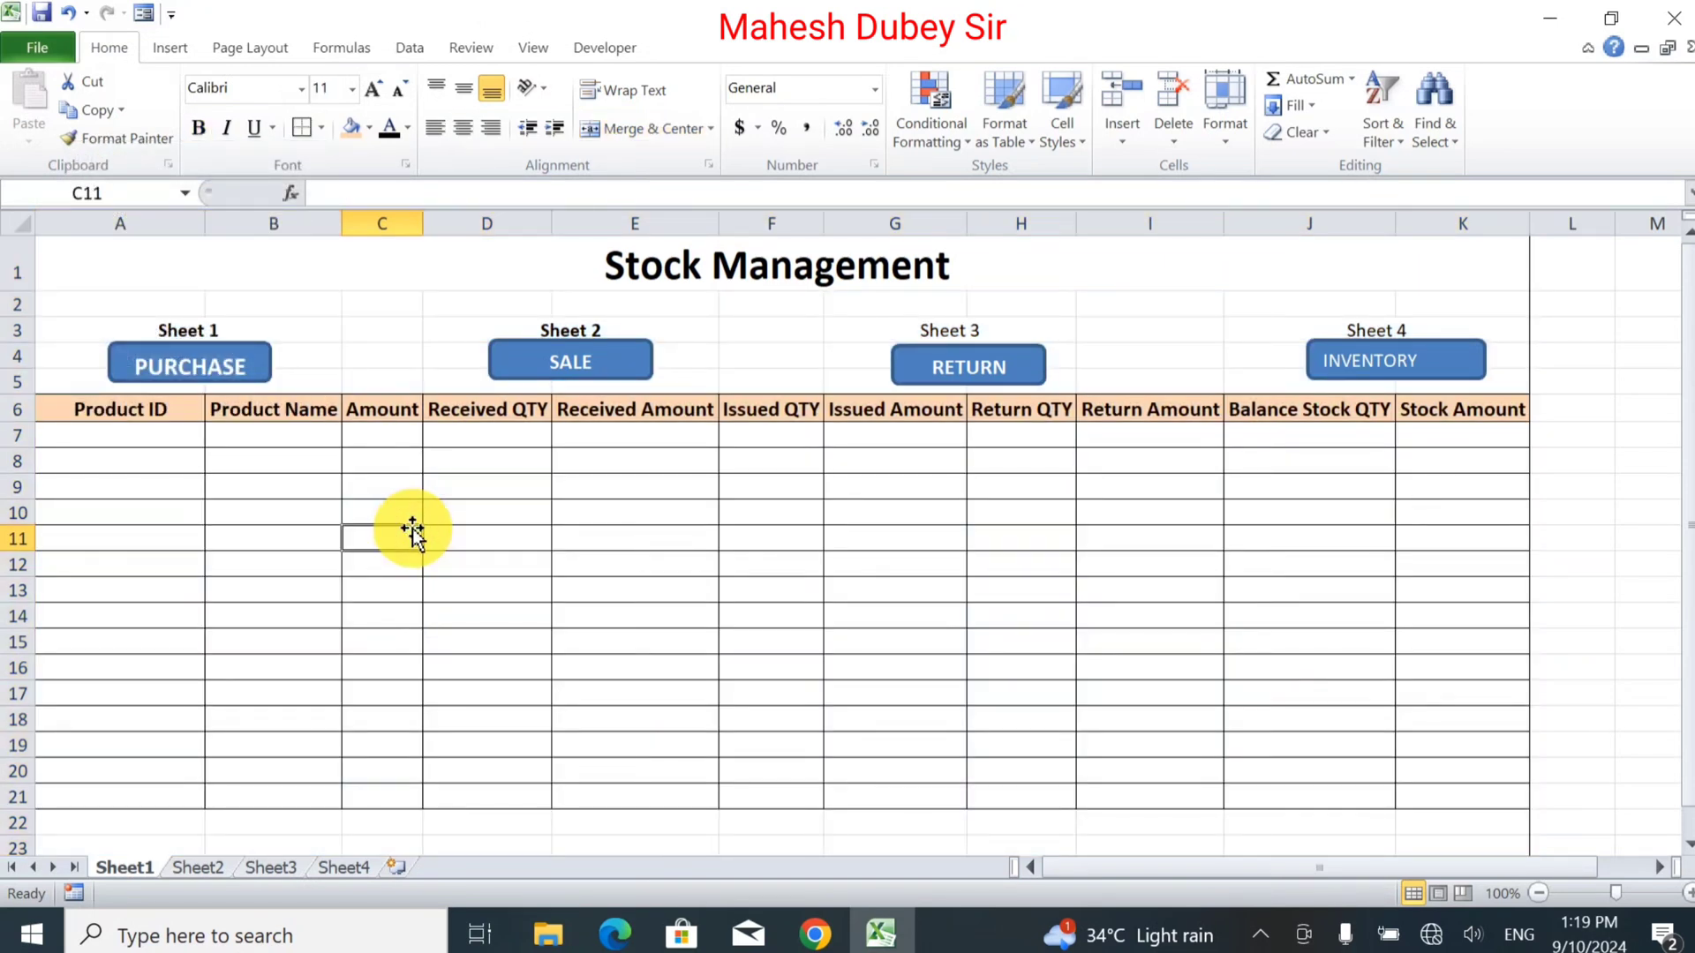